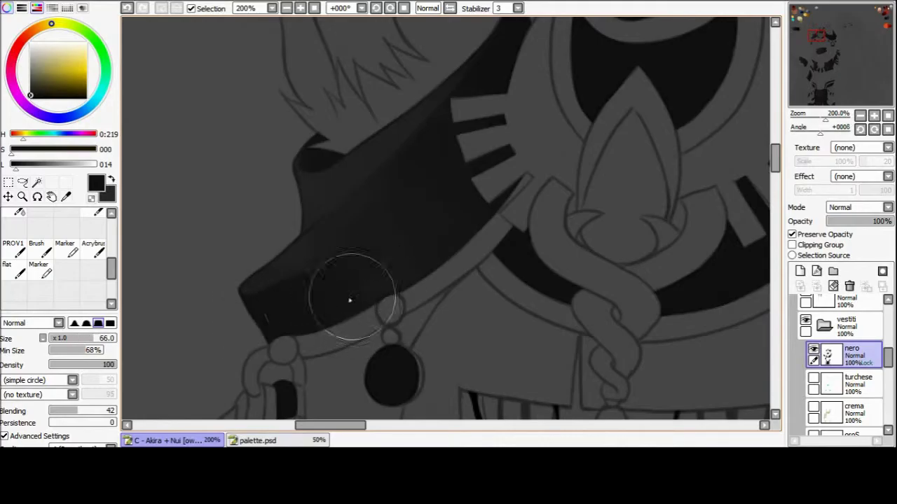
# - Shade the folds of the left headscarf drape with black and dark grey strokes on the nero layer
pyautogui.moveTo(380, 266)
pyautogui.mouseDown()
pyautogui.moveTo(323, 276)
pyautogui.moveTo(340, 266)
pyautogui.moveTo(385, 100)
pyautogui.mouseUp()
pyautogui.press('b')
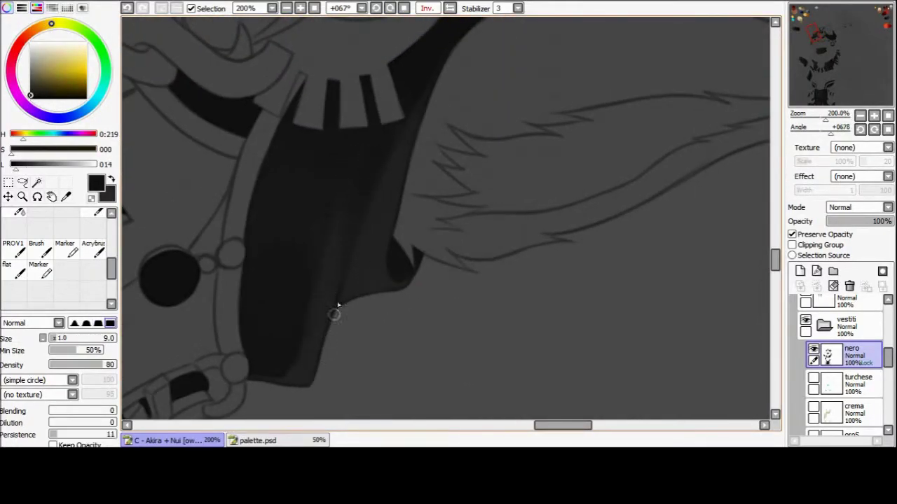
pyautogui.press('n')
pyautogui.press('h')
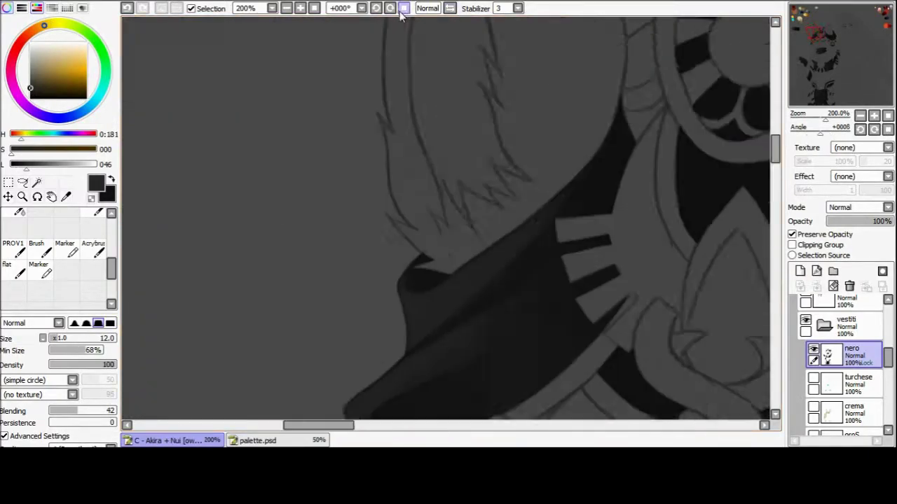
pyautogui.press('Home')
pyautogui.moveTo(340, 240)
pyautogui.mouseDown()
pyautogui.moveTo(261, 278)
pyautogui.moveTo(453, 196)
pyautogui.moveTo(420, 200)
pyautogui.mouseUp()
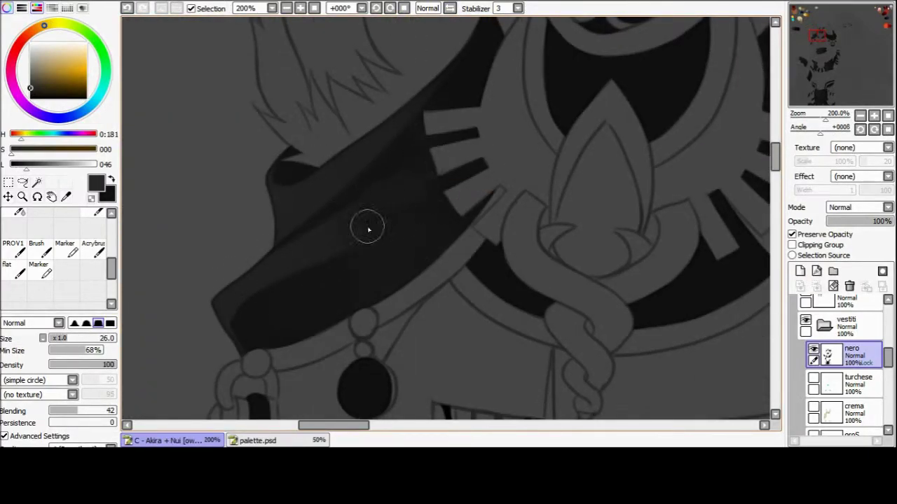
# - Brush soft dark grey highlights across the left drape and up towards the ear at brush size 28
pyautogui.press('-')
pyautogui.press('h')
pyautogui.moveTo(367, 224); pyautogui.dragTo(394, 6)
pyautogui.click(389, 7)
pyautogui.click(390, 8)
pyautogui.click(390, 8)
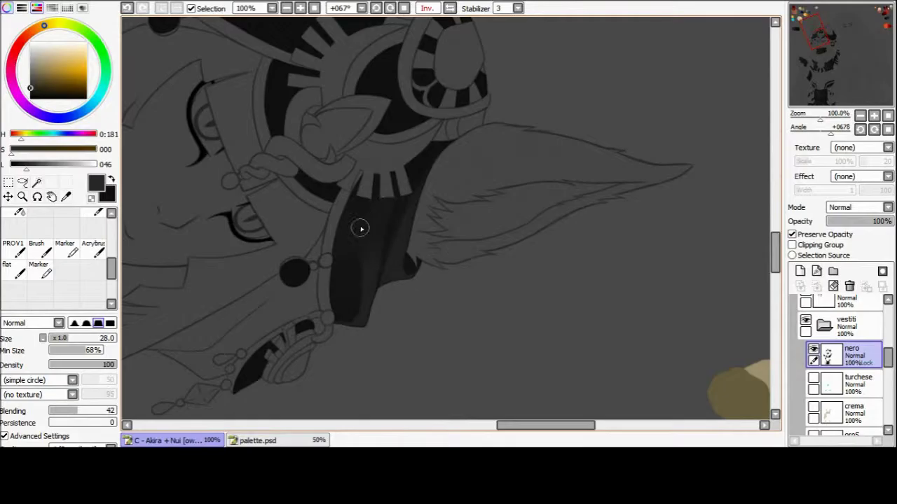
pyautogui.press('b')
pyautogui.press('n')
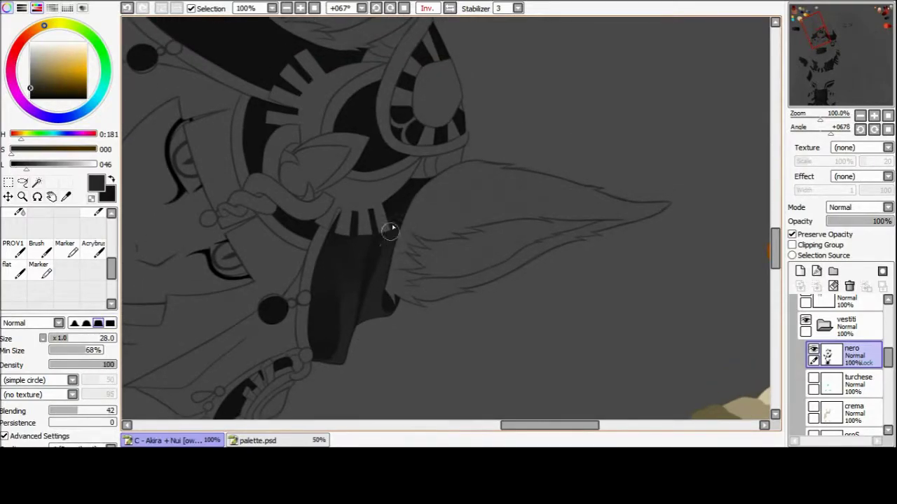
pyautogui.press('h')
pyautogui.press('Home')
pyautogui.moveTo(348, 251); pyautogui.dragTo(286, 289)
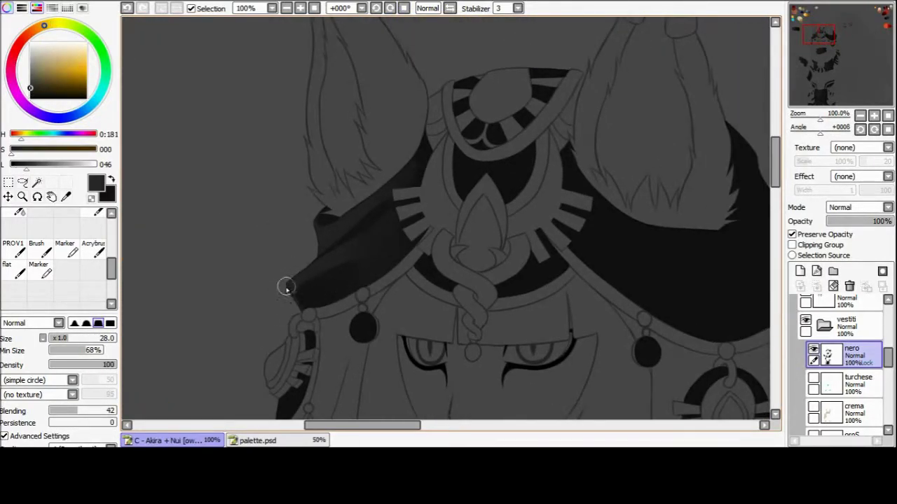
# - Paint a dark grey highlight band along the right headscarf drape beneath the ear at brush size 27
pyautogui.moveTo(638, 202)
pyautogui.mouseDown()
pyautogui.moveTo(381, 256)
pyautogui.moveTo(423, 279)
pyautogui.mouseUp()
pyautogui.press('h')
pyautogui.press('End')
pyautogui.press('End')
pyautogui.press('End')
pyautogui.press('End')
pyautogui.press('End')
pyautogui.press('End')
pyautogui.moveTo(393, 232)
pyautogui.mouseDown()
pyautogui.moveTo(371, 176)
pyautogui.moveTo(383, 128)
pyautogui.mouseUp()
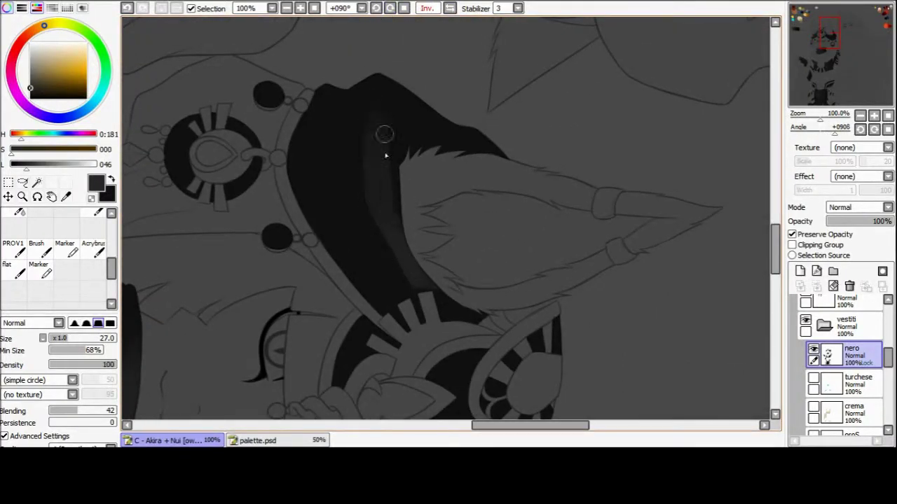
pyautogui.press('Home')
pyautogui.press('h')
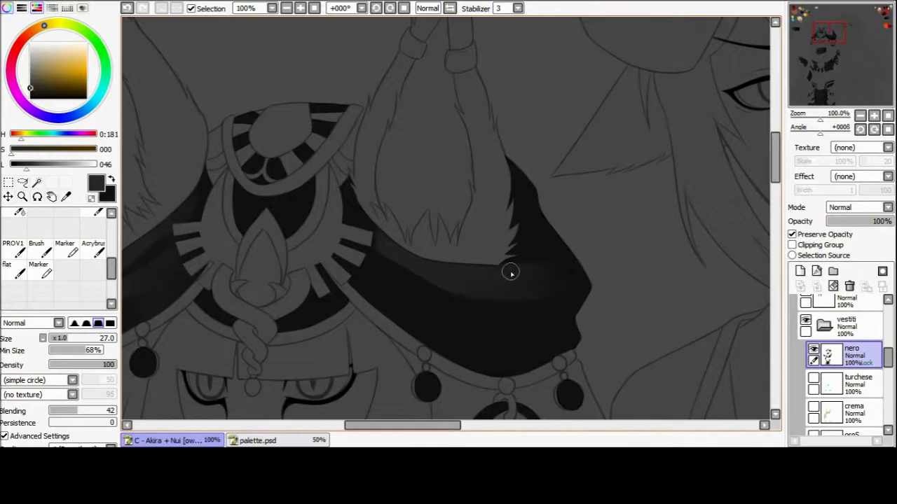
# - Define the main fold of the right drape with a size 6 brush and lighten the cloth below it at size 42
pyautogui.keyDown('alt'); pyautogui.click(472, 288); pyautogui.keyUp('alt')
pyautogui.moveTo(472, 288)
pyautogui.mouseDown()
pyautogui.moveTo(554, 262)
pyautogui.moveTo(437, 226)
pyautogui.mouseUp()
pyautogui.keyDown('alt'); pyautogui.click(420, 252); pyautogui.keyUp('alt')
pyautogui.scroll(-1, 519, 268)
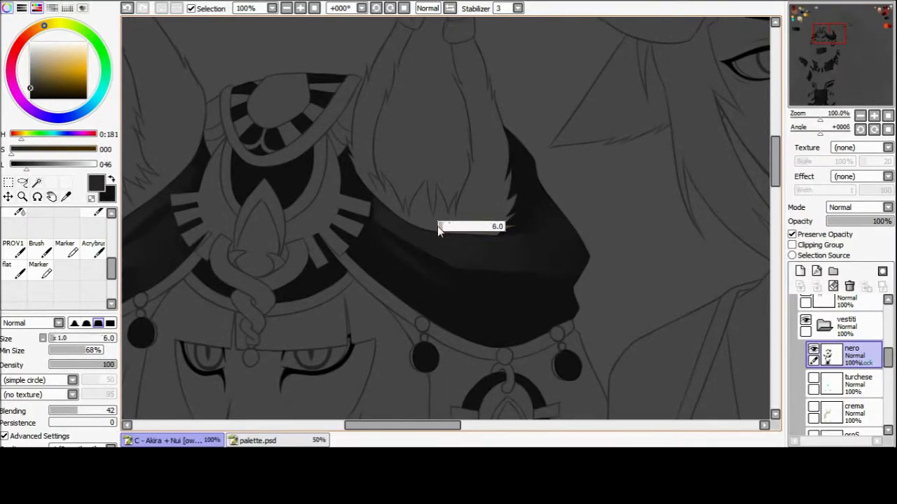
pyautogui.moveTo(375, 243); pyautogui.dragTo(361, 240)
pyautogui.keyDown('alt'); pyautogui.click(361, 241); pyautogui.keyUp('alt')
pyautogui.keyDown('alt'); pyautogui.click(375, 246); pyautogui.keyUp('alt')
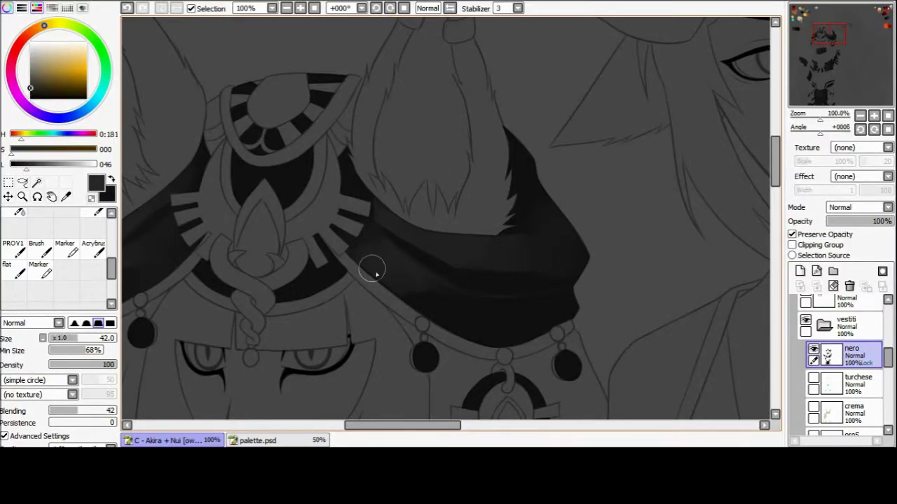
# - Paint a thin secondary fold in the lower right drape at brush size 8 and soften its shading with larger brushes
pyautogui.click(449, 8)
pyautogui.press('End')
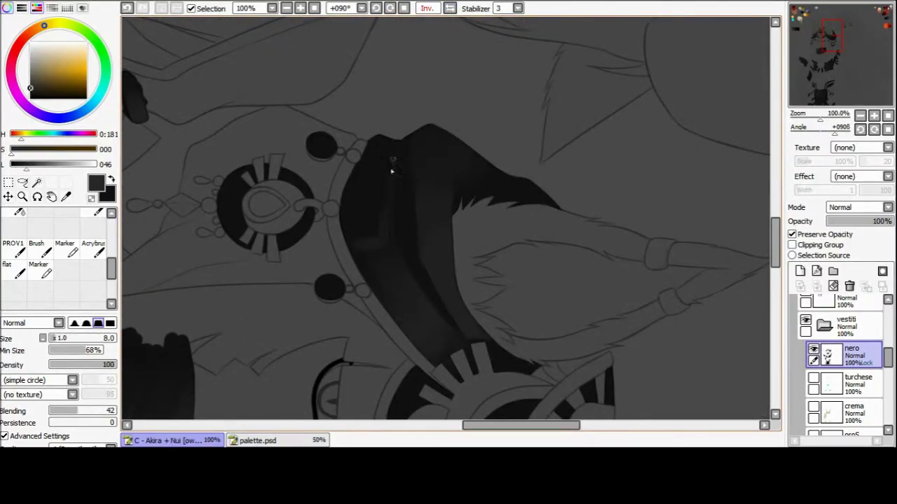
pyautogui.moveTo(389, 240); pyautogui.dragTo(388, 259)
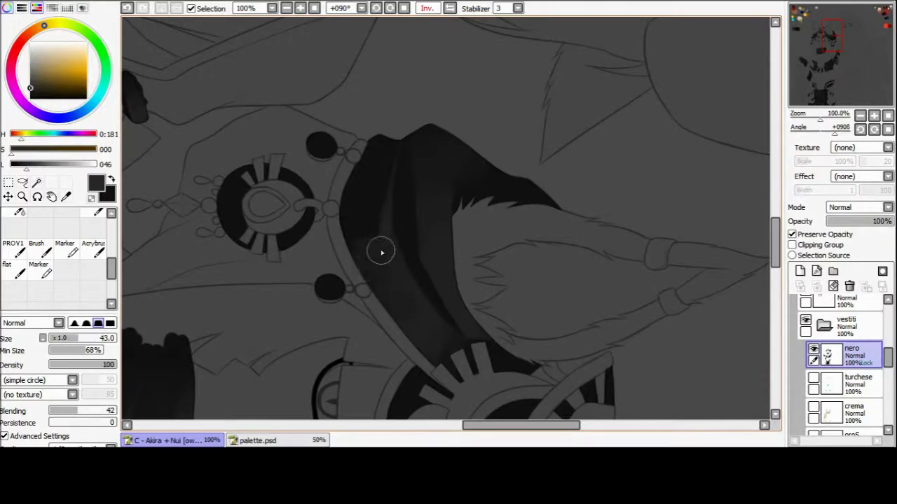
pyautogui.press('h')
pyautogui.moveTo(509, 266)
pyautogui.mouseDown()
pyautogui.moveTo(473, 177)
pyautogui.moveTo(440, 182)
pyautogui.moveTo(444, 119)
pyautogui.moveTo(426, 280)
pyautogui.mouseUp()
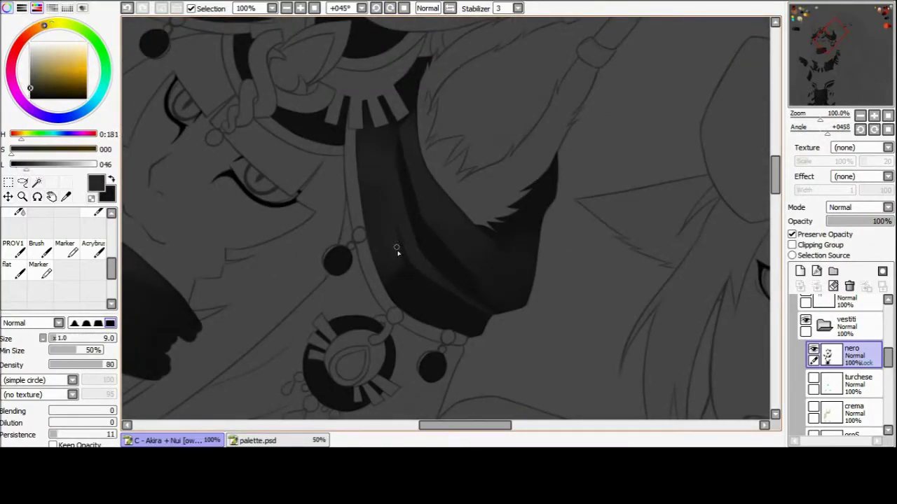
pyautogui.press('Home')
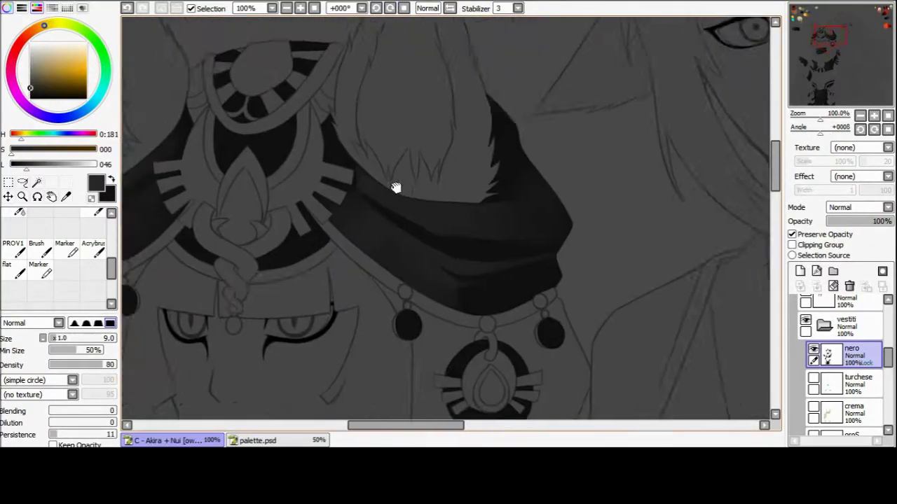
pyautogui.press('b')
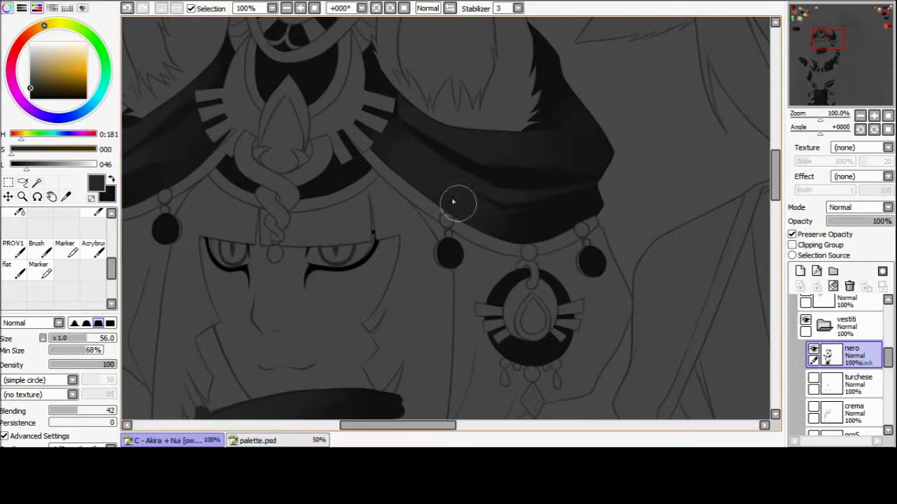
pyautogui.scroll(-3, 462, 250)
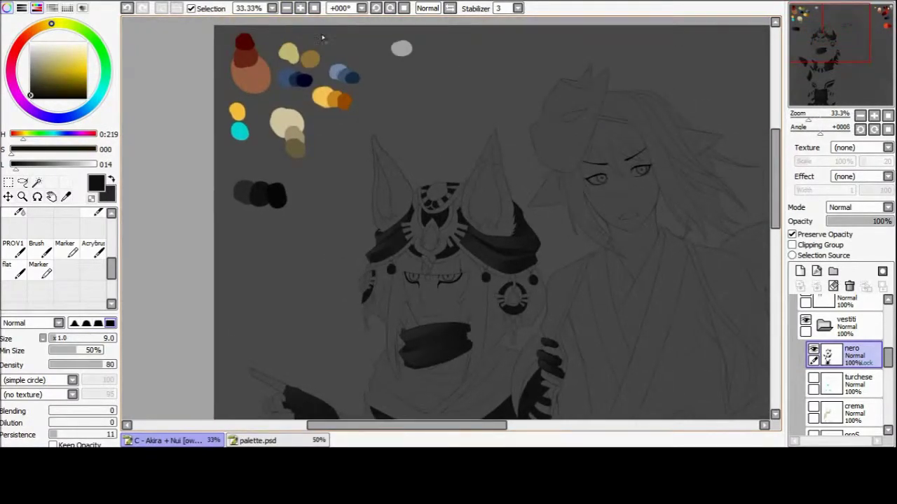
# - Shade the black centre panel above the headdress's pointed gem in dark grey, reducing the brush to size 14
pyautogui.click(300, 8)
pyautogui.click(299, 8)
pyautogui.press('b')
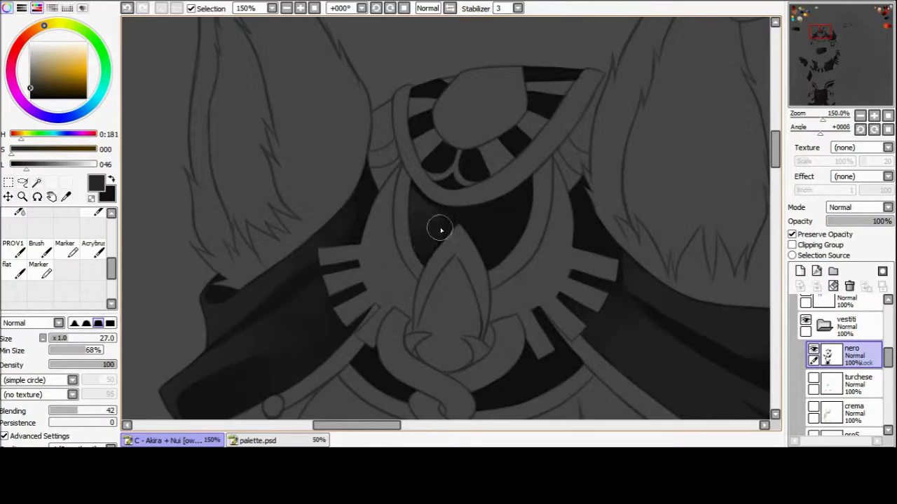
pyautogui.press('[')
pyautogui.press('[')
pyautogui.press('[')
pyautogui.press('[')
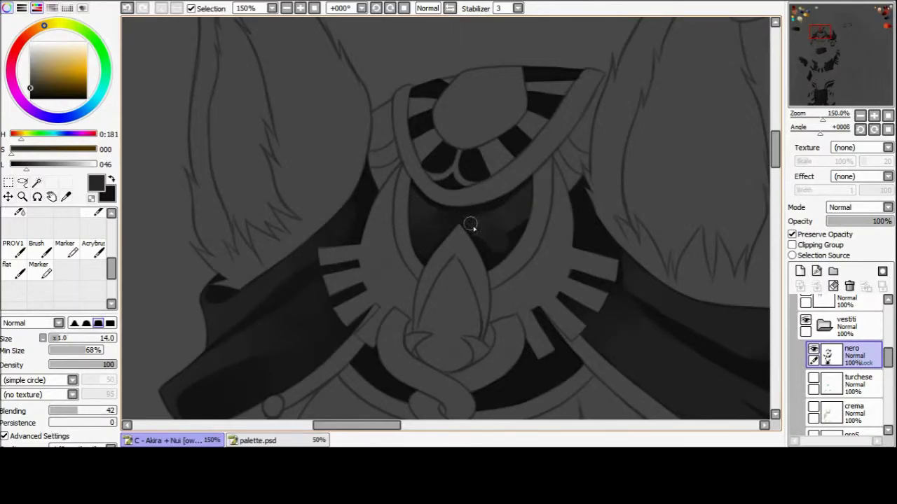
# - Blend the centre panel's grey at brush size 45 and darken its edges with black beneath the crest rim
pyautogui.press(']')
pyautogui.press(']')
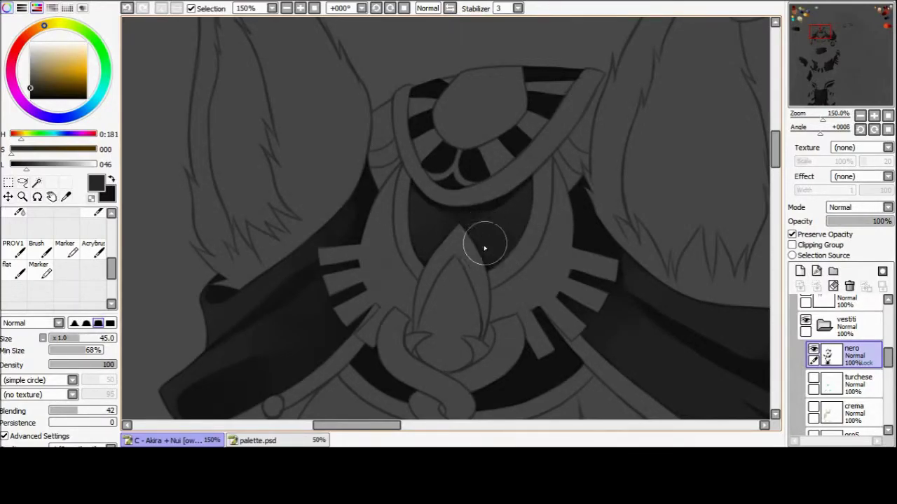
pyautogui.keyDown('alt'); pyautogui.click(448, 221); pyautogui.keyUp('alt')
pyautogui.moveTo(476, 248)
pyautogui.mouseDown()
pyautogui.moveTo(524, 246)
pyautogui.moveTo(482, 242)
pyautogui.mouseUp()
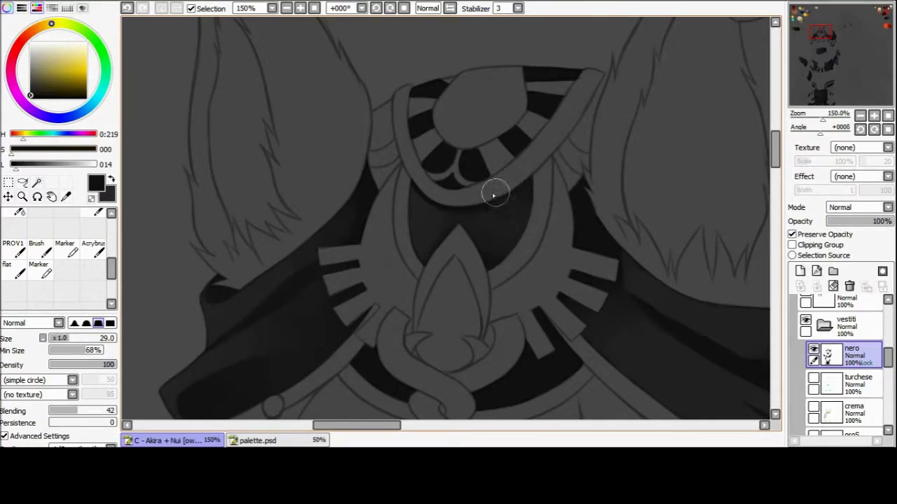
pyautogui.press('End')
pyautogui.press('End')
pyautogui.press('End')
pyautogui.press(']')
pyautogui.press(']')
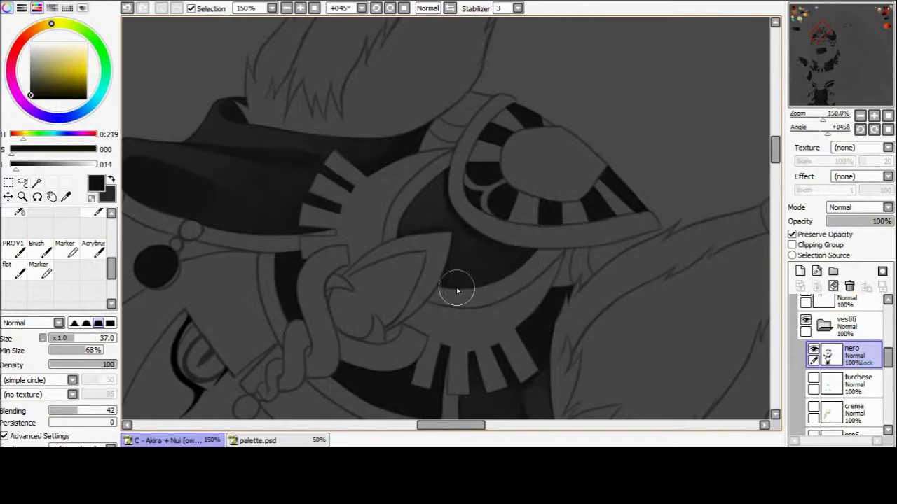
# - Add dark grey shading to the black band left of the twisted forehead ornament at brush size 15
pyautogui.click(404, 8)
pyautogui.moveTo(481, 226); pyautogui.dragTo(438, 296)
pyautogui.press('x')
pyautogui.press('[')
pyautogui.press('[')
pyautogui.press('[')
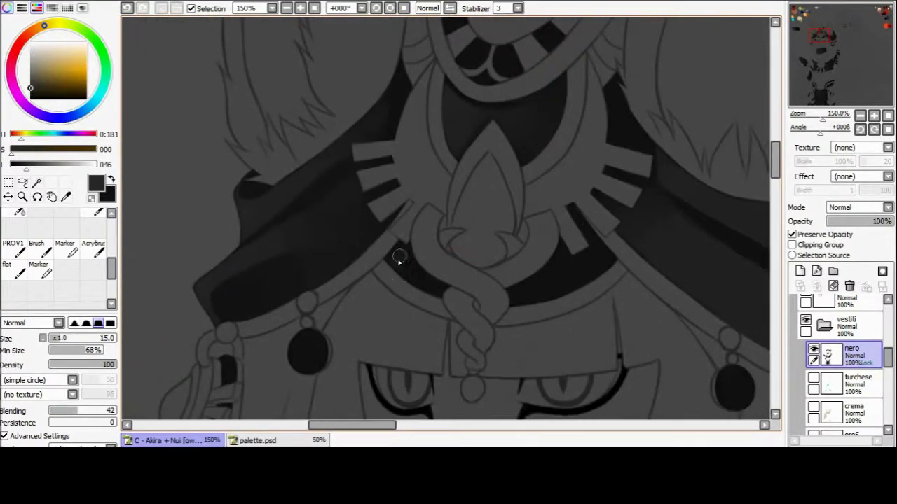
pyautogui.press('x')
pyautogui.press('x')
# - Shade the black band right of the twisted forehead ornament in dark grey at brush size 28
pyautogui.hscroll(3, 420, 278)
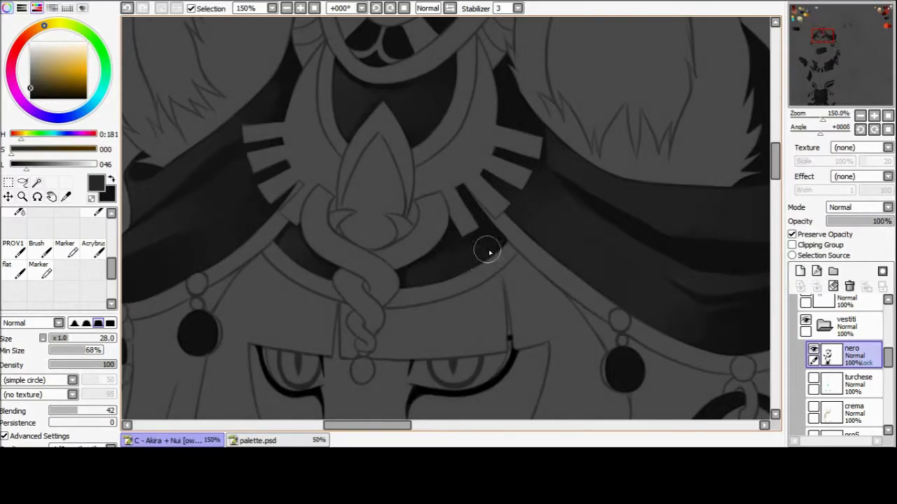
pyautogui.press('x')
pyautogui.press('x')
pyautogui.scroll(1, 458, 269)
pyautogui.hscroll(3, 451, 208)
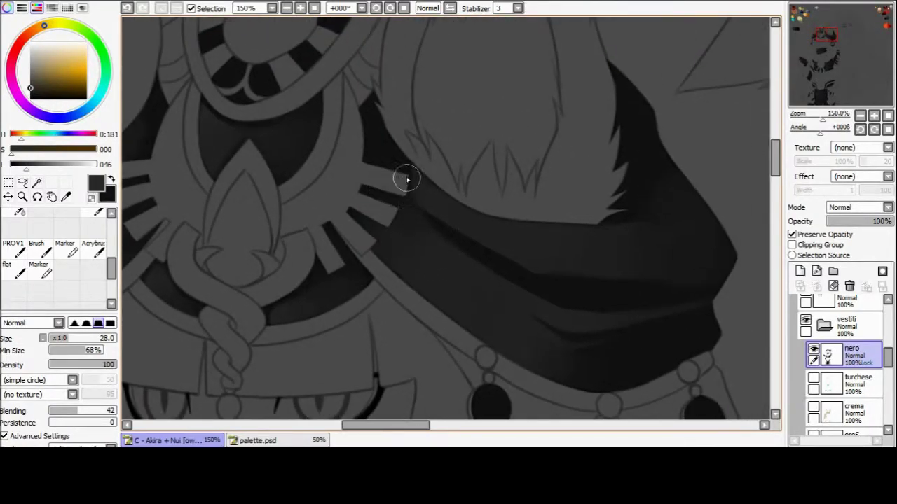
# - Shade the cloth beside the right ear and the crest's black segments in dark grey
pyautogui.moveTo(361, 117); pyautogui.dragTo(469, 146)
pyautogui.scroll(3, 469, 146)
pyautogui.hscroll(-5, 468, 145)
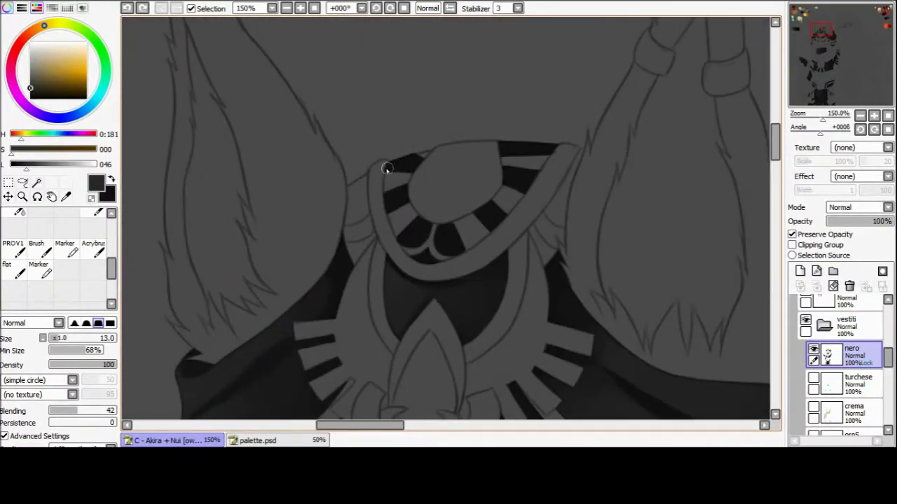
pyautogui.scroll(1, 387, 204)
pyautogui.hscroll(2, 475, 176)
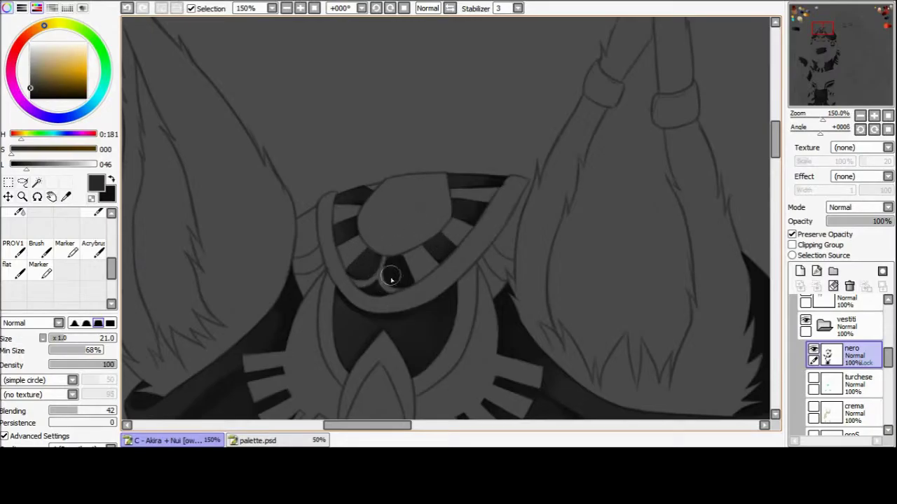
# - Add a layer clipped to the nero layer, paint an extra fold on the right drape and soften it with the eraser
pyautogui.scroll(-5, 376, 103)
pyautogui.press('End')
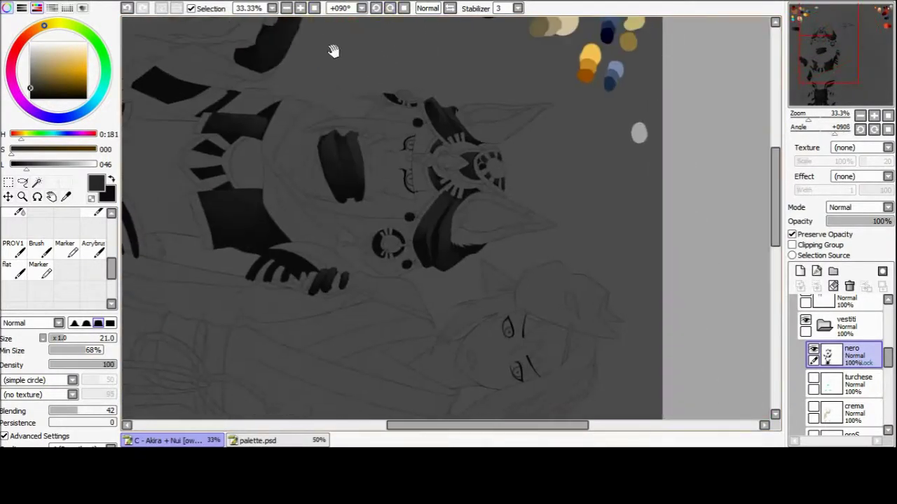
pyautogui.scroll(5, 396, 176)
pyautogui.keyDown('alt'); pyautogui.click(385, 232); pyautogui.keyUp('alt')
pyautogui.moveTo(420, 114)
pyautogui.mouseDown()
pyautogui.moveTo(377, 239)
pyautogui.moveTo(387, 322)
pyautogui.mouseUp()
pyautogui.hotkey('ctrl', 'shift', 'n')
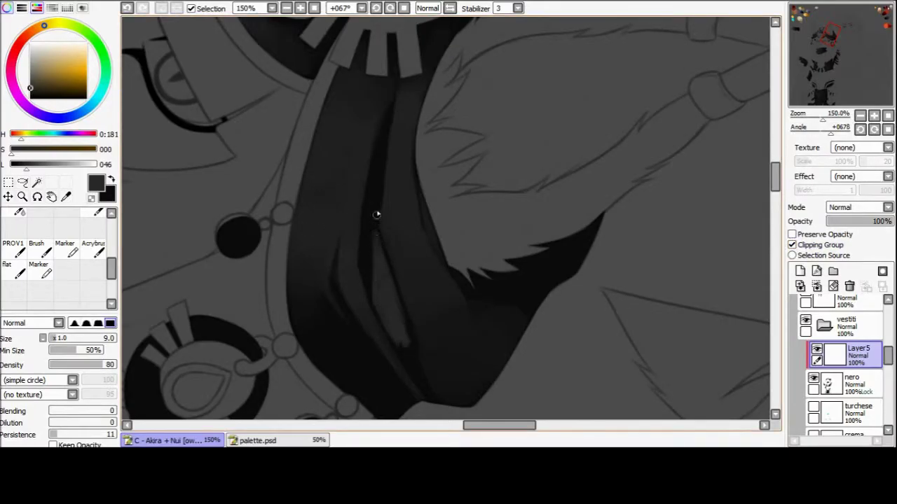
pyautogui.press('e')
pyautogui.moveTo(383, 256); pyautogui.dragTo(387, 322)
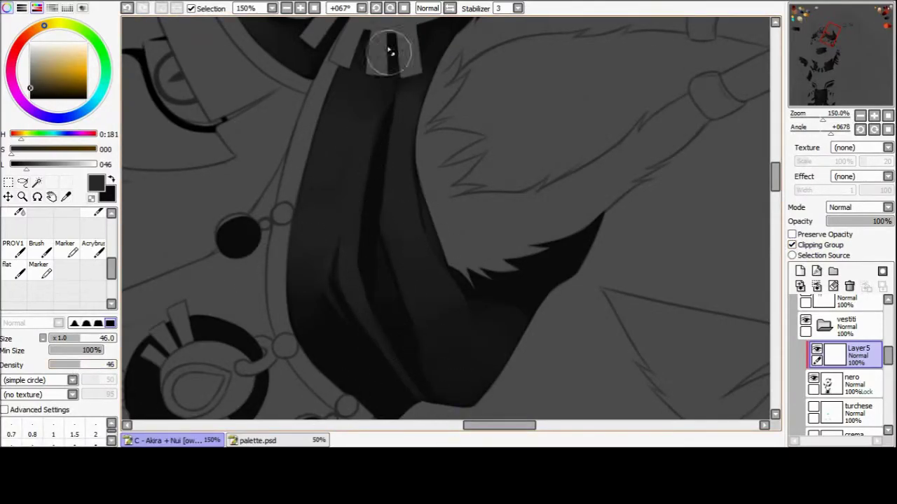
# - Shade the black segments of the left earring in dark grey on the nero layer at brush size 21
pyautogui.press('Home')
pyautogui.scroll(-3, 528, 260)
pyautogui.scroll(2, 346, 105)
pyautogui.moveTo(346, 104); pyautogui.dragTo(417, 167)
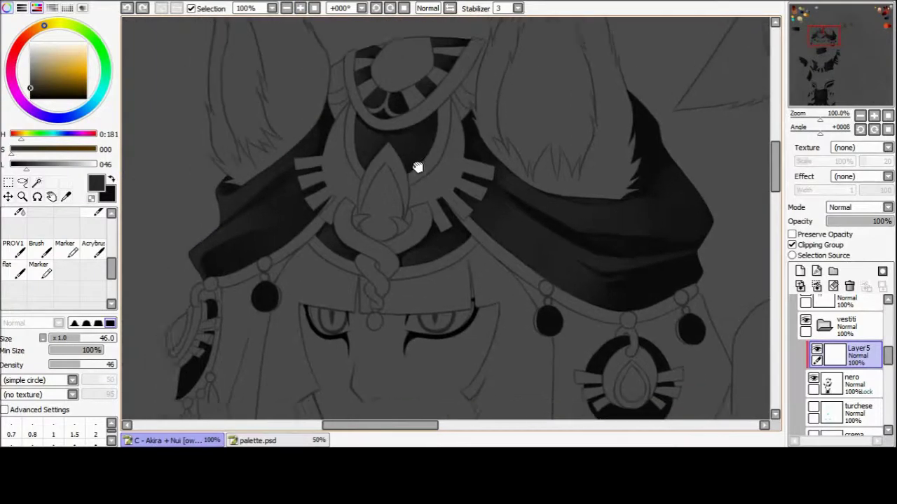
pyautogui.scroll(-2, 315, 254)
pyautogui.scroll(1, 315, 242)
pyautogui.press('b')
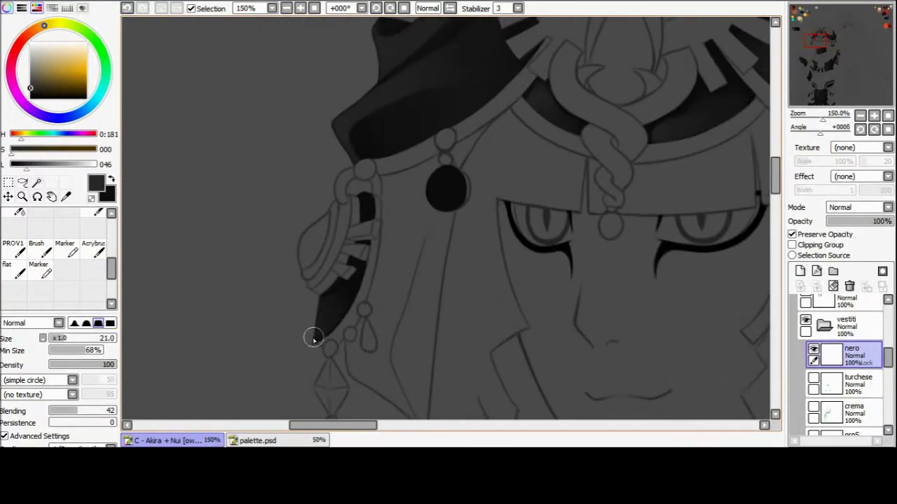
# - Add rounded dark grey highlights to the black bead pendants hanging from the headdress
pyautogui.moveTo(446, 201); pyautogui.dragTo(379, 237)
pyautogui.hscroll(5, 371, 233)
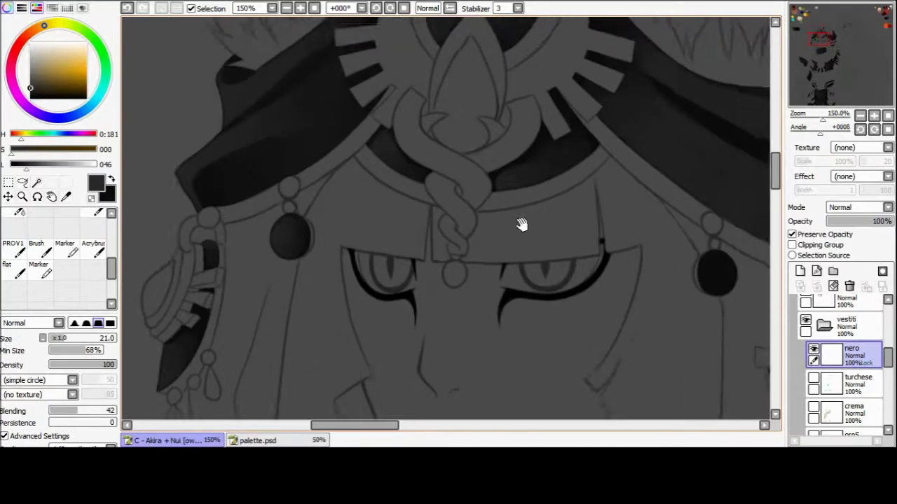
pyautogui.hscroll(3, 424, 236)
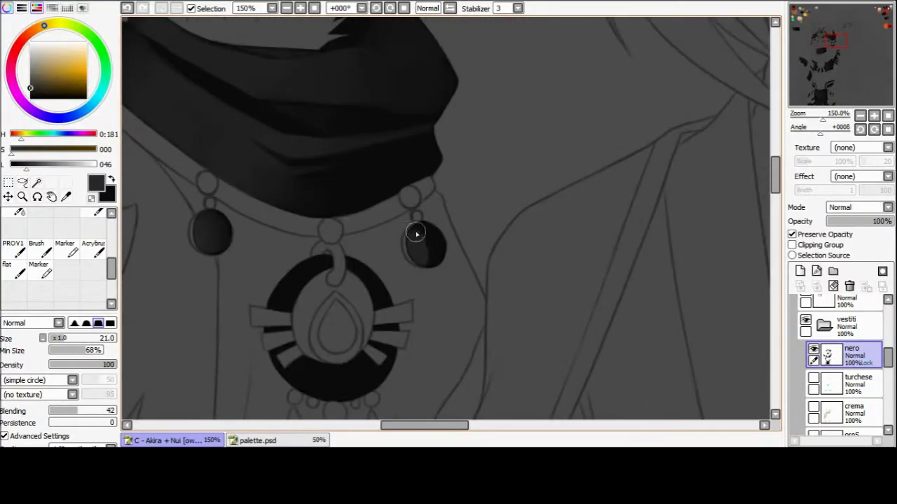
# - Shade the black ring of the round right earring in dark grey, enlarging the brush to size 30
pyautogui.scroll(-1, 417, 256)
pyautogui.hscroll(-2, 413, 257)
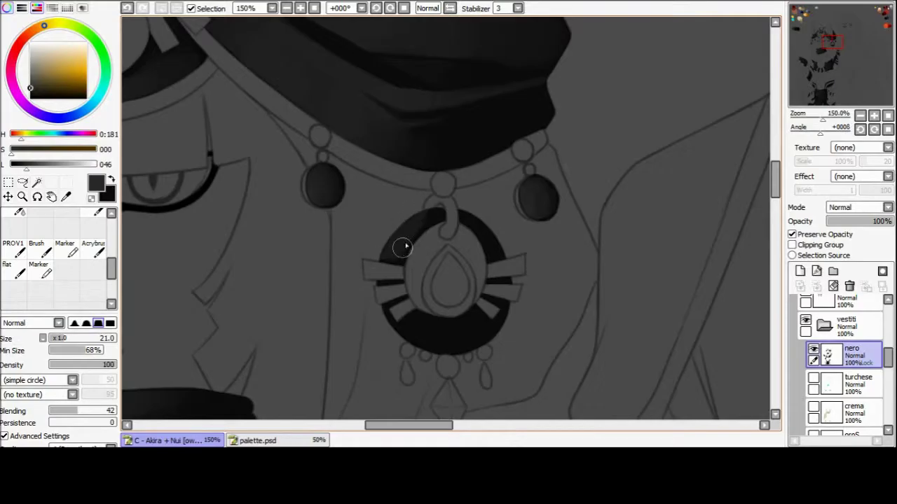
pyautogui.scroll(-1, 402, 238)
pyautogui.hscroll(1, 381, 225)
pyautogui.press(']')
pyautogui.press(']')
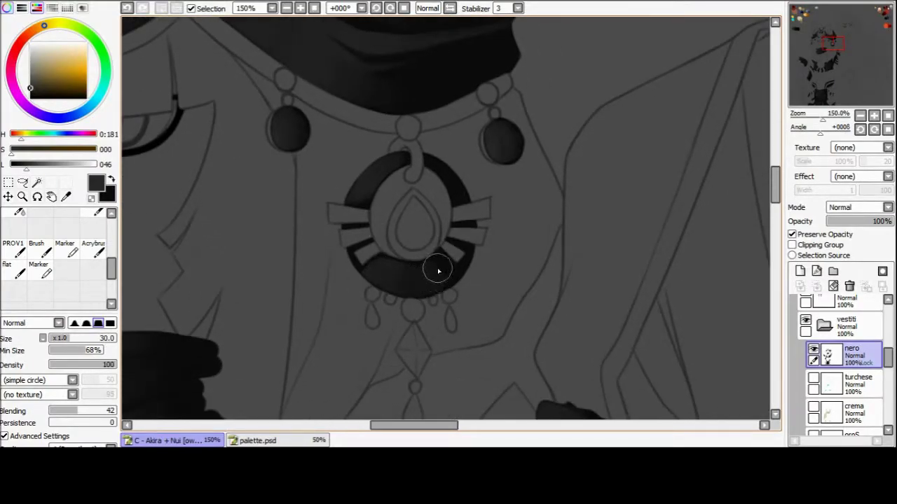
# - Even out the black and dark grey shading around the right earring's ring, and open a second view of the illustration at 50% zoom
pyautogui.keyDown('alt'); pyautogui.click(330, 224); pyautogui.keyUp('alt')
pyautogui.press('b')
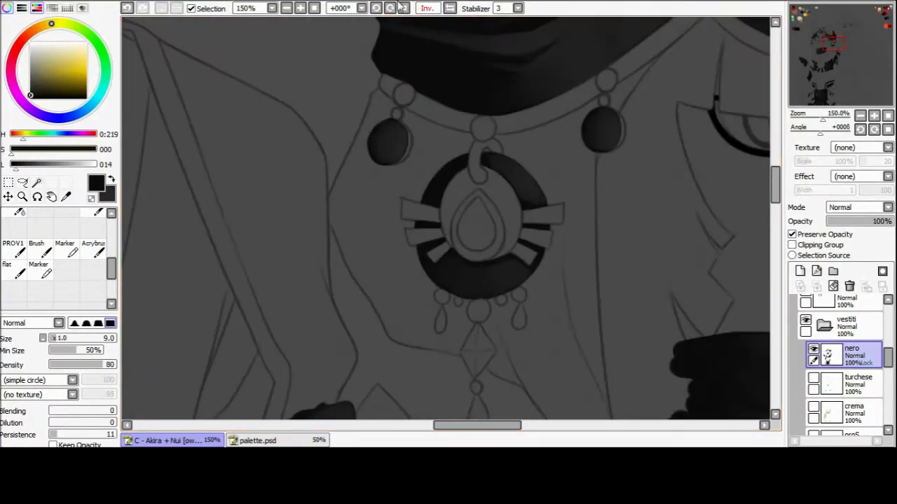
pyautogui.press('h')
pyautogui.press('b')
pyautogui.keyDown('alt'); pyautogui.click(379, 203); pyautogui.keyUp('alt')
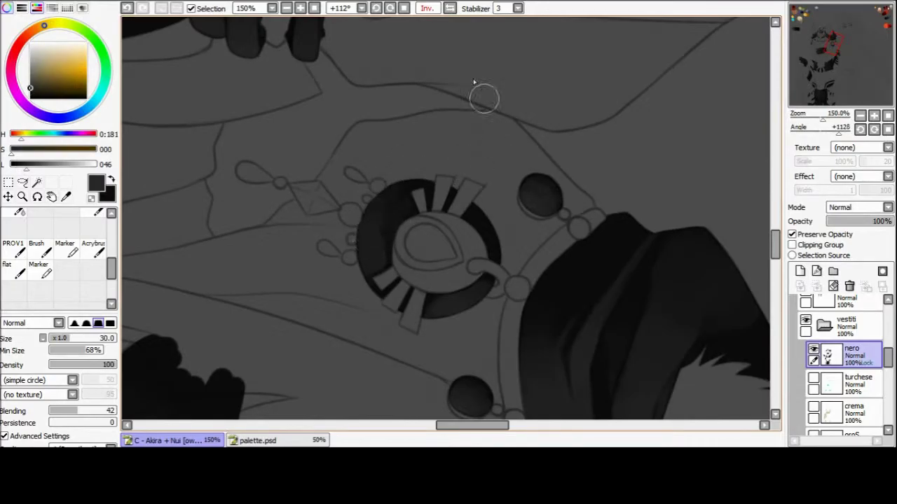
pyautogui.press('h')
pyautogui.press('Home')
pyautogui.keyDown('alt'); pyautogui.click(354, 204); pyautogui.keyUp('alt')
pyautogui.moveTo(355, 203)
pyautogui.mouseDown()
pyautogui.moveTo(444, 283)
pyautogui.moveTo(415, 94)
pyautogui.moveTo(258, 94)
pyautogui.mouseUp()
pyautogui.keyDown('alt'); pyautogui.click(434, 162); pyautogui.keyUp('alt')
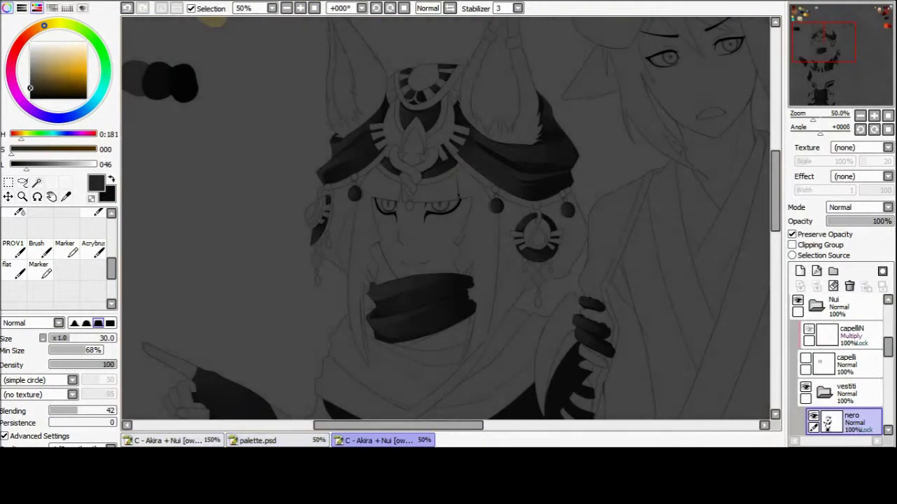
# - Shade the back of the pointing hand's black glove in dark grey with the brush at size 50
pyautogui.moveTo(636, 253); pyautogui.dragTo(305, 24)
pyautogui.scroll(4, 310, 198)
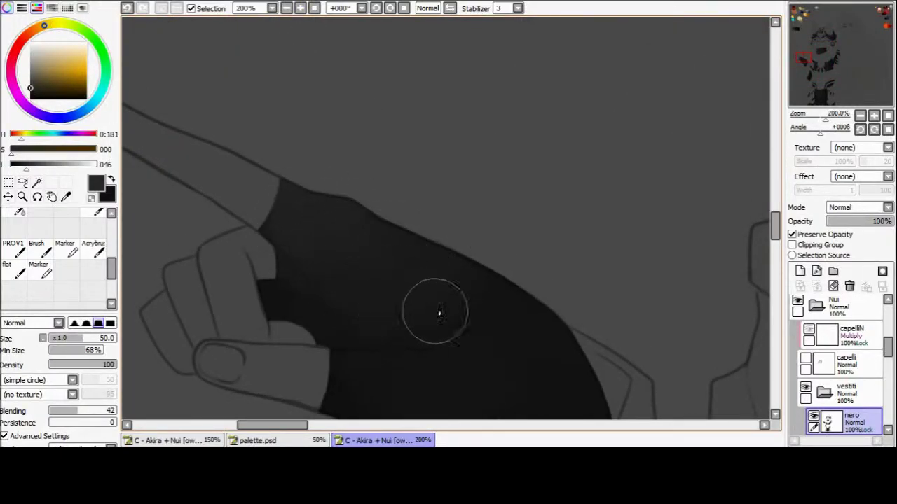
pyautogui.press(']')
pyautogui.press(']')
pyautogui.press(']')
pyautogui.press('Delete')
pyautogui.press('Delete')
pyautogui.press('Delete')
pyautogui.press('Delete')
pyautogui.press('Delete')
pyautogui.press('Delete')
# - Darken the glove's palm area beside the curled fingers with black, using brush sizes 25 and 46
pyautogui.press('[')
pyautogui.press('[')
pyautogui.press('[')
pyautogui.press('[')
pyautogui.keyDown('alt'); pyautogui.click(328, 252); pyautogui.keyUp('alt')
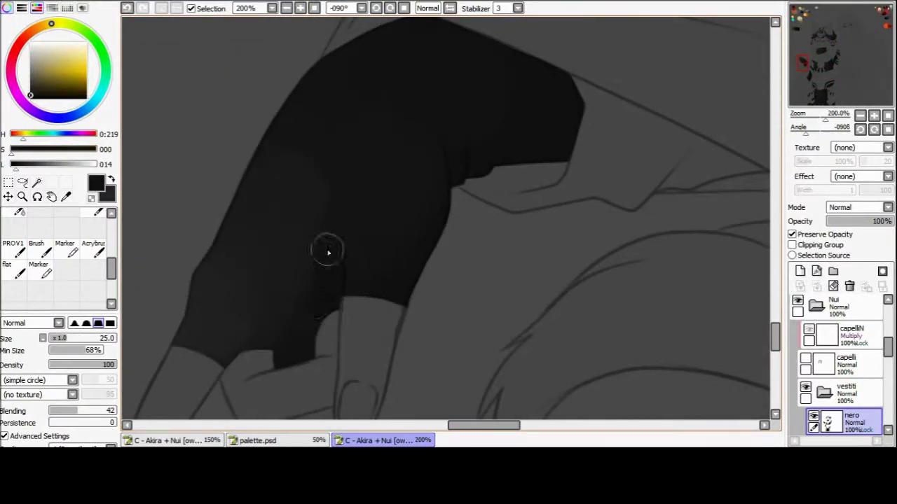
pyautogui.keyDown('alt'); pyautogui.click(301, 227); pyautogui.keyUp('alt')
pyautogui.keyDown('alt'); pyautogui.click(314, 290); pyautogui.keyUp('alt')
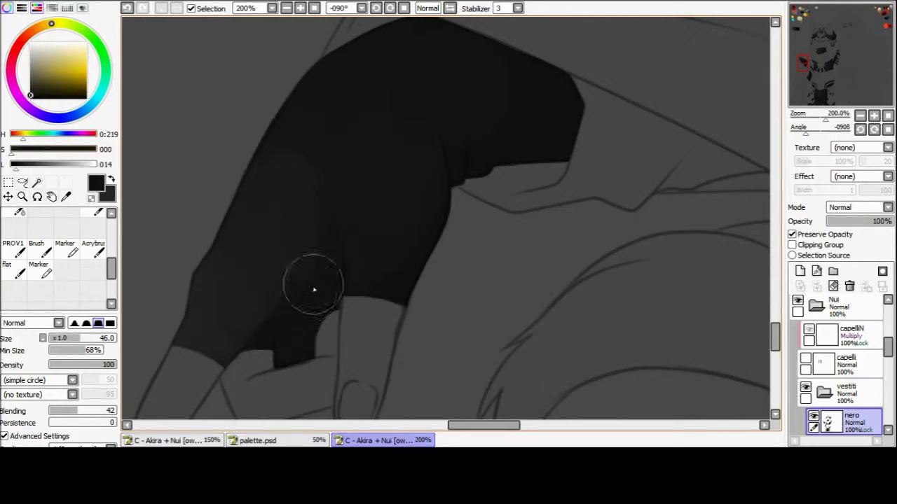
# - Add a thin dark grey highlight on the glove at the base of the thumb with the brush at size 9
pyautogui.press('[')
pyautogui.press('[')
pyautogui.press('[')
pyautogui.press('[')
pyautogui.press('[')
pyautogui.press('[')
pyautogui.keyDown('alt'); pyautogui.click(347, 249); pyautogui.keyUp('alt')
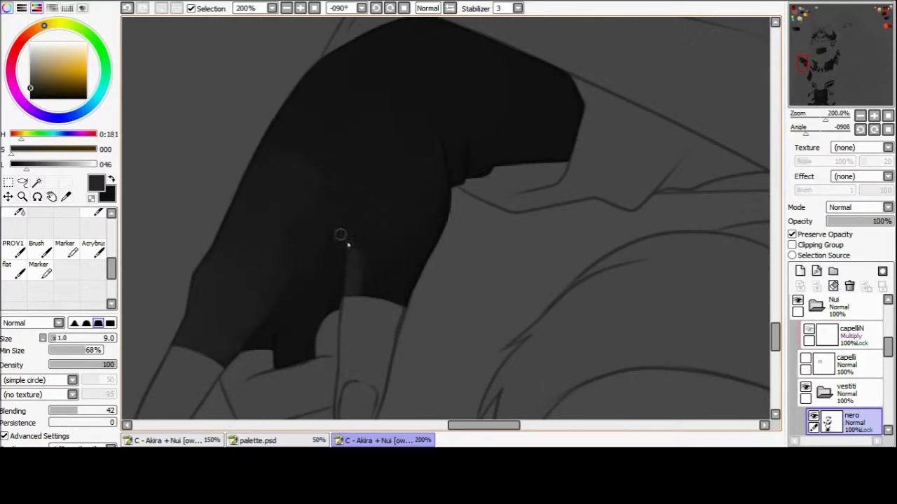
# - Broaden the dark grey highlight from the thumb base across the back of the gloved hand at brush size 33
pyautogui.press(']')
pyautogui.press(']')
pyautogui.press(']')
pyautogui.press(']')
pyautogui.press(']')
pyautogui.moveTo(356, 232)
pyautogui.mouseDown()
pyautogui.moveTo(357, 154)
pyautogui.moveTo(315, 175)
pyautogui.mouseUp()
pyautogui.click(403, 7)
pyautogui.press('-')
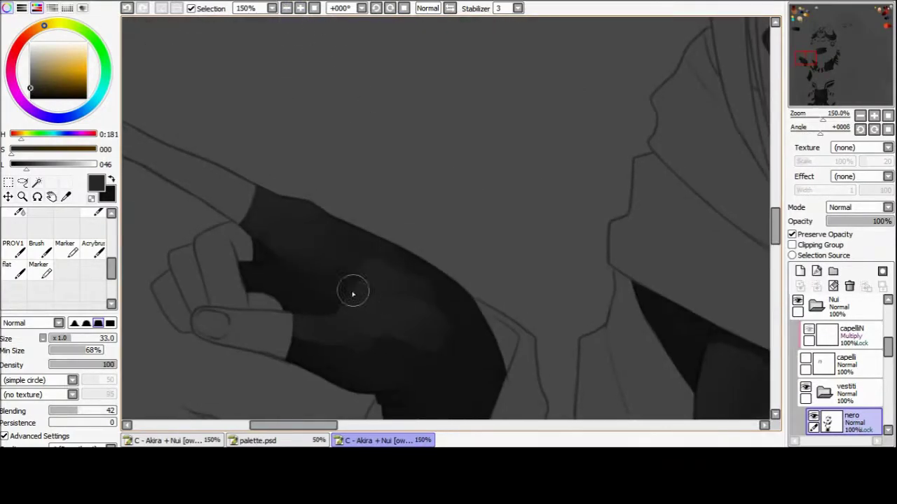
# - Deepen the glove's lower edge with black, and smooth the dark grey on the back of the hand at brush size 59
pyautogui.keyDown('alt'); pyautogui.click(298, 353); pyautogui.keyUp('alt')
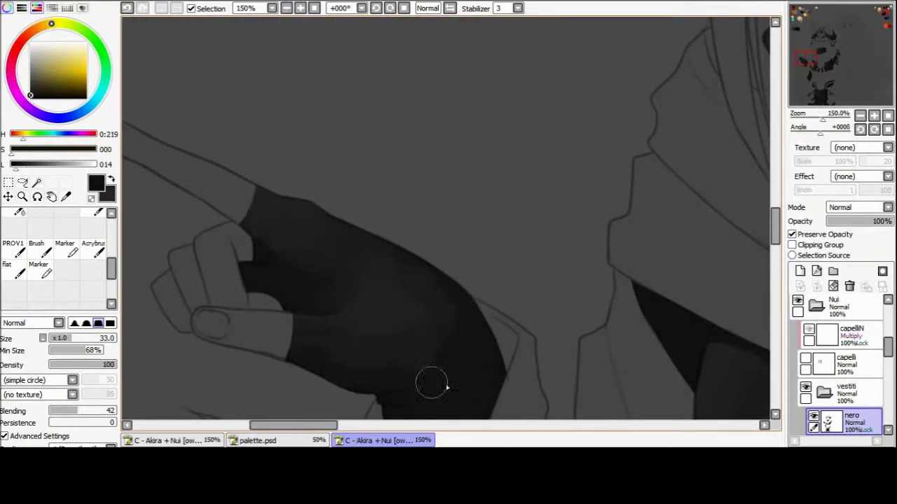
pyautogui.scroll(-1, 446, 386)
pyautogui.keyDown('alt'); pyautogui.click(357, 305); pyautogui.keyUp('alt')
pyautogui.press(']')
pyautogui.press(']')
pyautogui.press(']')
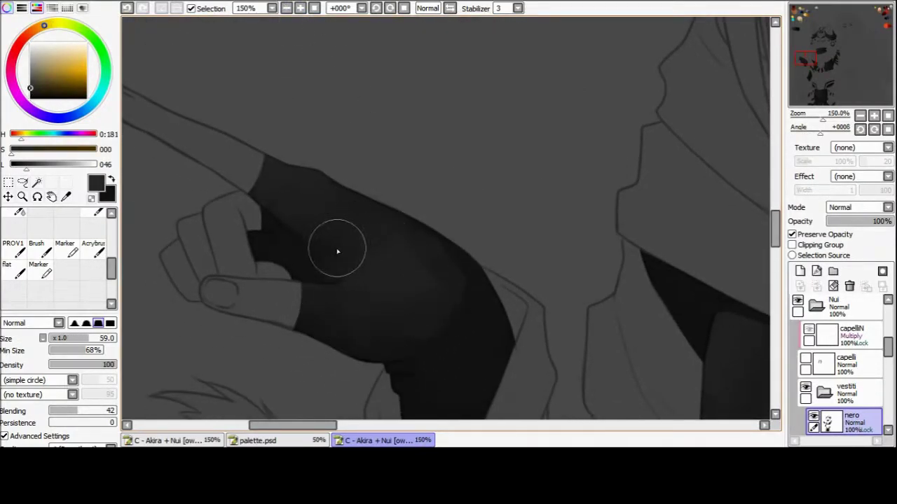
# - Darken the glove's palm with black at size 37, and restore dark grey at the base of the index finger at size 39
pyautogui.keyDown('alt'); pyautogui.click(260, 180); pyautogui.keyUp('alt')
pyautogui.press('[')
pyautogui.press('[')
pyautogui.moveTo(296, 238); pyautogui.dragTo(306, 273)
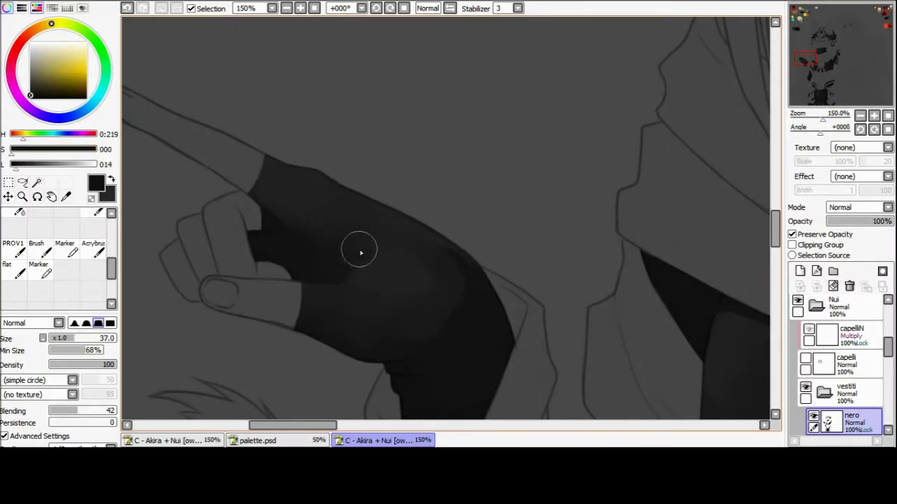
pyautogui.keyDown('alt'); pyautogui.click(280, 194); pyautogui.keyUp('alt')
pyautogui.press(']')
pyautogui.keyDown('alt'); pyautogui.click(280, 200); pyautogui.keyUp('alt')
pyautogui.keyDown('alt'); pyautogui.click(271, 194); pyautogui.keyUp('alt')
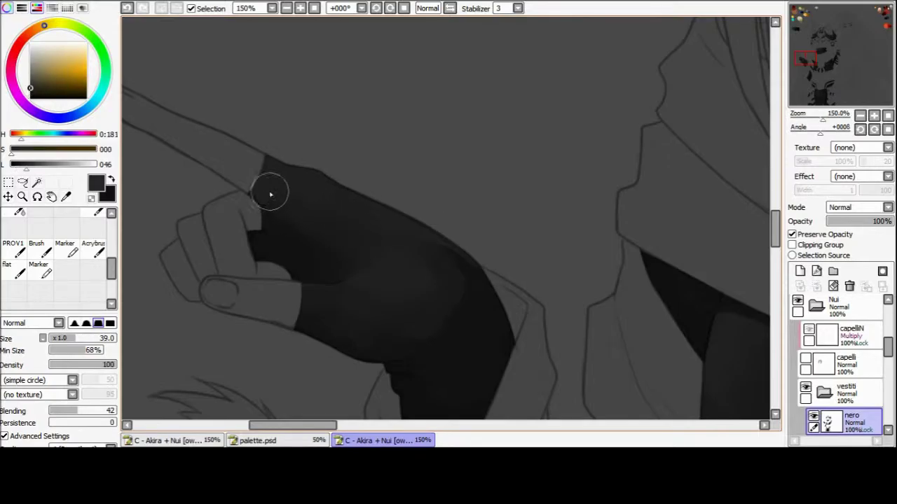
pyautogui.scroll(1, 360, 212)
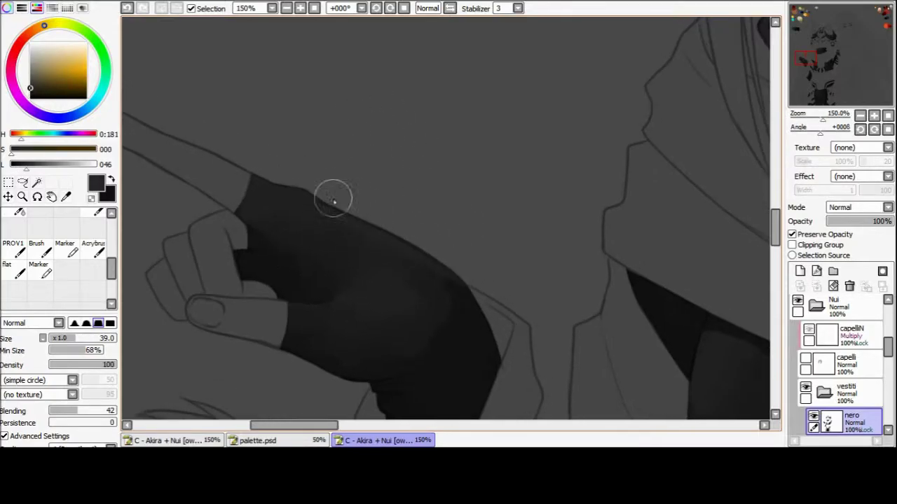
# - Close palette.psd, blend the glove's dark grey highlight at brush size 69, and check it in the second view at 50% zoom
pyautogui.hotkey('ctrl', 'Tab')
pyautogui.hotkey('ctrl', 'Tab')
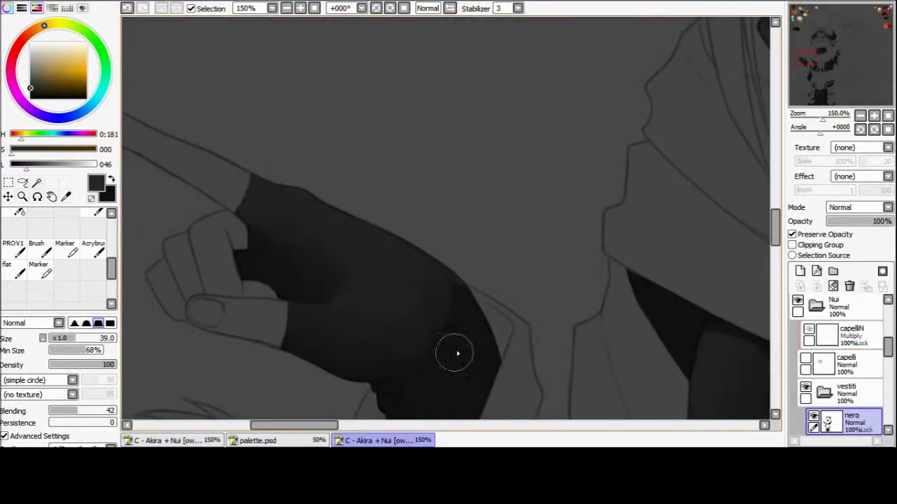
pyautogui.hotkey('ctrl', 'Tab')
pyautogui.moveTo(250, 144); pyautogui.dragTo(582, 328)
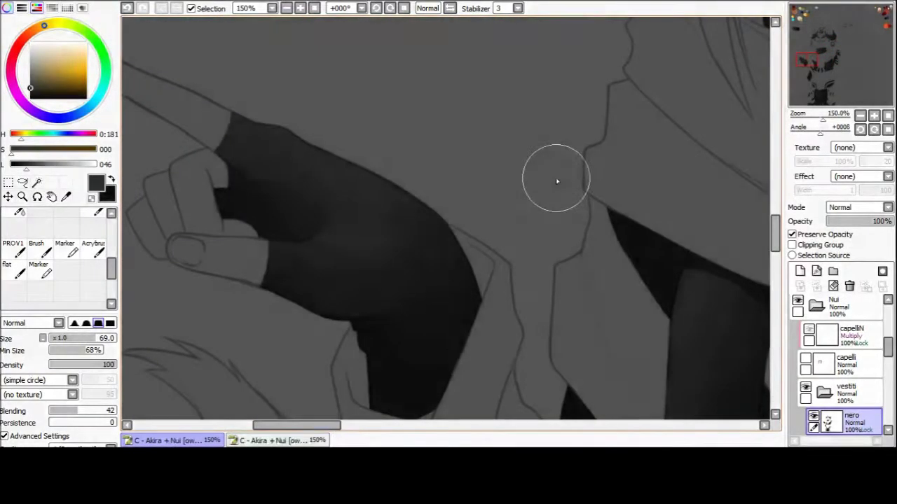
pyautogui.hotkey('ctrl', 'Tab')
pyautogui.hotkey('ctrl', '-')
pyautogui.hotkey('ctrl', '-')
pyautogui.hotkey('ctrl', '-')
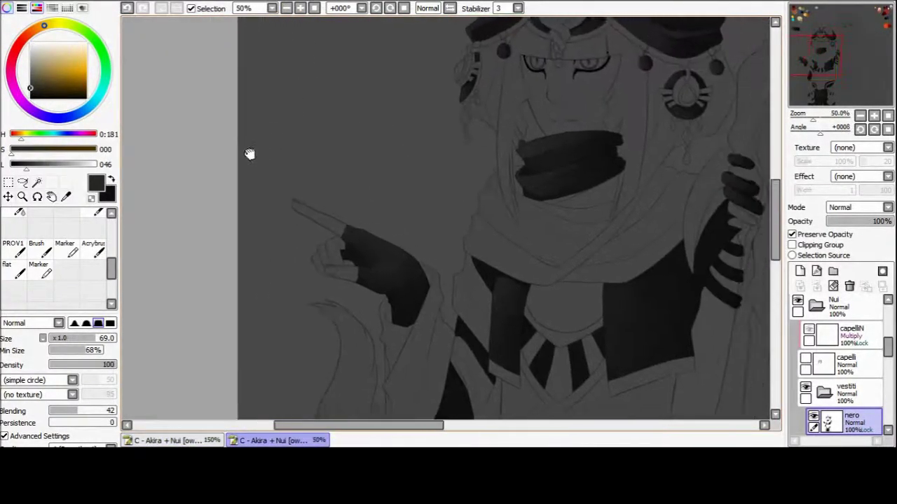
pyautogui.hotkey('ctrl', 'Tab')
# - Deepen the palm shadow between finger and thumb with black at size 28, and soften its edge with dark grey at size 61
pyautogui.moveTo(425, 234)
pyautogui.mouseDown()
pyautogui.moveTo(363, 204)
pyautogui.moveTo(387, 221)
pyautogui.mouseUp()
pyautogui.keyDown('alt'); pyautogui.click(333, 268); pyautogui.keyUp('alt')
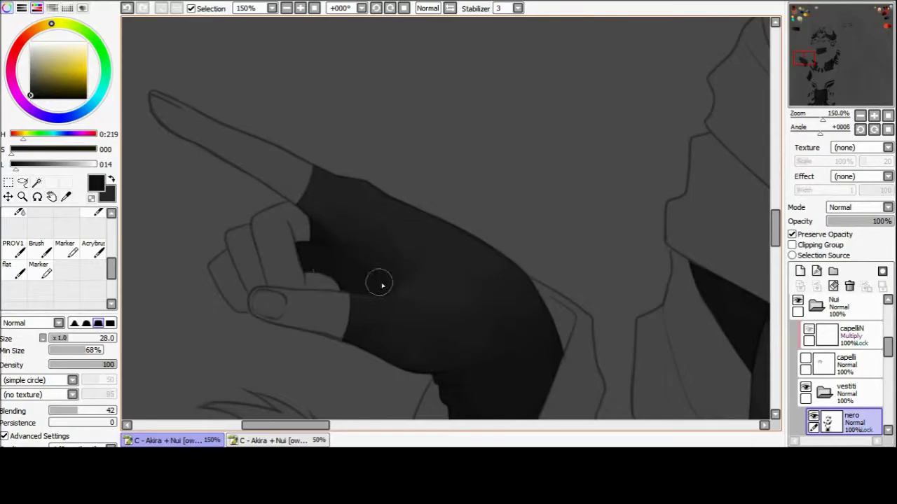
pyautogui.keyDown('alt'); pyautogui.click(327, 233); pyautogui.keyUp('alt')
pyautogui.moveTo(314, 190)
pyautogui.mouseDown()
pyautogui.moveTo(322, 242)
pyautogui.moveTo(428, 311)
pyautogui.moveTo(403, 223)
pyautogui.moveTo(341, 185)
pyautogui.mouseUp()
pyautogui.keyDown('ctrl'); pyautogui.keyDown('alt'); pyautogui.moveTo(340, 240); pyautogui.dragTo(339, 257); pyautogui.keyUp('alt'); pyautogui.keyUp('ctrl')
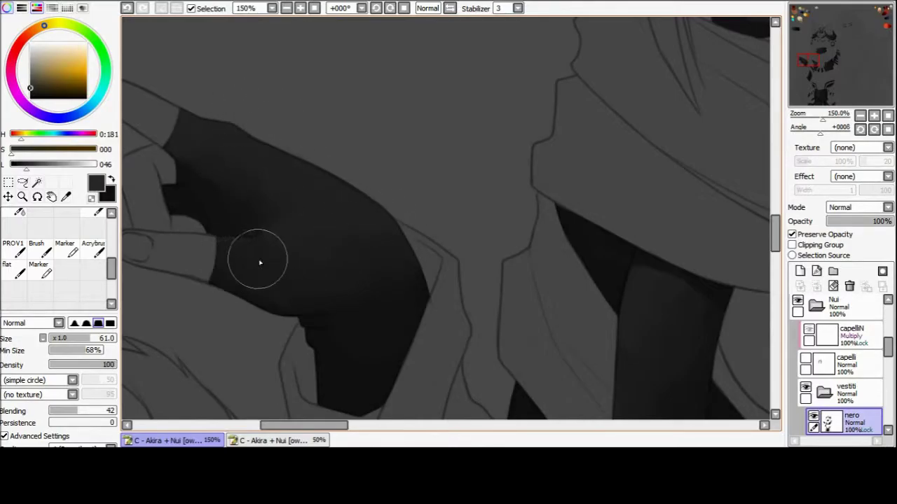
pyautogui.keyDown('alt'); pyautogui.click(231, 290); pyautogui.keyUp('alt')
# - Paint a dark grey fold across the glove's wrist at brush size 14 and blend it with black at a larger size
pyautogui.moveTo(351, 255)
pyautogui.keyDown('alt'); pyautogui.keyDown('space'); pyautogui.mouseDown()
pyautogui.moveTo(378, 210)
pyautogui.moveTo(330, 310)
pyautogui.moveTo(307, 292)
pyautogui.mouseUp(); pyautogui.keyUp('space'); pyautogui.keyUp('alt')
pyautogui.keyDown('alt'); pyautogui.click(323, 288); pyautogui.keyUp('alt')
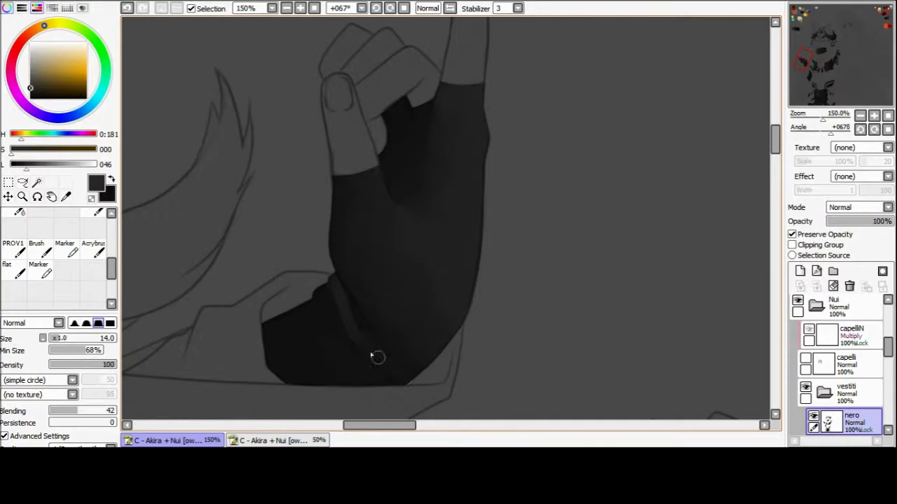
pyautogui.keyDown('ctrl'); pyautogui.keyDown('alt'); pyautogui.moveTo(377, 358); pyautogui.dragTo(369, 301); pyautogui.keyUp('alt'); pyautogui.keyUp('ctrl')
pyautogui.keyDown('alt'); pyautogui.click(356, 320); pyautogui.keyUp('alt')
pyautogui.keyDown('alt'); pyautogui.click(334, 274); pyautogui.keyUp('alt')
pyautogui.moveTo(328, 278)
pyautogui.keyDown('ctrl'); pyautogui.keyDown('alt'); pyautogui.mouseDown()
pyautogui.moveTo(390, 367)
pyautogui.moveTo(350, 357)
pyautogui.mouseUp(); pyautogui.keyUp('alt'); pyautogui.keyUp('ctrl')
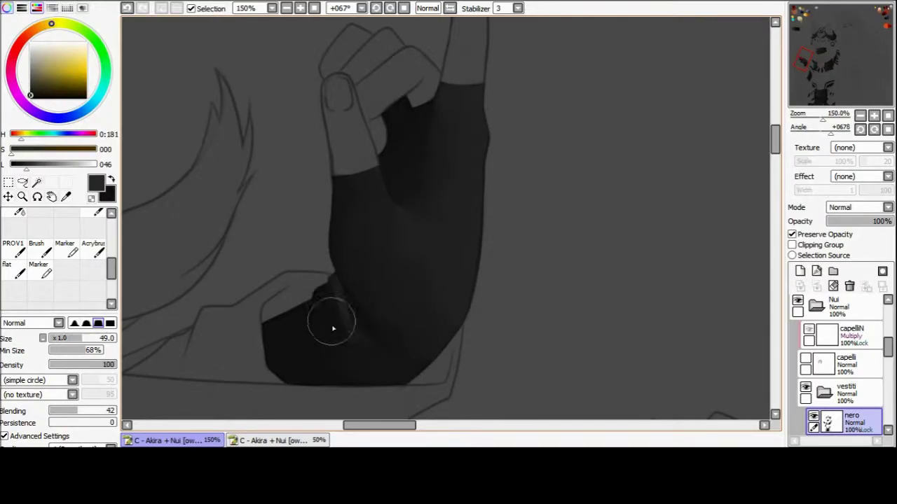
# - Shade the glove's wrist folds and the cuff below them in dark grey at brush size 35
pyautogui.press('b')
pyautogui.keyDown('alt'); pyautogui.click(338, 343); pyautogui.keyUp('alt')
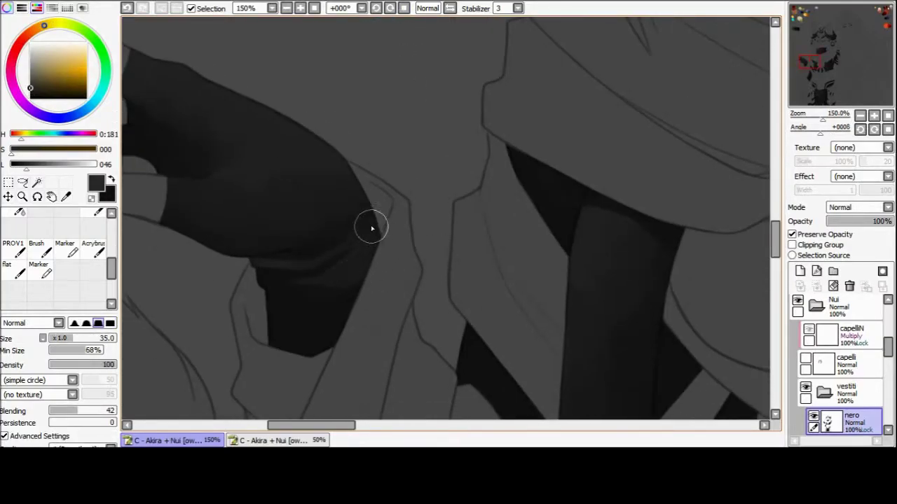
pyautogui.keyDown('alt'); pyautogui.click(350, 290); pyautogui.keyUp('alt')
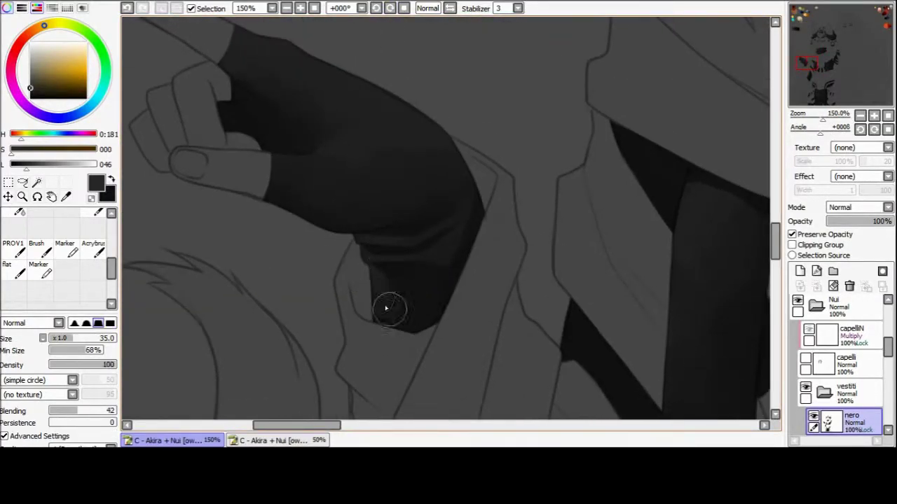
# - Define the creases at the glove's wrist with fine black and dark grey lines at brush sizes 8 and 12
pyautogui.keyDown('alt'); pyautogui.click(357, 317); pyautogui.keyUp('alt')
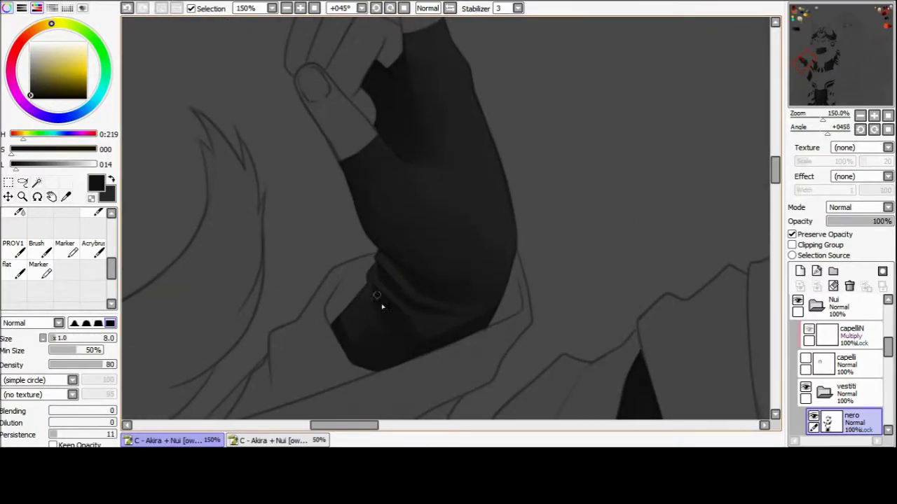
pyautogui.keyDown('alt'); pyautogui.click(362, 270); pyautogui.keyUp('alt')
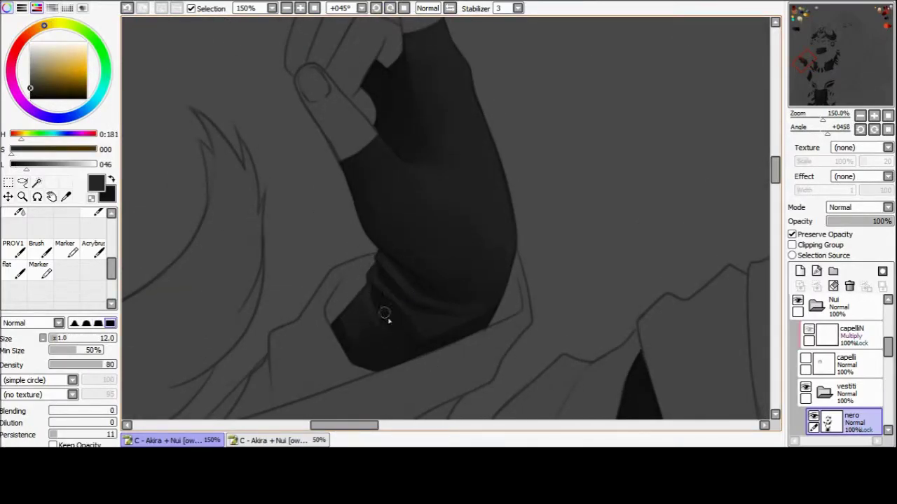
pyautogui.press('b')
pyautogui.click(390, 8)
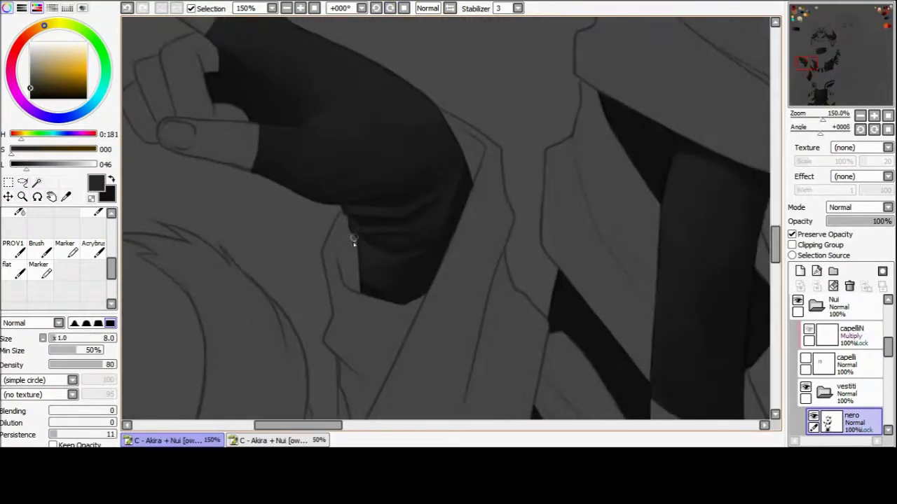
pyautogui.press('b')
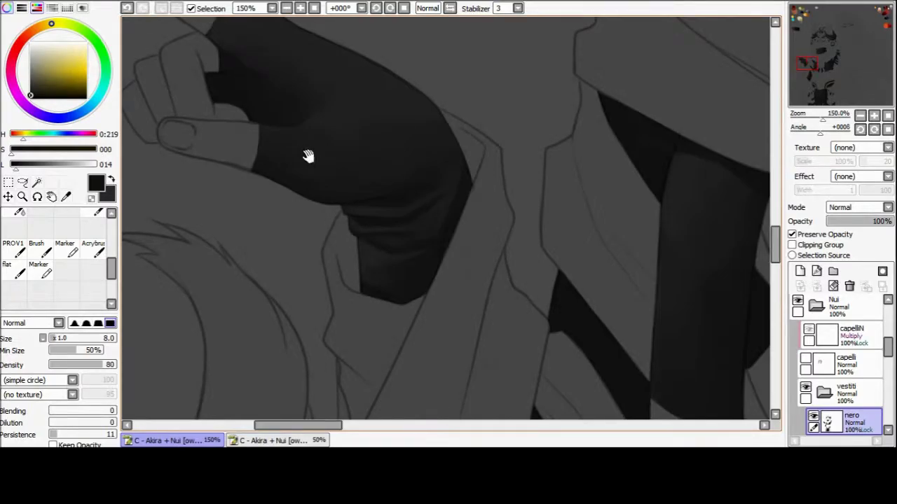
# - Blend the fine wrist creases with black at brush size 9 and compare the glove in the 50% view
pyautogui.press('b')
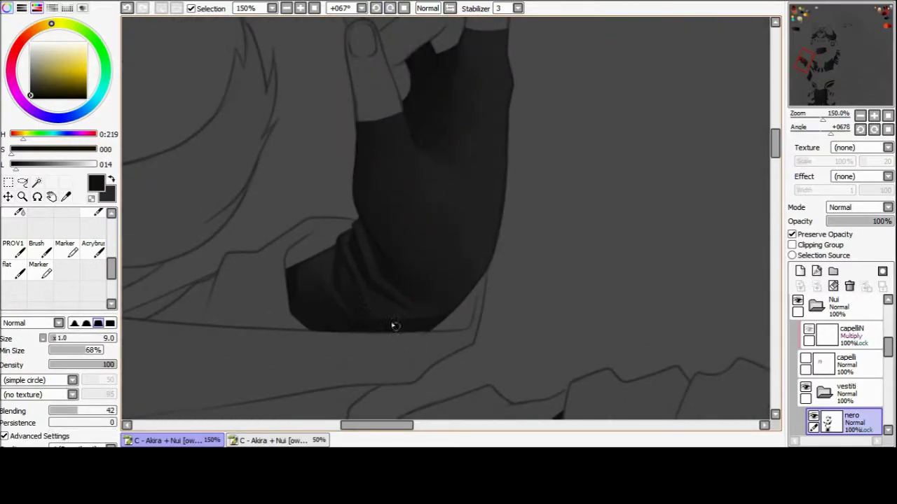
pyautogui.press('n')
pyautogui.press('Home')
pyautogui.hotkey('ctrl', '-')
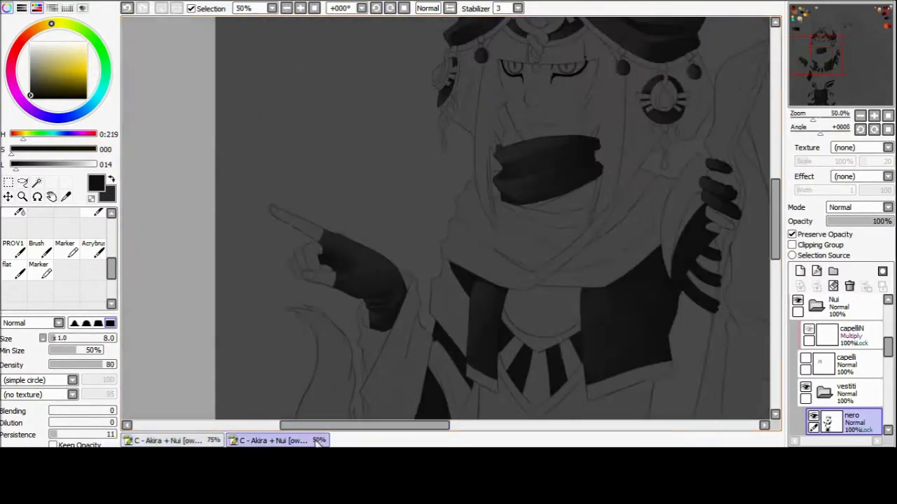
# - Add a new layer clipped to nero, paint a black shadow along the glove's outer wrist and soften it with the eraser at size 95
pyautogui.hotkey('ctrl', 'shift', 'n')
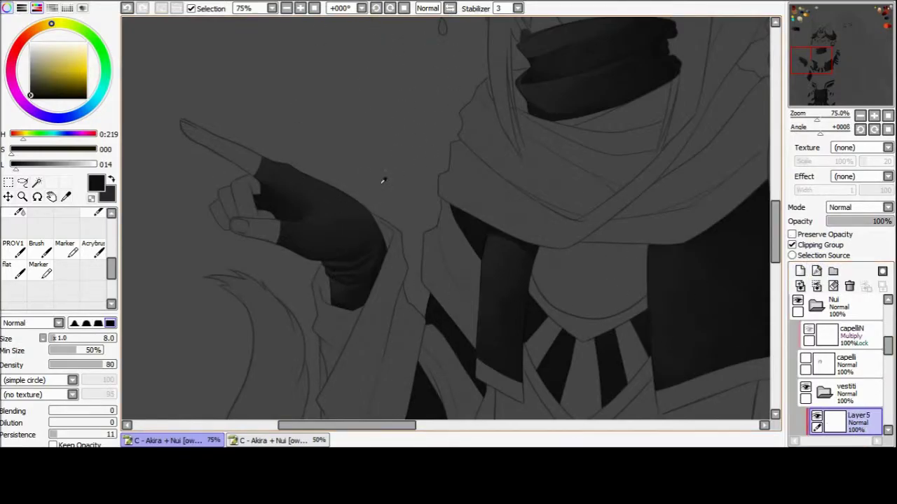
pyautogui.hotkey('ctrl', 'g')
pyautogui.press(']')
pyautogui.press('b')
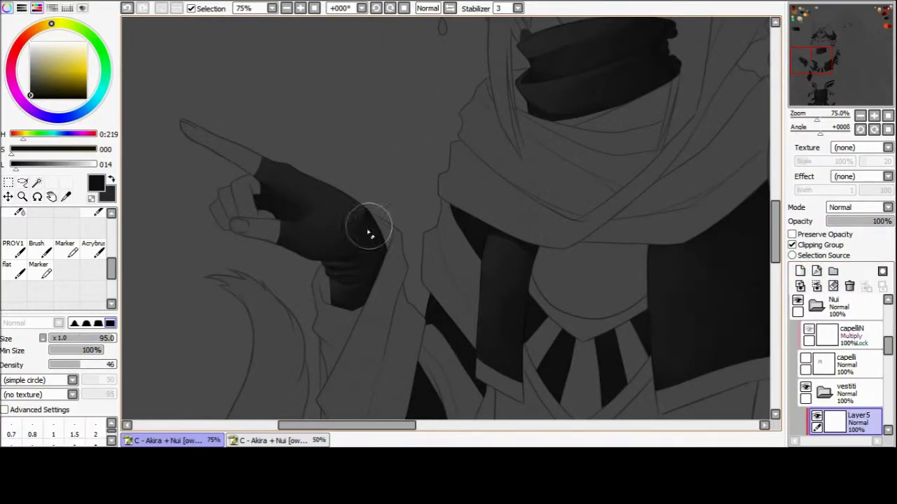
pyautogui.press('End')
pyautogui.press('End')
pyautogui.press('End')
pyautogui.press('b')
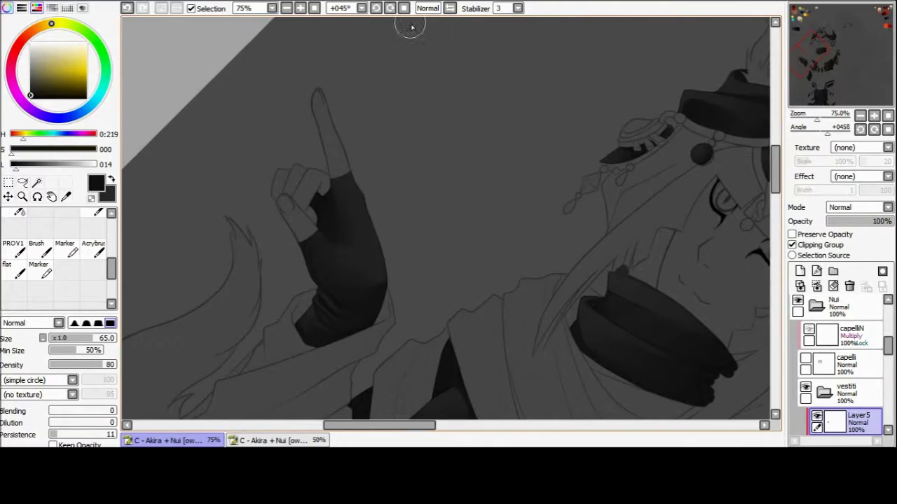
# - Paint a black shadow over the glove's palm on the clipped layer and soften it with the eraser at size 95
pyautogui.press('Delete')
pyautogui.press('Delete')
pyautogui.press('Delete')
pyautogui.press('Delete')
pyautogui.press('Delete')
pyautogui.press('Delete')
pyautogui.press('Delete')
pyautogui.press('Delete')
pyautogui.press('Delete')
pyautogui.press('e')
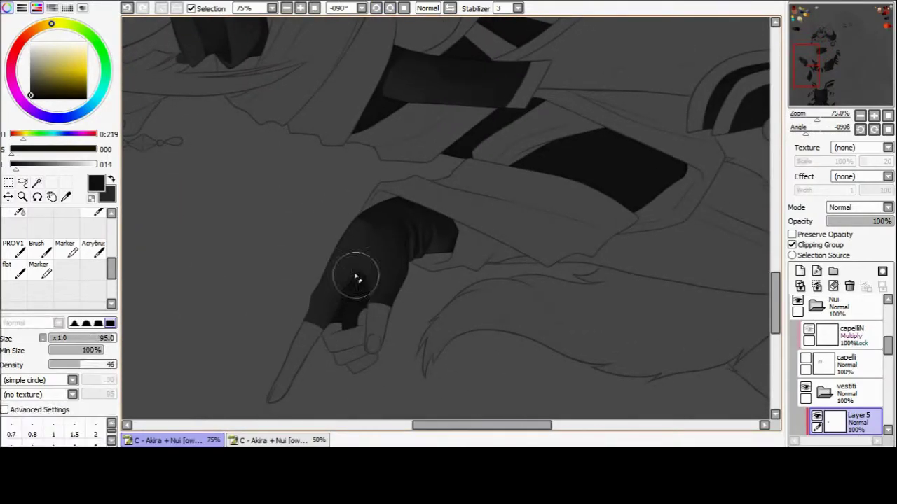
pyautogui.press('Home')
# - Paint black knuckle shadows below the index finger at size 14, soften them with the eraser at size 56, and merge the layer into nero
pyautogui.press('b')
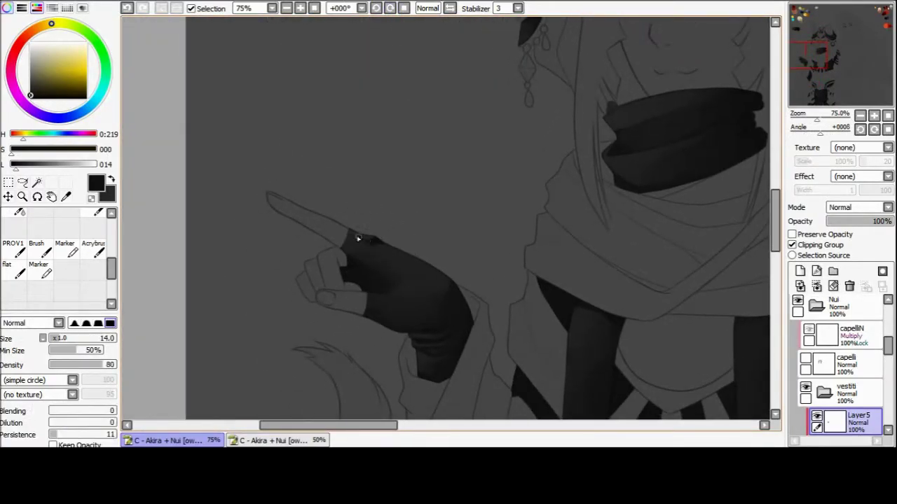
pyautogui.press('e')
pyautogui.press('End')
pyautogui.press('End')
pyautogui.press('End')
pyautogui.moveTo(378, 240); pyautogui.dragTo(394, 261)
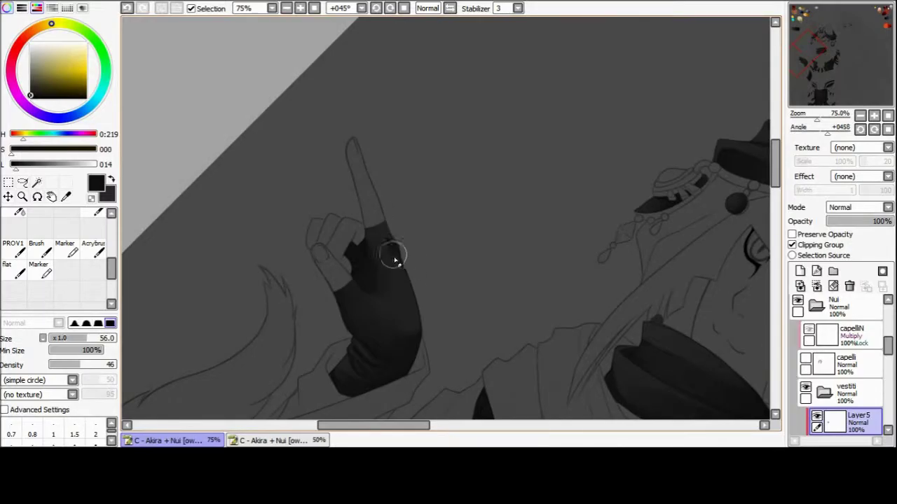
pyautogui.press('Home')
pyautogui.scroll(-2, 379, 203)
pyautogui.press('b')
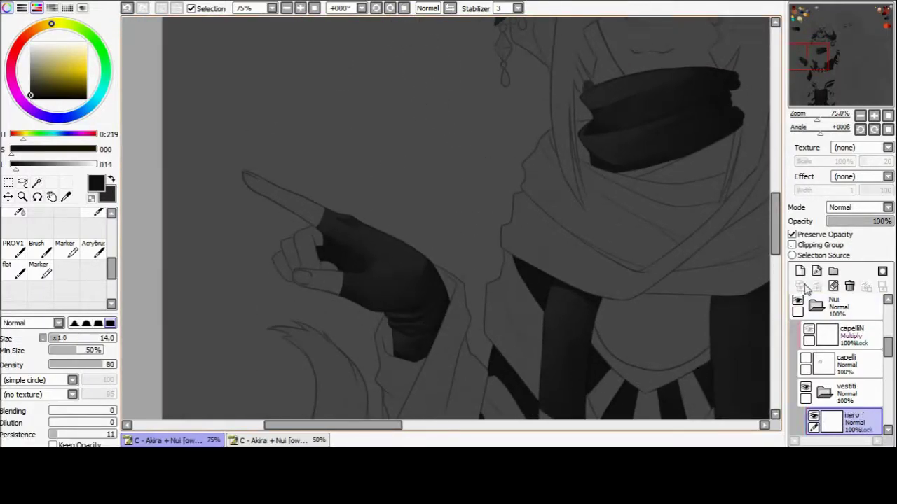
# - Paint a black shadow along the glove's thumb side and wrist on a new clipped layer, soften it with the eraser, and merge it into nero
pyautogui.moveTo(340, 296); pyautogui.dragTo(389, 321)
pyautogui.press('e')
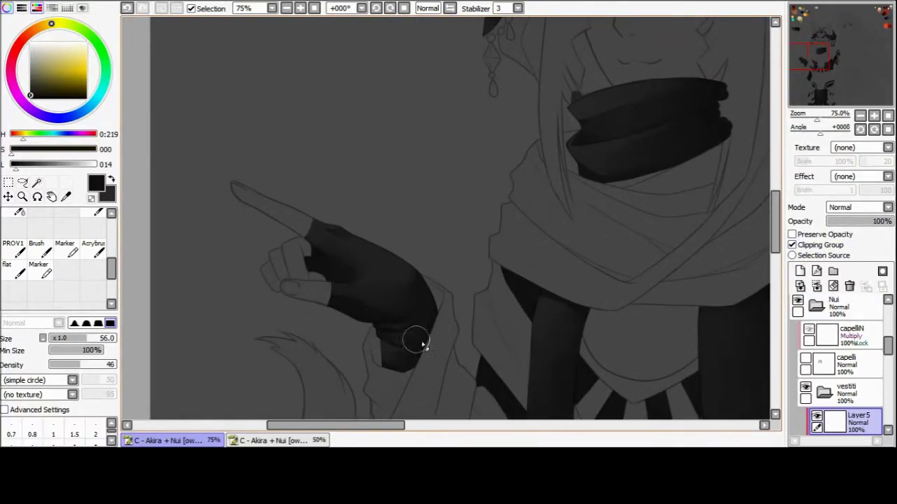
pyautogui.press('Insert')
pyautogui.press('Insert')
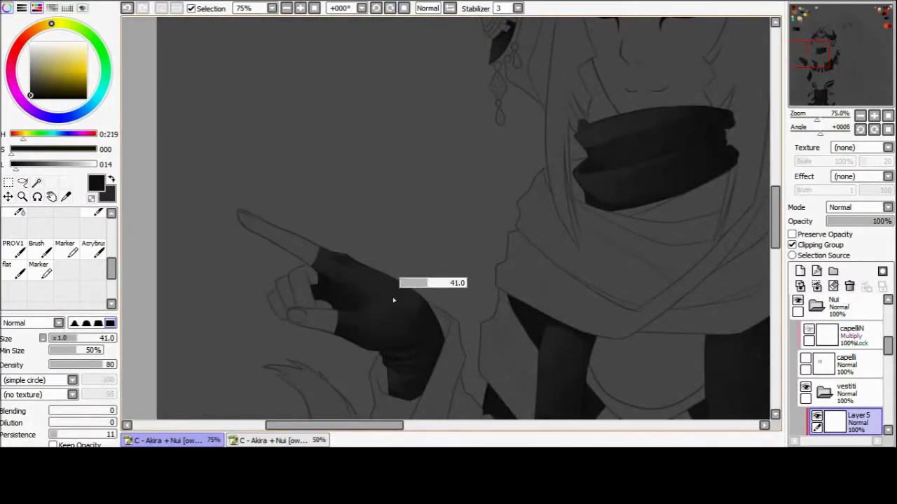
pyautogui.press('b')
pyautogui.click(313, 12)
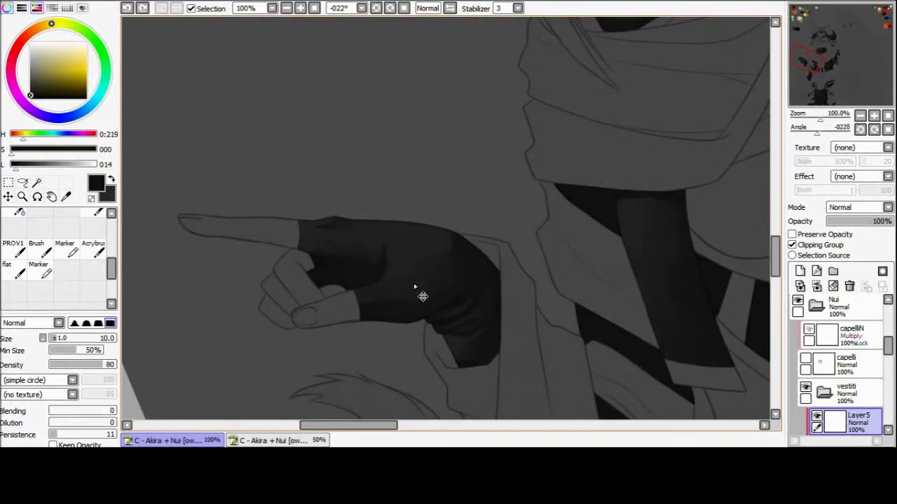
pyautogui.press('e')
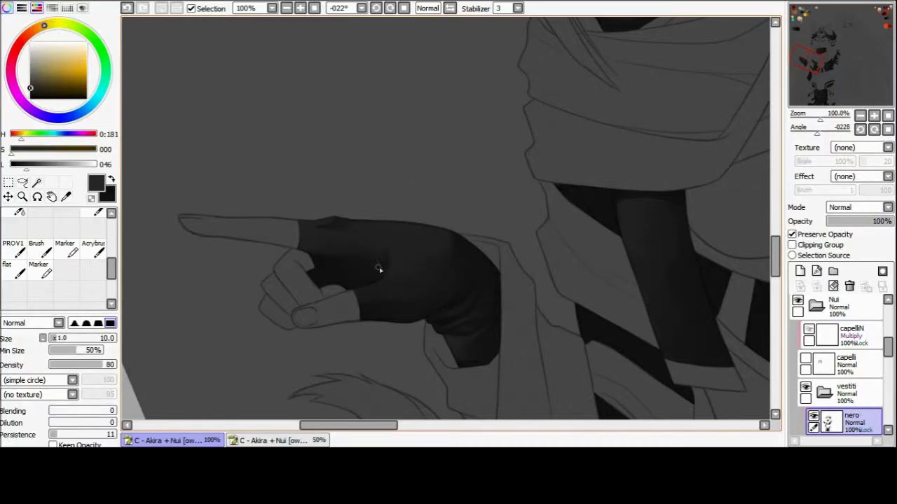
# - Paint the crease at the glove's thumb base with black and dark grey at size 10 and blend it at size 38
pyautogui.moveTo(381, 220)
pyautogui.mouseDown()
pyautogui.moveTo(444, 174)
pyautogui.moveTo(404, 290)
pyautogui.mouseUp()
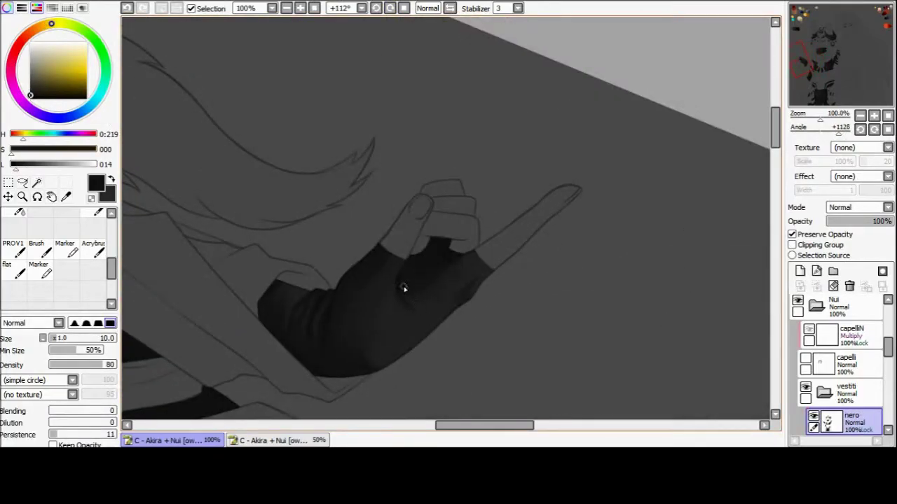
pyautogui.press('Delete')
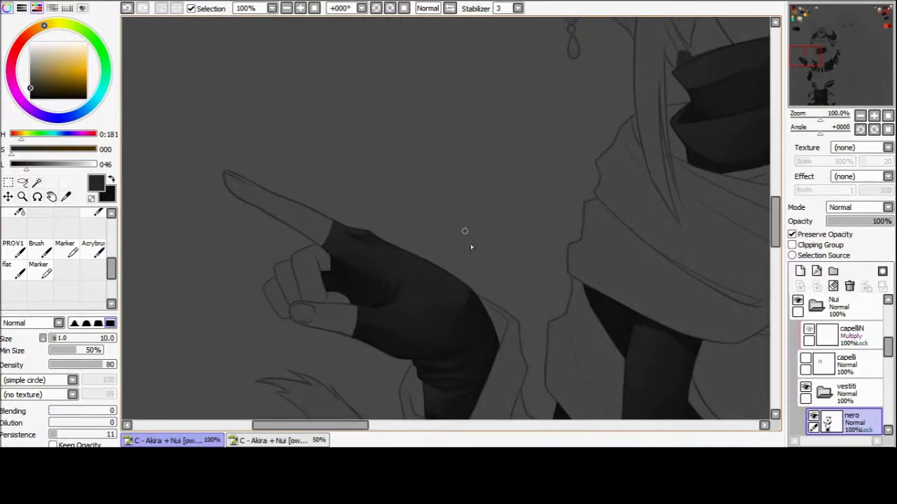
pyautogui.moveTo(471, 247)
pyautogui.mouseDown()
pyautogui.moveTo(400, 256)
pyautogui.moveTo(420, 286)
pyautogui.mouseUp()
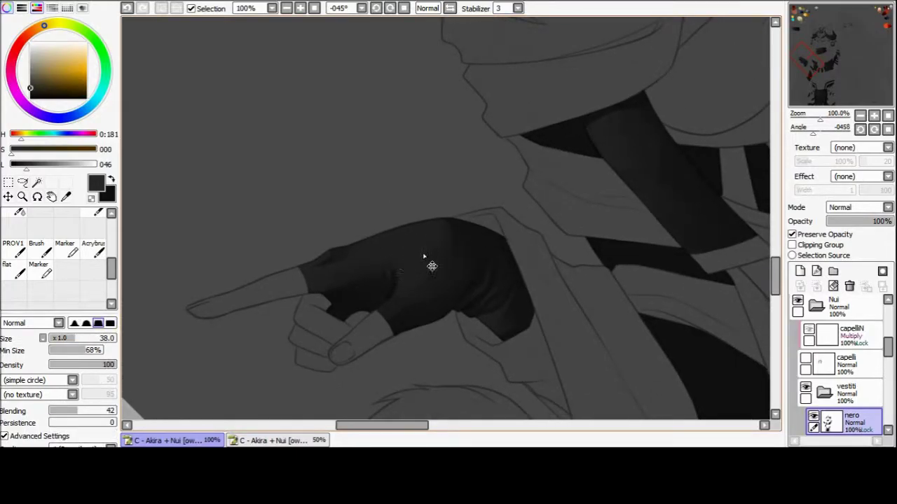
pyautogui.keyDown('alt'); pyautogui.click(441, 290); pyautogui.keyUp('alt')
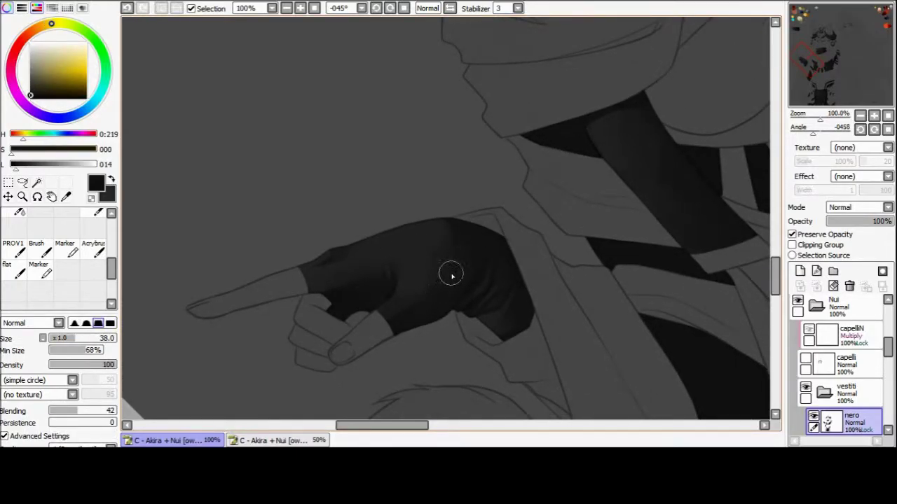
pyautogui.moveTo(451, 276)
pyautogui.mouseDown()
pyautogui.moveTo(421, 294)
pyautogui.moveTo(394, 254)
pyautogui.moveTo(372, 37)
pyautogui.moveTo(450, 169)
pyautogui.moveTo(466, 128)
pyautogui.moveTo(385, 4)
pyautogui.moveTo(402, 284)
pyautogui.mouseUp()
# - Blend dark grey and black over the glove's thumb section at brush size 20
pyautogui.press('b')
pyautogui.keyDown('alt'); pyautogui.click(392, 239); pyautogui.keyUp('alt')
pyautogui.press('b')
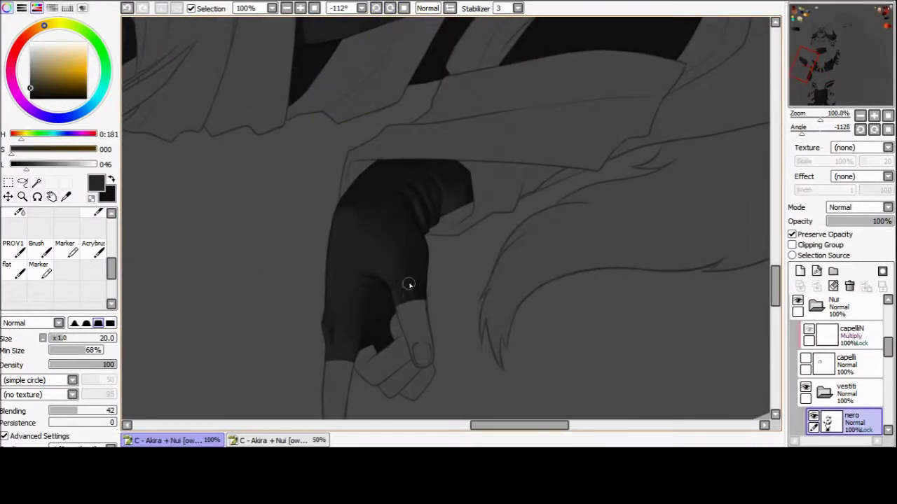
pyautogui.keyDown('alt'); pyautogui.click(406, 296); pyautogui.keyUp('alt')
pyautogui.keyDown('alt'); pyautogui.click(396, 282); pyautogui.keyUp('alt')
pyautogui.press('Delete')
# - Blend the glove's palm shading at size 35 and darken the area beside the curled fingers with black at size 10
pyautogui.moveTo(430, 56)
pyautogui.mouseDown()
pyautogui.moveTo(383, 223)
pyautogui.moveTo(428, 236)
pyautogui.mouseUp()
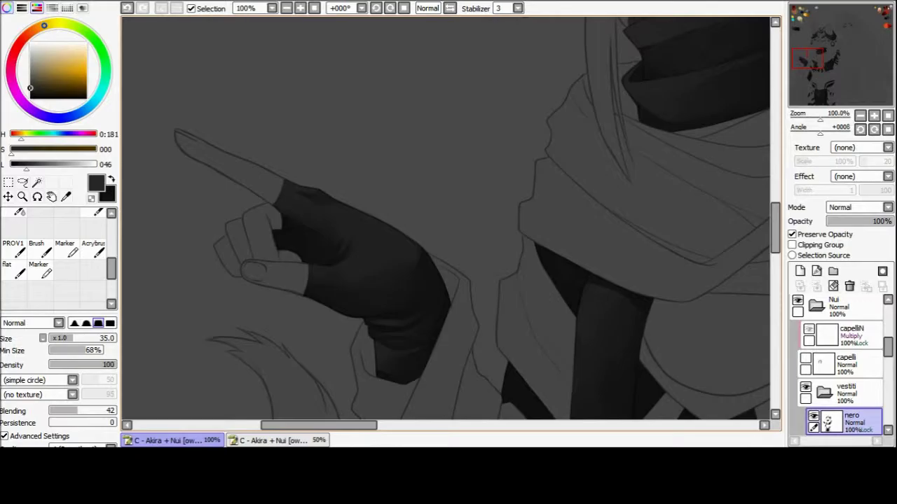
pyautogui.moveTo(271, 215); pyautogui.dragTo(320, 250)
pyautogui.keyDown('alt'); pyautogui.click(342, 259); pyautogui.keyUp('alt')
pyautogui.press('n')
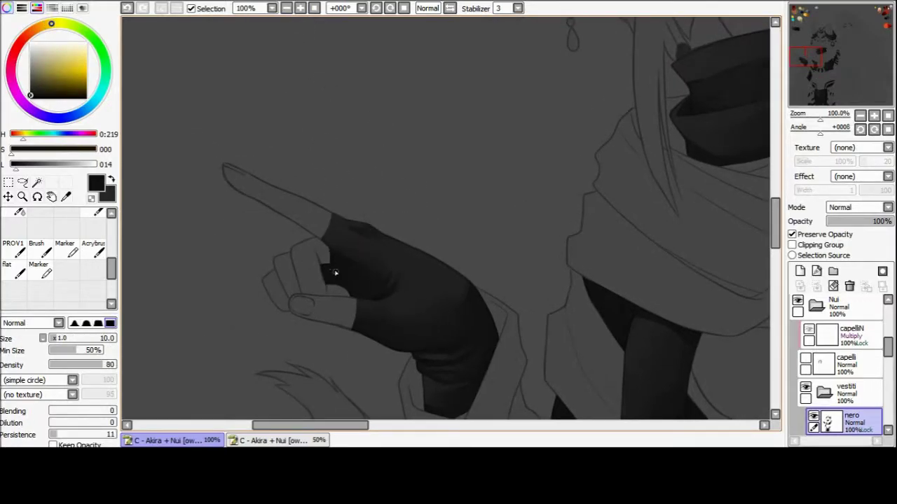
# - Shade the diamond-shaped black panel below the pointing arm with dark grey, then blend black along its edges at size 81
pyautogui.scroll(-4, 467, 286)
pyautogui.moveTo(466, 286); pyautogui.dragTo(434, 28)
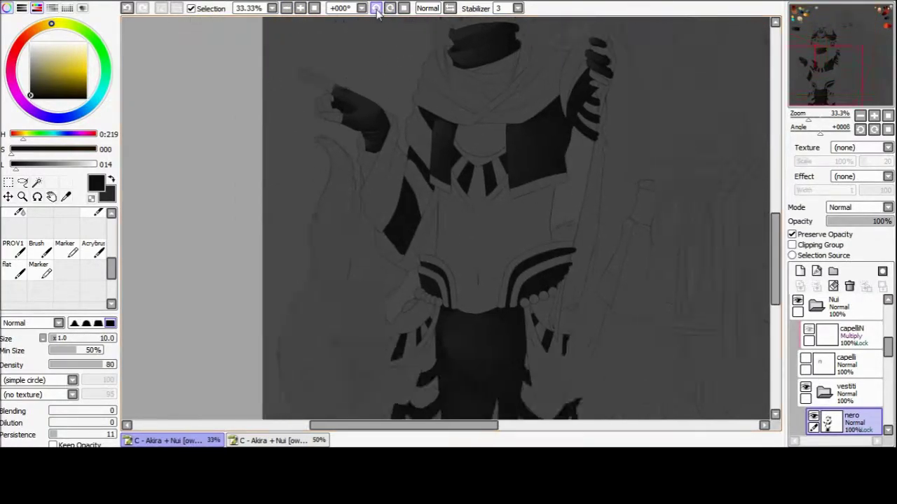
pyautogui.scroll(4, 434, 210)
pyautogui.click(378, 7)
pyautogui.click(388, 7)
pyautogui.press('b')
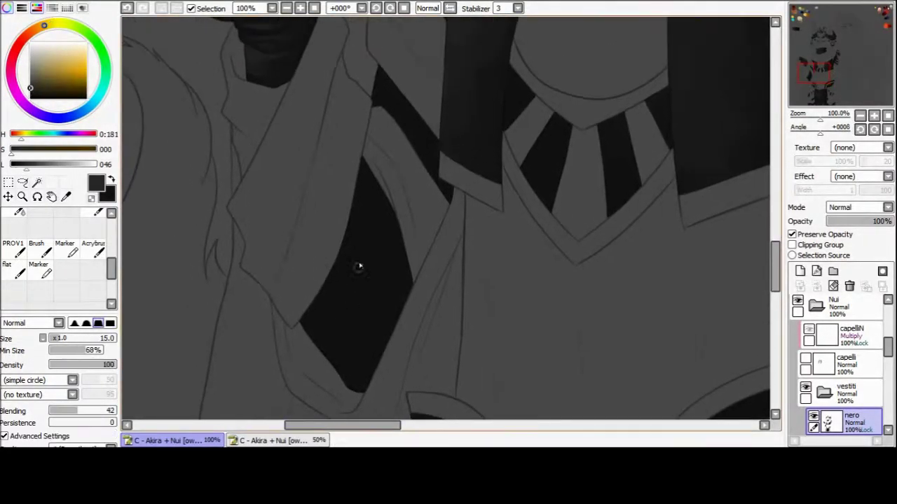
pyautogui.moveTo(349, 275)
pyautogui.mouseDown()
pyautogui.moveTo(367, 181)
pyautogui.moveTo(367, 253)
pyautogui.moveTo(380, 165)
pyautogui.moveTo(377, 284)
pyautogui.moveTo(386, 209)
pyautogui.moveTo(368, 353)
pyautogui.moveTo(381, 308)
pyautogui.moveTo(329, 297)
pyautogui.moveTo(366, 362)
pyautogui.mouseUp()
pyautogui.keyDown('alt'); pyautogui.click(367, 362); pyautogui.keyUp('alt')
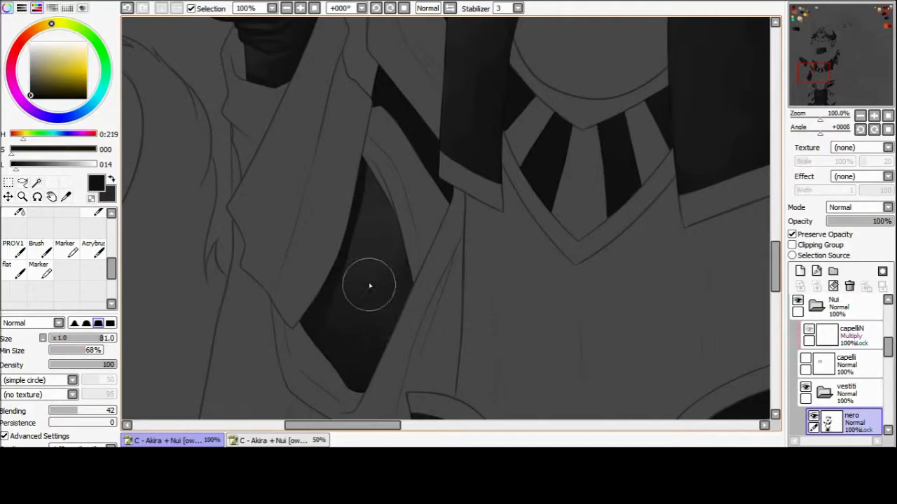
pyautogui.moveTo(369, 285)
pyautogui.mouseDown()
pyautogui.moveTo(394, 296)
pyautogui.moveTo(335, 306)
pyautogui.moveTo(347, 316)
pyautogui.moveTo(320, 240)
pyautogui.moveTo(343, 360)
pyautogui.moveTo(365, 262)
pyautogui.moveTo(356, 279)
pyautogui.moveTo(358, 378)
pyautogui.mouseUp()
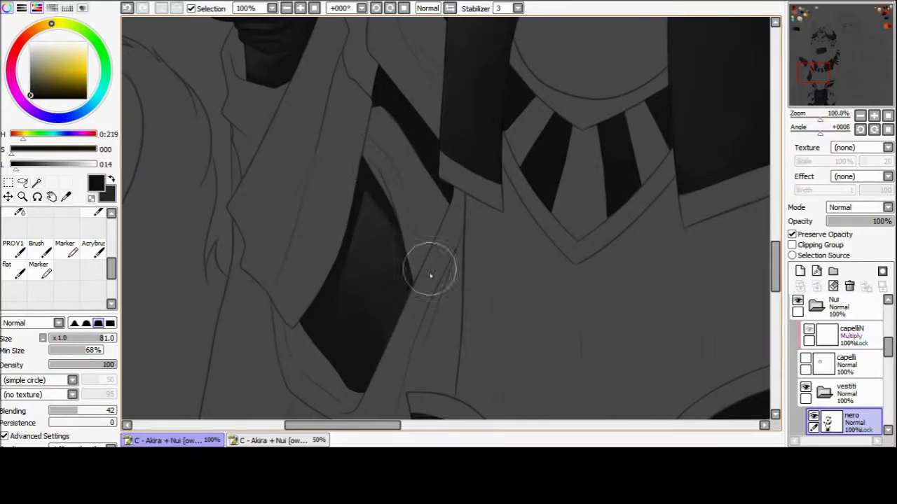
pyautogui.scroll(-2, 346, 303)
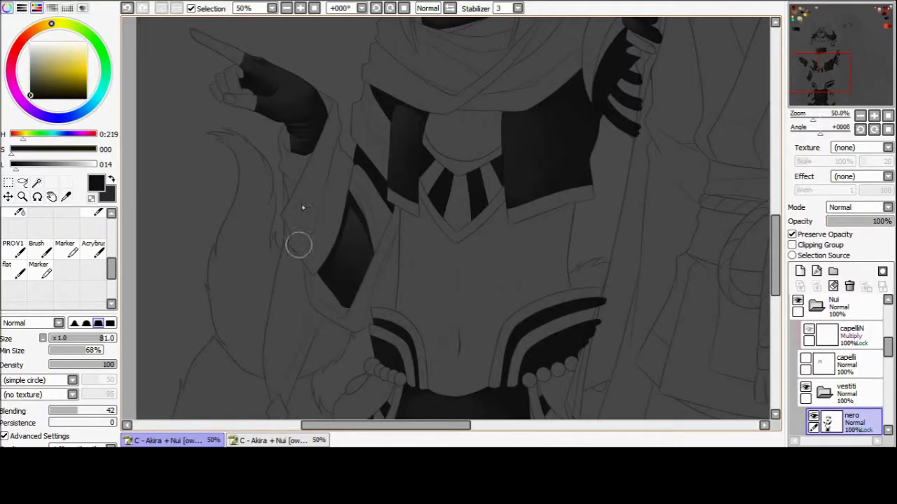
pyautogui.moveTo(298, 245)
pyautogui.mouseDown()
pyautogui.moveTo(386, 274)
pyautogui.moveTo(389, 289)
pyautogui.mouseUp()
# - Shade the narrow black strip between the sleeve and the chest with dark grey, blending at size 58
pyautogui.moveTo(404, 242); pyautogui.dragTo(387, 226)
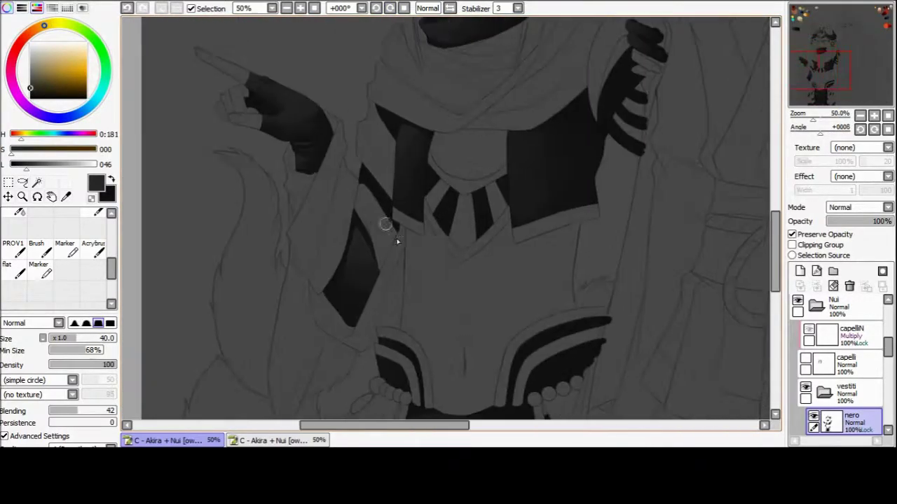
pyautogui.moveTo(354, 346); pyautogui.dragTo(416, 280)
pyautogui.click(375, 8)
pyautogui.click(390, 9)
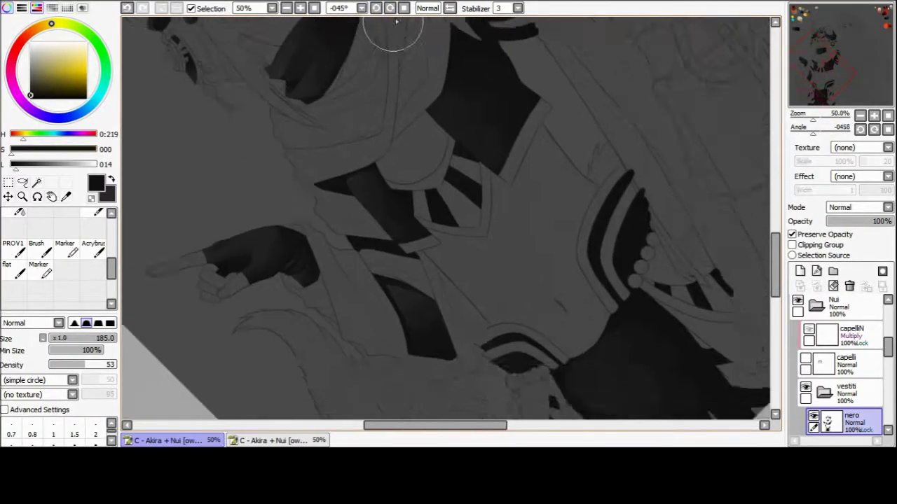
pyautogui.scroll(2, 340, 160)
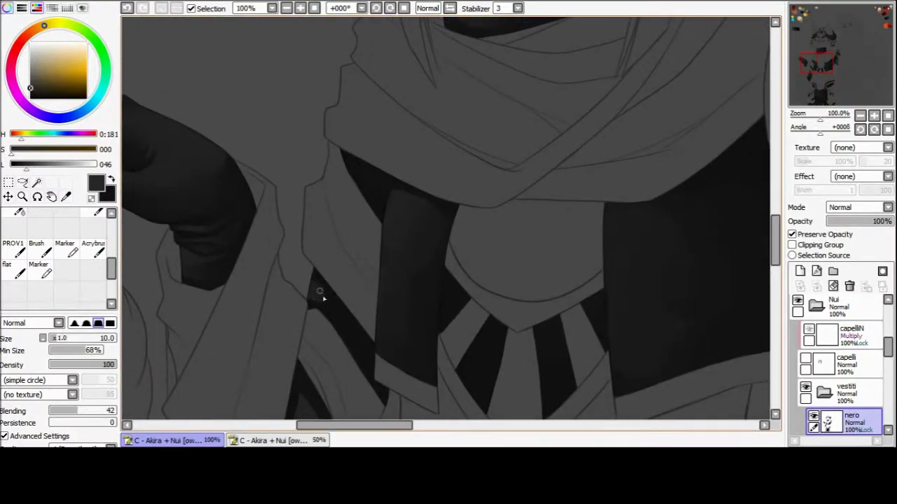
pyautogui.moveTo(303, 279); pyautogui.dragTo(345, 330)
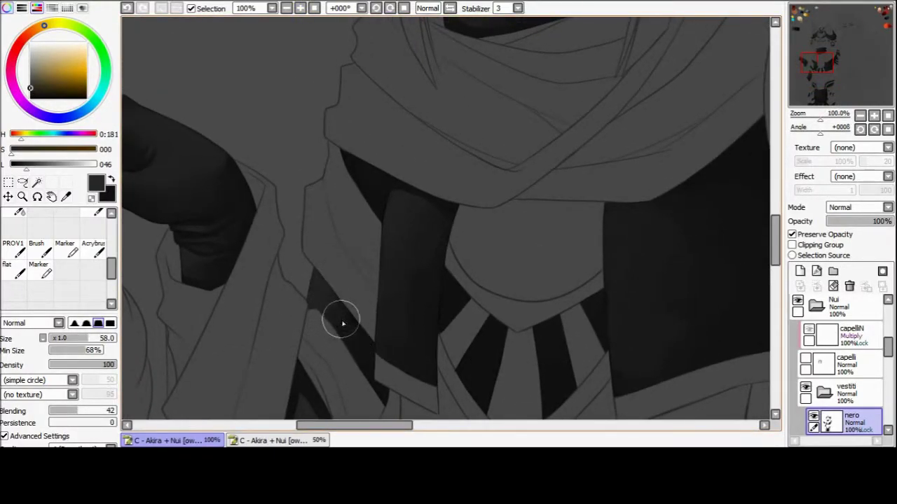
# - Darken the narrow strip's edge with black at size 10 and blend it at size 23
pyautogui.press('x')
pyautogui.press('b')
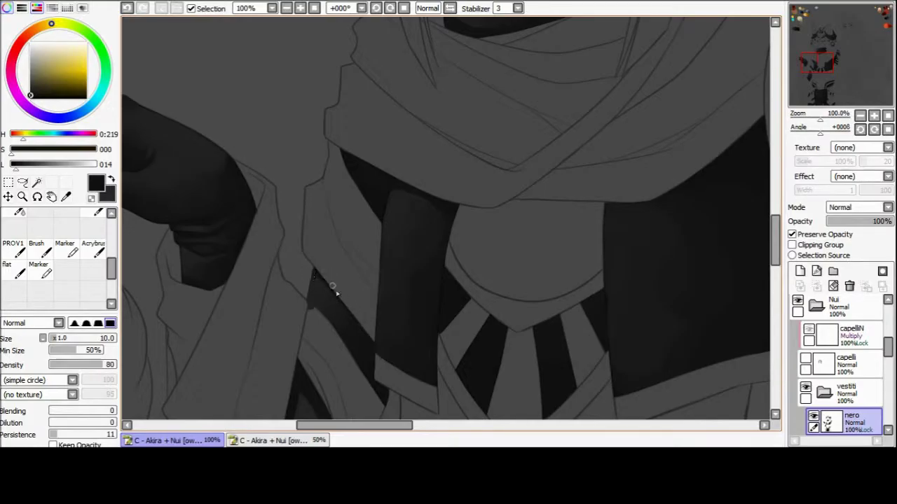
pyautogui.moveTo(371, 341); pyautogui.dragTo(356, 318)
pyautogui.press('b')
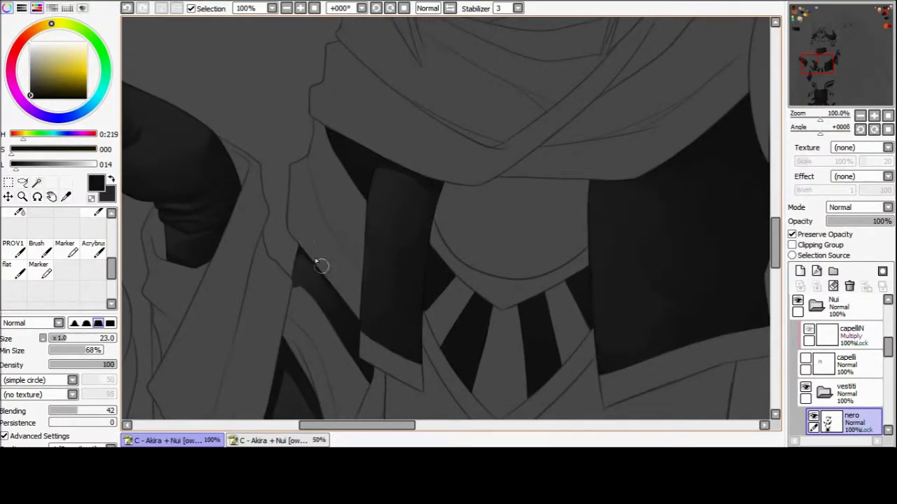
# - Blend dark grey over the narrow vertical chest panel at brush size 55
pyautogui.press('x')
pyautogui.moveTo(379, 377)
pyautogui.mouseDown()
pyautogui.moveTo(346, 255)
pyautogui.moveTo(361, 244)
pyautogui.mouseUp()
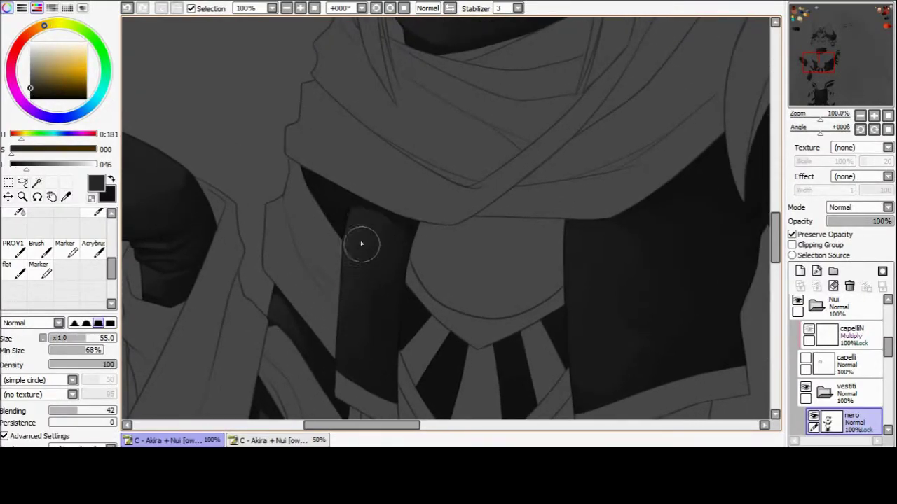
pyautogui.moveTo(360, 296); pyautogui.dragTo(308, 254)
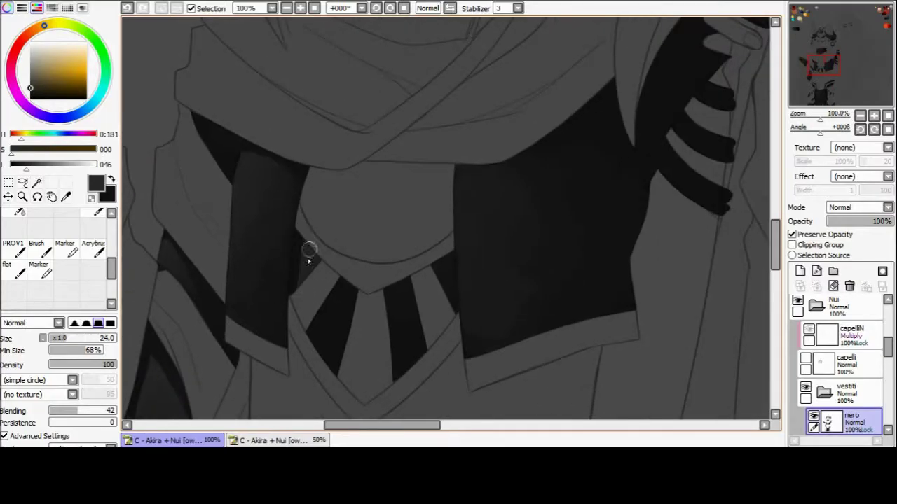
# - Undo the last stroke and blend dark grey and black over the small triangle beside the round collar at size 40
pyautogui.hotkey('ctrl', 'z')
pyautogui.press('[')
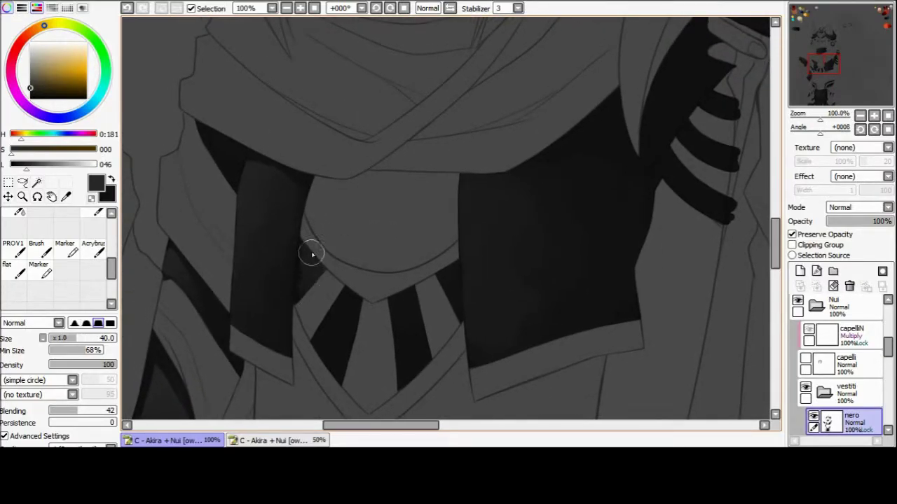
pyautogui.keyDown('alt'); pyautogui.click(312, 254); pyautogui.keyUp('alt')
pyautogui.keyDown('alt'); pyautogui.click(301, 244); pyautogui.keyUp('alt')
pyautogui.keyDown('alt'); pyautogui.click(309, 282); pyautogui.keyUp('alt')
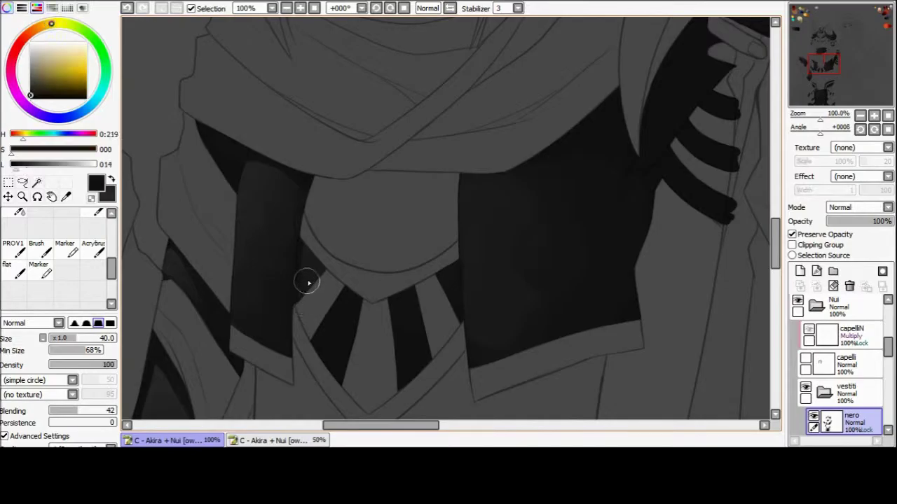
# - Shade the two middle black stripes below the collar with dark grey and black at brush size 48
pyautogui.moveTo(342, 298); pyautogui.dragTo(327, 280)
pyautogui.keyDown('alt'); pyautogui.click(348, 276); pyautogui.keyUp('alt')
pyautogui.keyDown('alt'); pyautogui.click(327, 289); pyautogui.keyUp('alt')
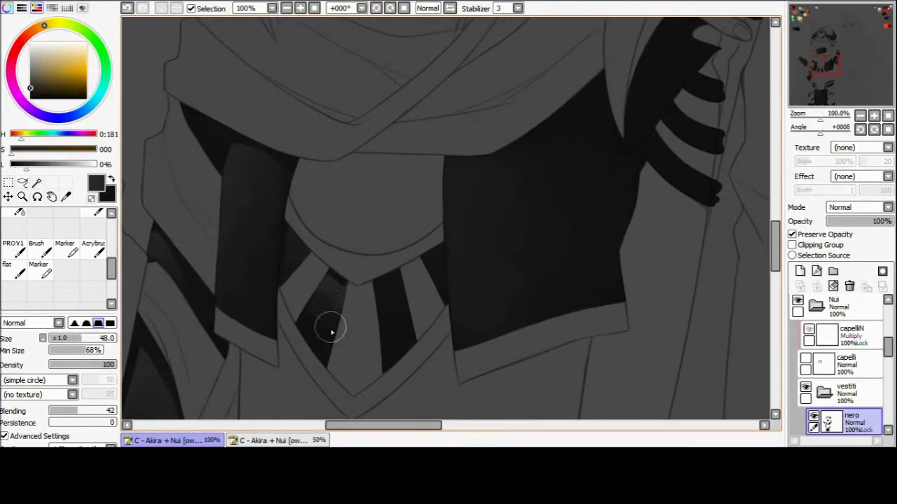
pyautogui.moveTo(407, 294)
pyautogui.mouseDown()
pyautogui.moveTo(370, 280)
pyautogui.moveTo(357, 337)
pyautogui.mouseUp()
pyautogui.keyDown('alt'); pyautogui.click(361, 283); pyautogui.keyUp('alt')
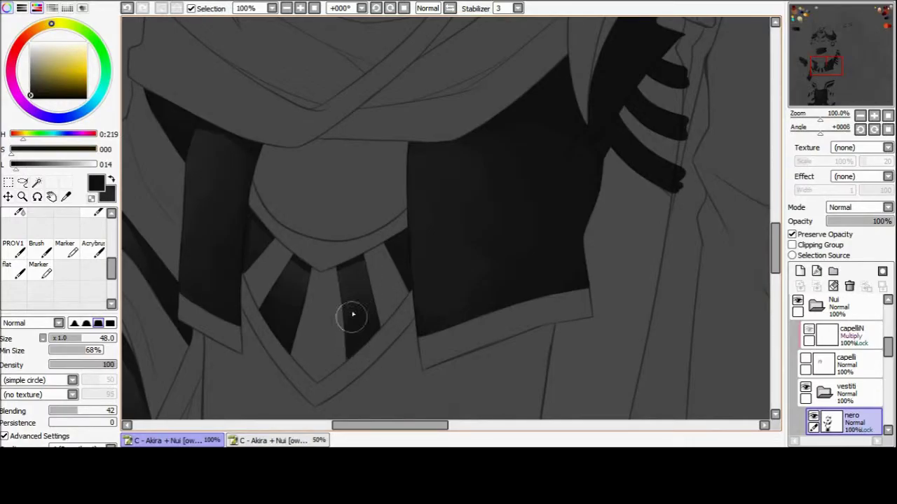
# - Shade the last black collar stripe beside the large chest panel with dark grey, using sizes 34 and 10
pyautogui.scroll(-4, 353, 314)
pyautogui.scroll(4, 350, 267)
pyautogui.keyDown('alt'); pyautogui.click(332, 277); pyautogui.keyUp('alt')
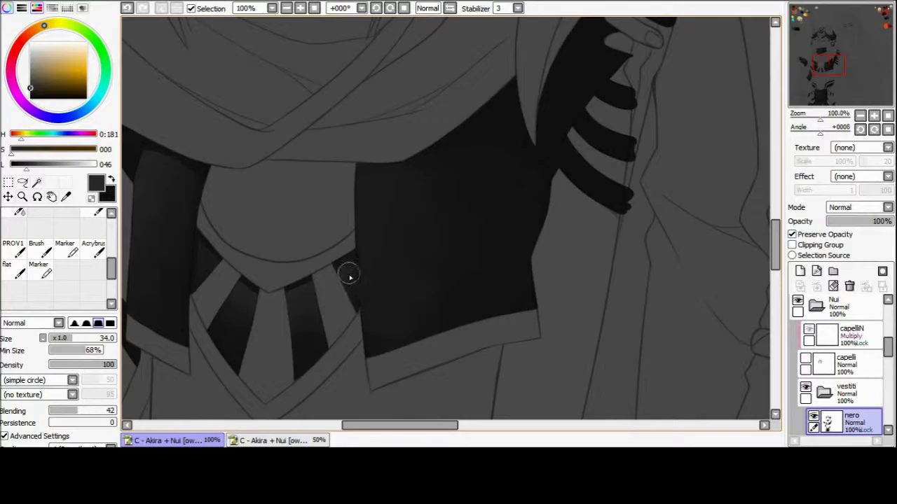
pyautogui.press('b')
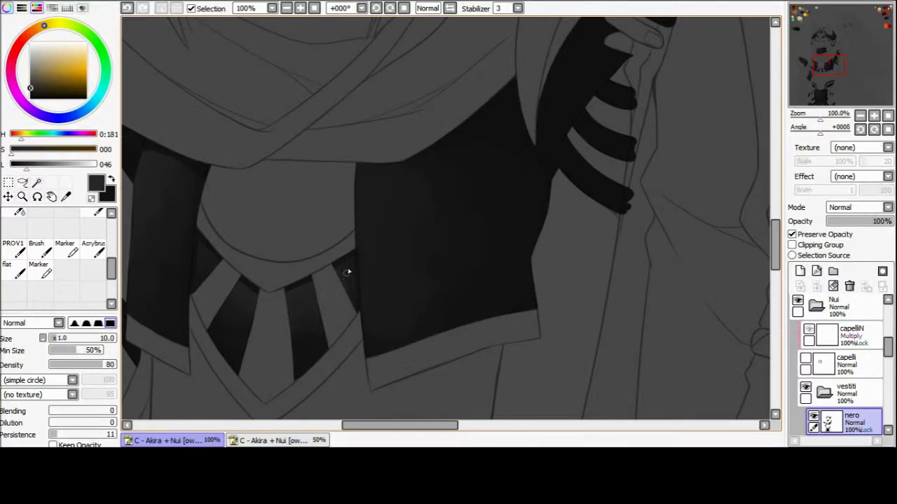
pyautogui.moveTo(346, 271)
pyautogui.mouseDown()
pyautogui.moveTo(311, 243)
pyautogui.moveTo(322, 238)
pyautogui.mouseUp()
# - Shade the large black chest panel with dark grey and black, blending at sizes 29 and 89
pyautogui.press('m')
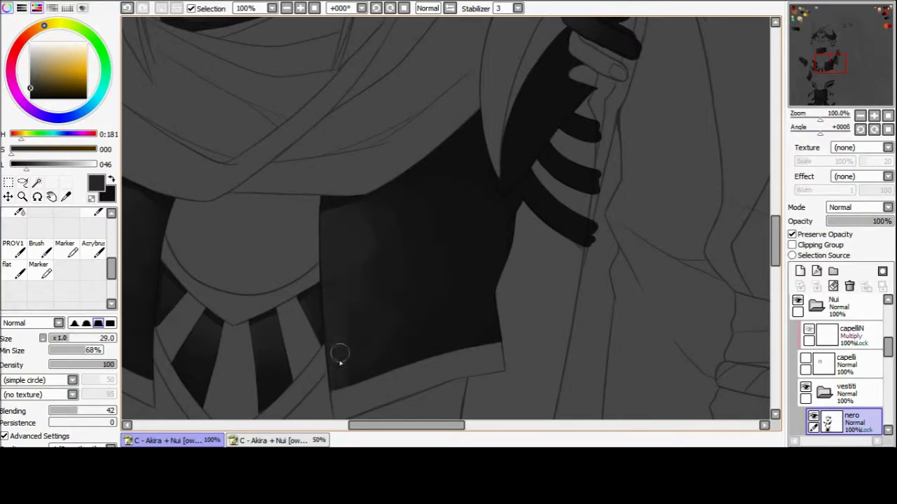
pyautogui.scroll(-2, 341, 357)
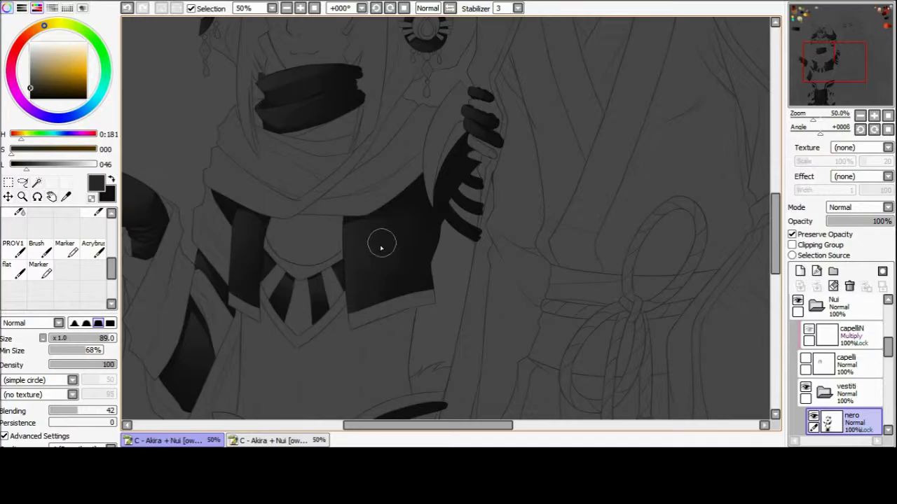
pyautogui.moveTo(357, 43); pyautogui.dragTo(386, 262)
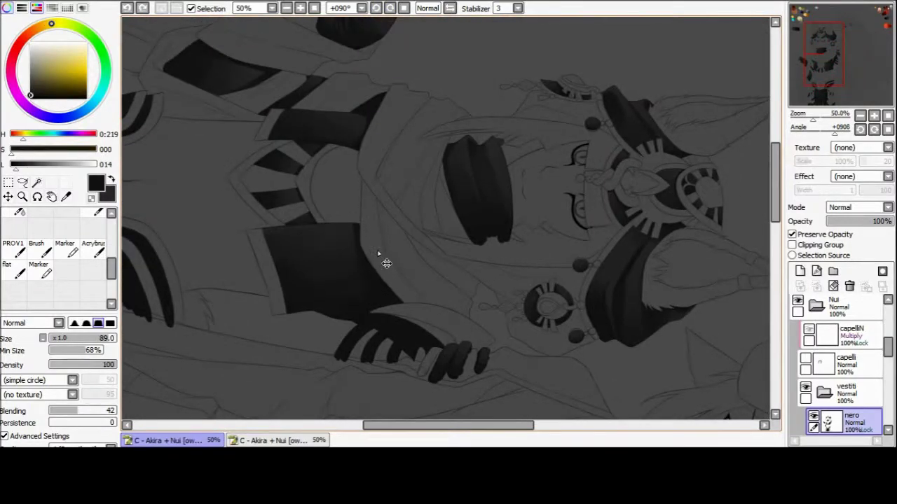
pyautogui.keyDown('alt'); pyautogui.click(353, 305); pyautogui.keyUp('alt')
# - Shade the gloved fingers gripping the staff with dark grey highlights and black shadows at brush sizes 32 and 33
pyautogui.click(405, 8)
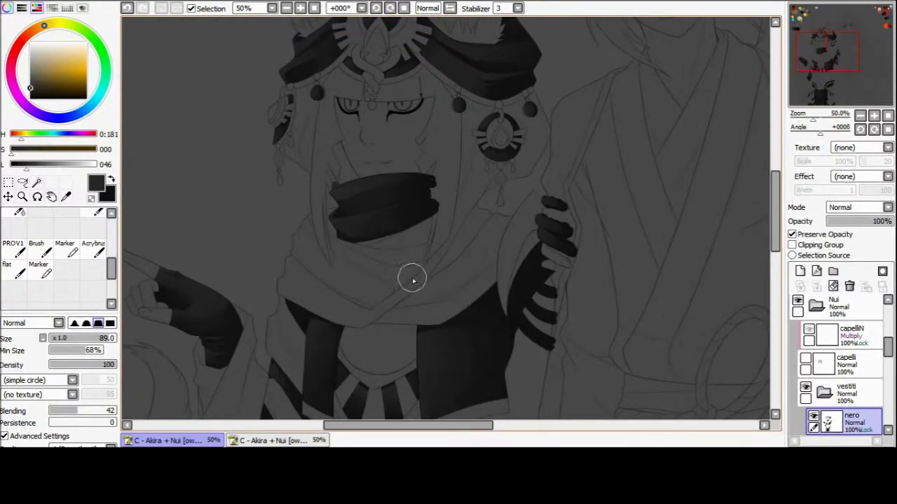
pyautogui.scroll(3, 412, 280)
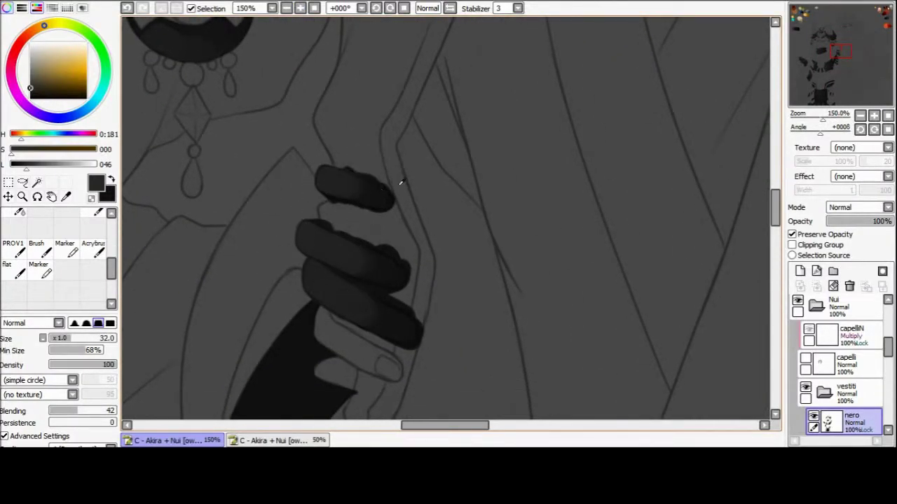
pyautogui.keyDown('alt'); pyautogui.click(382, 265); pyautogui.keyUp('alt')
pyautogui.moveTo(421, 309)
pyautogui.mouseDown()
pyautogui.moveTo(402, 296)
pyautogui.moveTo(379, 305)
pyautogui.mouseUp()
pyautogui.keyDown('alt'); pyautogui.click(371, 300); pyautogui.keyUp('alt')
pyautogui.keyDown('alt'); pyautogui.click(374, 306); pyautogui.keyUp('alt')
pyautogui.keyDown('alt'); pyautogui.click(349, 296); pyautogui.keyUp('alt')
pyautogui.keyDown('alt'); pyautogui.click(383, 312); pyautogui.keyUp('alt')
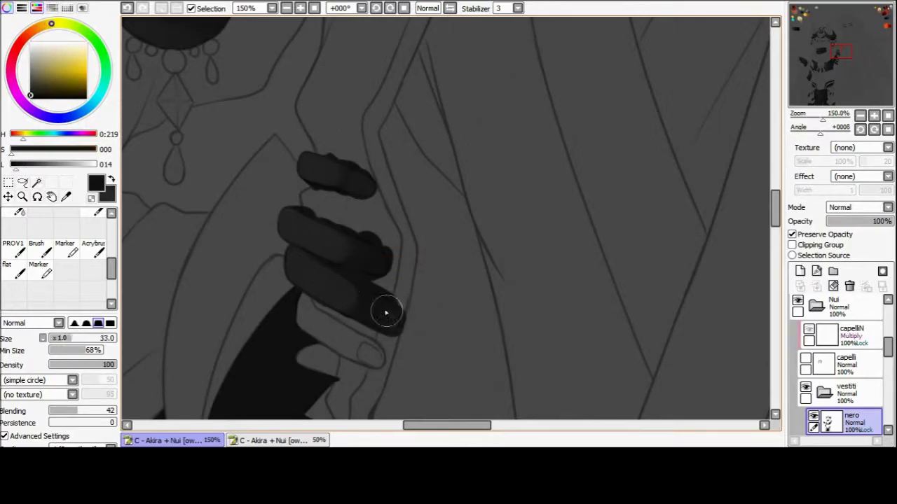
# - Blend black over the tip of the lowest gloved finger and refine the gaps between the fingers at size 10
pyautogui.keyDown('alt'); pyautogui.click(404, 330); pyautogui.keyUp('alt')
pyautogui.keyDown('alt'); pyautogui.click(394, 315); pyautogui.keyUp('alt')
pyautogui.moveTo(394, 314)
pyautogui.mouseDown()
pyautogui.moveTo(350, 310)
pyautogui.moveTo(288, 243)
pyautogui.mouseUp()
pyautogui.press('b')
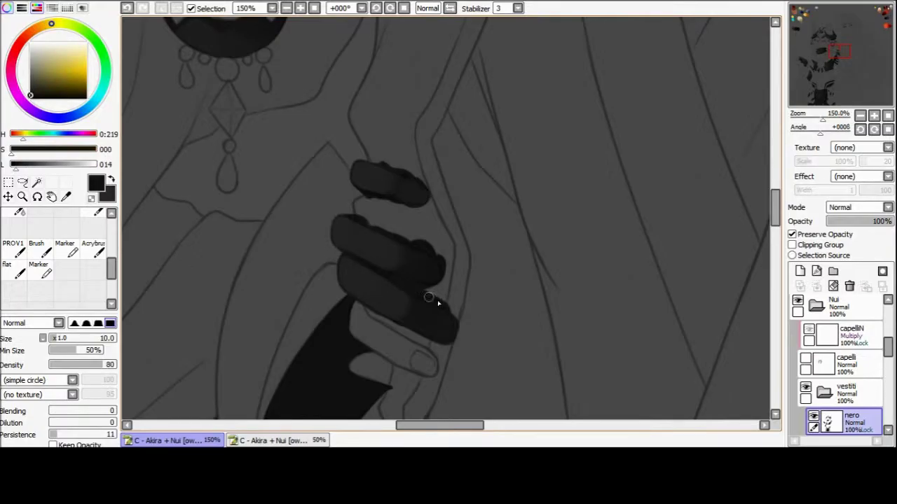
# - Shade the black waist patch above the bead string with dark grey at size 34 and black edge shadows at size 10
pyautogui.scroll(-3, 414, 299)
pyautogui.moveTo(415, 299); pyautogui.dragTo(473, 199)
pyautogui.scroll(3, 473, 199)
pyautogui.press('b')
pyautogui.moveTo(300, 176)
pyautogui.mouseDown()
pyautogui.moveTo(309, 235)
pyautogui.moveTo(359, 283)
pyautogui.mouseUp()
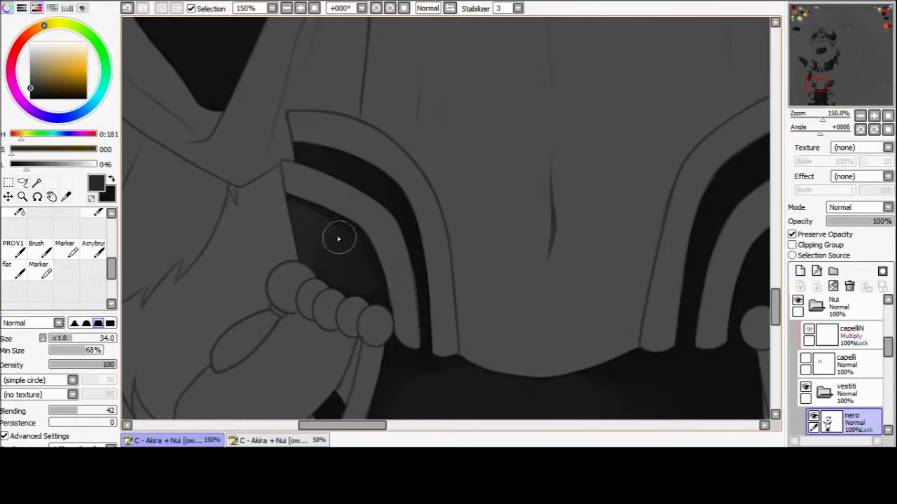
pyautogui.press('n')
pyautogui.keyDown('alt'); pyautogui.click(315, 281); pyautogui.keyUp('alt')
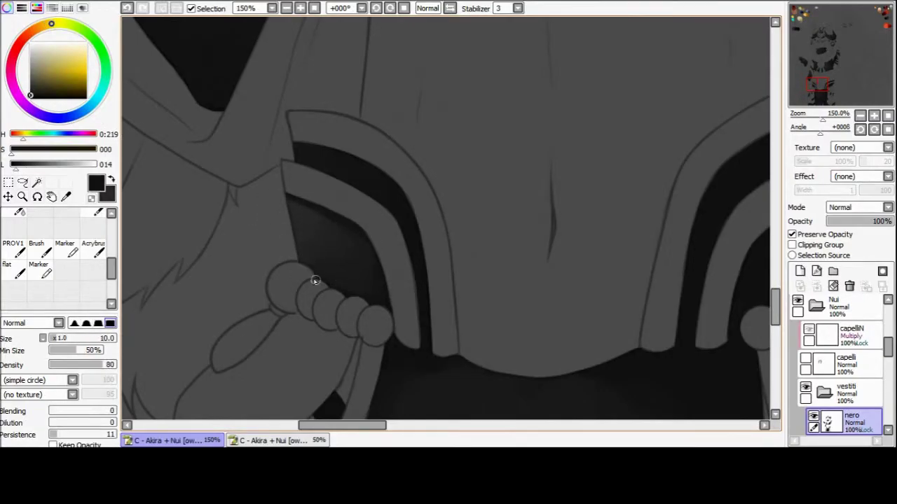
pyautogui.moveTo(390, 307)
pyautogui.mouseDown()
pyautogui.moveTo(306, 164)
pyautogui.moveTo(336, 326)
pyautogui.moveTo(344, 286)
pyautogui.mouseUp()
# - Shade the curved black waist stripe around that patch with dark grey, blending at sizes 23 and 44
pyautogui.press('b')
pyautogui.press('Home')
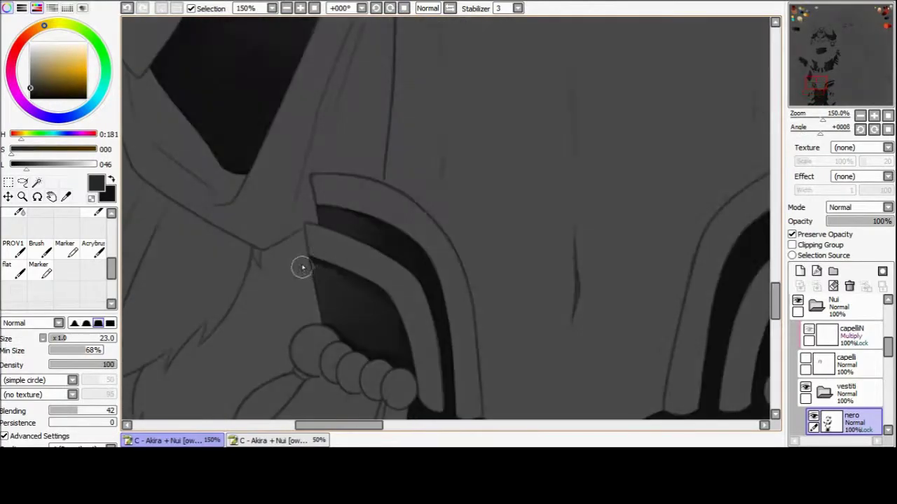
pyautogui.moveTo(340, 210); pyautogui.dragTo(421, 269)
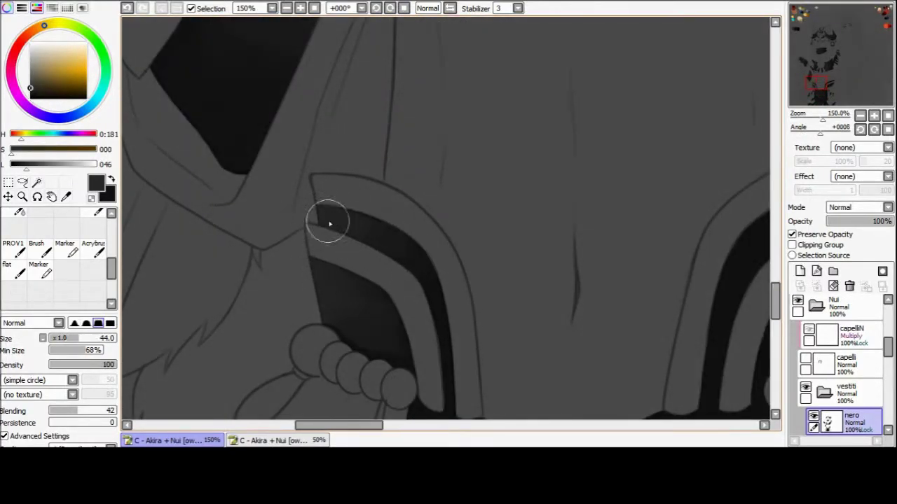
pyautogui.moveTo(373, 235)
pyautogui.mouseDown()
pyautogui.moveTo(380, 35)
pyautogui.moveTo(316, 290)
pyautogui.mouseUp()
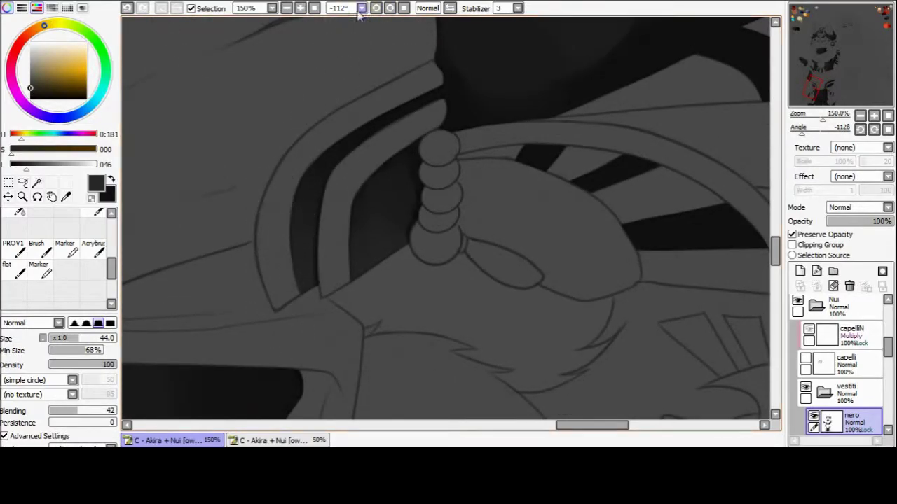
# - Paint dark grey and black folds along the neck scarf at size 10 and blend them at size 17
pyautogui.press('Home')
pyautogui.scroll(-4, 320, 76)
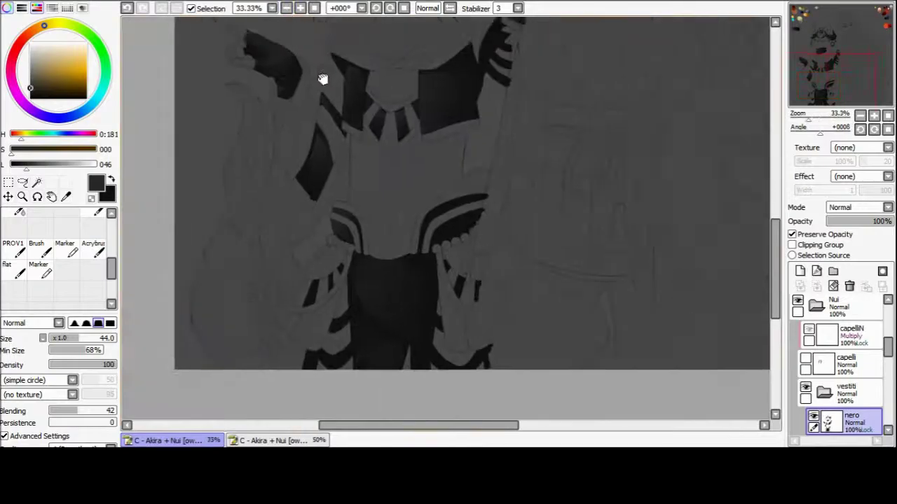
pyautogui.moveTo(320, 77)
pyautogui.mouseDown()
pyautogui.moveTo(390, 350)
pyautogui.moveTo(390, 105)
pyautogui.moveTo(326, 304)
pyautogui.mouseUp()
pyautogui.scroll(3, 390, 105)
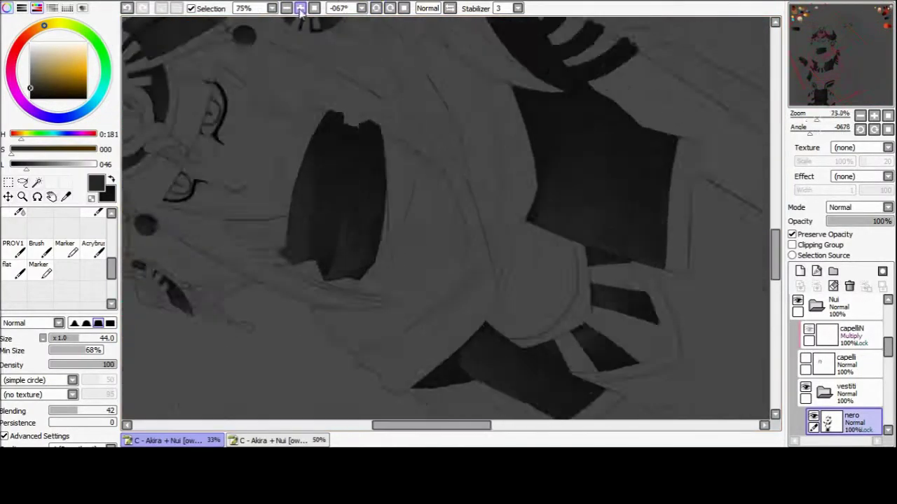
pyautogui.press('b')
pyautogui.keyDown('alt'); pyautogui.click(331, 294); pyautogui.keyUp('alt')
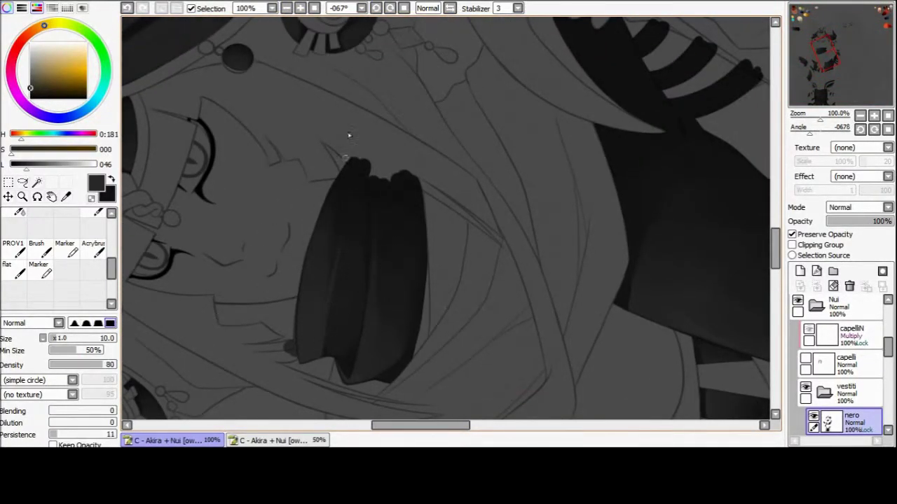
pyautogui.press('Insert')
pyautogui.keyDown('alt'); pyautogui.click(368, 295); pyautogui.keyUp('alt')
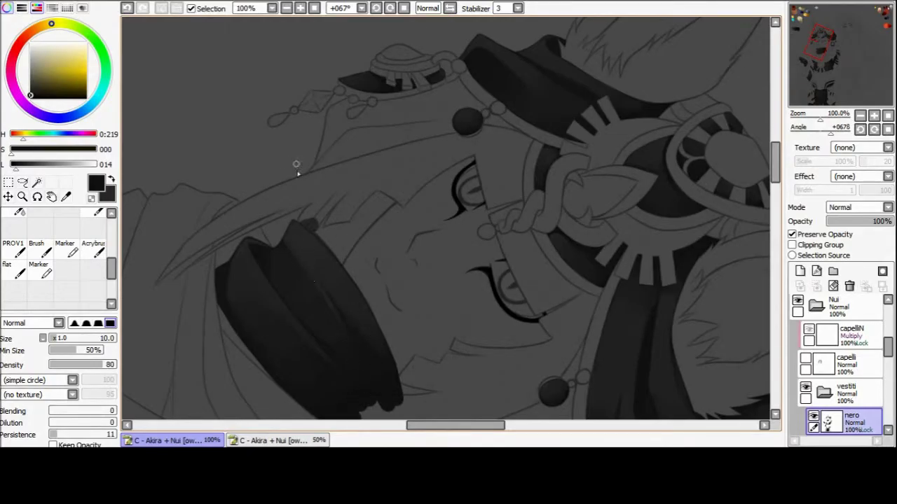
pyautogui.keyDown('alt'); pyautogui.click(285, 242); pyautogui.keyUp('alt')
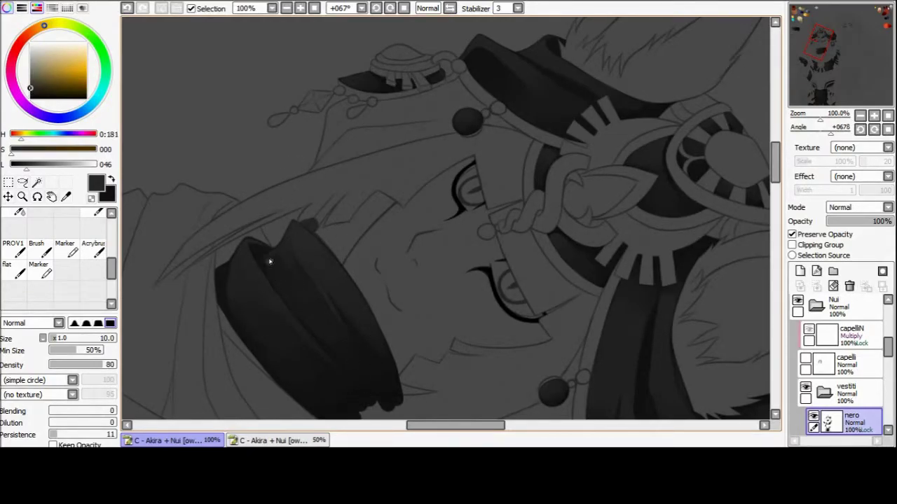
pyautogui.press('b')
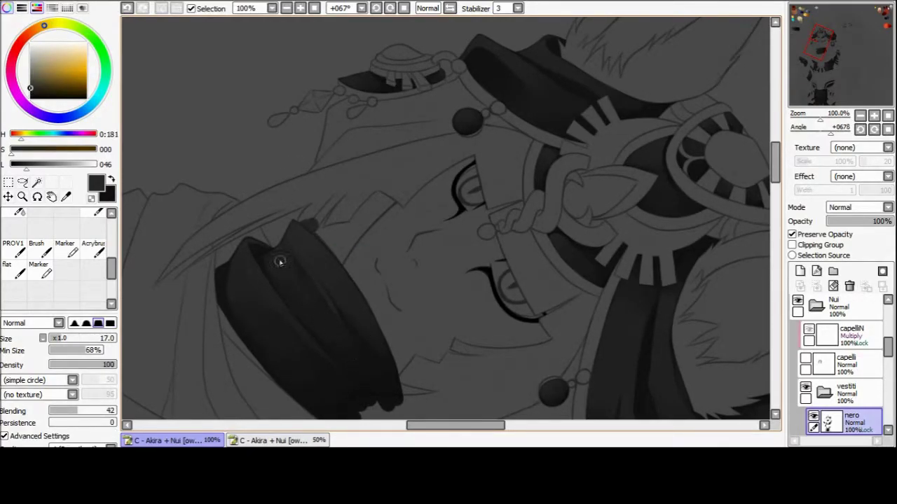
# - Refine the folds running into the neck scarf's notched end with black and dark grey at sizes 10 and 17
pyautogui.press('Insert')
pyautogui.moveTo(390, 96)
pyautogui.mouseDown()
pyautogui.moveTo(436, 200)
pyautogui.moveTo(329, 286)
pyautogui.mouseUp()
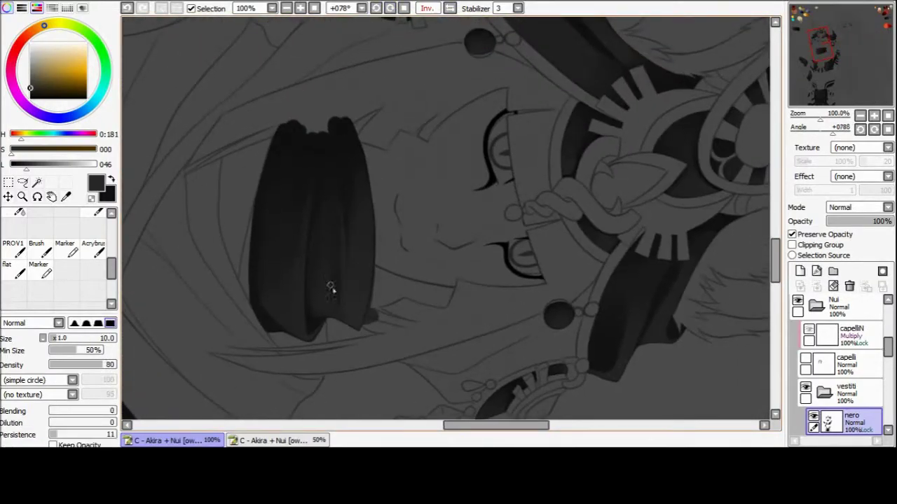
pyautogui.keyDown('alt'); pyautogui.click(340, 313); pyautogui.keyUp('alt')
pyautogui.scroll(1, 335, 294)
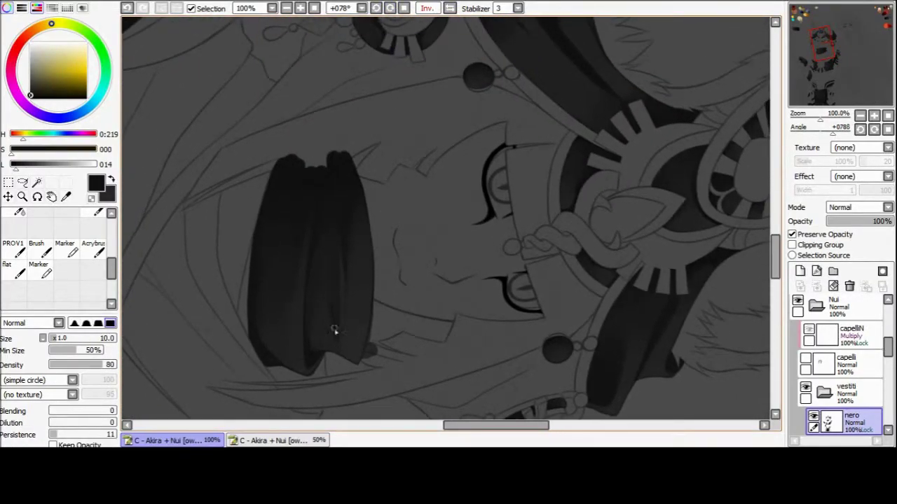
pyautogui.keyDown('alt'); pyautogui.click(329, 319); pyautogui.keyUp('alt')
pyautogui.moveTo(315, 311); pyautogui.dragTo(324, 278)
pyautogui.press('b')
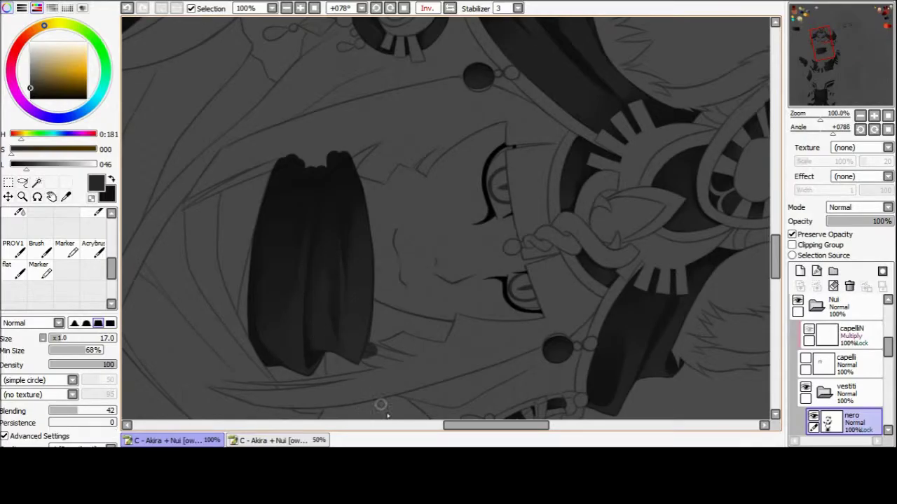
pyautogui.press('Home')
pyautogui.press('Insert')
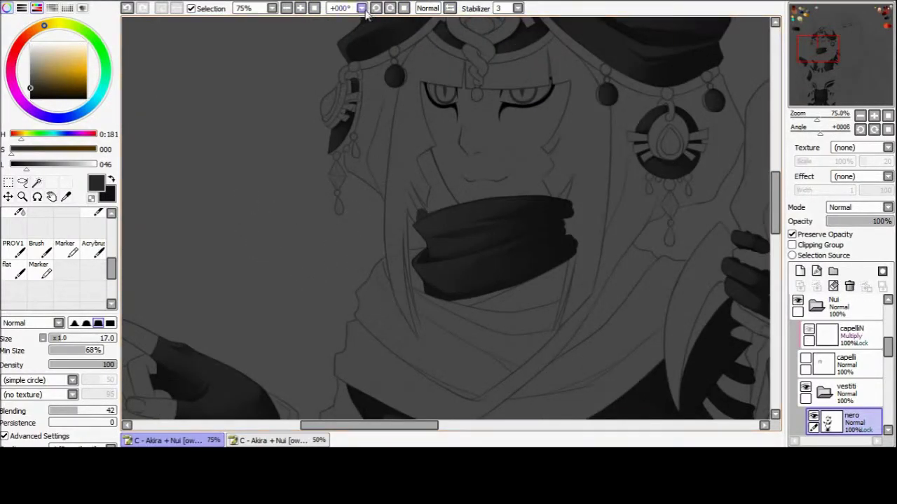
# - Add a clipped layer above nero and paint black fold shadows on the neck scarf at sizes 28 and 7
pyautogui.moveTo(362, 8); pyautogui.dragTo(430, 304)
pyautogui.click(799, 271)
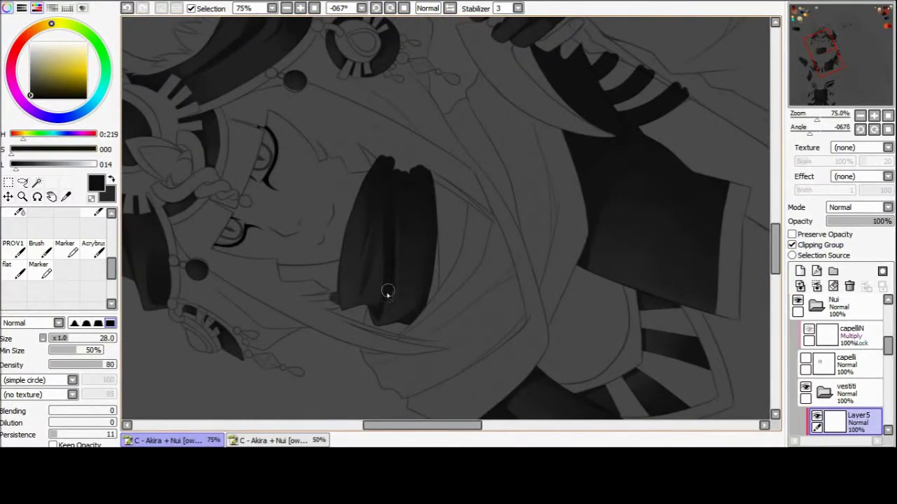
pyautogui.press('pageup')
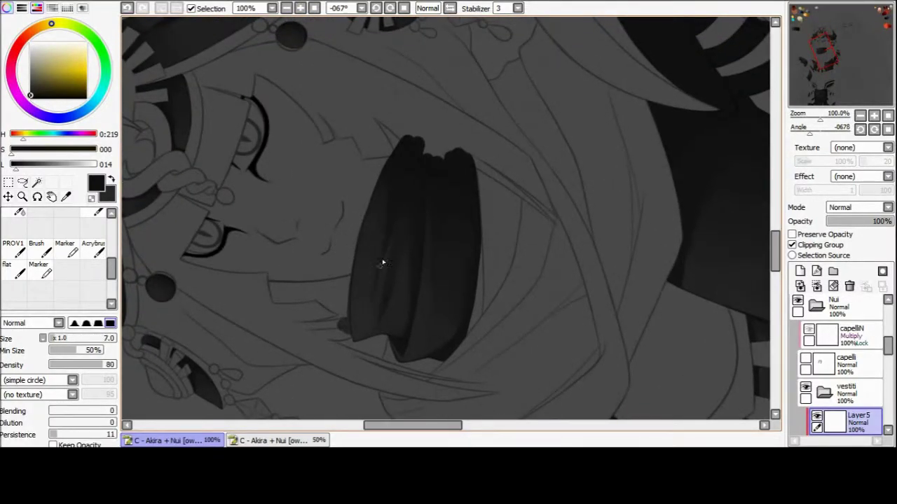
# - Soften the scarf's fold shadows with the Eraser at size 25 and merge the clipped layer into nero
pyautogui.press('e')
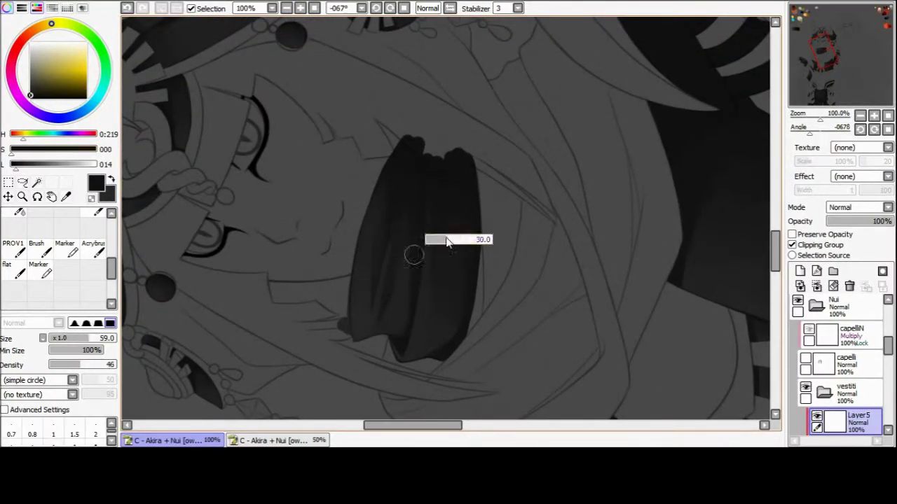
pyautogui.press('Delete')
pyautogui.scroll(-2, 484, 325)
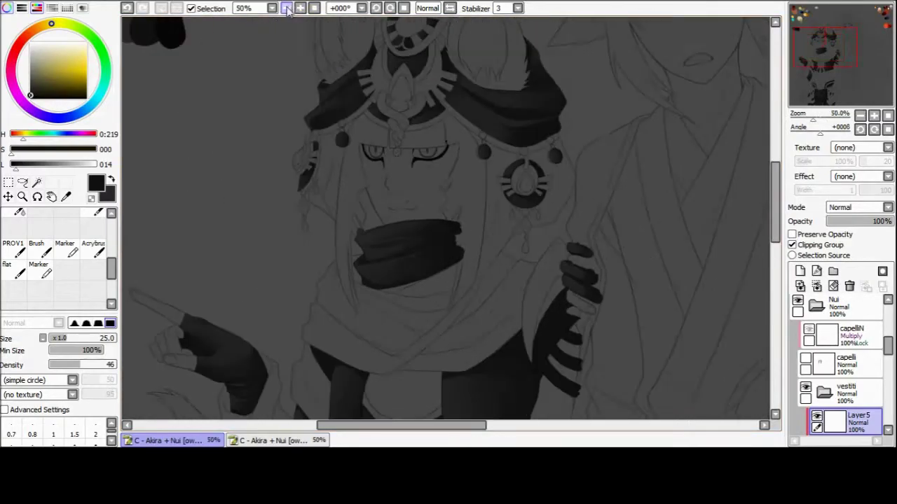
pyautogui.hotkey('ctrl', 'z')
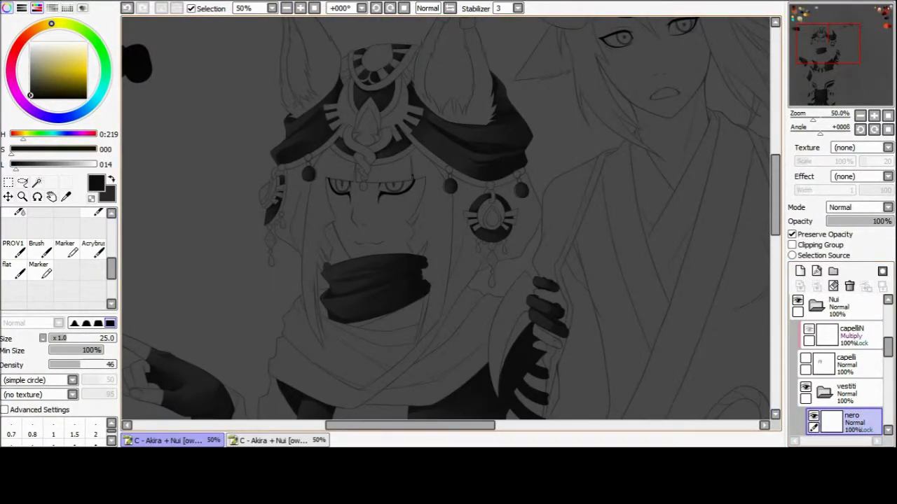
# - Shade the small black triangle below the shawl with dark grey and black, blending at size 38
pyautogui.scroll(2, 344, 334)
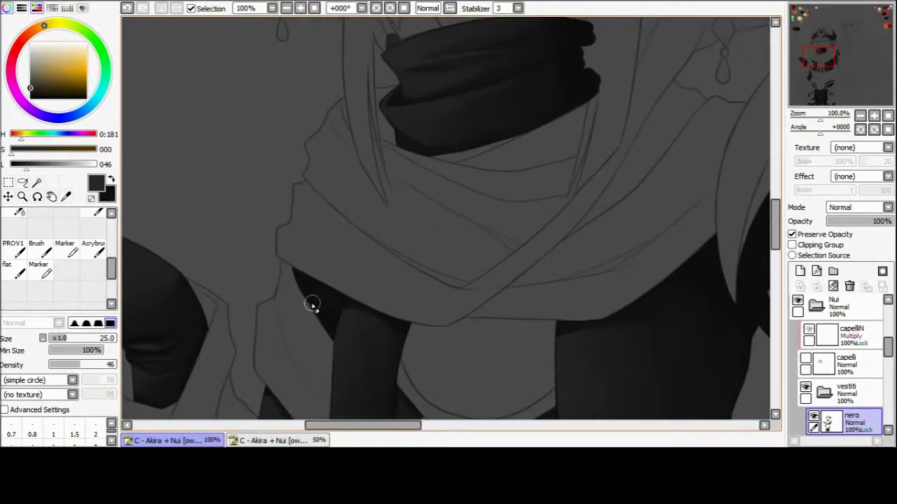
pyautogui.press('b')
pyautogui.moveTo(311, 301); pyautogui.dragTo(299, 284)
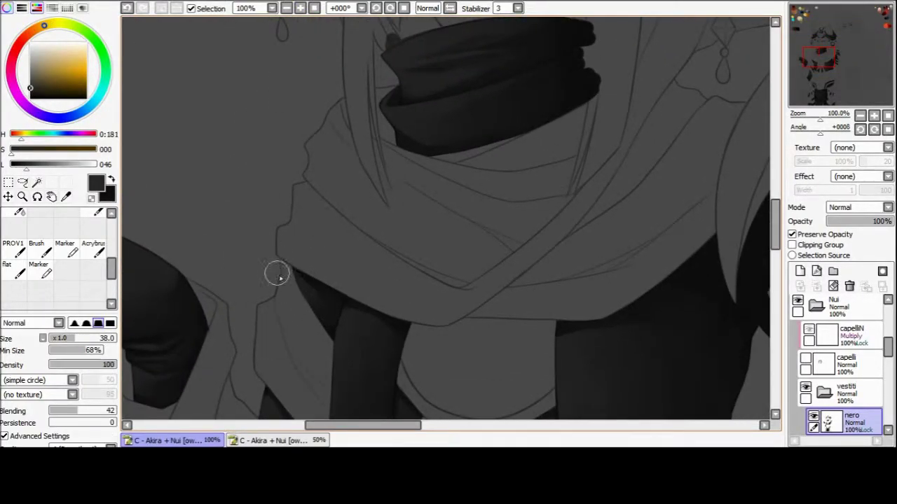
pyautogui.keyDown('alt'); pyautogui.click(329, 314); pyautogui.keyUp('alt')
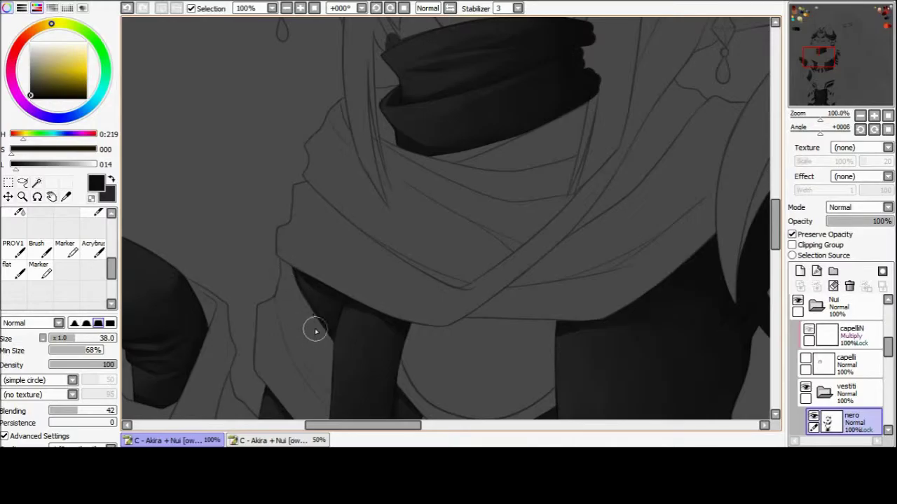
pyautogui.moveTo(315, 332); pyautogui.dragTo(296, 257)
# - On a new clipped layer above nero, paint black shadows on the narrow chest panel and soften them with the Eraser at size 25
pyautogui.keyDown('alt'); pyautogui.click(303, 250); pyautogui.keyUp('alt')
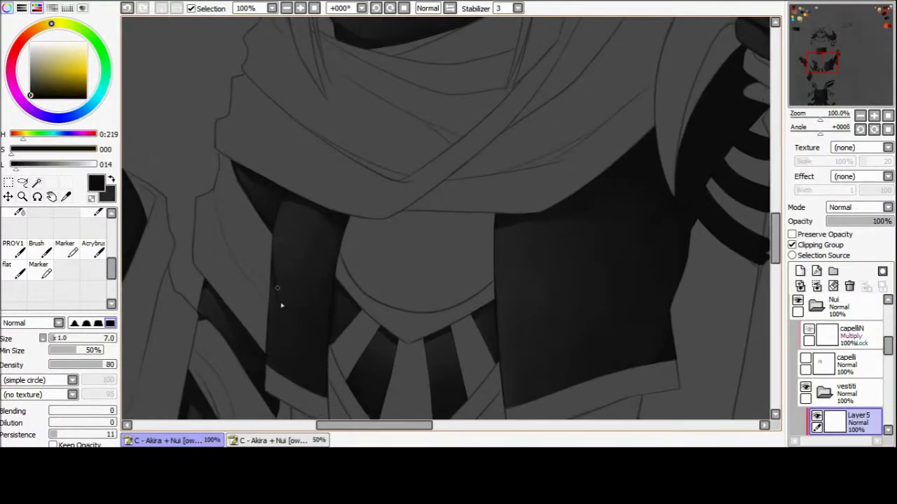
pyautogui.press(']')
pyautogui.press(']')
pyautogui.press(']')
pyautogui.press(']')
pyautogui.press('e')
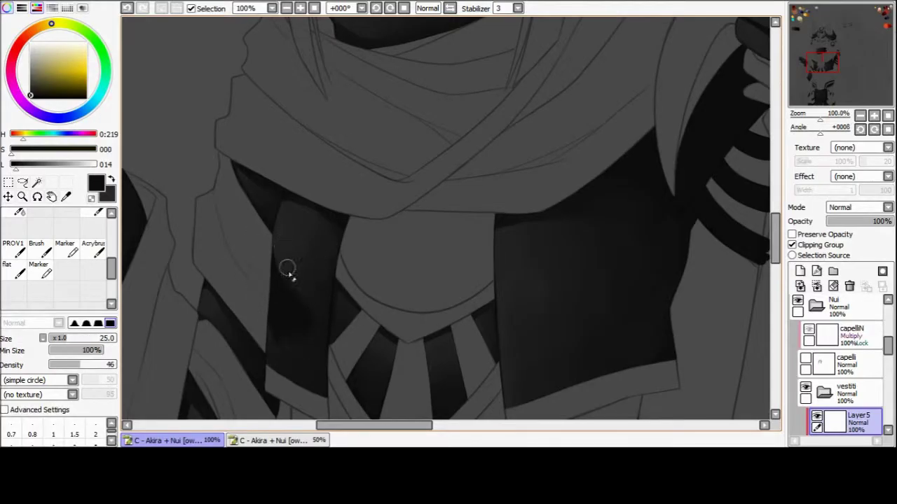
# - Adjust the chest shadows with the Eraser at size 83 and black at size 60, and merge the clipped layer into nero
pyautogui.press('-')
pyautogui.press('-')
pyautogui.press('Insert')
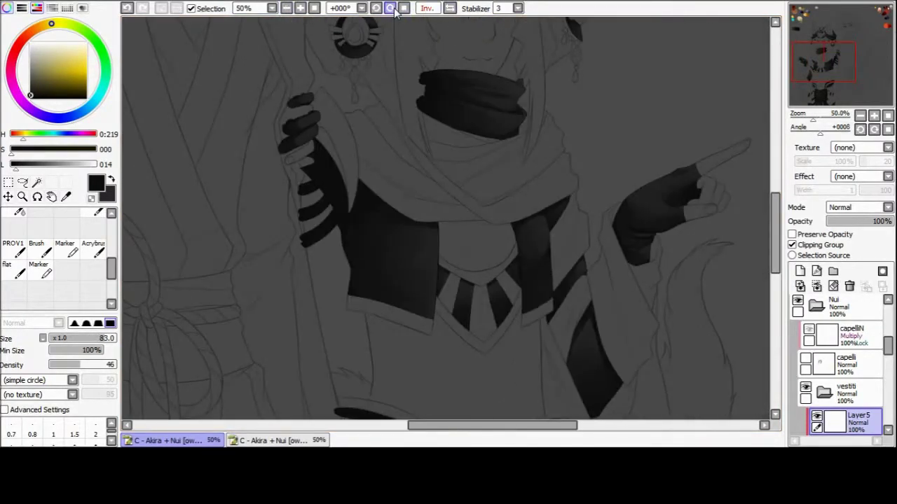
pyautogui.press('Insert')
pyautogui.press('+')
pyautogui.press('b')
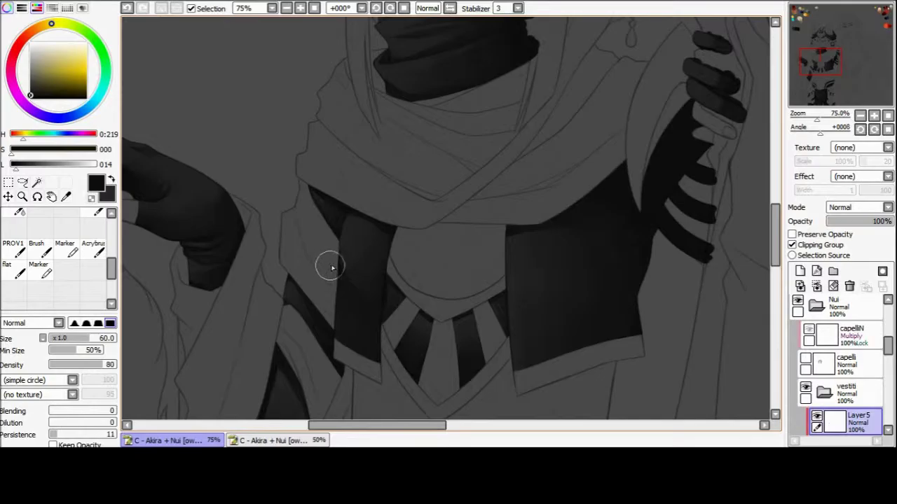
pyautogui.press('+')
pyautogui.press('+')
pyautogui.hotkey('ctrl', 'Down')
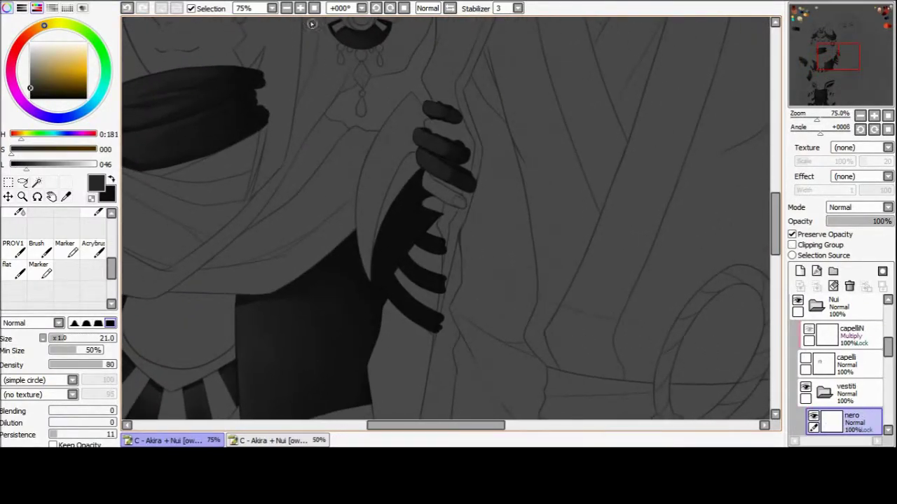
# - Shade the glove's large black area below the gripping fingers with dark grey and black at sizes 41 and 52
pyautogui.moveTo(407, 180)
pyautogui.keyDown('ctrl'); pyautogui.keyDown('alt'); pyautogui.mouseDown()
pyautogui.moveTo(400, 236)
pyautogui.moveTo(405, 197)
pyautogui.moveTo(346, 196)
pyautogui.moveTo(298, 343)
pyautogui.moveTo(294, 192)
pyautogui.moveTo(315, 244)
pyautogui.moveTo(294, 350)
pyautogui.moveTo(281, 234)
pyautogui.mouseUp(); pyautogui.keyUp('alt'); pyautogui.keyUp('ctrl')
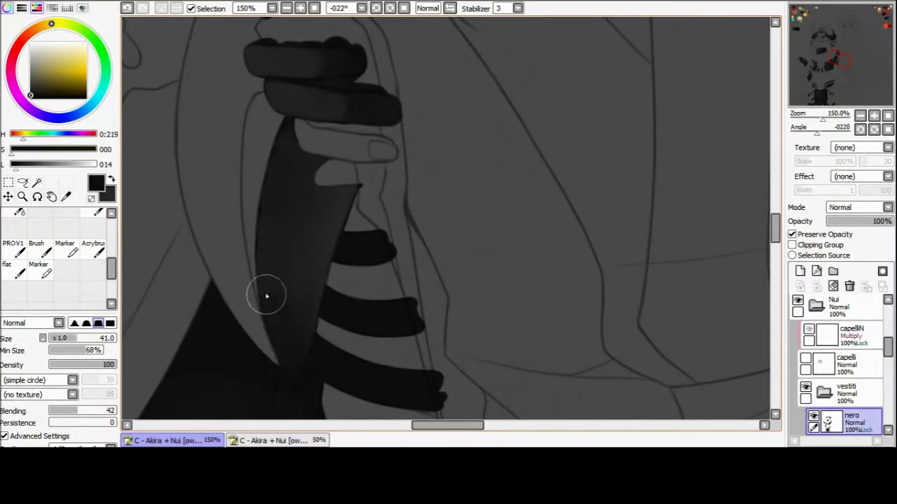
pyautogui.keyDown('ctrl'); pyautogui.keyDown('alt'); pyautogui.moveTo(354, 263); pyautogui.dragTo(398, 252); pyautogui.keyUp('alt'); pyautogui.keyUp('ctrl')
pyautogui.keyDown('alt'); pyautogui.click(301, 202); pyautogui.keyUp('alt')
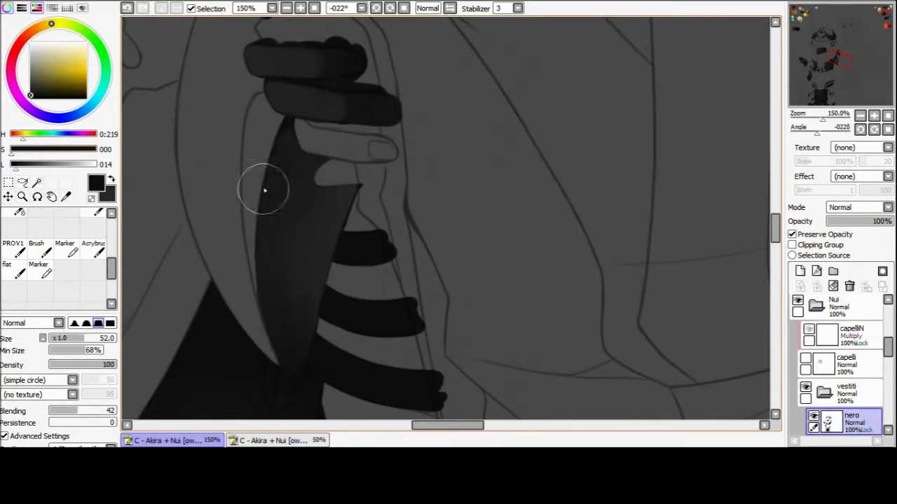
pyautogui.moveTo(288, 309); pyautogui.dragTo(293, 348)
# - Shade the upper and middle black bands on the glove below the gripping fingers with dark grey and black at size 38
pyautogui.press('Home')
pyautogui.keyDown('alt'); pyautogui.click(358, 308); pyautogui.keyUp('alt')
pyautogui.moveTo(399, 267)
pyautogui.keyDown('ctrl'); pyautogui.keyDown('alt'); pyautogui.mouseDown()
pyautogui.moveTo(383, 266)
pyautogui.moveTo(436, 304)
pyautogui.moveTo(416, 300)
pyautogui.mouseUp(); pyautogui.keyUp('alt'); pyautogui.keyUp('ctrl')
pyautogui.hotkey('ctrl', 'z')
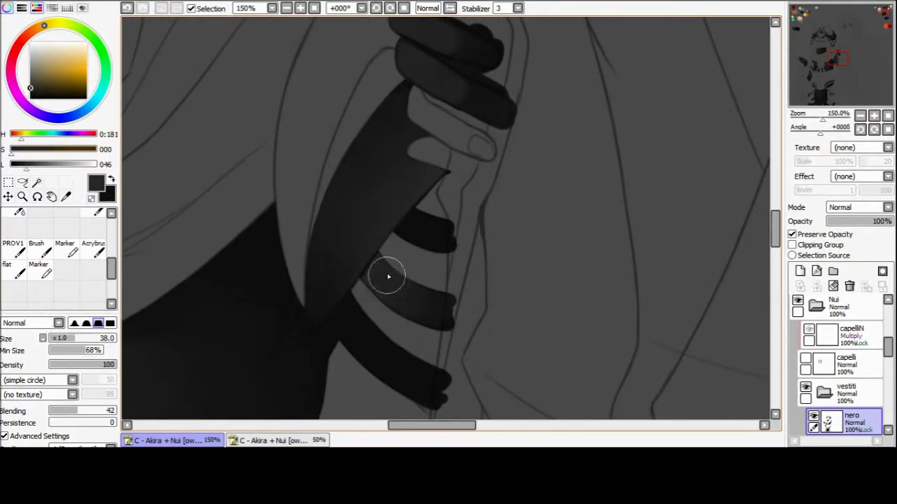
pyautogui.keyDown('alt'); pyautogui.click(386, 283); pyautogui.keyUp('alt')
pyautogui.keyDown('alt'); pyautogui.click(402, 261); pyautogui.keyUp('alt')
pyautogui.moveTo(410, 234); pyautogui.dragTo(430, 210)
pyautogui.keyDown('alt'); pyautogui.click(415, 236); pyautogui.keyUp('alt')
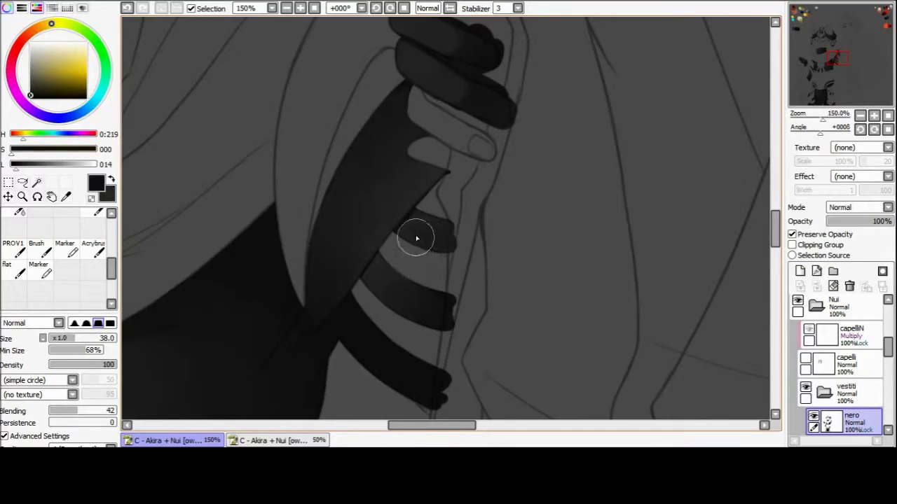
pyautogui.moveTo(457, 249); pyautogui.dragTo(488, 211)
# - Shade the lowest black glove band with dark grey, working its narrow inner end at size 17
pyautogui.keyDown('alt'); pyautogui.click(375, 279); pyautogui.keyUp('alt')
pyautogui.moveTo(392, 281)
pyautogui.keyDown('ctrl'); pyautogui.keyDown('alt'); pyautogui.mouseDown()
pyautogui.moveTo(376, 279)
pyautogui.moveTo(391, 279)
pyautogui.mouseUp(); pyautogui.keyUp('alt'); pyautogui.keyUp('ctrl')
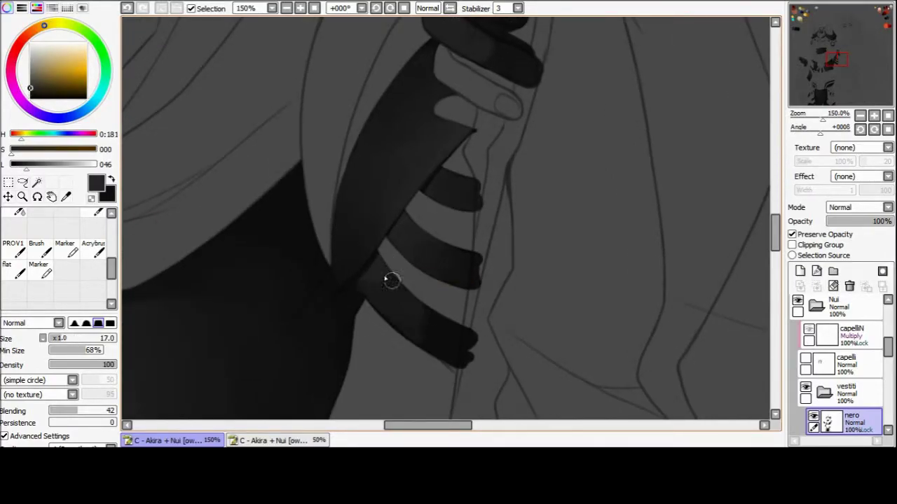
pyautogui.moveTo(386, 315)
pyautogui.keyDown('ctrl'); pyautogui.keyDown('alt'); pyautogui.mouseDown()
pyautogui.moveTo(400, 316)
pyautogui.moveTo(388, 257)
pyautogui.mouseUp(); pyautogui.keyUp('alt'); pyautogui.keyUp('ctrl')
# - Refine the pointed tip and edges of the glove's large black area with dark grey and black at sizes from 7 to 45
pyautogui.press('b')
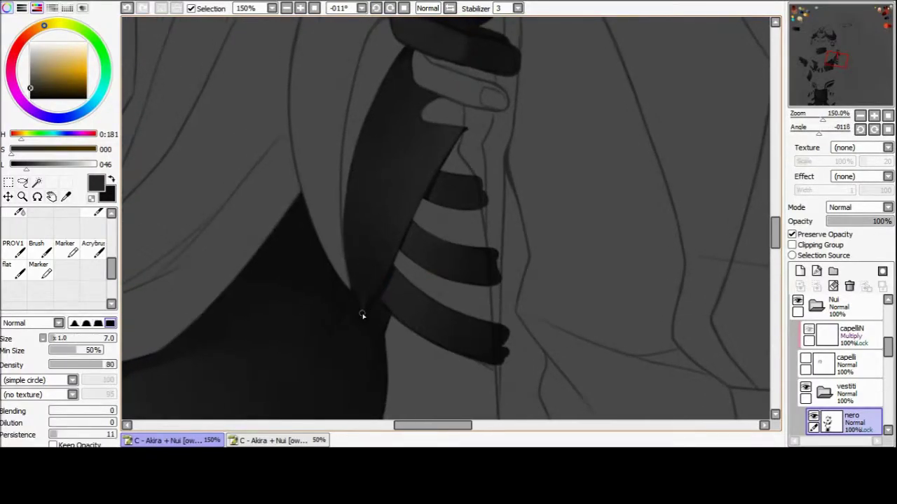
pyautogui.press('v')
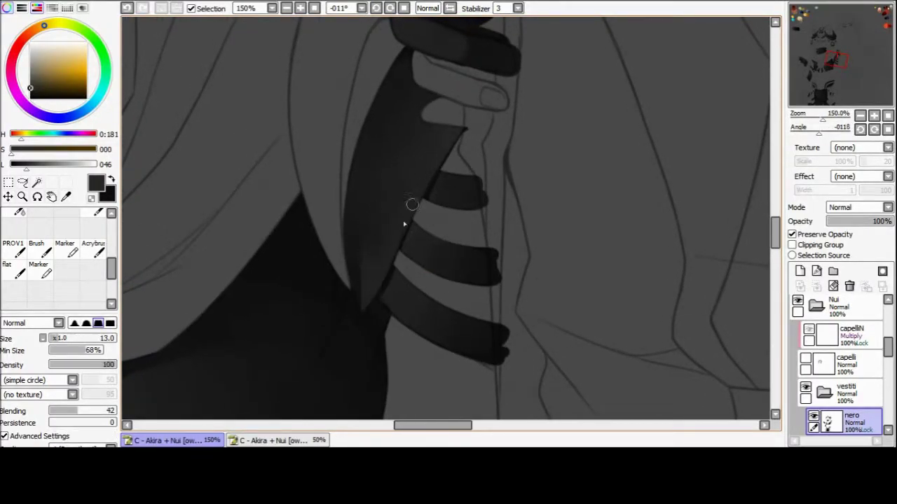
pyautogui.moveTo(392, 226)
pyautogui.keyDown('ctrl'); pyautogui.keyDown('alt'); pyautogui.mouseDown()
pyautogui.moveTo(372, 230)
pyautogui.moveTo(450, 219)
pyautogui.mouseUp(); pyautogui.keyUp('alt'); pyautogui.keyUp('ctrl')
pyautogui.keyDown('ctrl'); pyautogui.keyDown('alt'); pyautogui.moveTo(450, 219); pyautogui.dragTo(420, 223); pyautogui.keyUp('alt'); pyautogui.keyUp('ctrl')
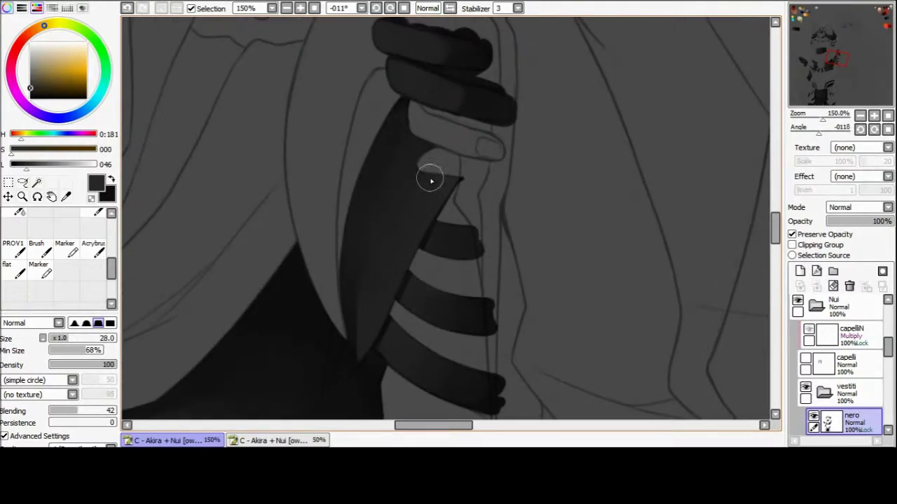
pyautogui.keyDown('ctrl'); pyautogui.keyDown('alt'); pyautogui.moveTo(430, 180); pyautogui.dragTo(407, 214); pyautogui.keyUp('alt'); pyautogui.keyUp('ctrl')
pyautogui.keyDown('alt'); pyautogui.click(414, 144); pyautogui.keyUp('alt')
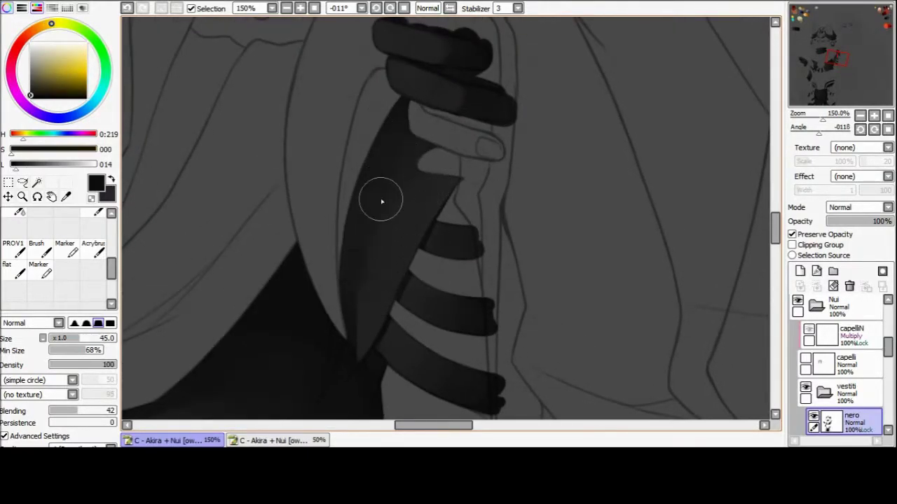
# - On a new clipped layer above nero, paint black shadows on the headdress cloth beside the ear fur, softening them with the Eraser at size 10
pyautogui.hotkey('ctrl', '-')
pyautogui.hotkey('ctrl', '-')
pyautogui.hotkey('ctrl', '-')
pyautogui.hotkey('ctrl', '-')
pyautogui.press('Delete')
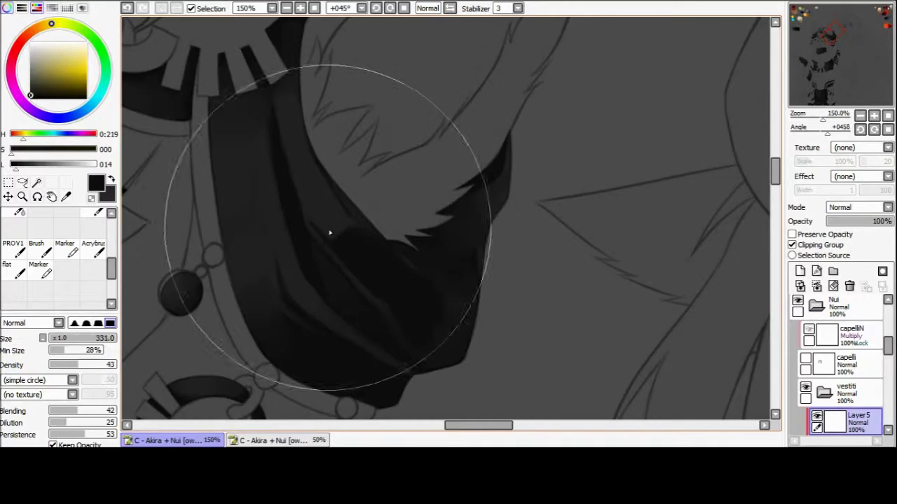
pyautogui.press('e')
pyautogui.moveTo(316, 215); pyautogui.dragTo(397, 243)
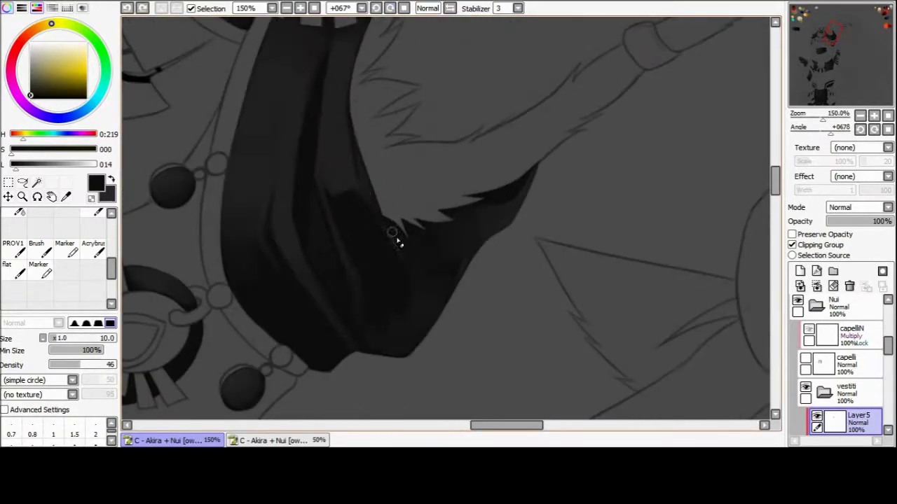
pyautogui.press('b')
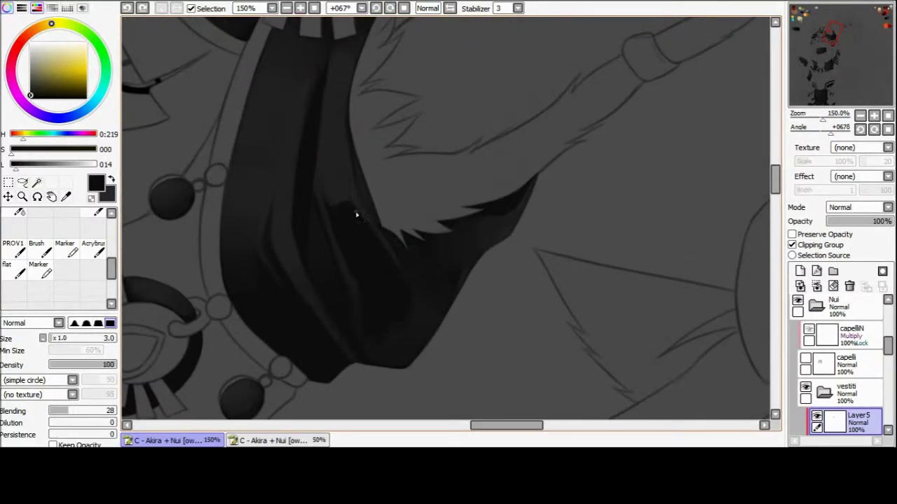
pyautogui.moveTo(350, 151); pyautogui.dragTo(406, 186)
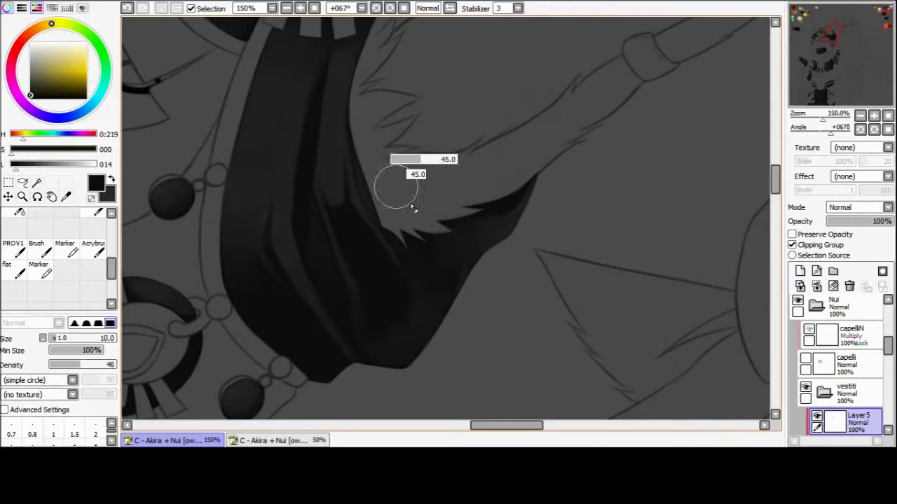
# - Paint a thin black shadow along the headdress cloth's lower edge at size 7 and soften it with the Eraser at size 46
pyautogui.press('Home')
pyautogui.moveTo(481, 311); pyautogui.dragTo(442, 177)
pyautogui.click(287, 8)
pyautogui.click(287, 8)
pyautogui.click(287, 8)
pyautogui.click(287, 8)
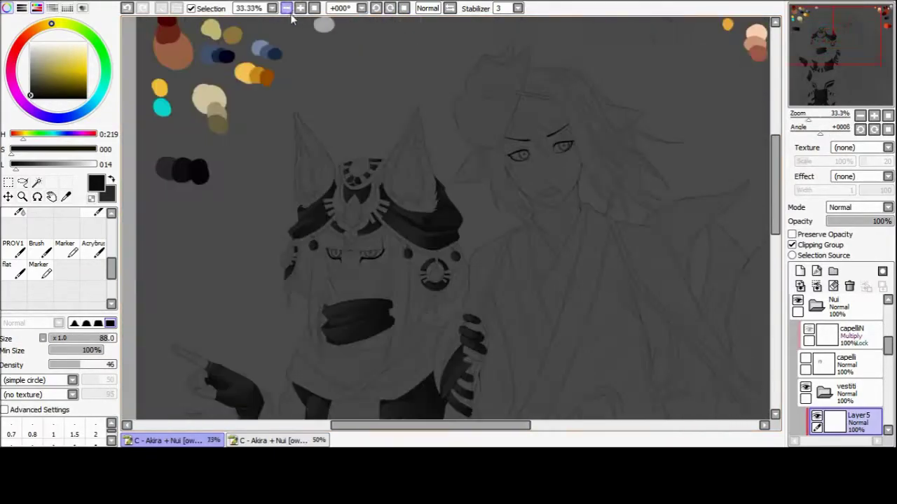
pyautogui.scroll(3, 325, 56)
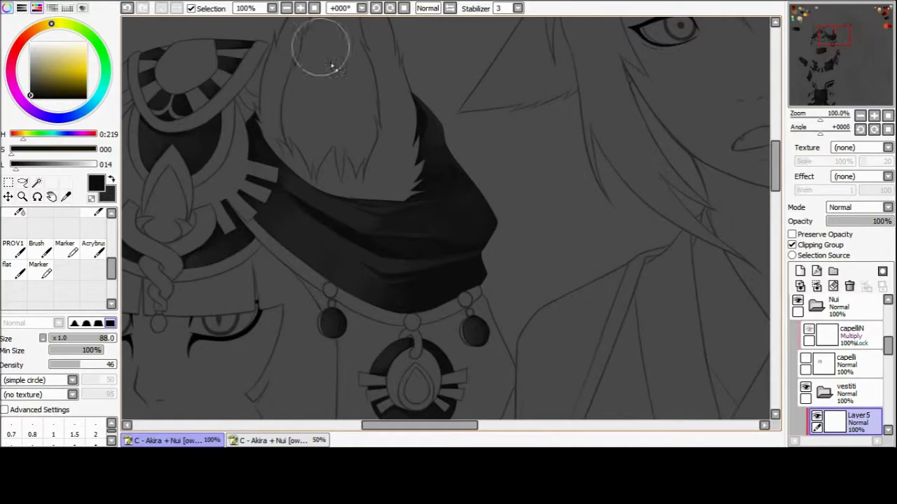
pyautogui.press('b')
pyautogui.moveTo(325, 258); pyautogui.dragTo(371, 259)
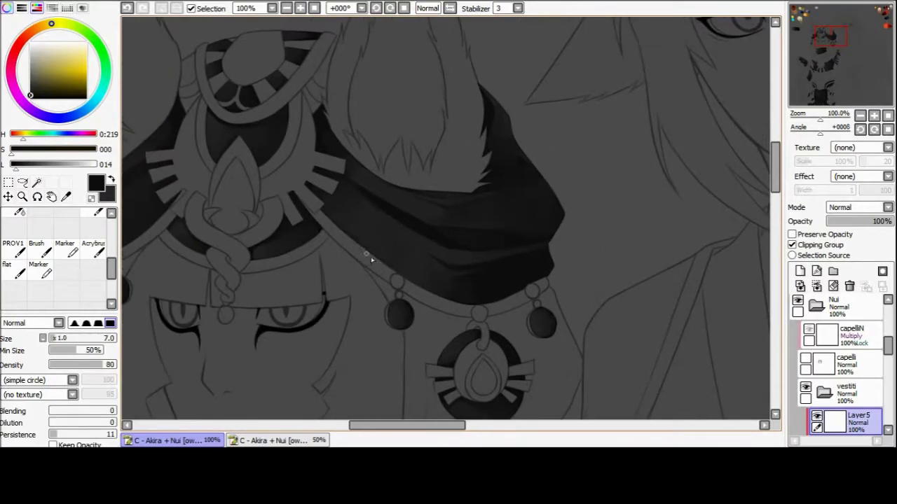
pyautogui.press('e')
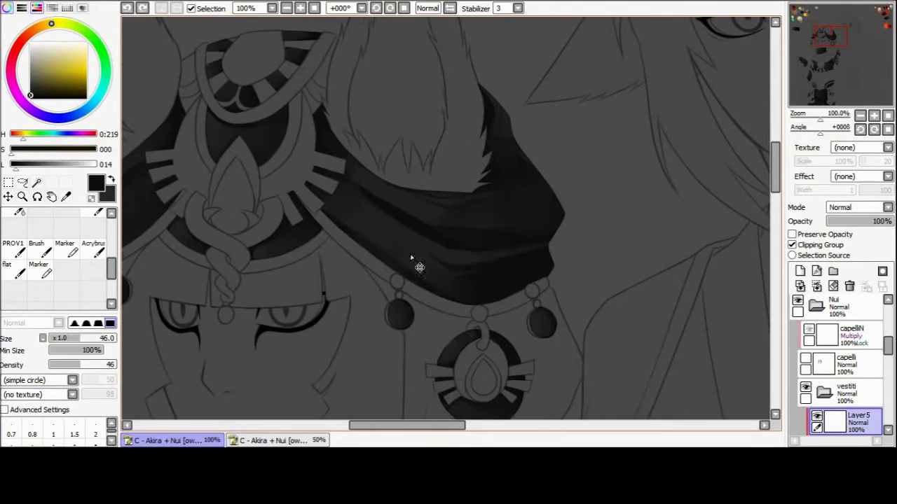
pyautogui.moveTo(464, 315); pyautogui.dragTo(388, 253)
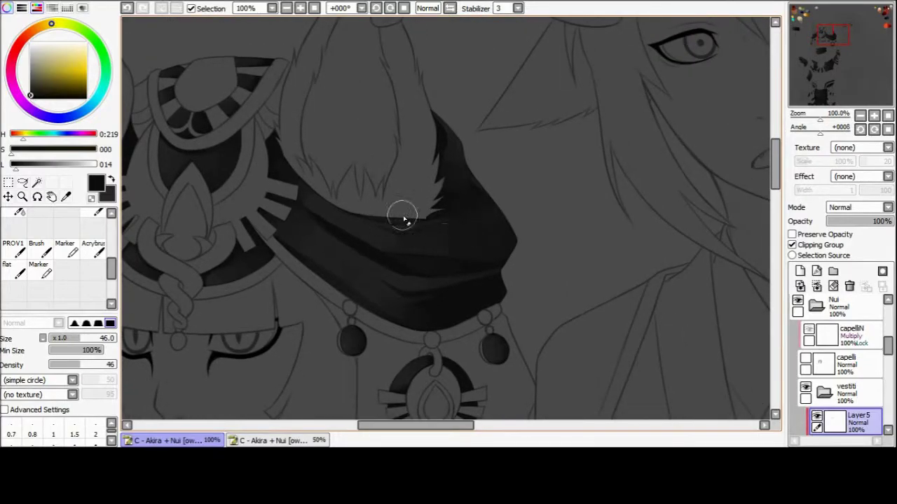
# - On another clipped layer, darken the headdress cloth along the ear fur with black at size 27 and soften it with the Eraser at size 46
pyautogui.moveTo(474, 204); pyautogui.dragTo(374, 238)
pyautogui.press('b')
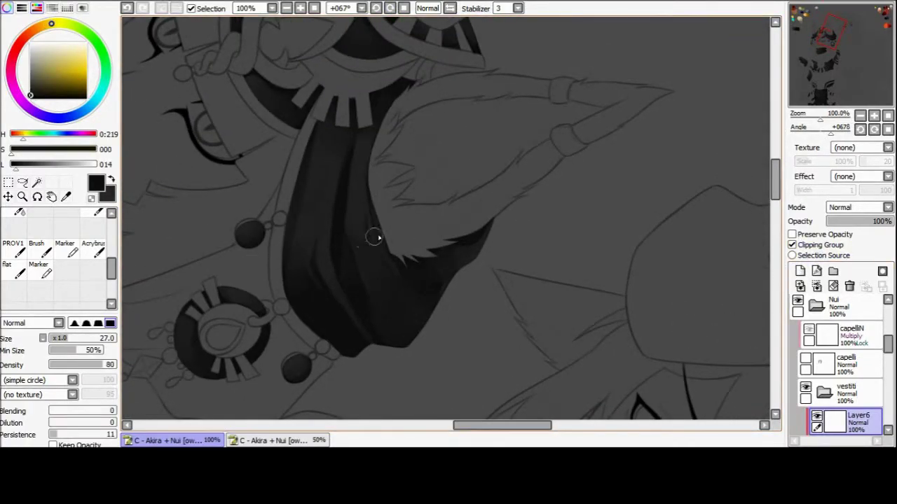
pyautogui.press('e')
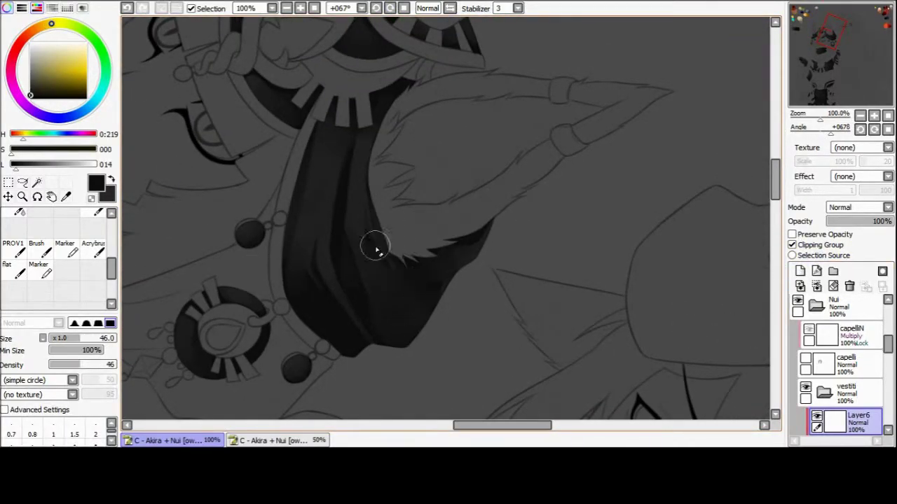
# - On the nero layer, shade the black hip panel above the row of beads with dark grey at sizes 58 and 71
pyautogui.click(390, 7)
pyautogui.click(285, 8)
pyautogui.click(285, 7)
pyautogui.click(300, 8)
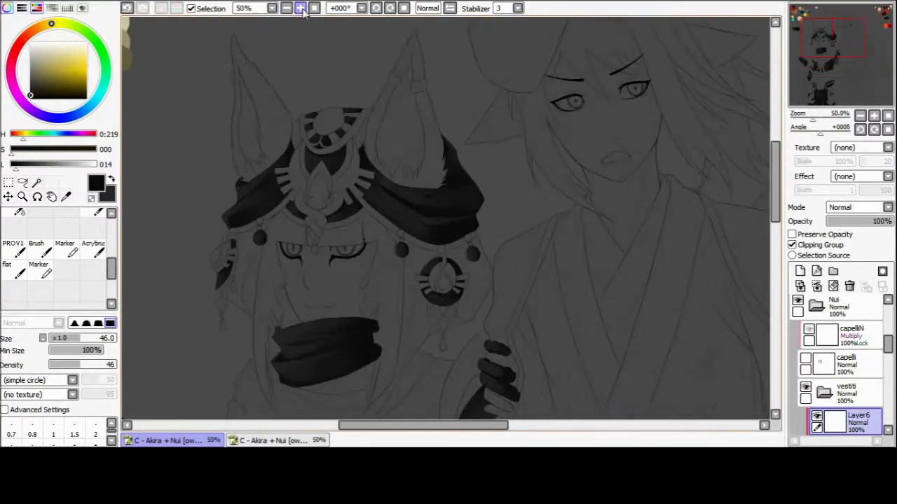
pyautogui.moveTo(545, 340); pyautogui.dragTo(364, 213)
pyautogui.scroll(2, 486, 236)
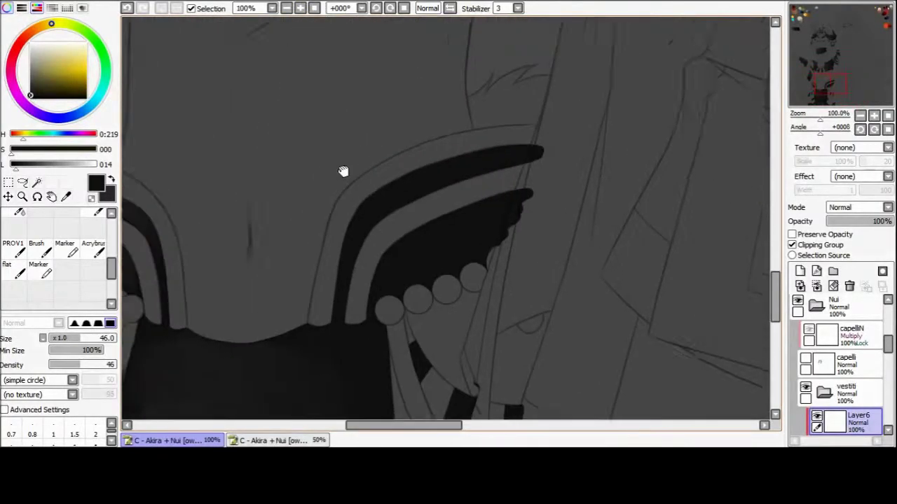
pyautogui.press('b')
pyautogui.hotkey('ctrl', 'z')
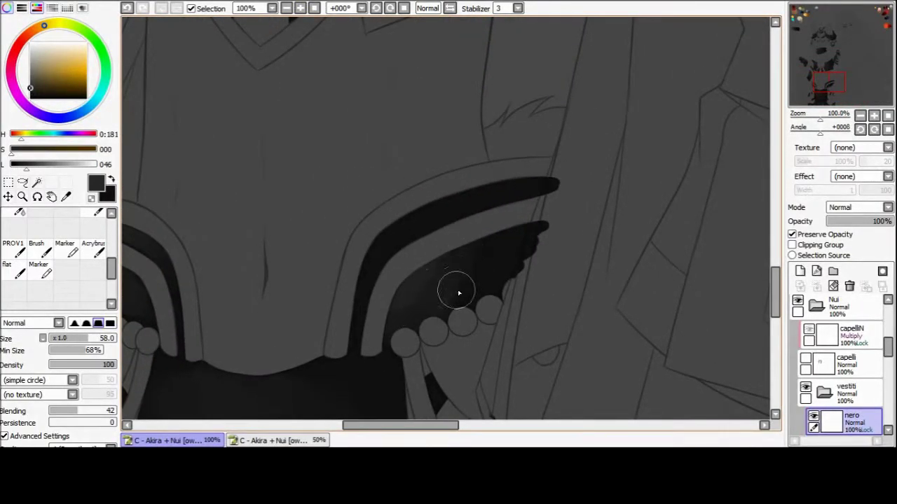
pyautogui.moveTo(446, 271); pyautogui.dragTo(415, 241)
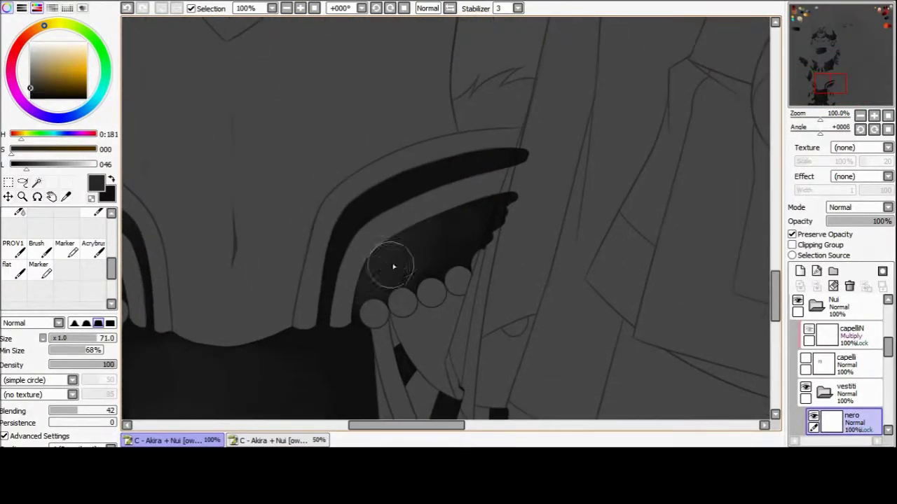
pyautogui.moveTo(383, 298)
pyautogui.mouseDown()
pyautogui.moveTo(478, 213)
pyautogui.moveTo(416, 254)
pyautogui.moveTo(410, 190)
pyautogui.moveTo(407, 198)
pyautogui.mouseUp()
# - Shade the curved black strip above the beaded hip panel with dark grey at sizes 33 and 55, and darken its inner edge with black at size 19
pyautogui.moveTo(316, 271); pyautogui.dragTo(372, 200)
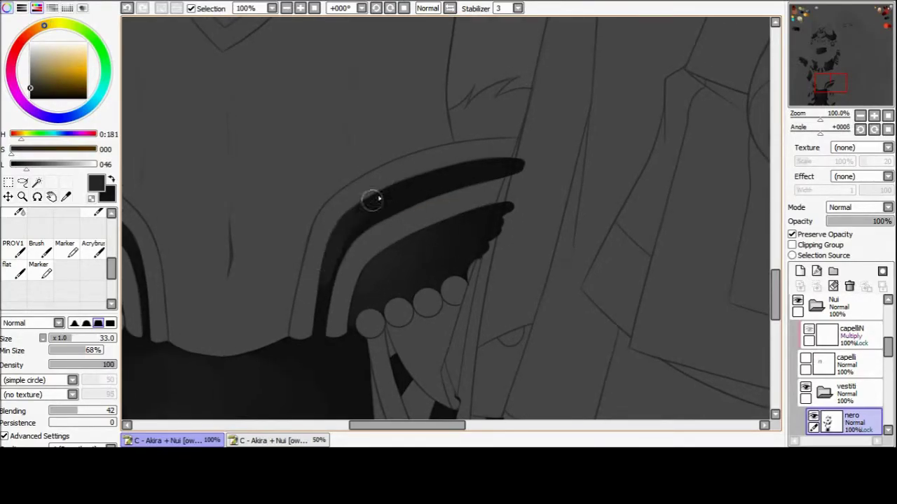
pyautogui.click(376, 8)
pyautogui.moveTo(356, 276); pyautogui.dragTo(432, 138)
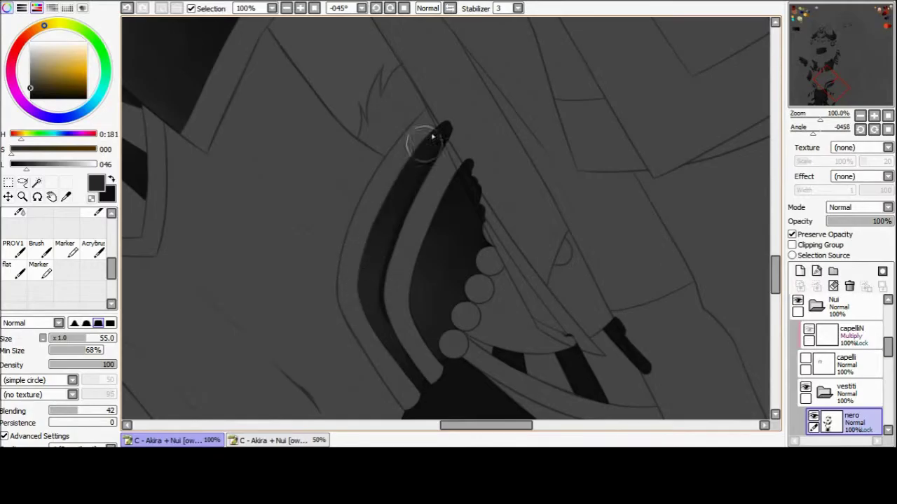
pyautogui.scroll(-2, 433, 138)
pyautogui.keyDown('alt'); pyautogui.click(406, 259); pyautogui.keyUp('alt')
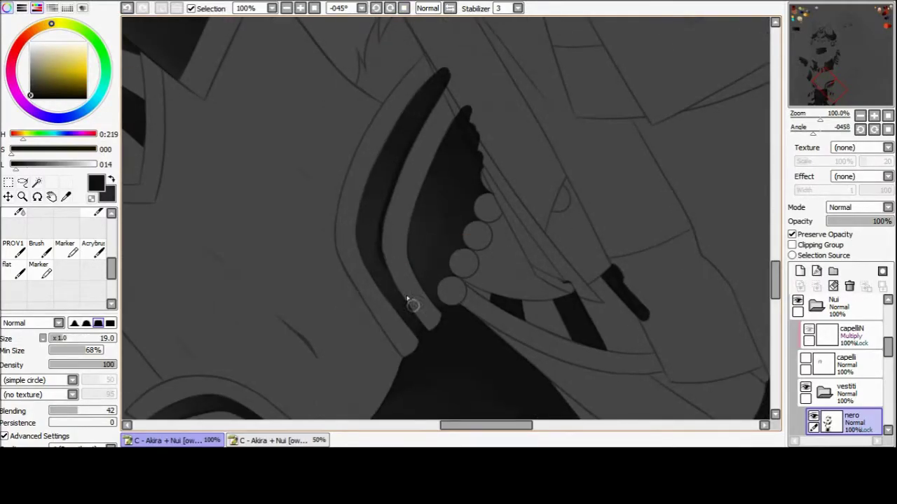
pyautogui.press('Home')
pyautogui.moveTo(396, 100); pyautogui.dragTo(380, 184)
# - Blend the curved hip strip's bend with black at sizes 53 and 18 and dark grey at size 42, undoing the last stroke
pyautogui.keyDown('alt'); pyautogui.click(380, 185); pyautogui.keyUp('alt')
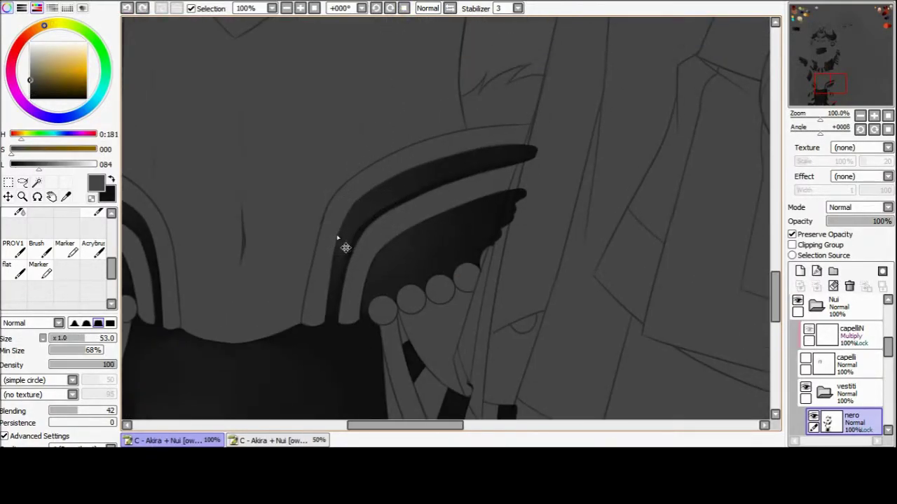
pyautogui.press('x')
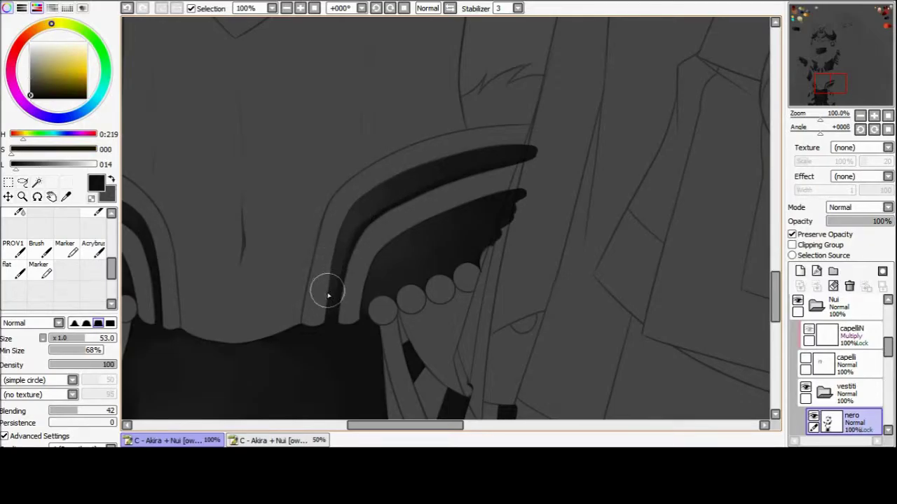
pyautogui.moveTo(358, 212); pyautogui.dragTo(422, 232)
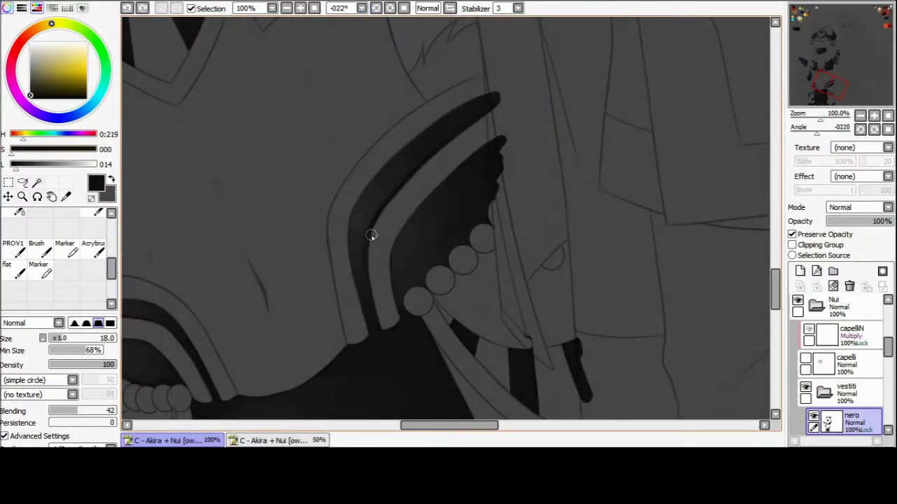
pyautogui.press('x')
pyautogui.moveTo(360, 212); pyautogui.dragTo(346, 226)
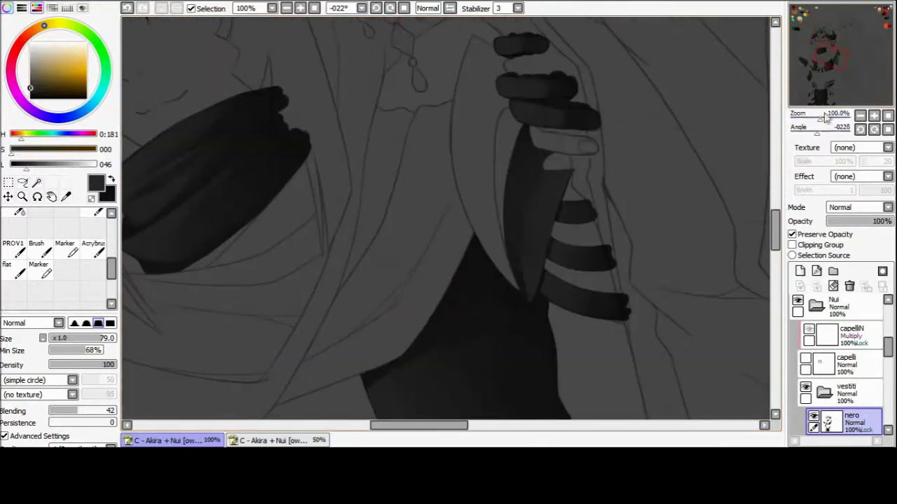
pyautogui.press('x')
pyautogui.moveTo(444, 256)
pyautogui.mouseDown()
pyautogui.moveTo(453, 232)
pyautogui.moveTo(413, 242)
pyautogui.mouseUp()
pyautogui.moveTo(414, 241); pyautogui.dragTo(371, 255)
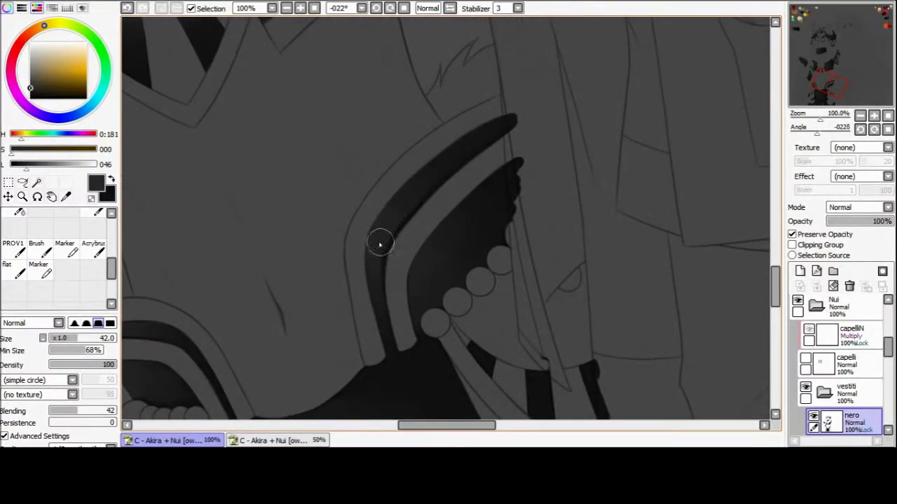
pyautogui.press('x')
pyautogui.hotkey('ctrl', 'z')
# - Rework the black hip panel above the beads with black and dark grey at size 49
pyautogui.press('Home')
pyautogui.moveTo(460, 296)
pyautogui.mouseDown()
pyautogui.moveTo(442, 281)
pyautogui.moveTo(409, 297)
pyautogui.mouseUp()
pyautogui.press('x')
pyautogui.moveTo(444, 236)
pyautogui.mouseDown()
pyautogui.moveTo(390, 224)
pyautogui.moveTo(417, 237)
pyautogui.mouseUp()
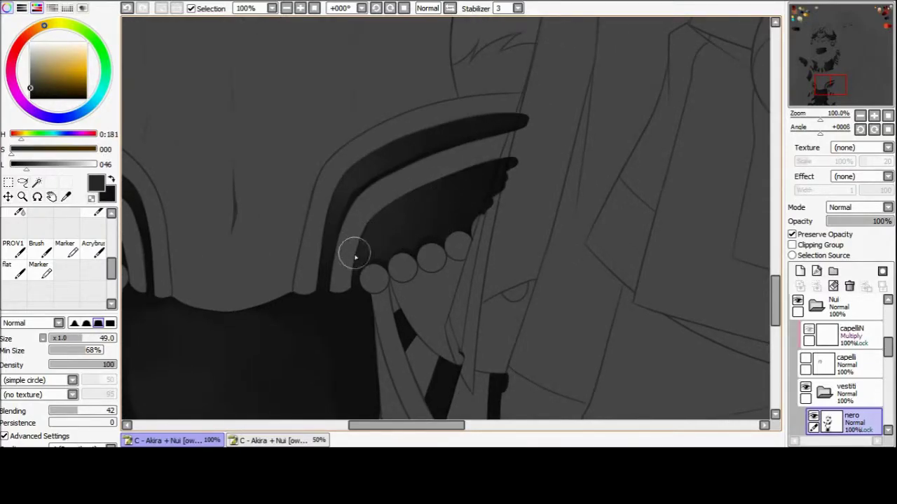
# - Paint a dark grey highlight on the upper part of the black waist cloth and darken its beaded corner with black at size 49
pyautogui.hscroll(-5, 356, 245)
pyautogui.press('x')
pyautogui.press('x')
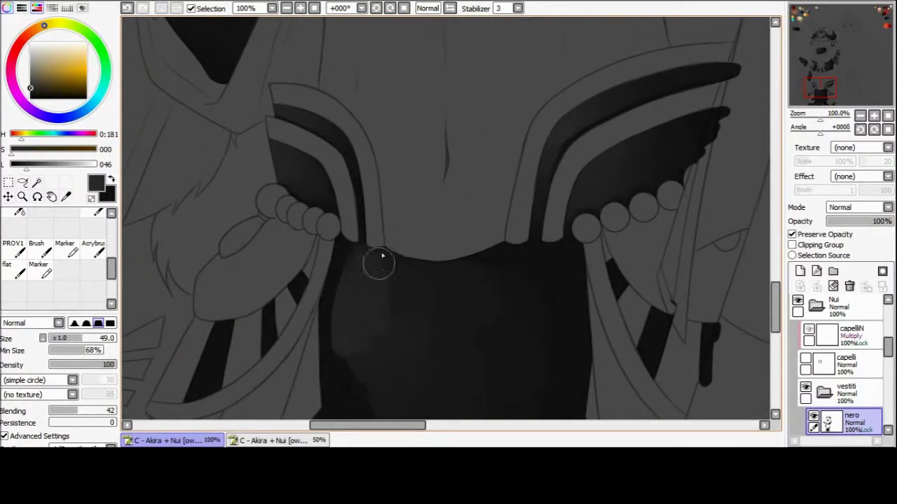
pyautogui.moveTo(382, 256)
pyautogui.mouseDown()
pyautogui.moveTo(374, 262)
pyautogui.moveTo(420, 245)
pyautogui.mouseUp()
pyautogui.keyDown('alt'); pyautogui.click(374, 262); pyautogui.keyUp('alt')
pyautogui.moveTo(346, 248); pyautogui.dragTo(348, 258)
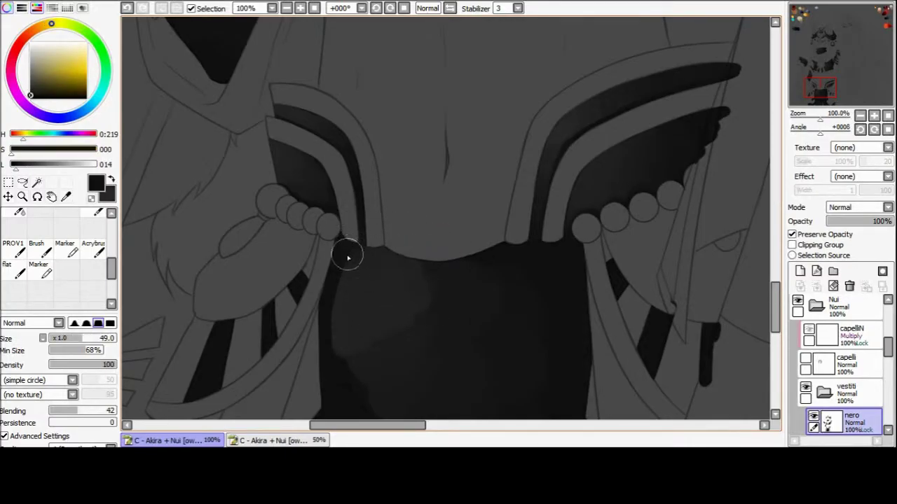
# - Extend the dark grey highlight along the waist cloth's diagonal edge at size 49, and blend the cloth with black at size 120
pyautogui.scroll(-3, 352, 278)
pyautogui.hscroll(1, 336, 259)
pyautogui.keyDown('alt'); pyautogui.click(313, 242); pyautogui.keyUp('alt')
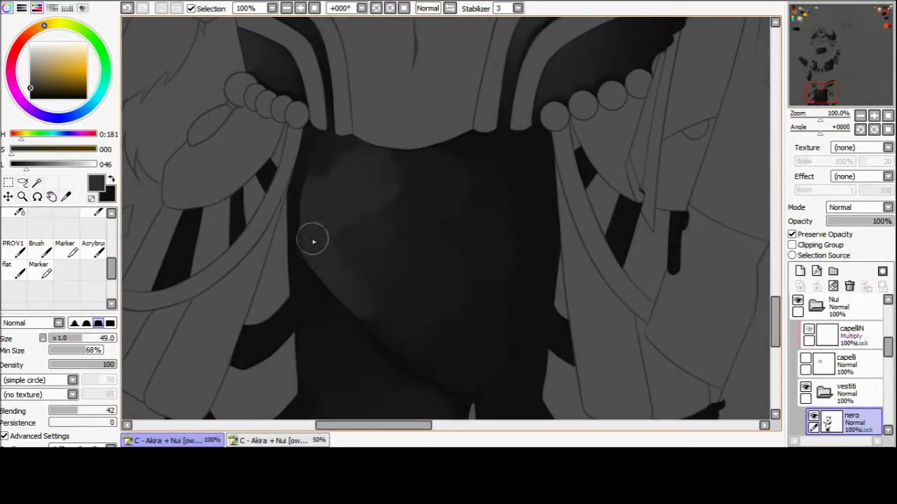
pyautogui.moveTo(331, 176)
pyautogui.mouseDown()
pyautogui.moveTo(400, 186)
pyautogui.moveTo(388, 300)
pyautogui.moveTo(519, 217)
pyautogui.moveTo(461, 165)
pyautogui.moveTo(340, 168)
pyautogui.moveTo(402, 224)
pyautogui.moveTo(435, 344)
pyautogui.mouseUp()
pyautogui.press('-')
pyautogui.keyDown('alt'); pyautogui.click(417, 212); pyautogui.keyUp('alt')
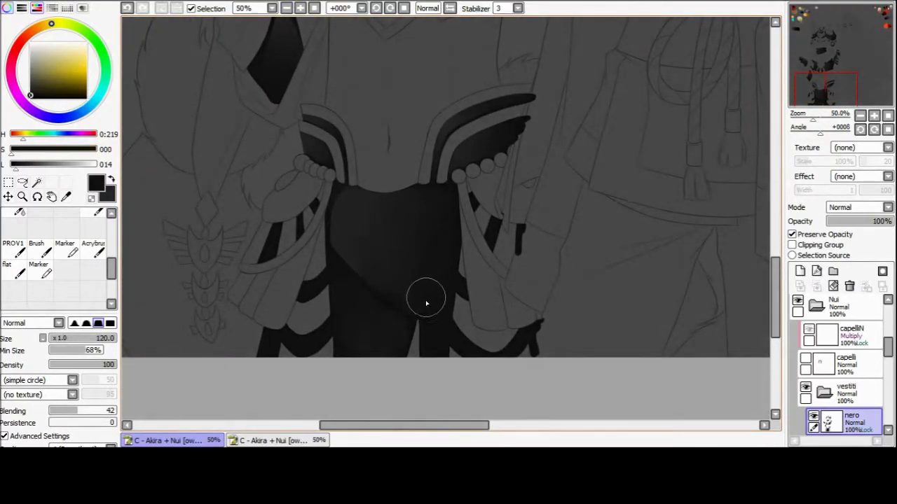
# - Paint a thin dark grey fold highlight along the waist cloth's diagonal edge at size 10
pyautogui.press('Insert')
pyautogui.press('Delete')
pyautogui.press('Delete')
pyautogui.press('Delete')
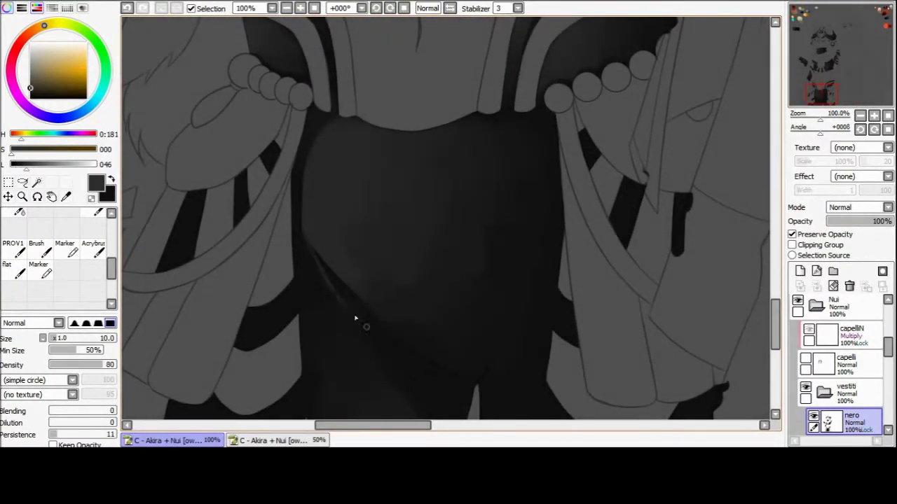
pyautogui.keyDown('alt'); pyautogui.click(416, 369); pyautogui.keyUp('alt')
pyautogui.keyDown('alt'); pyautogui.click(377, 340); pyautogui.keyUp('alt')
pyautogui.press('b')
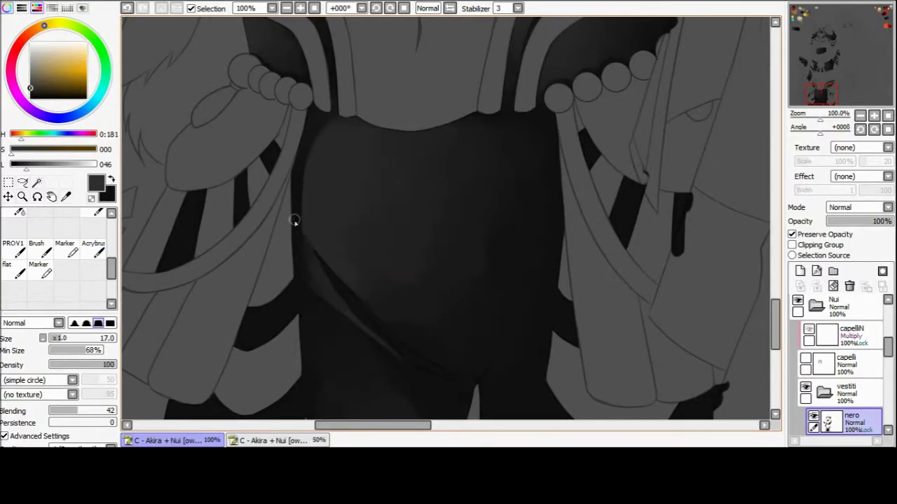
# - Blend the waist cloth's diagonal fold at size 17, reinforcing its shadow and outer end with black
pyautogui.press('c')
pyautogui.keyDown('alt'); pyautogui.click(333, 281); pyautogui.keyUp('alt')
pyautogui.moveTo(424, 384); pyautogui.dragTo(411, 365)
pyautogui.press('b')
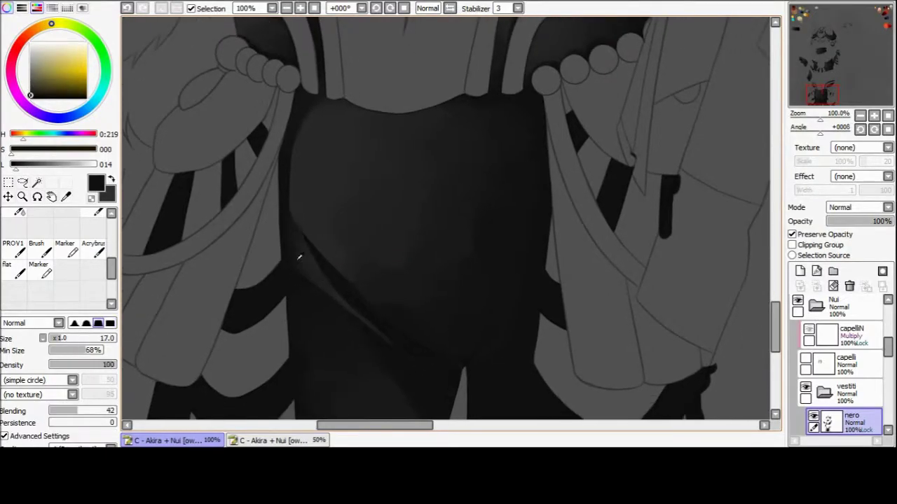
pyautogui.keyDown('alt'); pyautogui.click(291, 230); pyautogui.keyUp('alt')
pyautogui.keyDown('alt'); pyautogui.click(280, 230); pyautogui.keyUp('alt')
pyautogui.scroll(-5, 284, 140)
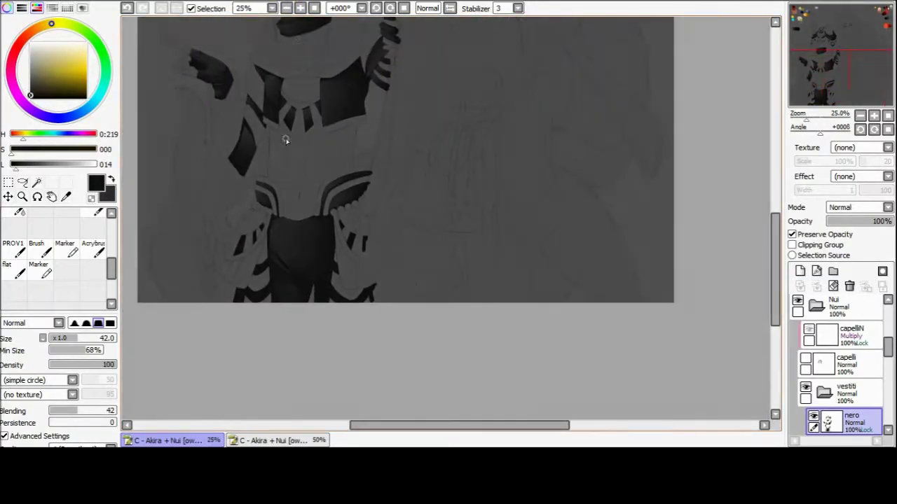
# - Soften the upper end of the diagonal fold with dark grey at sizes 42 and 18
pyautogui.scroll(4, 336, 294)
pyautogui.keyDown('alt'); pyautogui.click(316, 297); pyautogui.keyUp('alt')
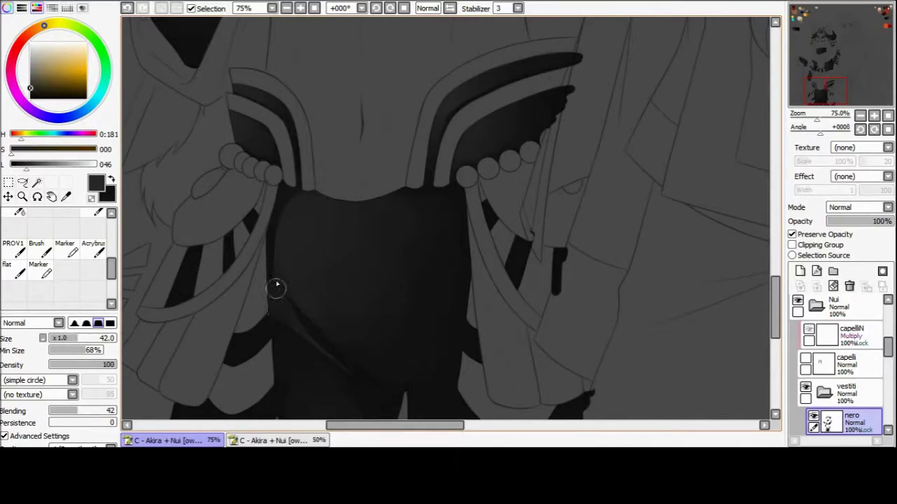
pyautogui.keyDown('alt'); pyautogui.click(293, 349); pyautogui.keyUp('alt')
pyautogui.keyDown('alt'); pyautogui.click(283, 284); pyautogui.keyUp('alt')
pyautogui.press('b')
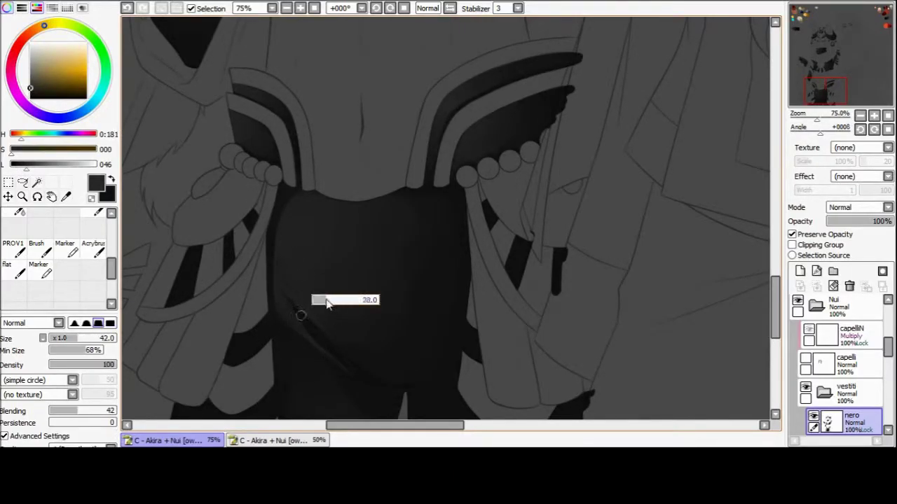
pyautogui.press('n')
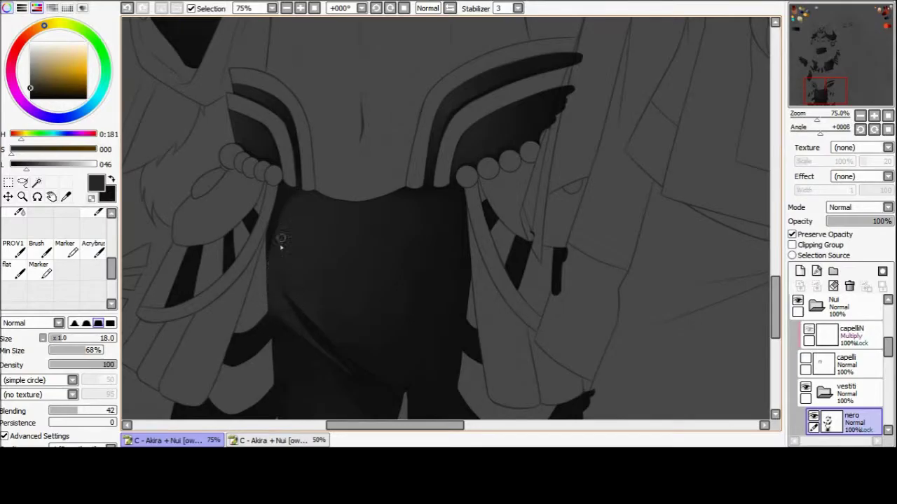
# - Lighten the lower waist cloth and neighbouring draped bands with dark grey at sizes 59 and 81, and refine the diagonal fold at size 10
pyautogui.moveTo(255, 404)
pyautogui.mouseDown()
pyautogui.moveTo(322, 264)
pyautogui.moveTo(325, 283)
pyautogui.moveTo(269, 297)
pyautogui.mouseUp()
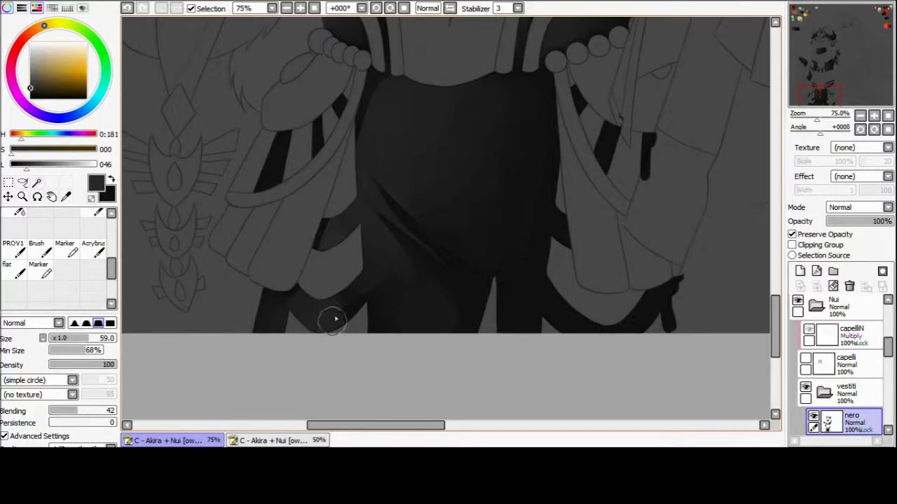
pyautogui.moveTo(334, 320)
pyautogui.mouseDown()
pyautogui.moveTo(281, 276)
pyautogui.moveTo(344, 306)
pyautogui.moveTo(357, 336)
pyautogui.moveTo(331, 349)
pyautogui.mouseUp()
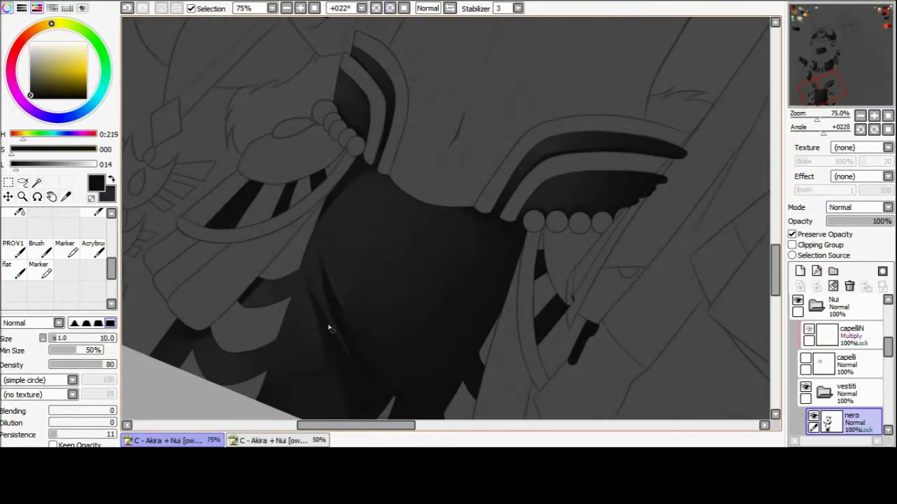
pyautogui.keyDown('alt'); pyautogui.click(332, 323); pyautogui.keyUp('alt')
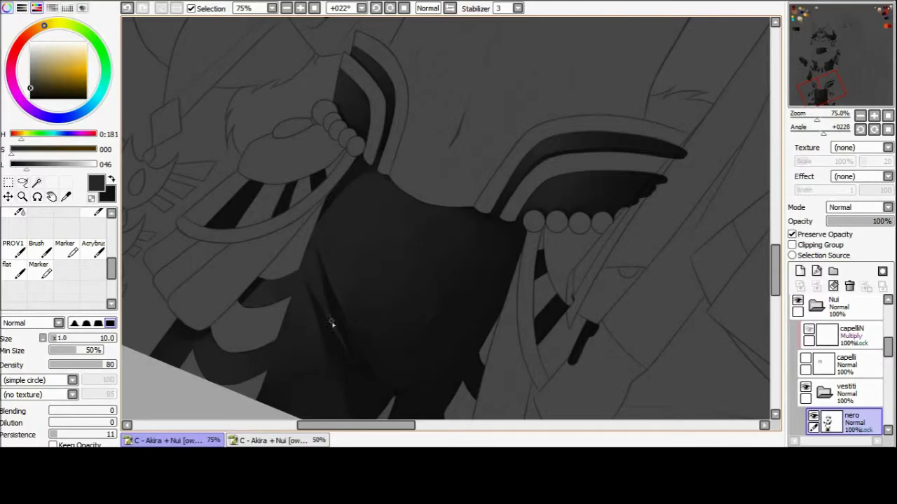
pyautogui.keyDown('alt'); pyautogui.click(319, 288); pyautogui.keyUp('alt')
pyautogui.keyDown('alt'); pyautogui.click(310, 227); pyautogui.keyUp('alt')
pyautogui.scroll(-3, 308, 308)
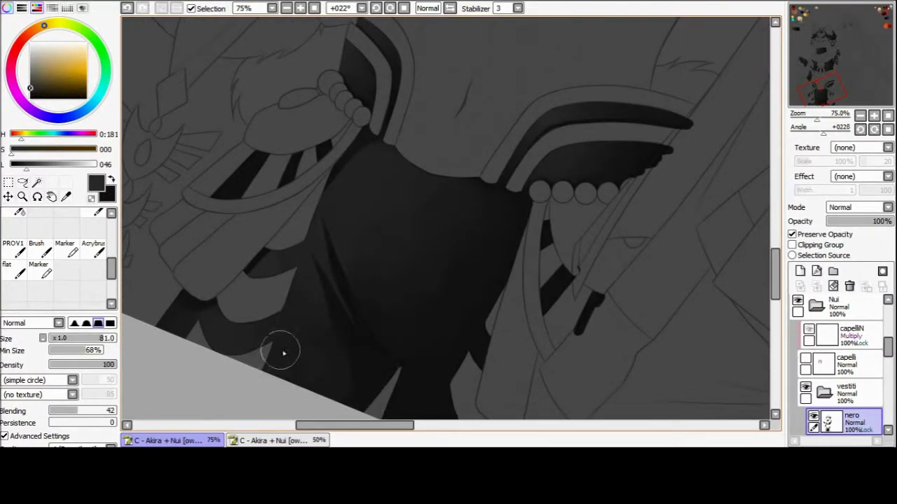
# - Shade the cloth below the diagonal fold with black at size 81 and blend the fold's edge with dark grey at size 29
pyautogui.click(403, 8)
pyautogui.keyDown('alt'); pyautogui.click(357, 310); pyautogui.keyUp('alt')
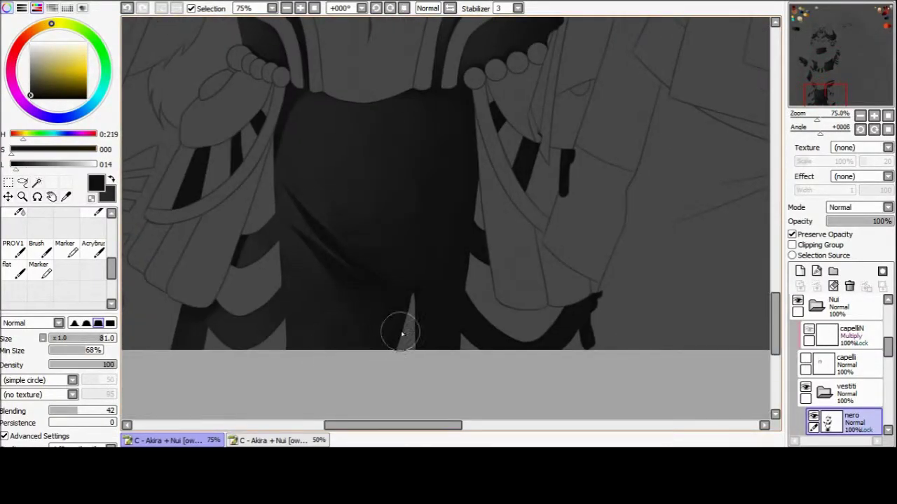
pyautogui.keyDown('alt'); pyautogui.click(320, 240); pyautogui.keyUp('alt')
pyautogui.scroll(3, 323, 250)
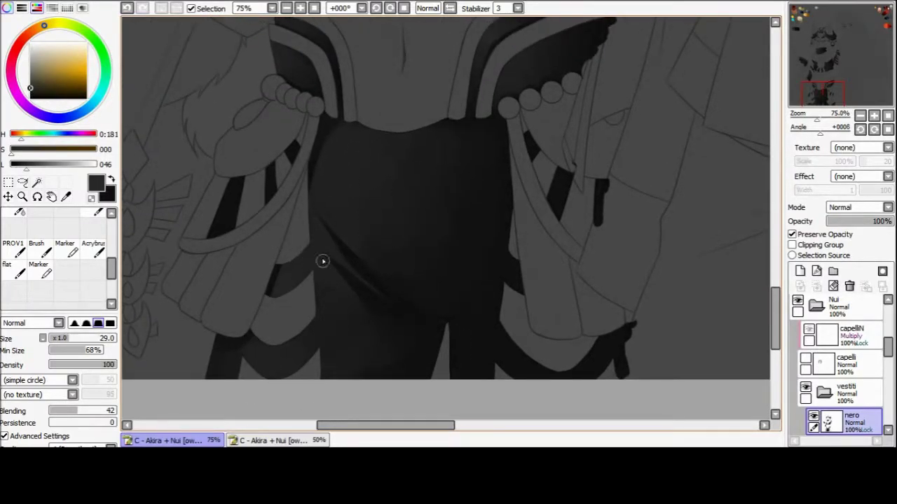
pyautogui.scroll(-3, 371, 307)
# - Add a second narrow black fold beside the diagonal one at size 10 and edge it with thin dark grey highlights
pyautogui.press('Delete')
pyautogui.press('Delete')
pyautogui.press('Delete')
pyautogui.scroll(3, 290, 66)
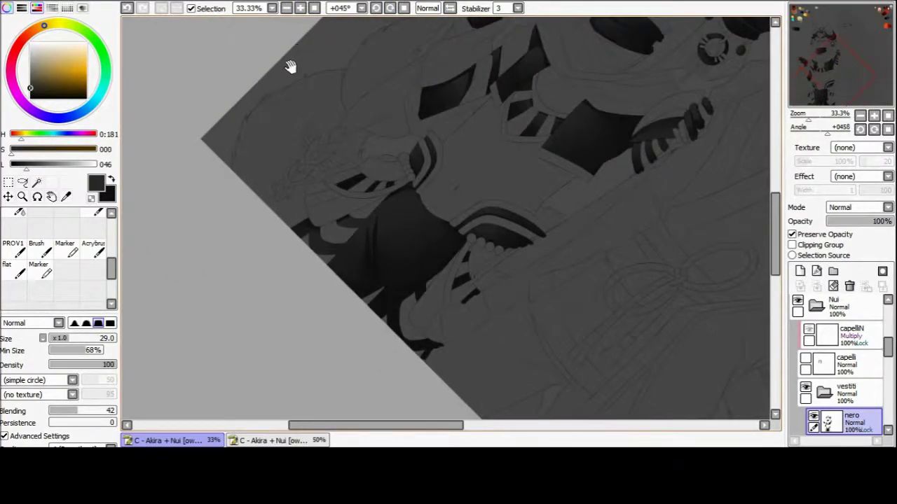
pyautogui.keyDown('alt'); pyautogui.click(316, 198); pyautogui.keyUp('alt')
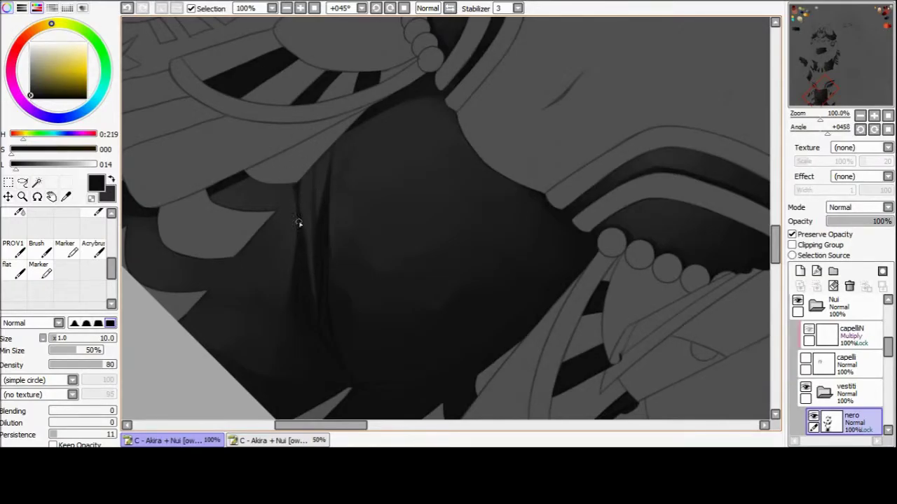
pyautogui.keyDown('alt'); pyautogui.click(319, 183); pyautogui.keyUp('alt')
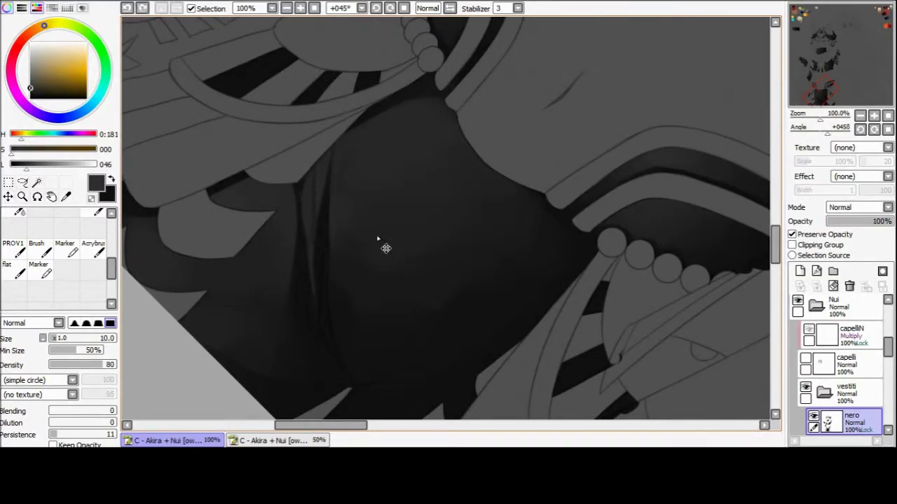
pyautogui.press('b')
pyautogui.moveTo(319, 153)
pyautogui.mouseDown()
pyautogui.moveTo(313, 225)
pyautogui.moveTo(387, 236)
pyautogui.moveTo(344, 226)
pyautogui.mouseUp()
pyautogui.press('n')
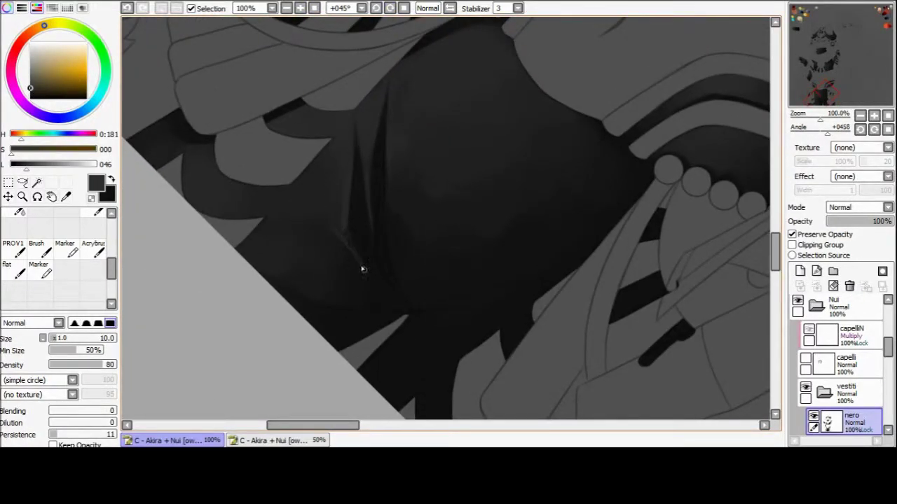
# - Blend dark grey below the folds at sizes 29 and 81, and paint a short black crease there at size 10
pyautogui.press('x')
pyautogui.press('Home')
pyautogui.press('b')
pyautogui.press('x')
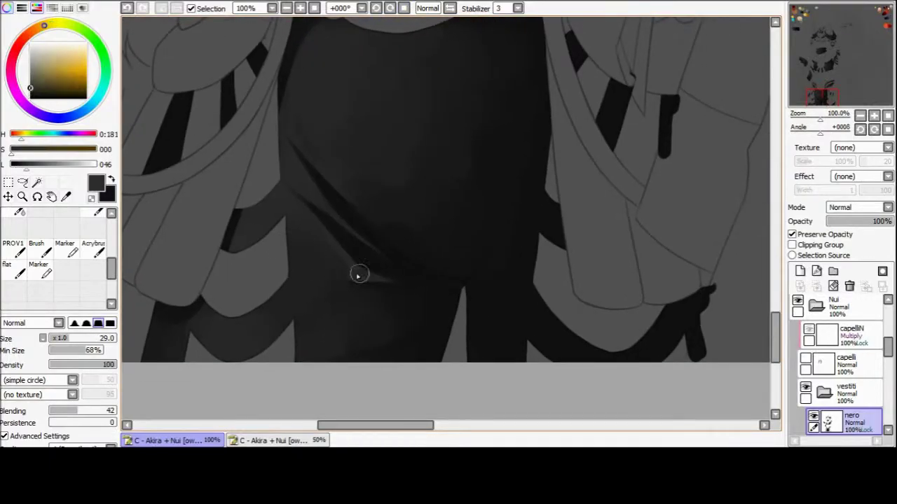
pyautogui.moveTo(327, 270); pyautogui.dragTo(310, 264)
pyautogui.press('n')
pyautogui.press('x')
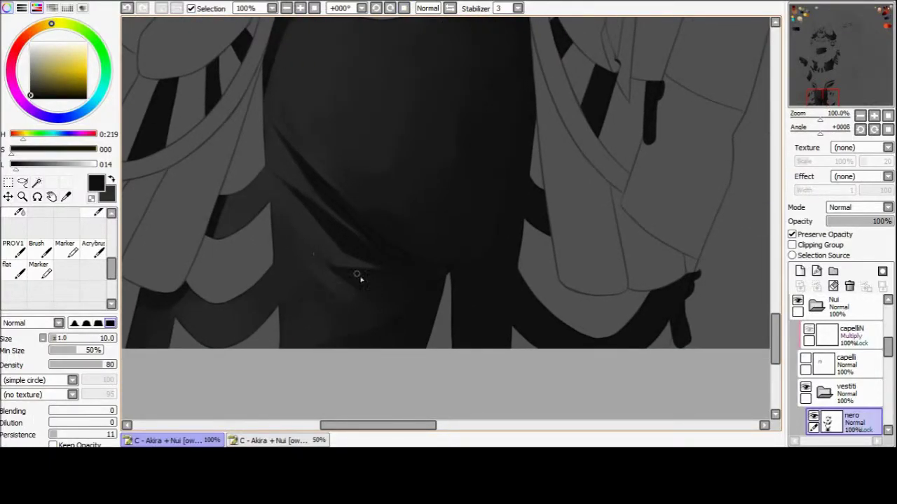
pyautogui.press('b')
pyautogui.press('x')
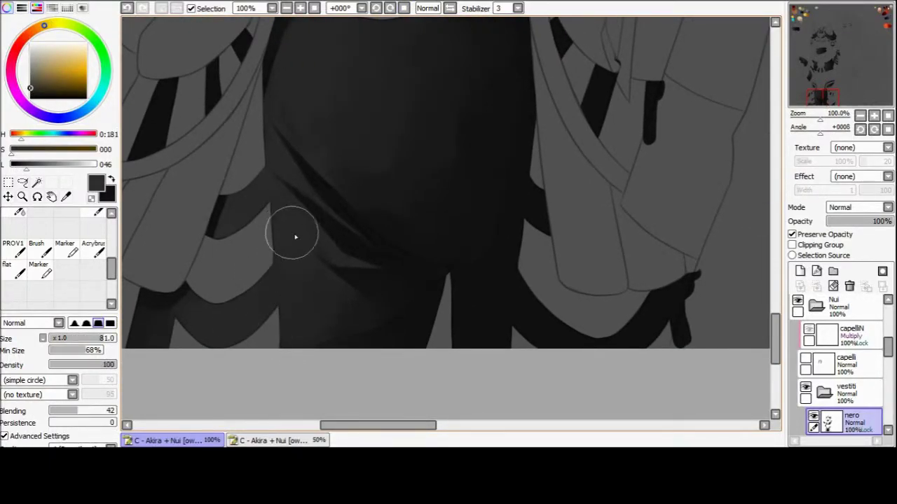
# - Sharpen the short crease below the diagonal folds with black at size 10
pyautogui.press('End')
pyautogui.press('End')
pyautogui.press('End')
pyautogui.press('n')
pyautogui.press('x')
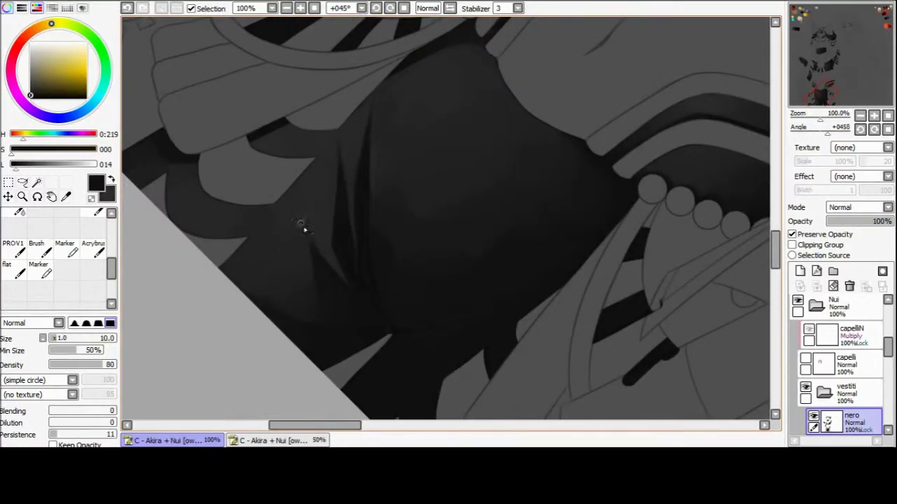
pyautogui.press('Delete')
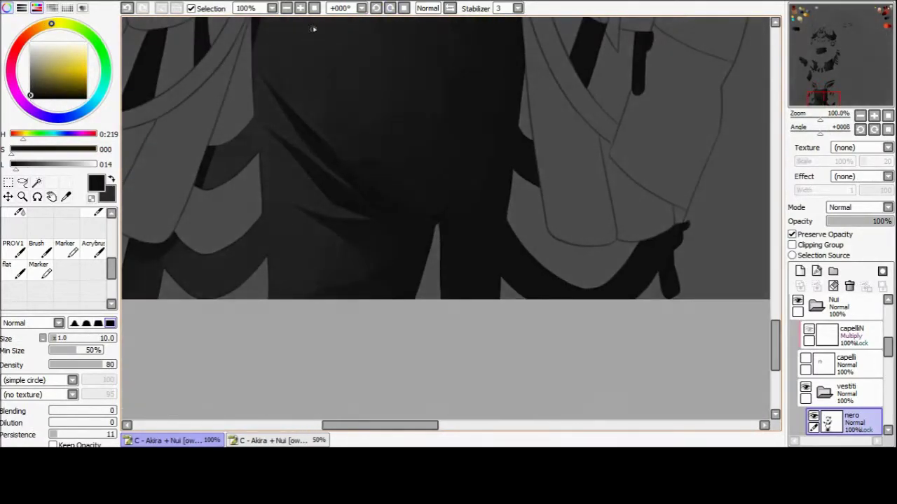
# - Deepen the upper end of the diagonal folds with black at size 18
pyautogui.press('pagedown')
pyautogui.press('pageup')
pyautogui.moveTo(384, 20)
pyautogui.mouseDown()
pyautogui.moveTo(310, 24)
pyautogui.moveTo(330, 194)
pyautogui.mouseUp()
pyautogui.press('b')
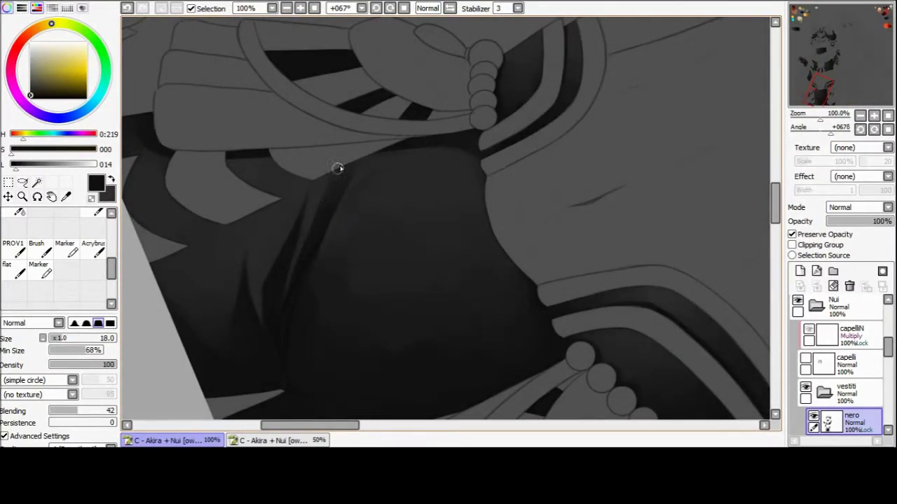
pyautogui.keyDown('alt'); pyautogui.click(329, 209); pyautogui.keyUp('alt')
pyautogui.moveTo(324, 208)
pyautogui.mouseDown()
pyautogui.moveTo(354, 173)
pyautogui.moveTo(369, 211)
pyautogui.moveTo(398, 226)
pyautogui.mouseUp()
# - Brighten the rounded middle of the waist cloth with broad dark grey strokes at sizes 74, 93 and 89
pyautogui.press('Home')
pyautogui.moveTo(380, 284); pyautogui.dragTo(386, 244)
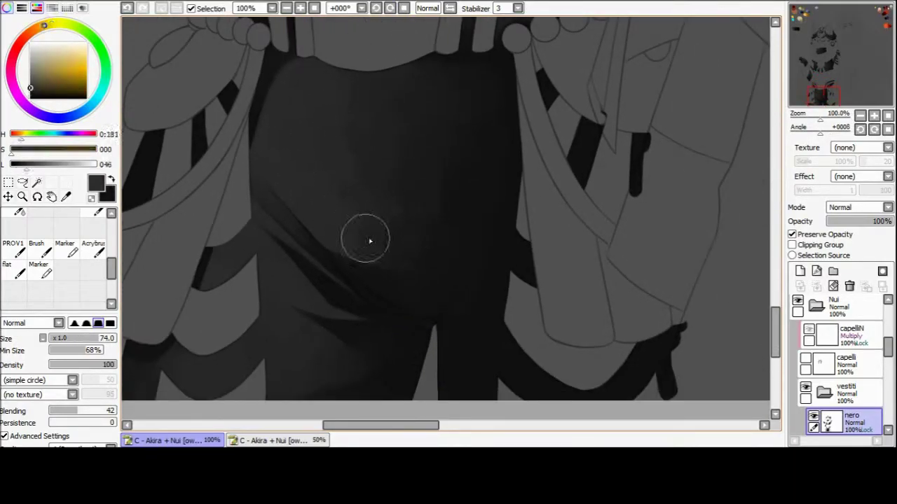
pyautogui.moveTo(358, 110); pyautogui.dragTo(426, 216)
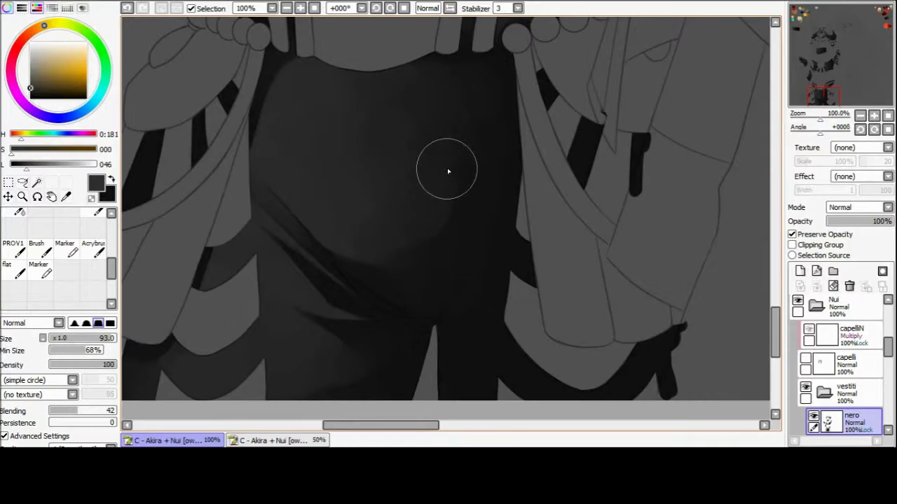
pyautogui.moveTo(356, 228)
pyautogui.mouseDown()
pyautogui.moveTo(377, 260)
pyautogui.moveTo(360, 290)
pyautogui.moveTo(348, 255)
pyautogui.moveTo(439, 245)
pyautogui.mouseUp()
pyautogui.press('Home')
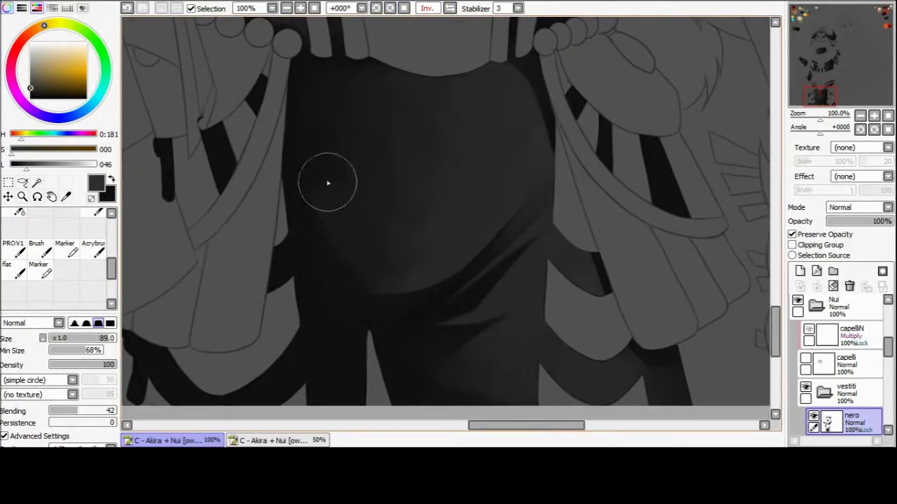
pyautogui.press('h')
# - Define the lower contour of the waist cloth's rounded area with black at size 10
pyautogui.moveTo(441, 40)
pyautogui.mouseDown()
pyautogui.moveTo(470, 195)
pyautogui.moveTo(320, 182)
pyautogui.moveTo(347, 261)
pyautogui.mouseUp()
pyautogui.press('b')
pyautogui.press('x')
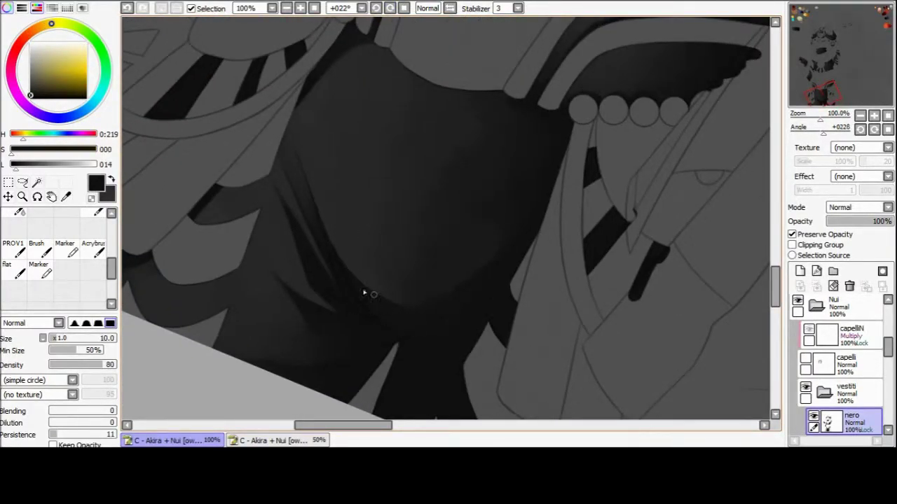
pyautogui.press('Home')
# - Paint a dark grey highlight on the narrow cloth strip beside the slit at size 21
pyautogui.press('b')
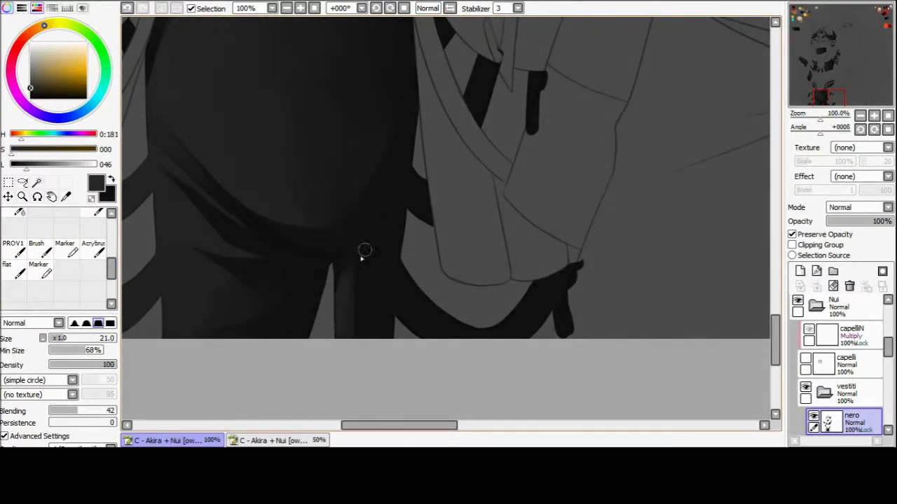
pyautogui.moveTo(354, 314)
pyautogui.mouseDown()
pyautogui.moveTo(376, 292)
pyautogui.moveTo(418, 309)
pyautogui.moveTo(370, 308)
pyautogui.moveTo(402, 208)
pyautogui.moveTo(398, 239)
pyautogui.moveTo(402, 197)
pyautogui.moveTo(420, 177)
pyautogui.moveTo(361, 288)
pyautogui.moveTo(410, 228)
pyautogui.mouseUp()
pyautogui.press('b')
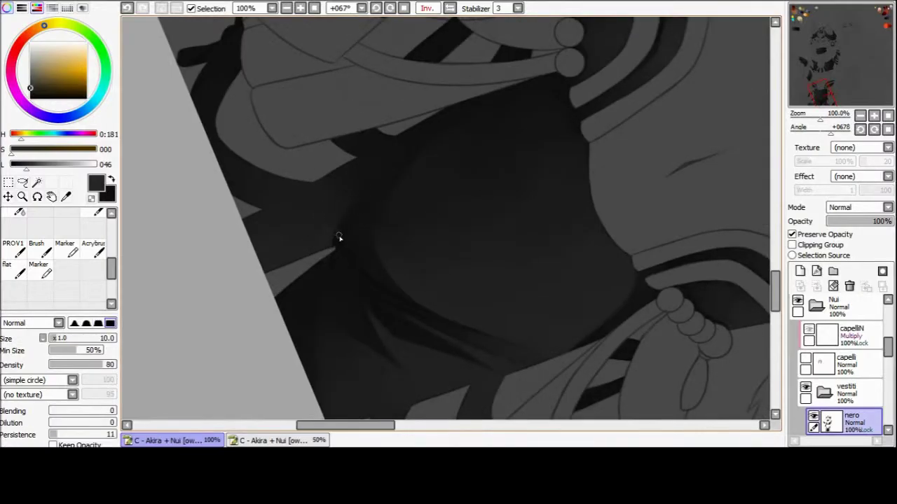
# - Paint a thin dark grey highlight and black creases above the slit on the waist cloth's opposite side at size 10
pyautogui.keyDown('alt'); pyautogui.click(320, 269); pyautogui.keyUp('alt')
pyautogui.moveTo(403, 90); pyautogui.dragTo(357, 277)
pyautogui.keyDown('alt'); pyautogui.click(357, 276); pyautogui.keyUp('alt')
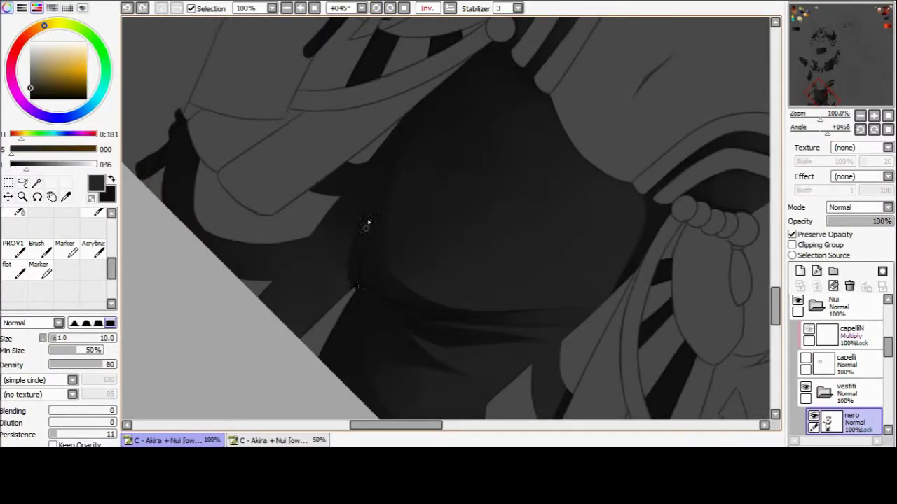
pyautogui.press('h')
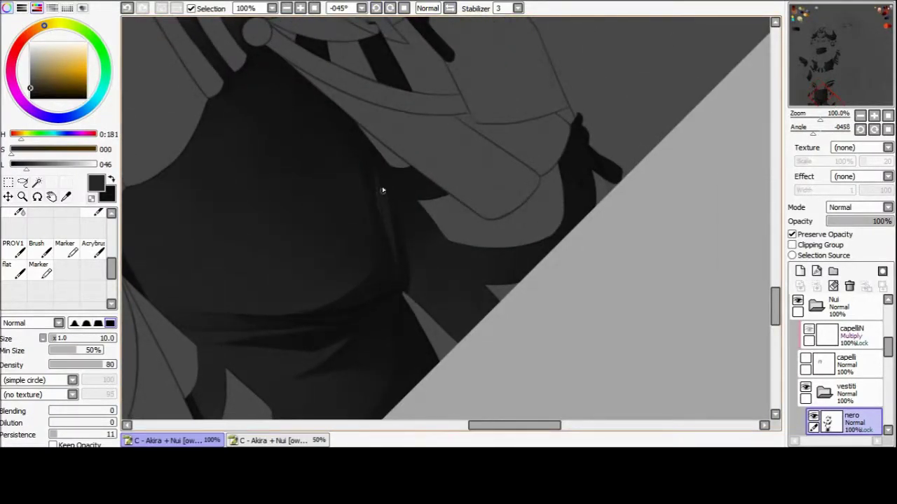
pyautogui.press('n')
pyautogui.press('b')
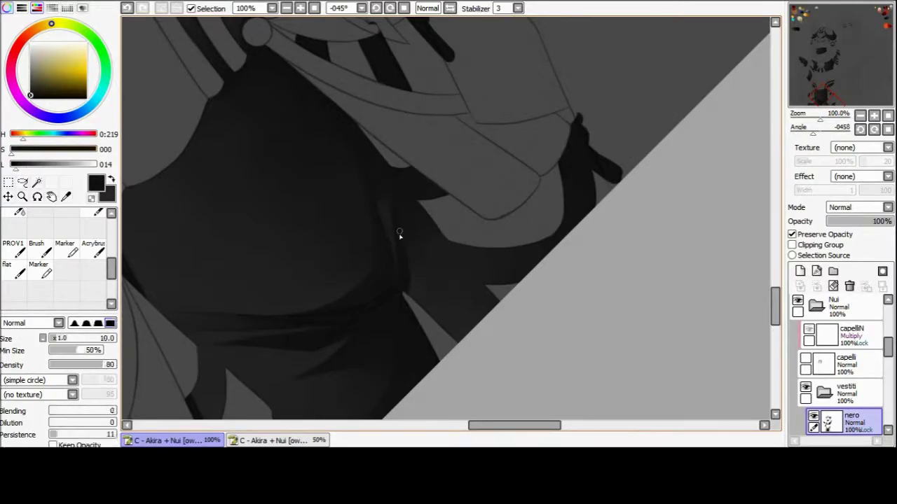
pyautogui.press('Home')
pyautogui.moveTo(406, 248)
pyautogui.mouseDown()
pyautogui.moveTo(412, 74)
pyautogui.moveTo(393, 126)
pyautogui.moveTo(385, 70)
pyautogui.mouseUp()
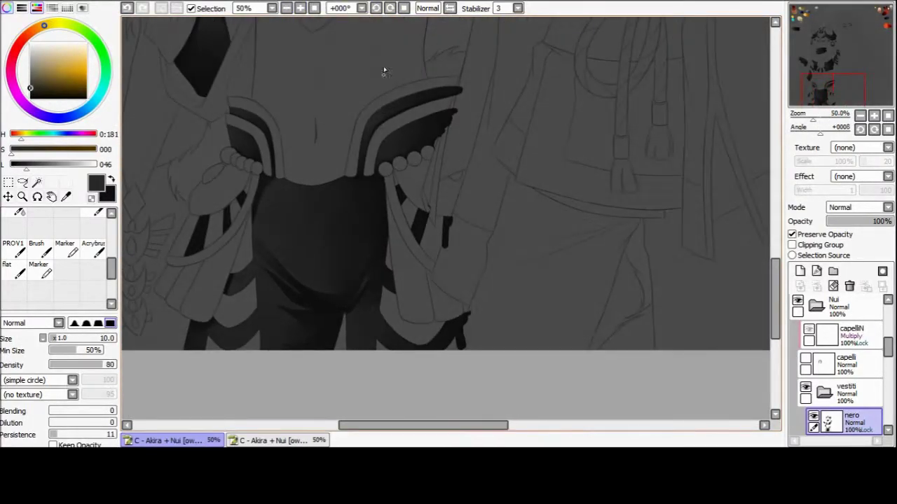
# - Refine the folds above the slit with black at size 10 and blend them with dark grey at size 29
pyautogui.press('Delete')
pyautogui.press('h')
pyautogui.scroll(-1, 297, 182)
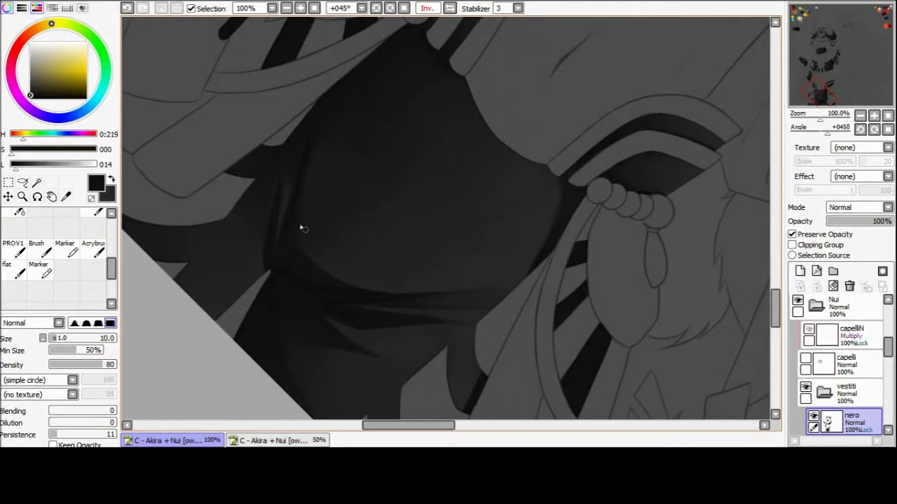
pyautogui.press('Delete')
pyautogui.press('b')
pyautogui.keyDown('alt'); pyautogui.click(296, 295); pyautogui.keyUp('alt')
pyautogui.press('Home')
pyautogui.press('h')
pyautogui.press('-')
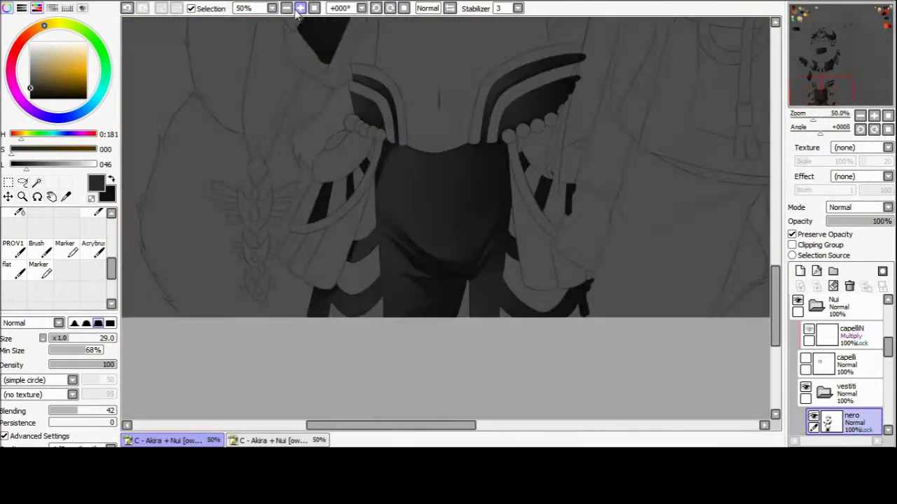
# - Blend the shading along the waist cloth's upper area with dark grey at size 62 and black at size 139
pyautogui.scroll(2, 375, 330)
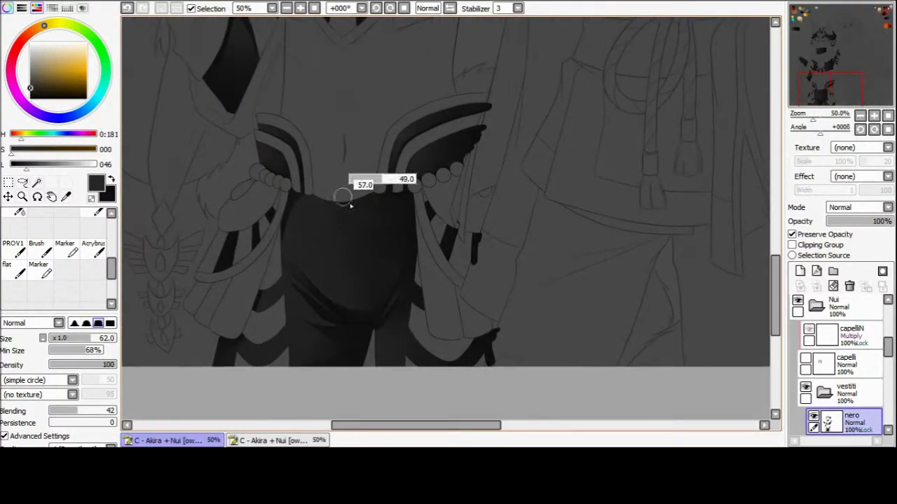
pyautogui.moveTo(350, 194); pyautogui.dragTo(375, 224)
pyautogui.keyDown('alt'); pyautogui.click(375, 204); pyautogui.keyUp('alt')
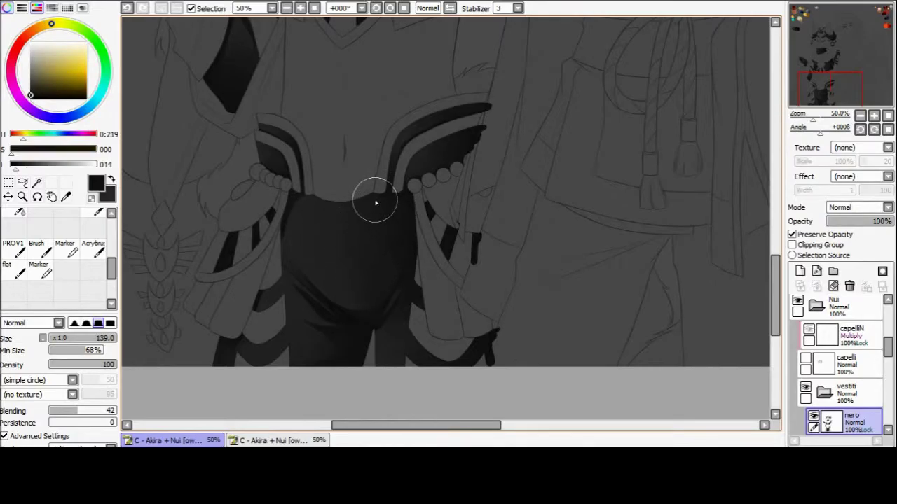
pyautogui.press('-')
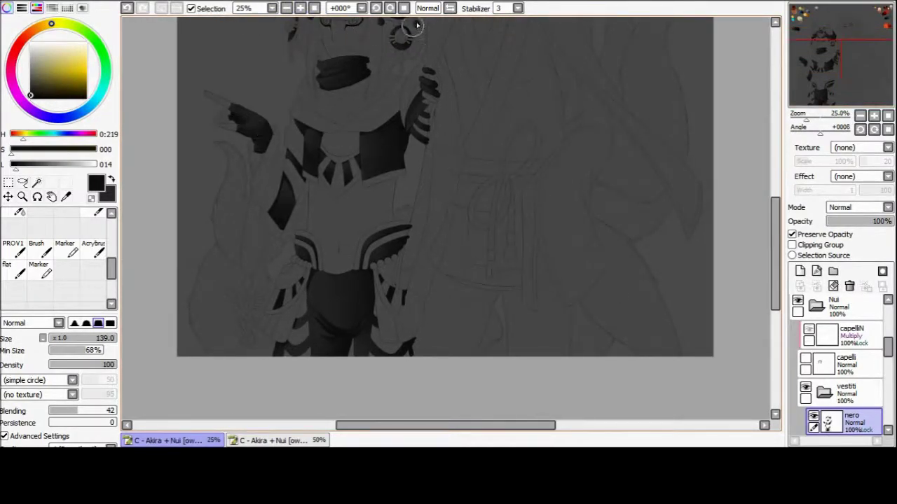
pyautogui.moveTo(256, 160); pyautogui.dragTo(420, 231)
# - Add a new layer clipped to nero and draw a sharp black crease at the waist cloth's side fold at size 10
pyautogui.press('+')
pyautogui.click(799, 271)
pyautogui.click(792, 244)
pyautogui.press('n')
pyautogui.scroll(1, 302, 240)
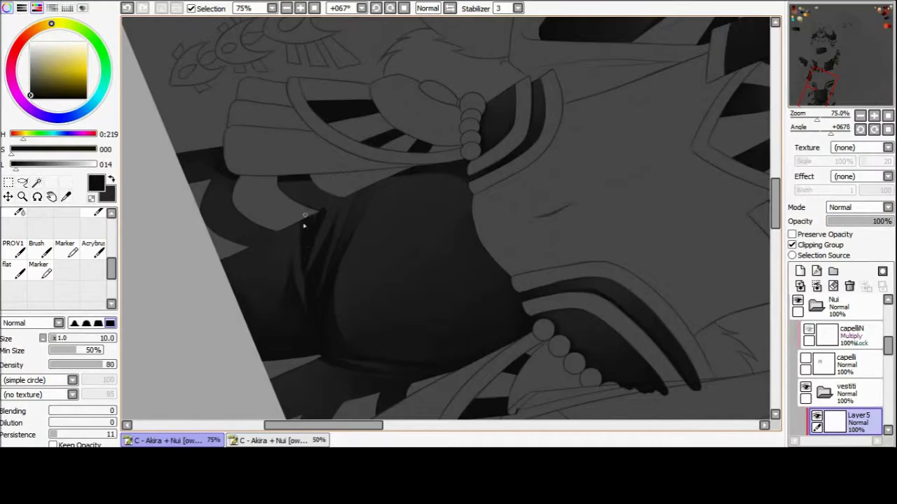
# - Soften the new creases on the waist cloth with the eraser at sizes 46 and 82, density 46
pyautogui.press('e')
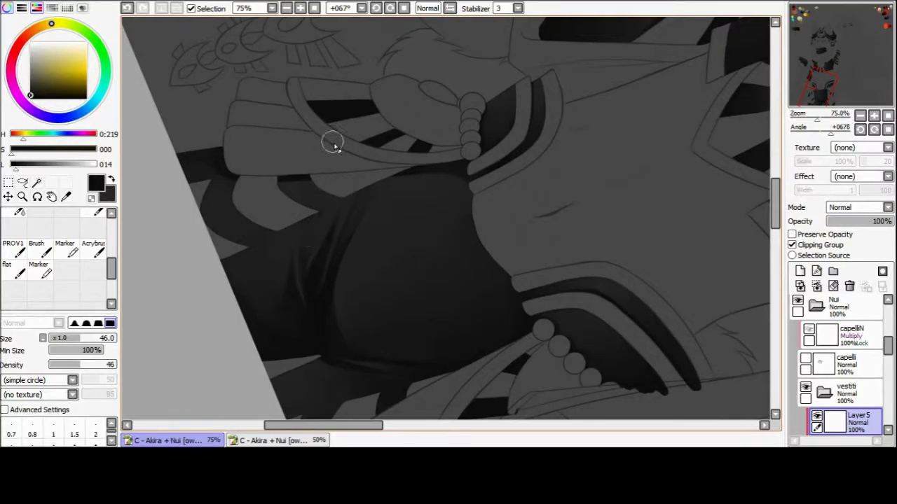
pyautogui.press('Delete')
pyautogui.moveTo(350, 94); pyautogui.dragTo(337, 84)
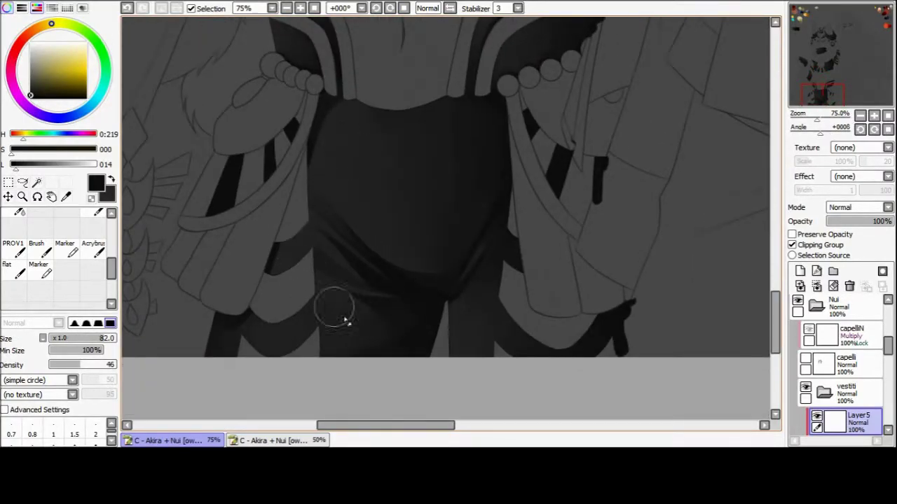
pyautogui.moveTo(344, 321); pyautogui.dragTo(310, 256)
# - Paint a black shadow along the waist cloth's upper edge at size 60 and fade it with the eraser at size 82
pyautogui.press('b')
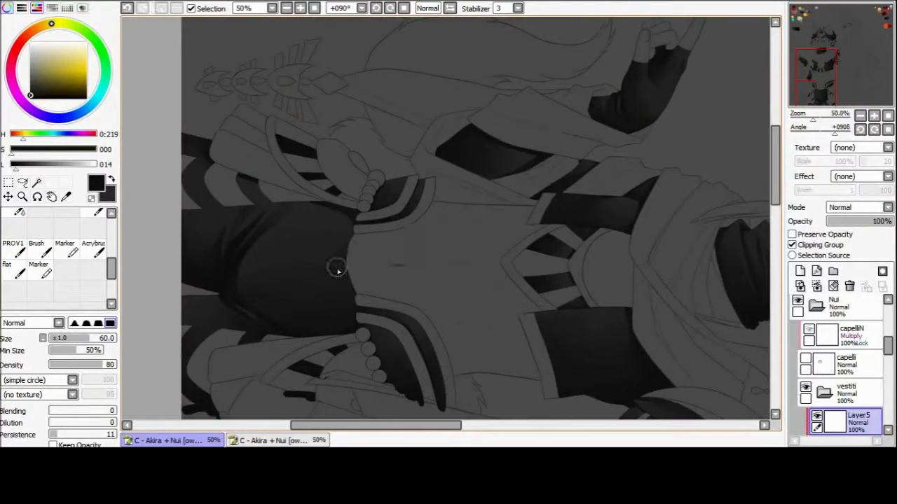
pyautogui.press('e')
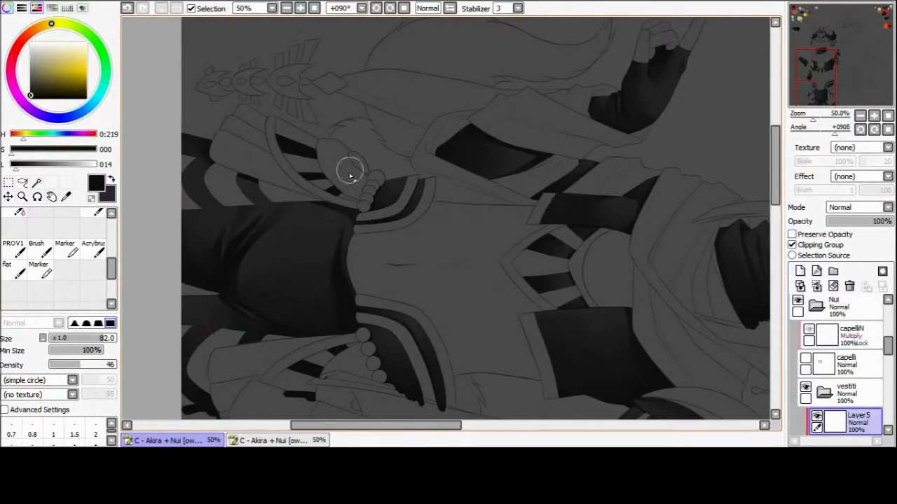
pyautogui.moveTo(393, 155)
pyautogui.mouseDown()
pyautogui.moveTo(450, 296)
pyautogui.moveTo(406, 180)
pyautogui.mouseUp()
pyautogui.press('n')
pyautogui.press('Home')
pyautogui.scroll(-2, 442, 116)
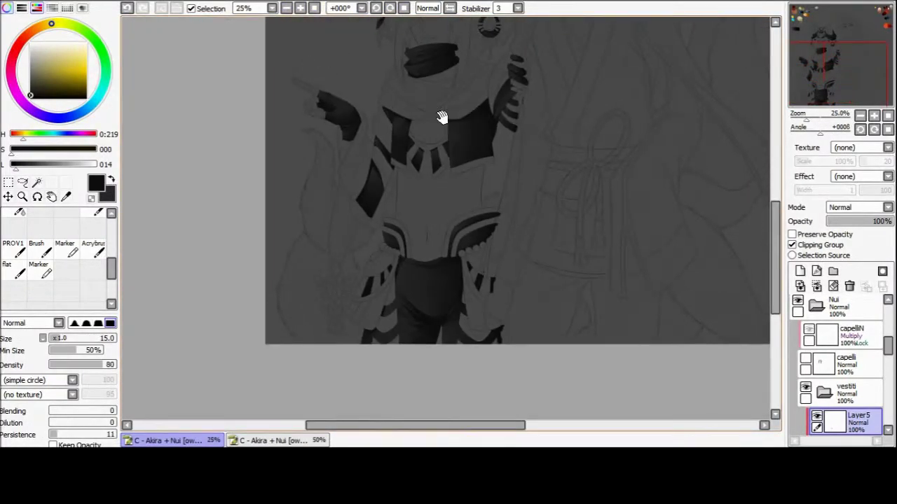
pyautogui.click(273, 440)
pyautogui.moveTo(280, 75); pyautogui.dragTo(264, 241)
pyautogui.click(218, 440)
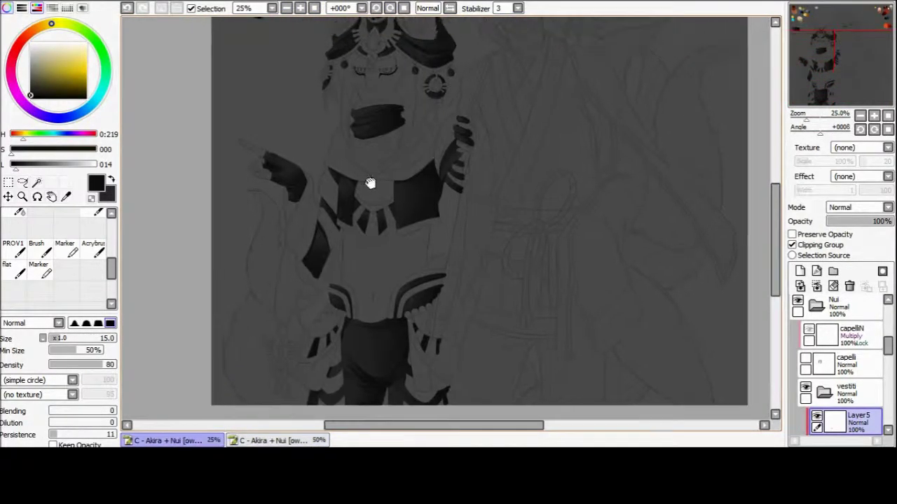
# - On the nero layer, shade the black gaps between the hip drapes beside the winged ornament with dark grey and black at size 21
pyautogui.moveTo(371, 184); pyautogui.dragTo(306, 50)
pyautogui.press('Delete')
pyautogui.press('Delete')
pyautogui.press('Delete')
pyautogui.scroll(2, 306, 50)
pyautogui.scroll(-3, 352, 140)
pyautogui.press('b')
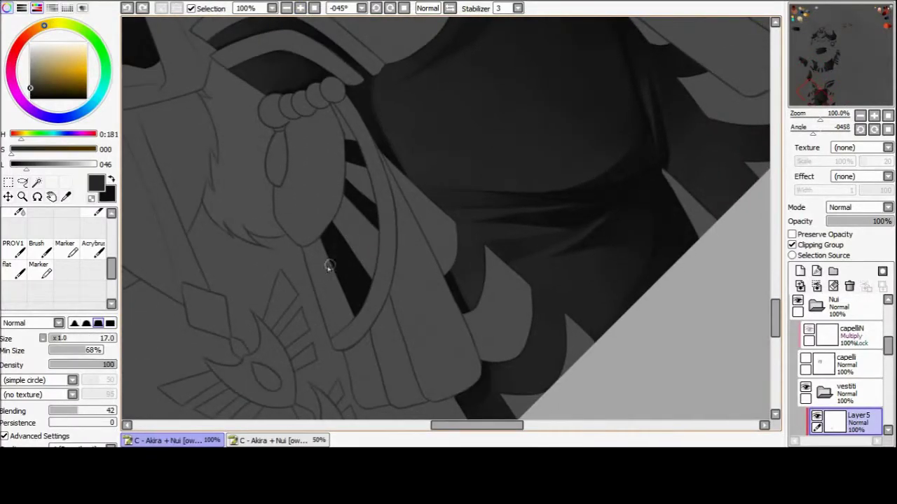
pyautogui.keyDown('ctrl'); pyautogui.click(359, 289); pyautogui.keyUp('ctrl')
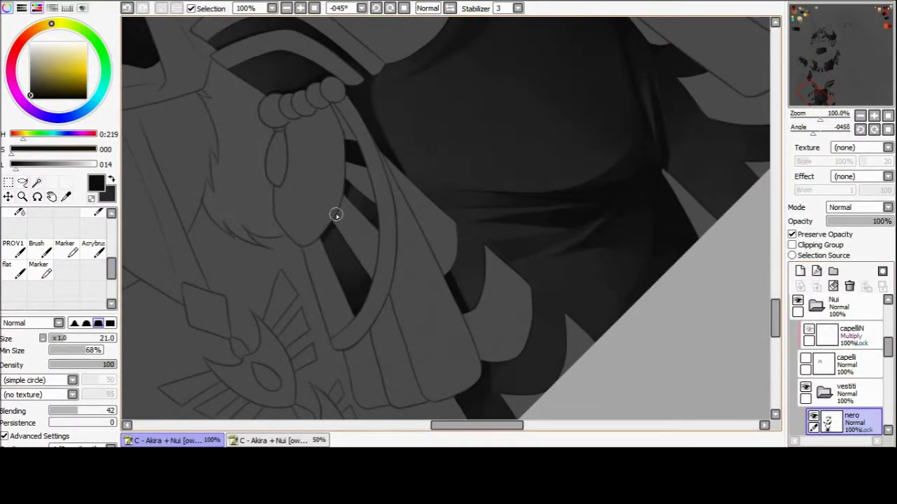
pyautogui.scroll(1, 365, 209)
pyautogui.keyDown('alt'); pyautogui.click(365, 205); pyautogui.keyUp('alt')
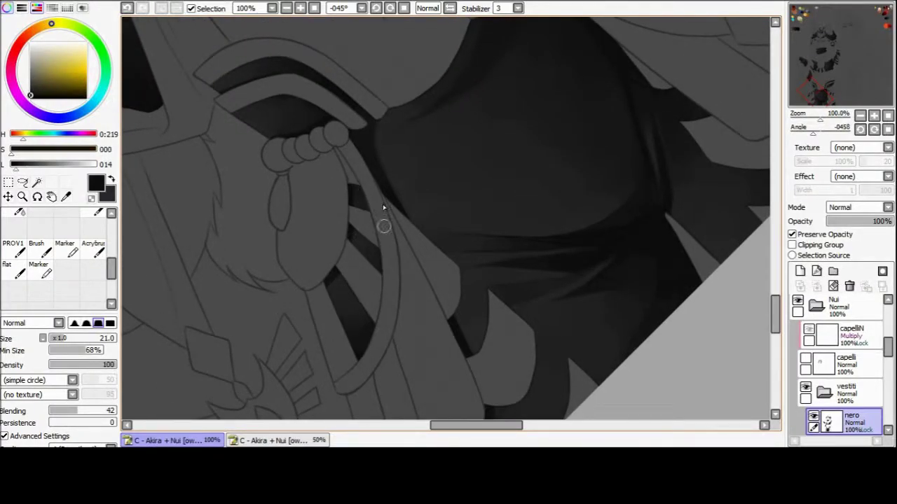
pyautogui.hotkey('ctrl', '-')
pyautogui.press('Home')
# - Paint dark grey highlights on the black gaps and short strip beneath the opposite hip's beads at size 45
pyautogui.keyDown('alt'); pyautogui.click(326, 236); pyautogui.keyUp('alt')
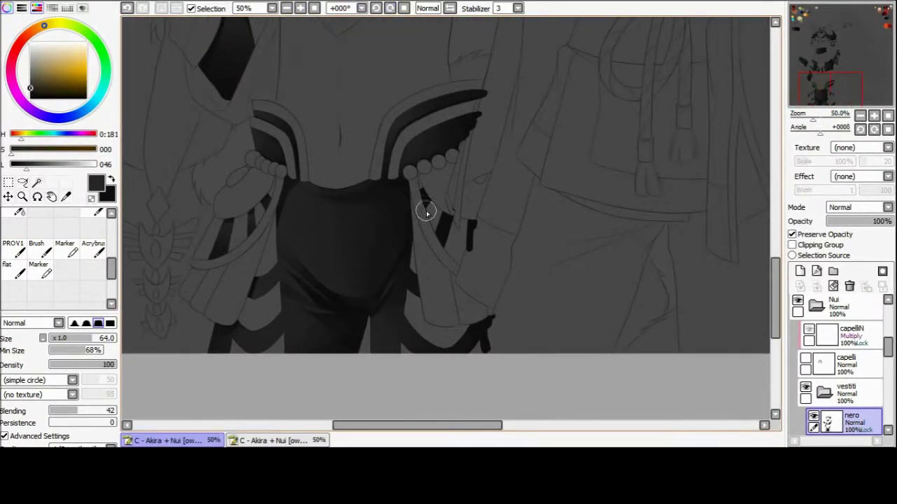
pyautogui.hotkey('ctrl', '+')
pyautogui.hotkey('ctrl', '+')
pyautogui.moveTo(367, 227); pyautogui.dragTo(394, 295)
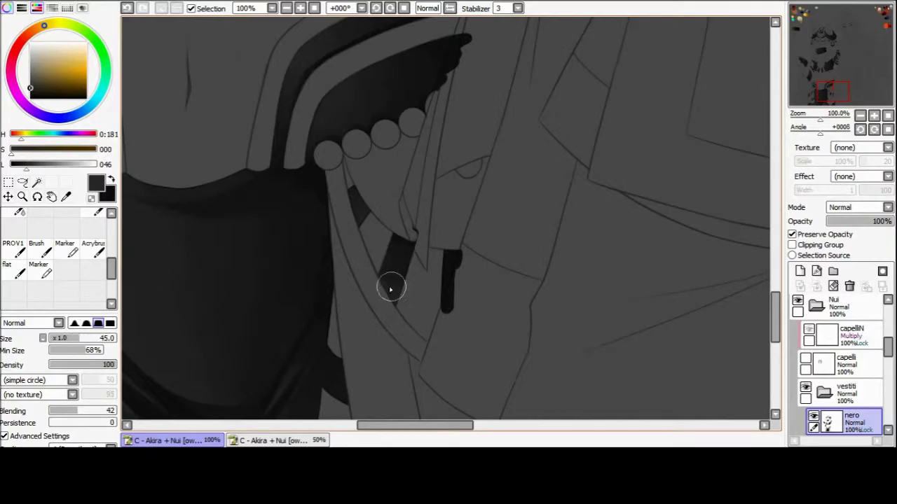
pyautogui.hscroll(-5, 442, 284)
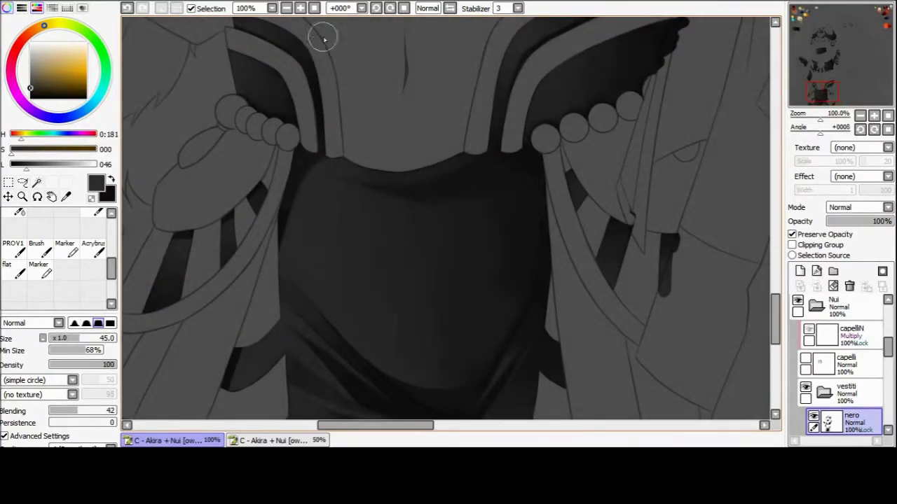
pyautogui.keyDown('alt'); pyautogui.click(287, 188); pyautogui.keyUp('alt')
pyautogui.click(286, 8)
pyautogui.click(286, 7)
pyautogui.click(286, 7)
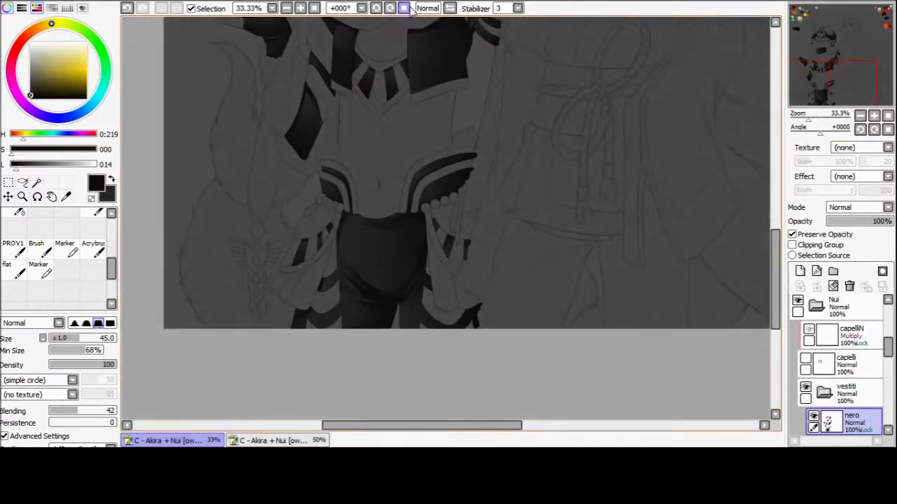
# - Pick the nero layer and shade the folds of the black neck scarf using an 8 px blending brush and sampled dark grays
pyautogui.moveTo(420, 176); pyautogui.dragTo(510, 207)
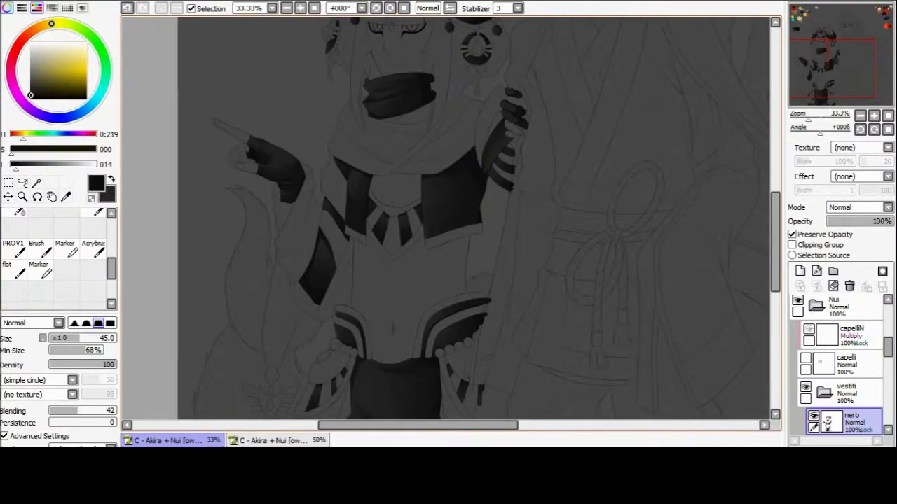
pyautogui.scroll(3, 344, 140)
pyautogui.scroll(-3, 886, 420)
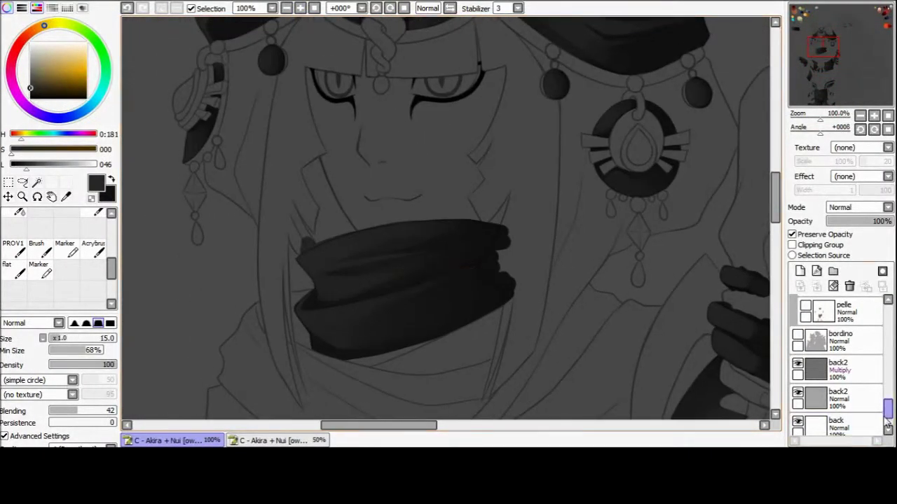
pyautogui.keyDown('ctrl'); pyautogui.keyDown('shift'); pyautogui.click(355, 306); pyautogui.keyUp('shift'); pyautogui.keyUp('ctrl')
pyautogui.moveTo(437, 297); pyautogui.dragTo(340, 273)
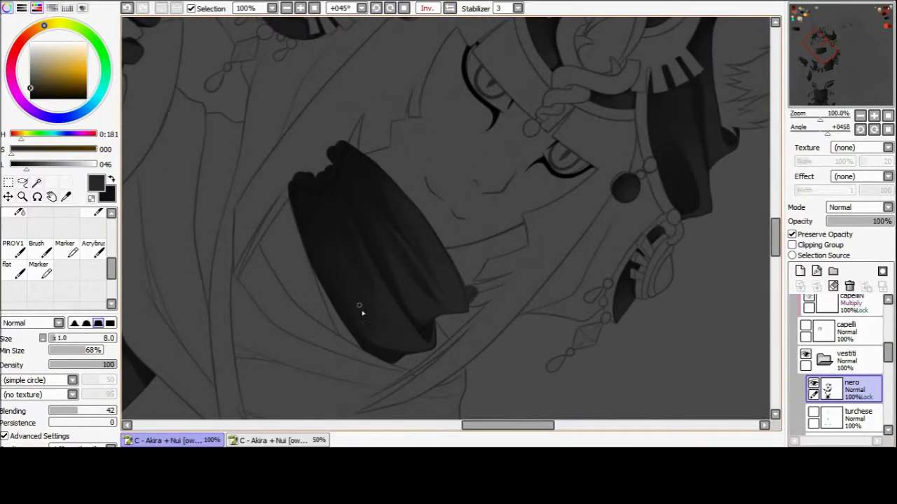
pyautogui.keyDown('alt'); pyautogui.click(365, 287); pyautogui.keyUp('alt')
pyautogui.moveTo(373, 330); pyautogui.dragTo(327, 227)
pyautogui.keyDown('alt'); pyautogui.click(532, 240); pyautogui.keyUp('alt')
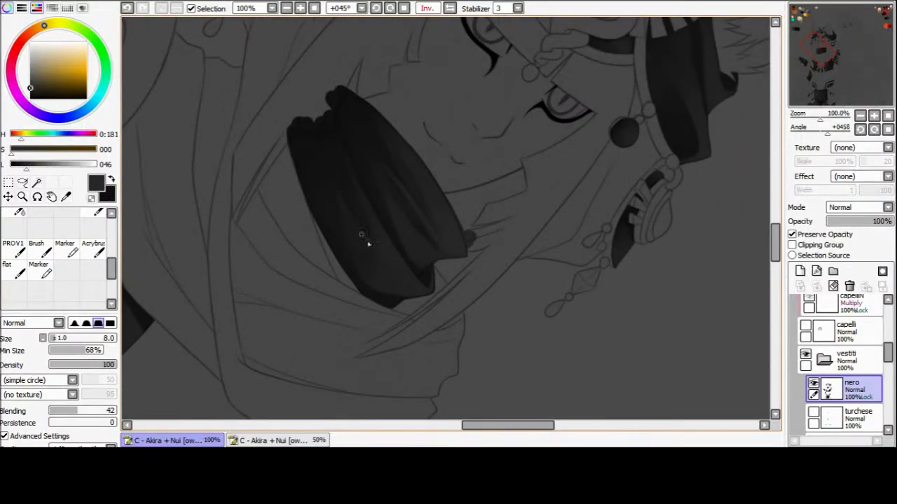
# - Undo the last scarf stroke and refine the folds with fine strokes in sampled near-black, using brush sizes of 4 and 5
pyautogui.hotkey('ctrl', 'z')
pyautogui.keyDown('alt'); pyautogui.click(329, 201); pyautogui.keyUp('alt')
pyautogui.moveTo(330, 221); pyautogui.dragTo(351, 238)
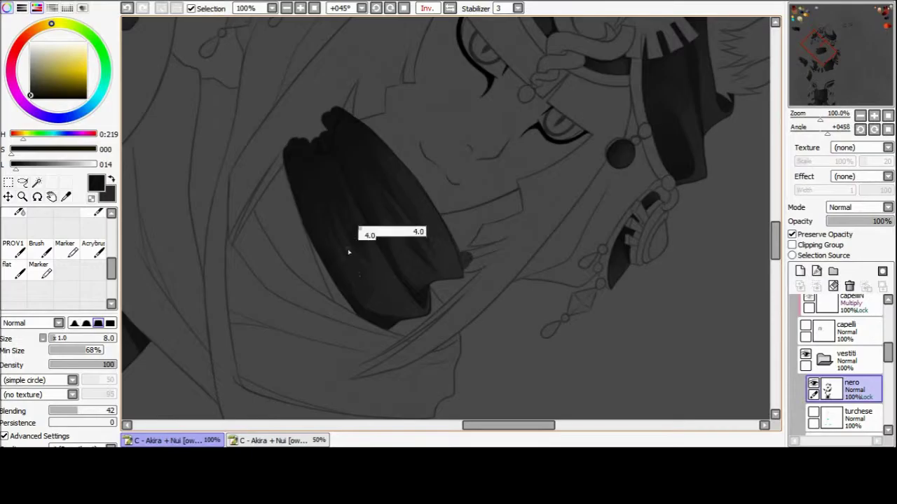
pyautogui.keyDown('alt'); pyautogui.click(360, 286); pyautogui.keyUp('alt')
pyautogui.keyDown('alt'); pyautogui.click(329, 202); pyautogui.keyUp('alt')
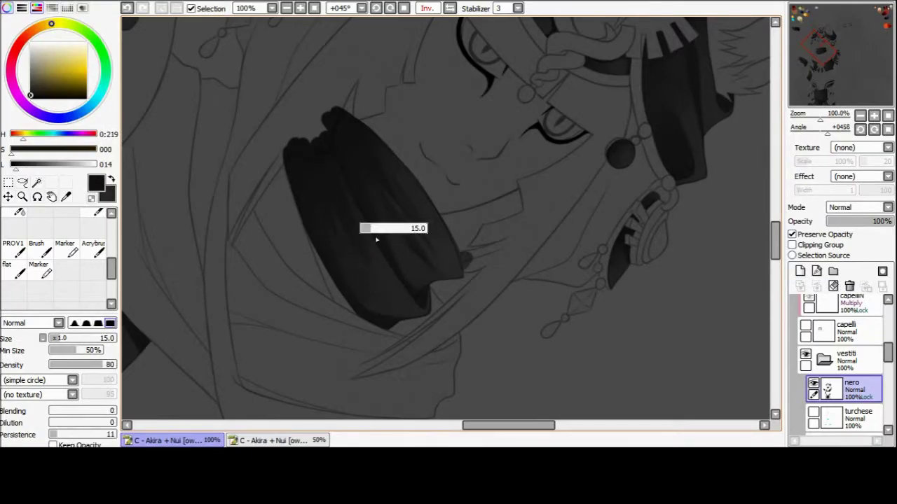
pyautogui.moveTo(329, 202); pyautogui.dragTo(329, 228)
pyautogui.press('Home')
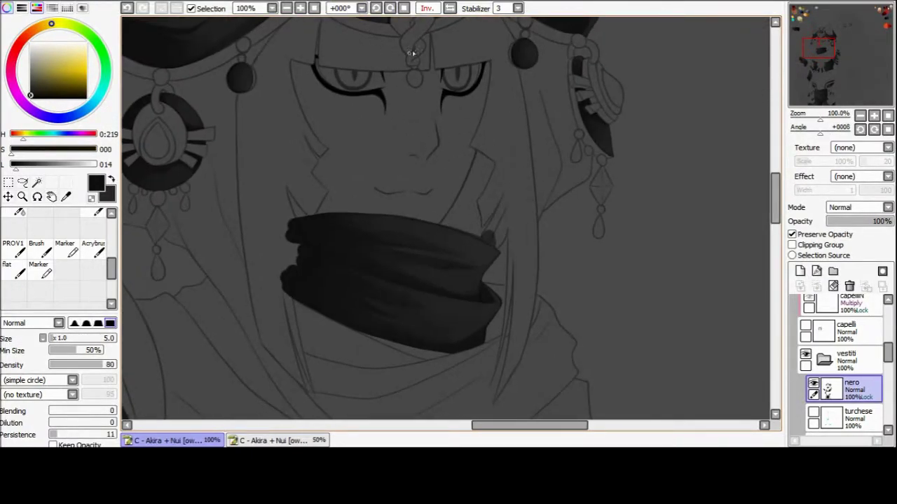
# - Paint and blend the scarf's lower folds in sampled dark gray with brushes sized 34 and 19
pyautogui.moveTo(412, 53); pyautogui.dragTo(348, 88)
pyautogui.moveTo(325, 265); pyautogui.dragTo(326, 295)
pyautogui.press('b')
pyautogui.keyDown('alt'); pyautogui.click(325, 261); pyautogui.keyUp('alt')
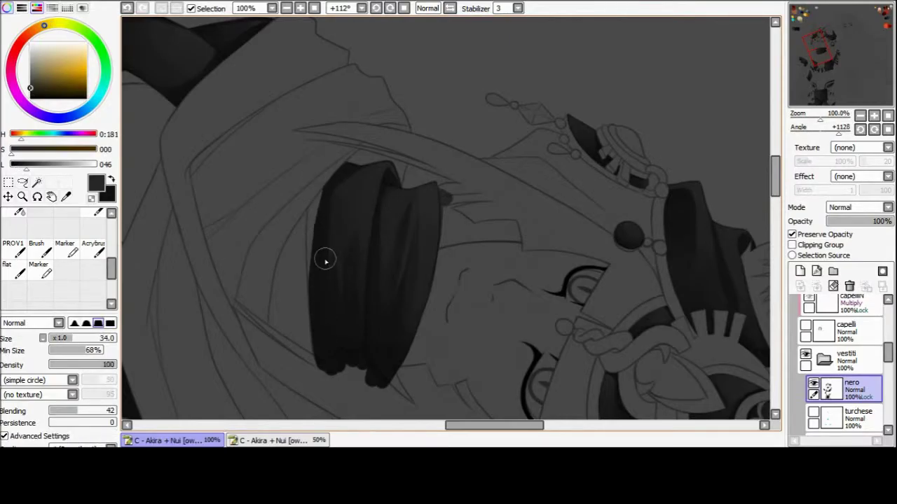
pyautogui.press('n')
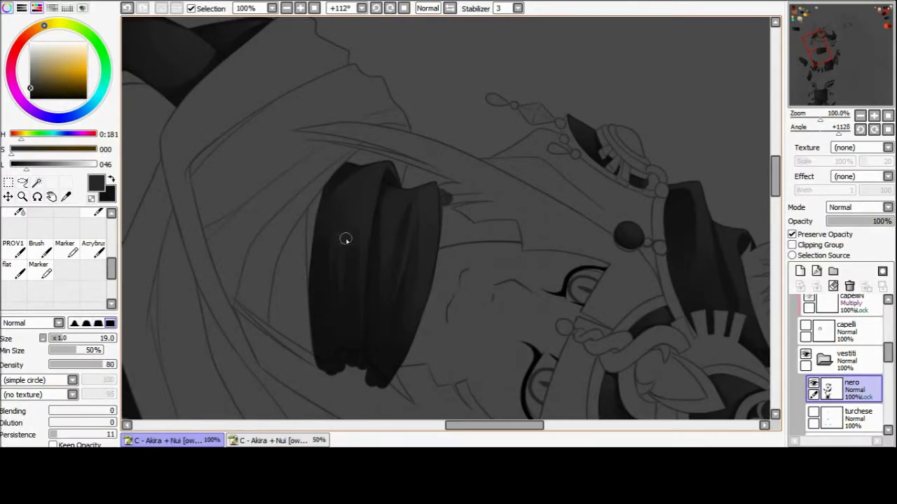
pyautogui.keyDown('alt'); pyautogui.click(330, 298); pyautogui.keyUp('alt')
# - Create a new layer above nero and clip it to the nero layer
pyautogui.press('Home')
pyautogui.press('Insert')
pyautogui.press('End')
pyautogui.press('End')
pyautogui.press('End')
pyautogui.press('End')
pyautogui.press('End')
pyautogui.press('End')
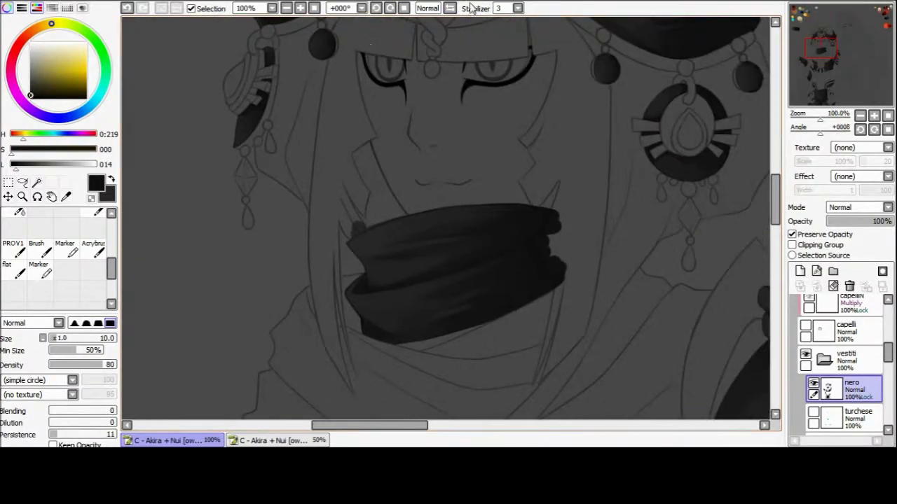
pyautogui.hotkey('ctrl', 'shift', 'n')
pyautogui.hotkey('ctrl', 'alt', 'g')
# - Refine the scarf's dark fold edges on the clipped layer with the eraser and a 10 px near-black brush
pyautogui.press('e')
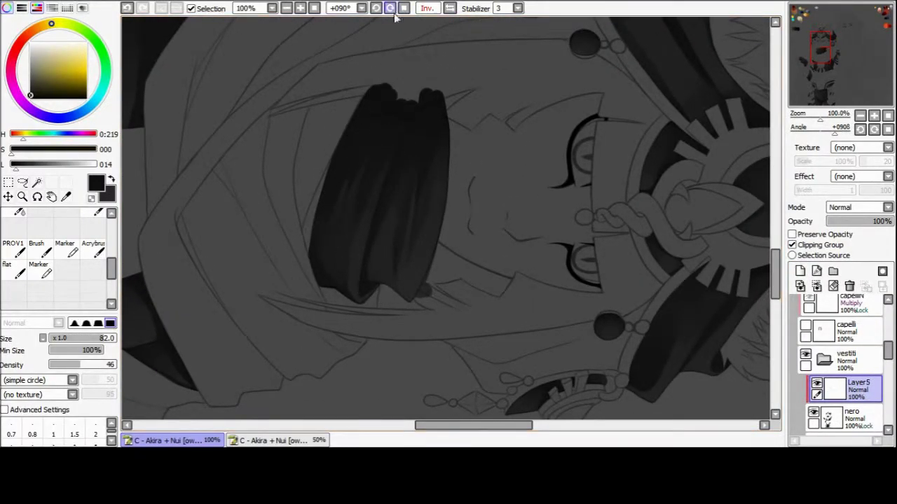
pyautogui.scroll(1, 337, 287)
pyautogui.press('n')
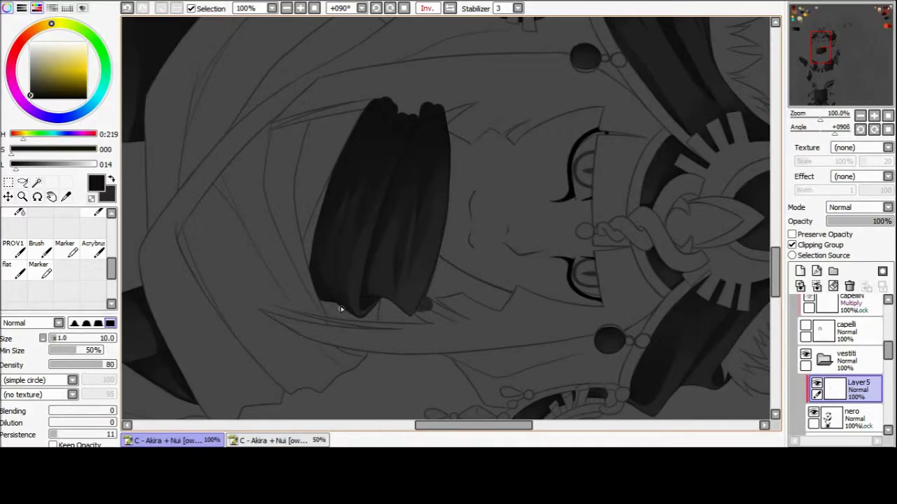
pyautogui.press('Home')
pyautogui.press('Insert')
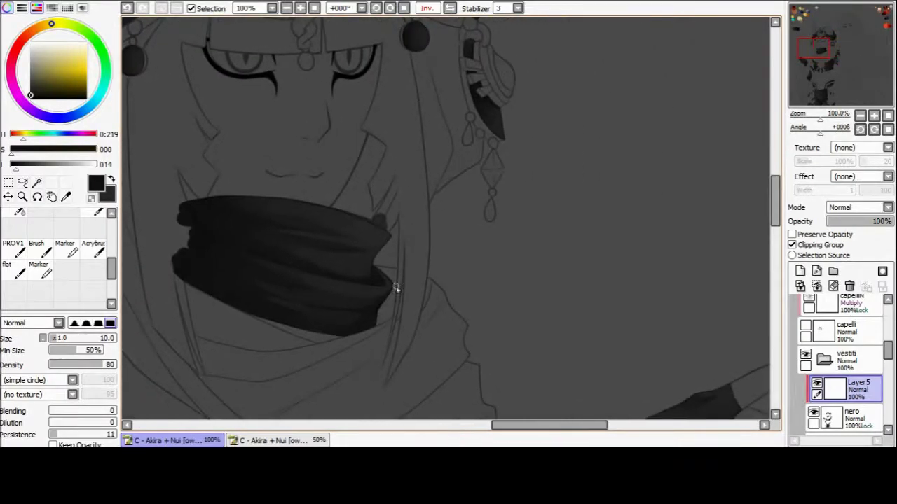
# - Deepen the shadow between the scarf folds with a 37 px near-black brush and soften it with an 82 px eraser
pyautogui.scroll(-2, 394, 286)
pyautogui.moveTo(412, 267); pyautogui.dragTo(655, 267)
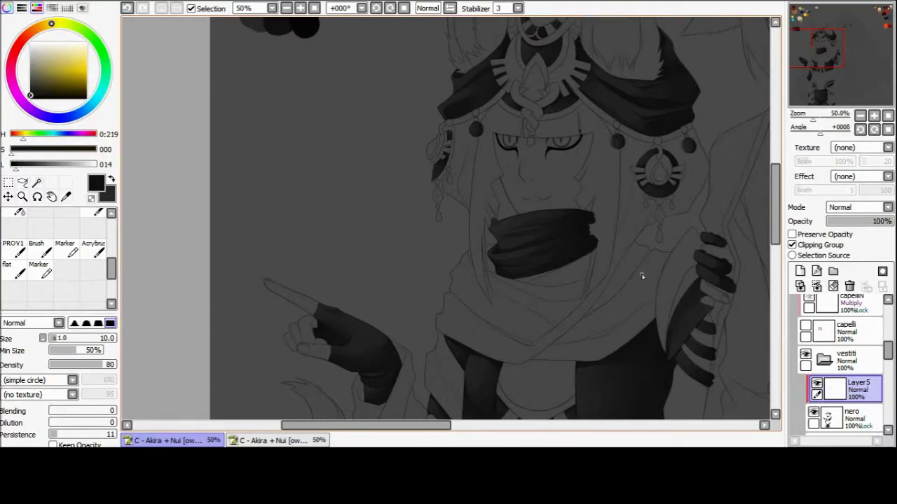
pyautogui.moveTo(559, 234); pyautogui.dragTo(533, 221)
pyautogui.click(390, 7)
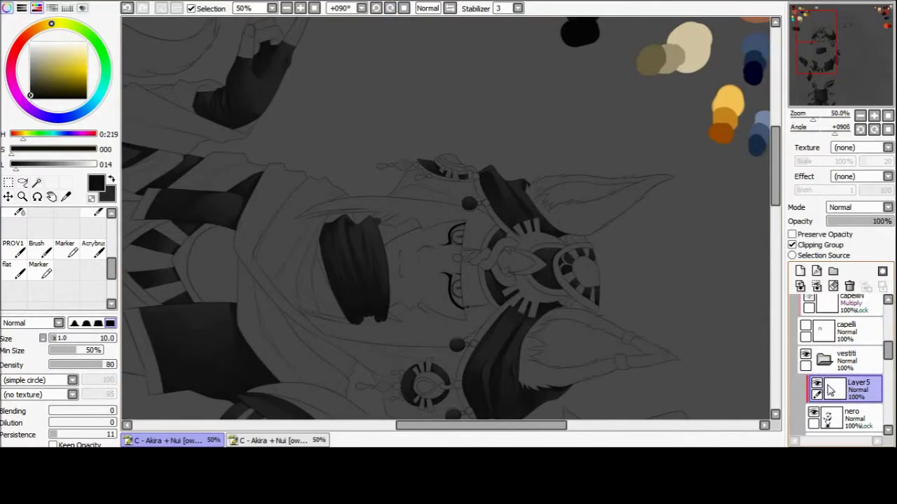
pyautogui.scroll(2, 330, 198)
pyautogui.moveTo(330, 198); pyautogui.dragTo(323, 196)
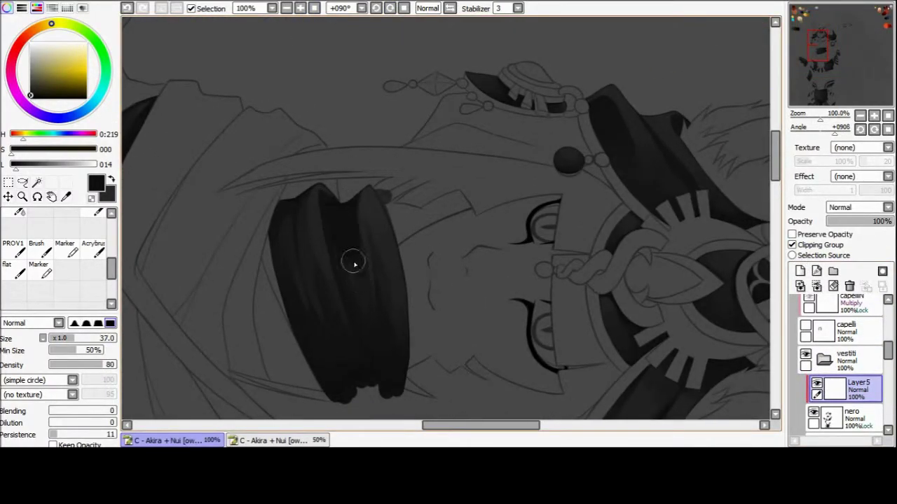
pyautogui.press('e')
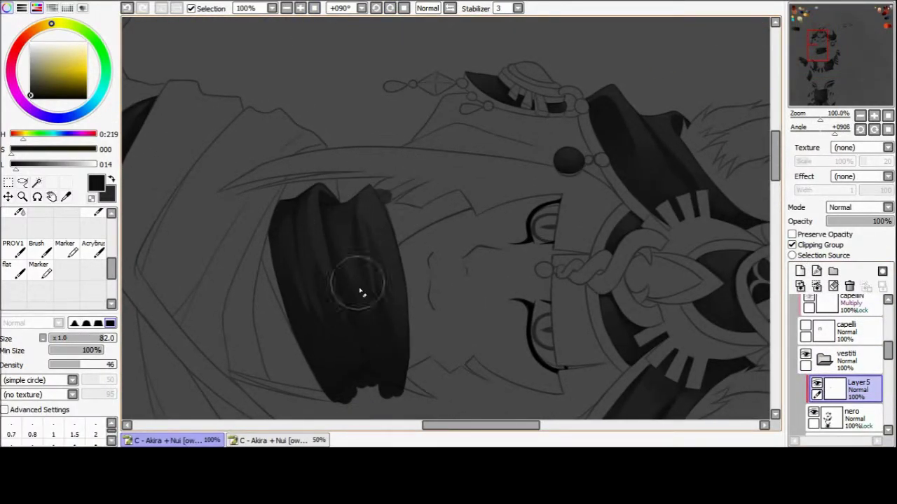
pyautogui.press('b')
pyautogui.press('Delete')
pyautogui.scroll(-3, 378, 210)
pyautogui.press('n')
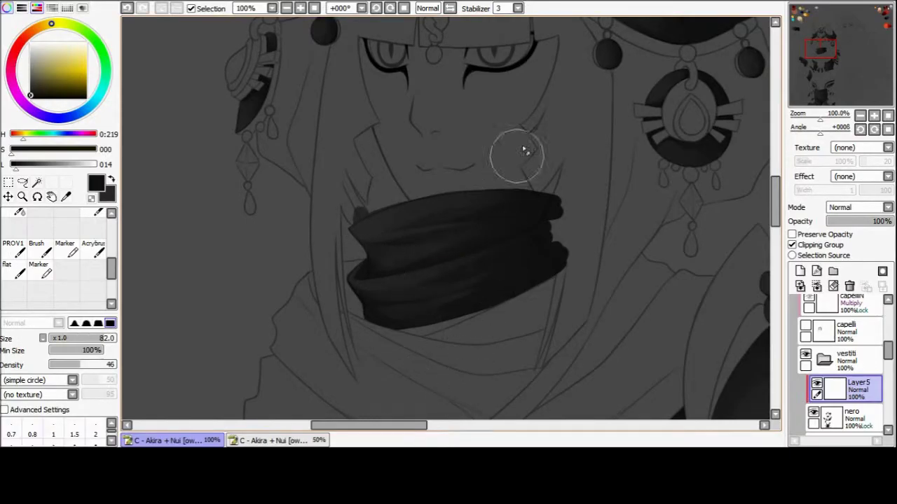
# - Inspect the scarf shading in the mirrored view and against the whole figure at 25% zoom
pyautogui.press('End')
pyautogui.press('End')
pyautogui.press('End')
pyautogui.press('End')
pyautogui.press('End')
pyautogui.press('End')
pyautogui.press('h')
pyautogui.press('Delete')
pyautogui.press('h')
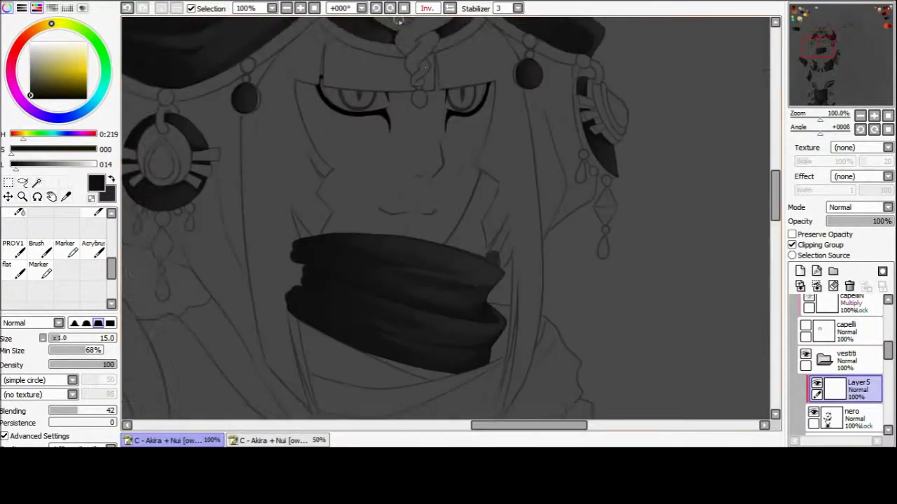
pyautogui.press('-')
pyautogui.press('-')
pyautogui.press('-')
pyautogui.press('-')
pyautogui.moveTo(358, 194); pyautogui.dragTo(339, 148)
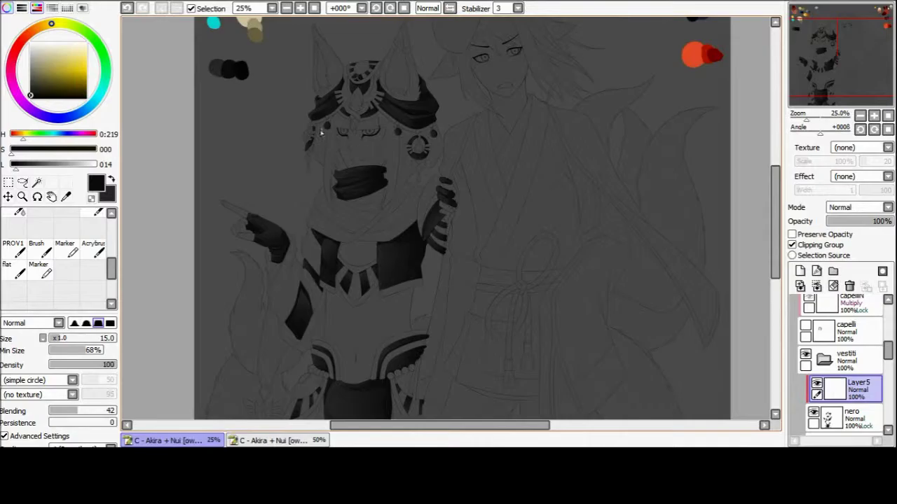
# - Darken the large black chest panel beside the raised arm with an 83 px brush and soften the shadow with a 192 px eraser
pyautogui.scroll(3, 397, 234)
pyautogui.moveTo(396, 234); pyautogui.dragTo(506, 115)
pyautogui.press('b')
pyautogui.moveTo(400, 314); pyautogui.dragTo(413, 281)
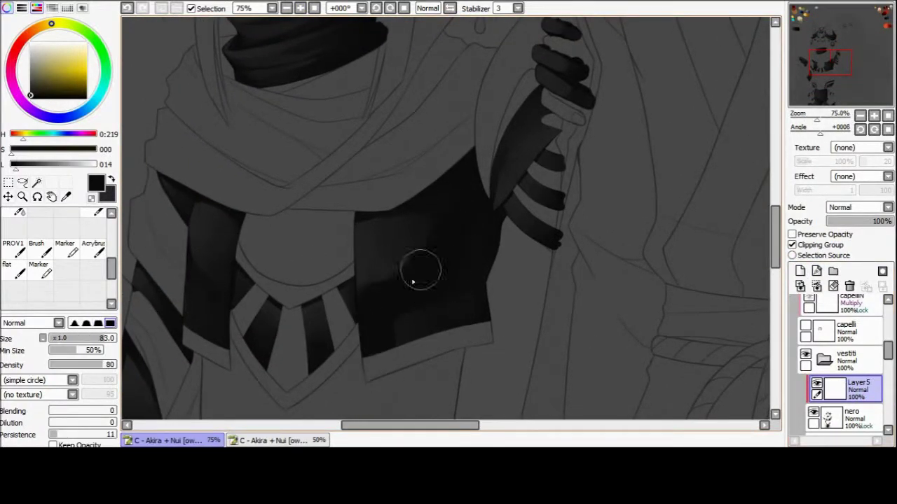
pyautogui.press('e')
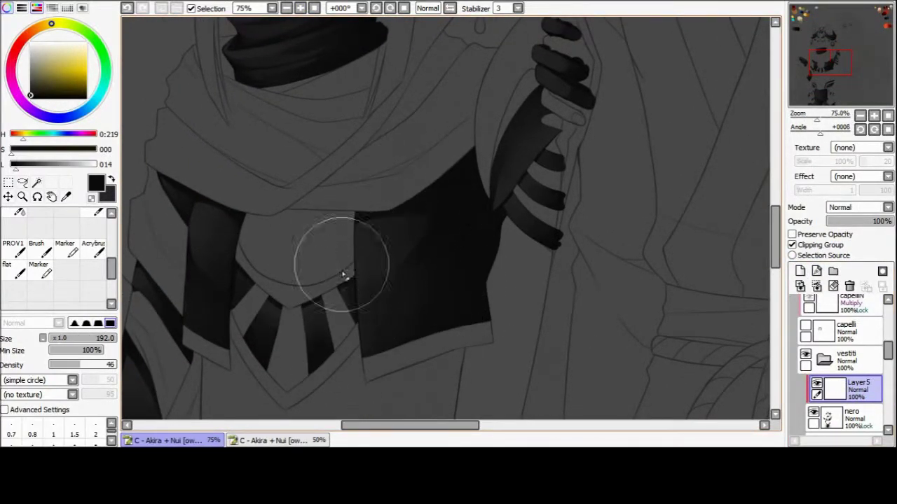
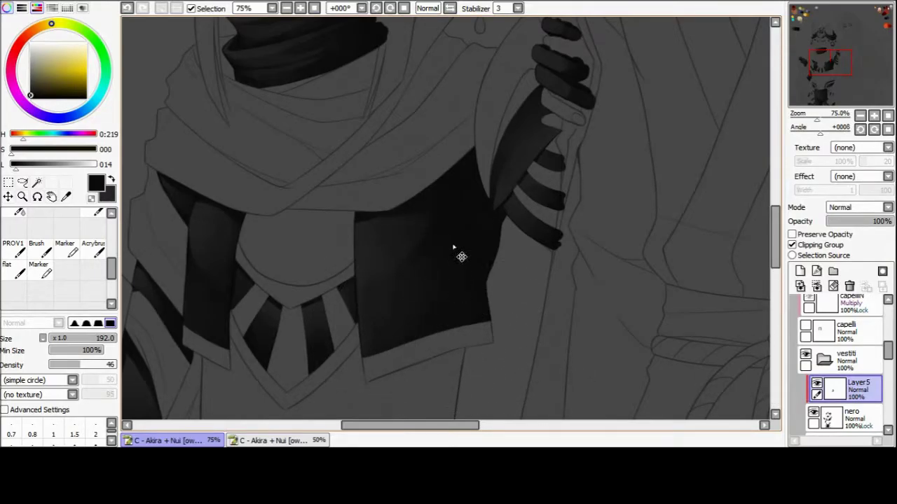
# - Shade the black forearm covering near the fingers with a 35 px brush and merge the clipped layer into nero
pyautogui.press('b')
pyautogui.moveTo(558, 128); pyautogui.dragTo(454, 226)
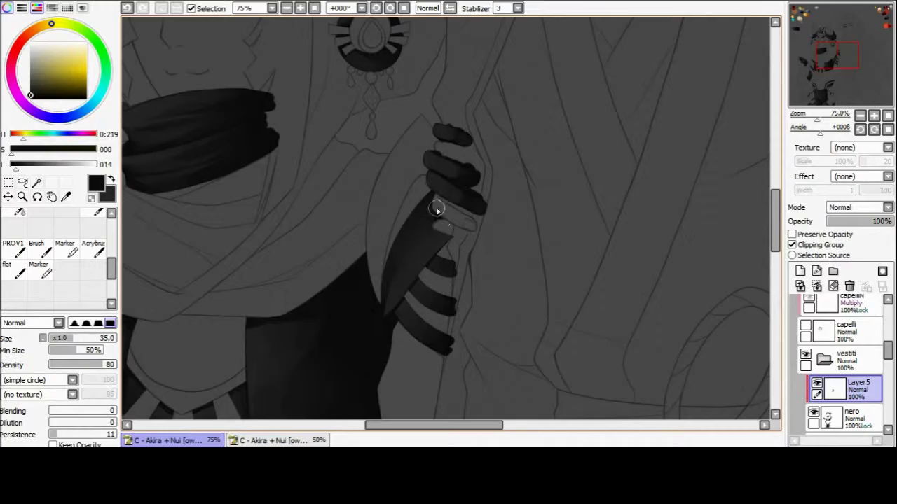
pyautogui.press('n')
pyautogui.hotkey('ctrl', 'e')
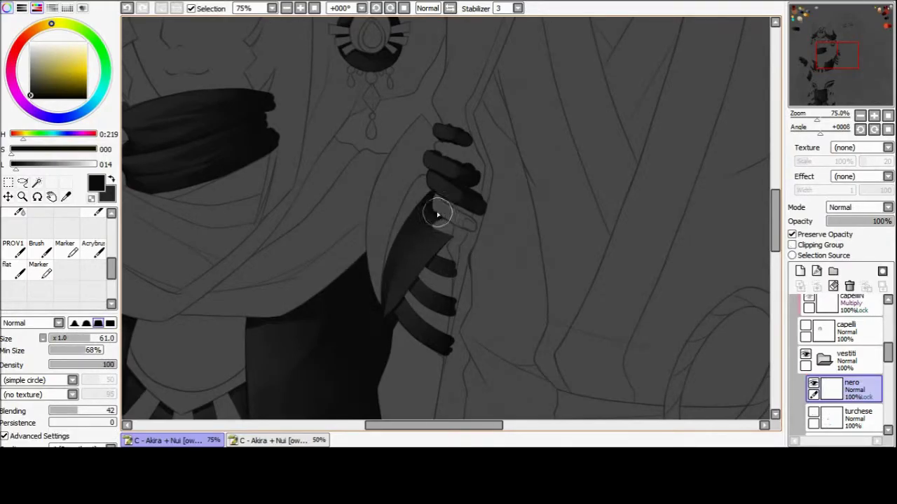
# - Add a new layer above nero and paint thin scarf fold highlights in sampled dark gray with a 10 px brush, softened with a 192 px eraser
pyautogui.scroll(-3, 414, 322)
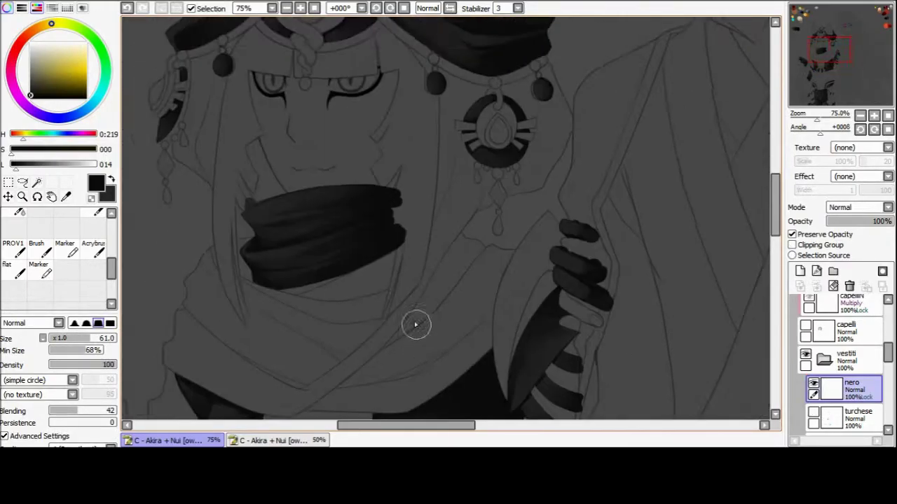
pyautogui.moveTo(308, 104); pyautogui.dragTo(337, 155)
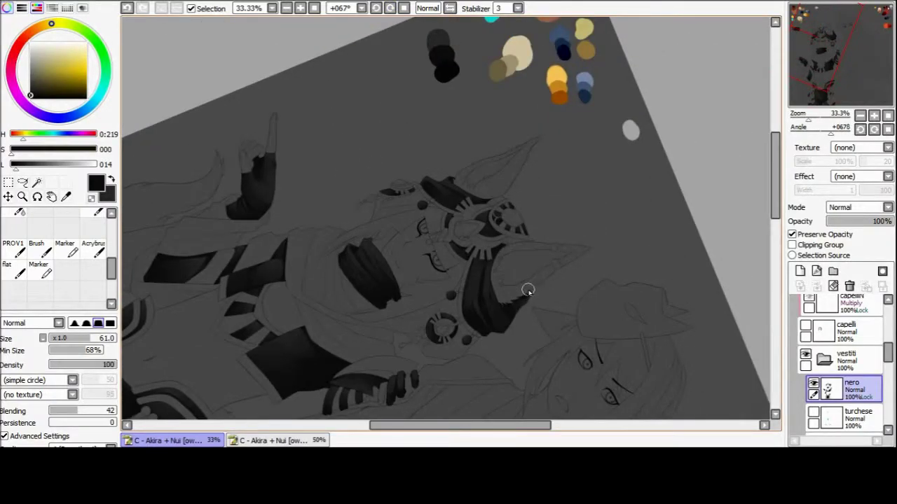
pyautogui.scroll(5, 528, 289)
pyautogui.scroll(-1, 367, 270)
pyautogui.press('b')
pyautogui.click(800, 270)
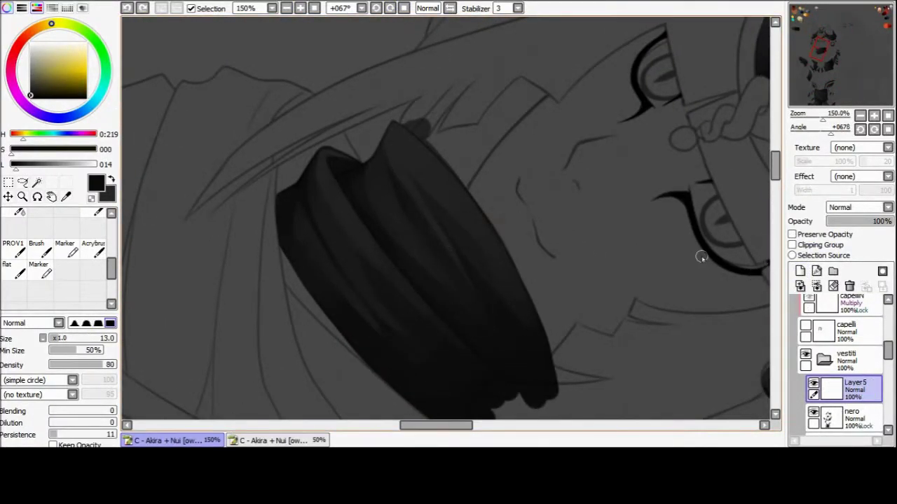
pyautogui.press('[')
pyautogui.keyDown('alt'); pyautogui.click(350, 268); pyautogui.keyUp('alt')
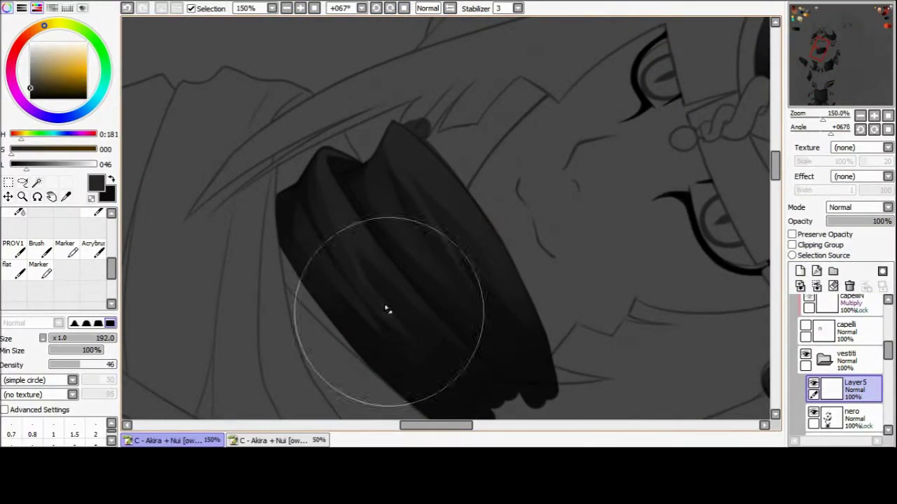
pyautogui.click(404, 8)
pyautogui.click(286, 7)
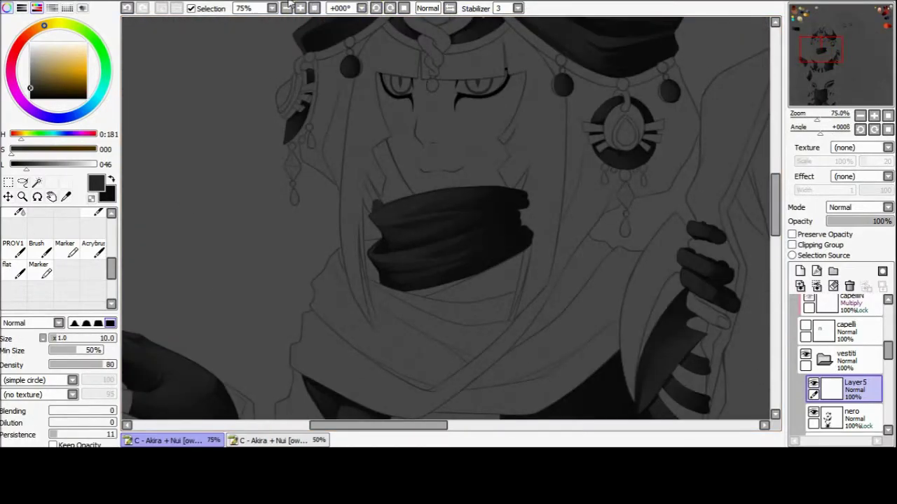
# - Merge the highlight layer into nero and refine the headdress cloth beside the rayed ornament with a 12 px brush
pyautogui.scroll(5, 449, 217)
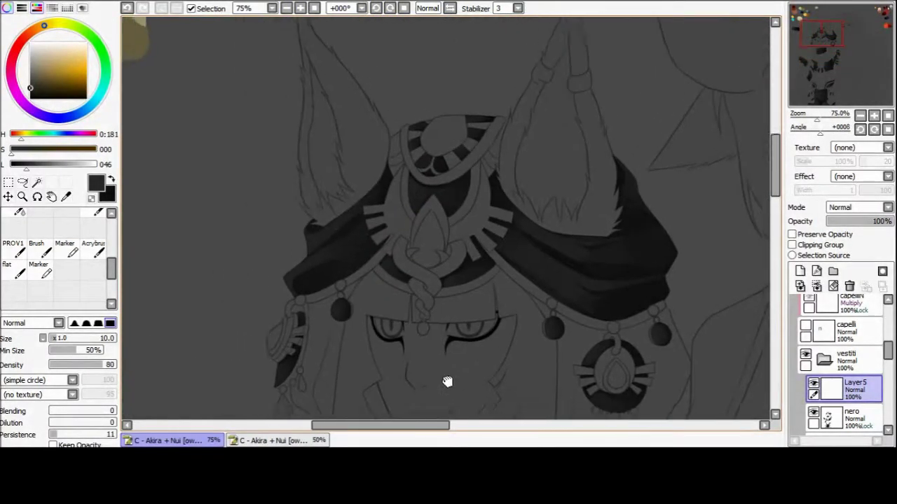
pyautogui.click(299, 8)
pyautogui.hotkey('ctrl', 'z')
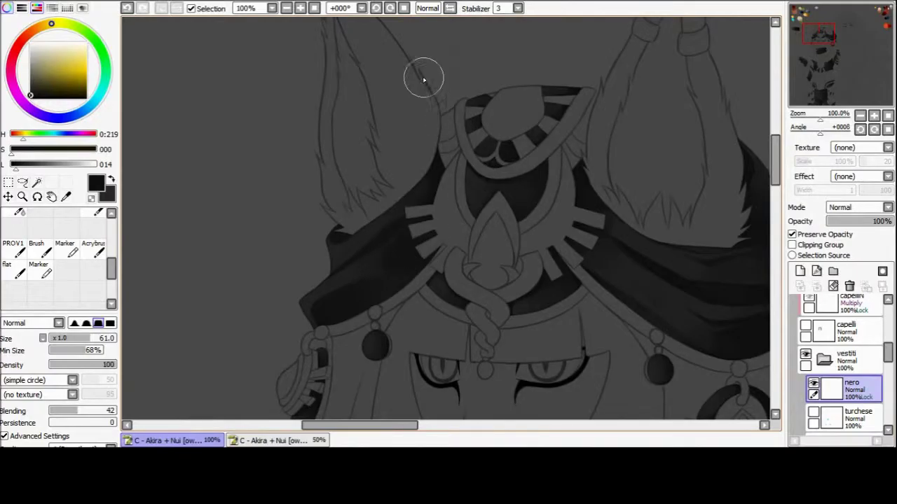
pyautogui.moveTo(423, 80); pyautogui.dragTo(387, 313)
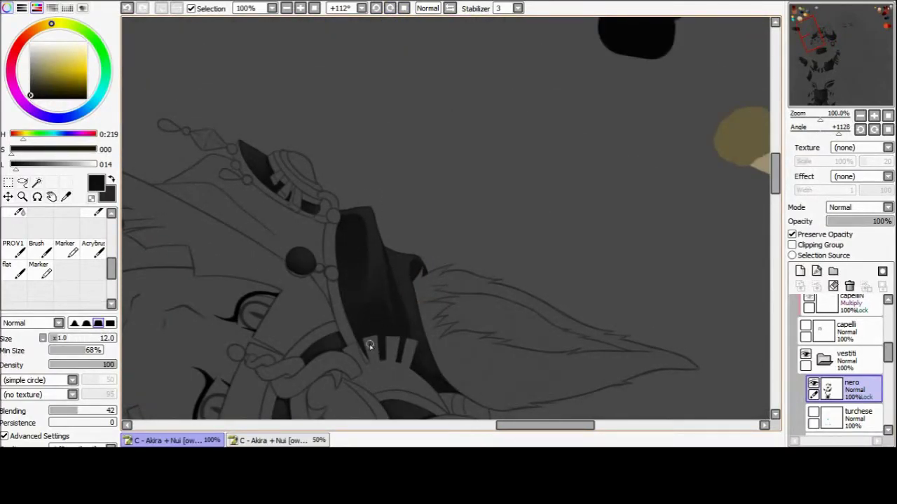
pyautogui.press('Home')
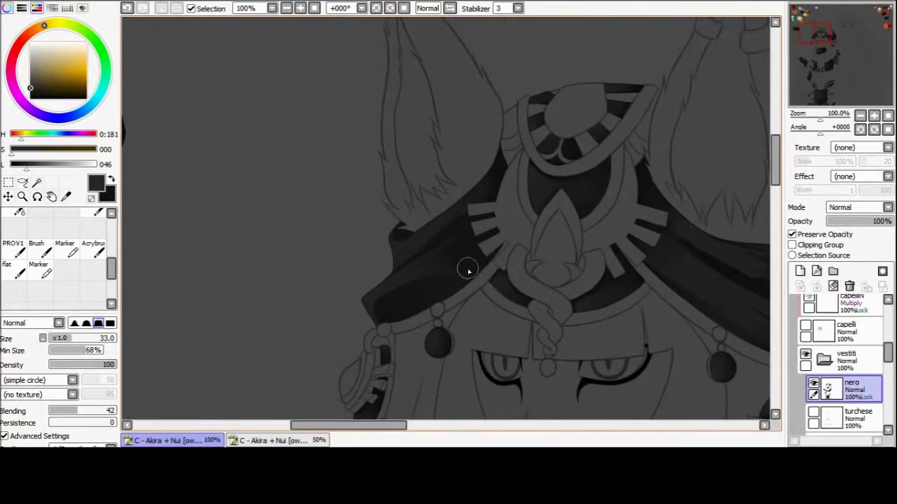
# - Blend dark shading into the headdress cloth below the ear and the round hanging bead with a 33 px brush
pyautogui.moveTo(562, 250); pyautogui.dragTo(395, 298)
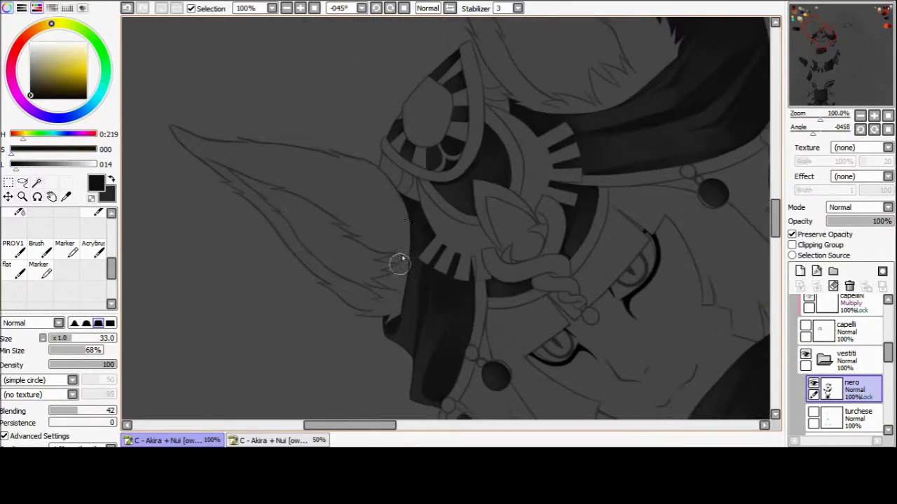
pyautogui.press('Home')
pyautogui.moveTo(435, 240); pyautogui.dragTo(465, 171)
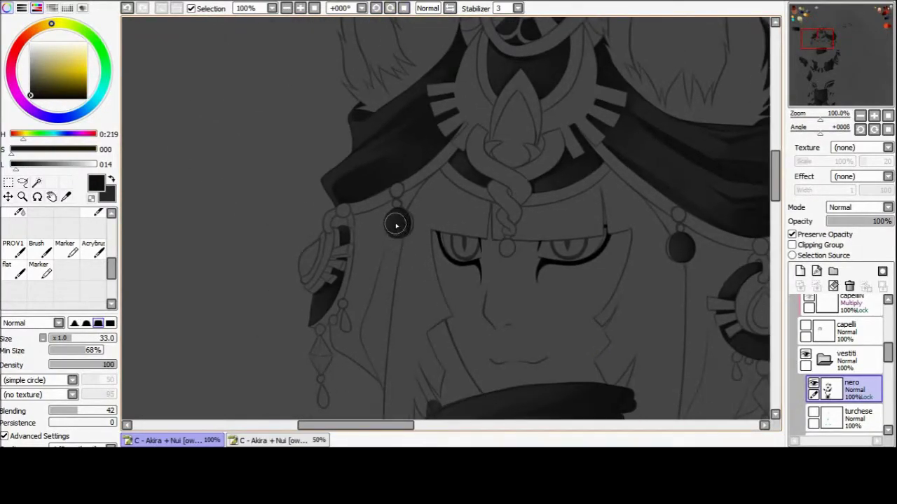
pyautogui.scroll(2, 380, 272)
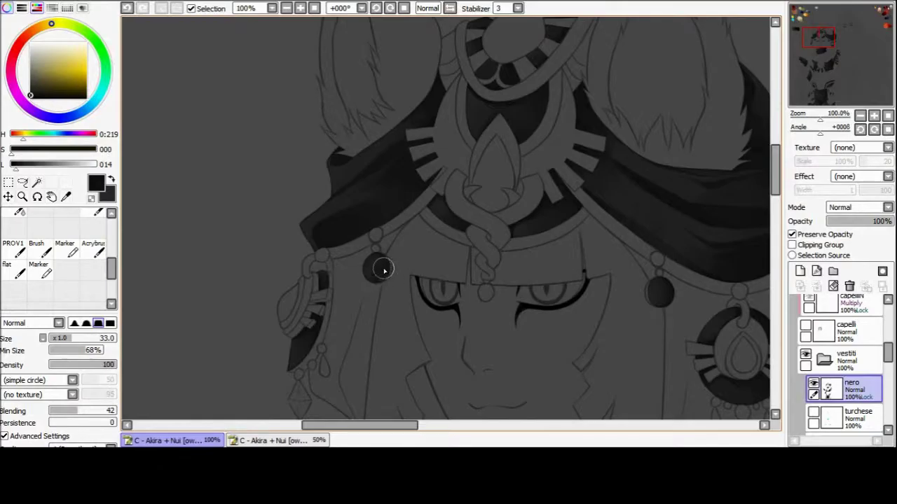
# - Smooth the shading on the raised forearm covering with a 57 px brush and check the whole figure at 25% zoom
pyautogui.scroll(-10, 384, 270)
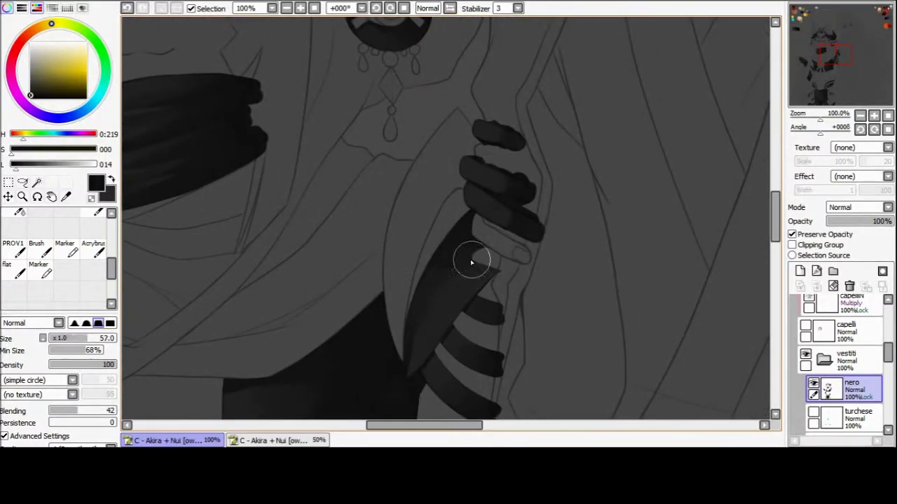
pyautogui.scroll(-6, 505, 308)
pyautogui.hotkey('ctrl', '-')
pyautogui.hotkey('ctrl', '-')
pyautogui.hotkey('ctrl', '-')
pyautogui.hotkey('ctrl', '-')
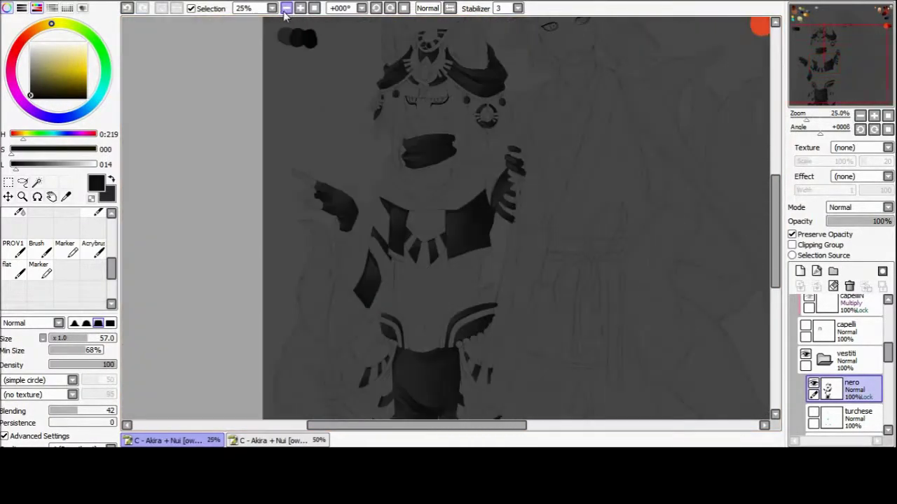
# - Add a layer clipped to nero and paint dark creases at the upper thigh with a 10 px brush, softened with an 82 px eraser
pyautogui.hotkey('ctrl', '+')
pyautogui.hotkey('ctrl', '+')
pyautogui.hotkey('ctrl', '+')
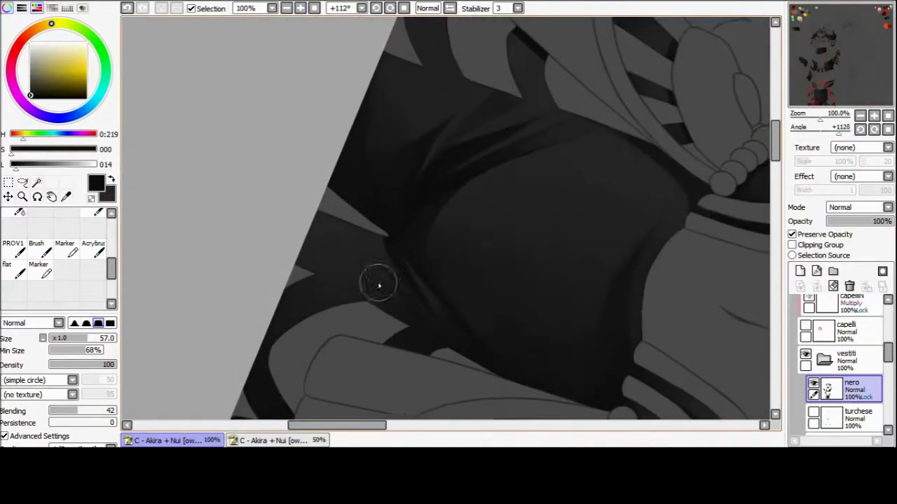
pyautogui.hotkey('ctrl', 'alt', 'g')
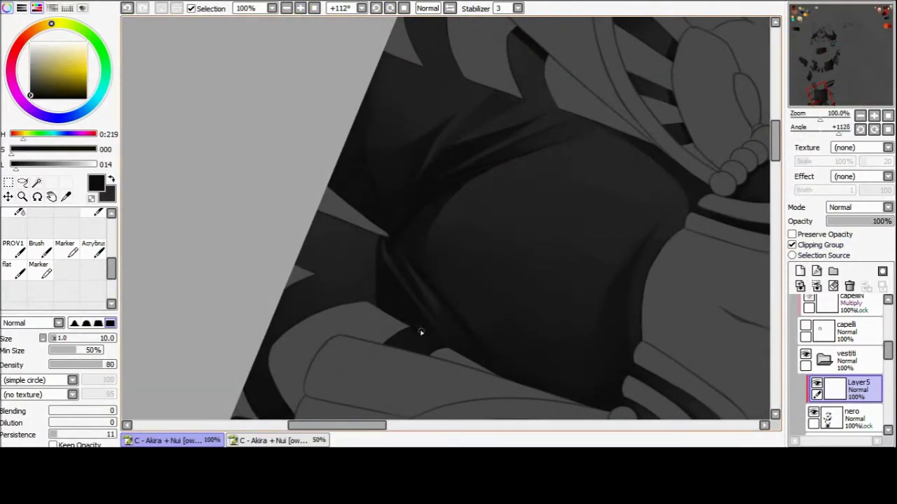
pyautogui.press('e')
pyautogui.moveTo(421, 333)
pyautogui.mouseDown()
pyautogui.moveTo(390, 276)
pyautogui.moveTo(424, 310)
pyautogui.mouseUp()
pyautogui.press('Delete')
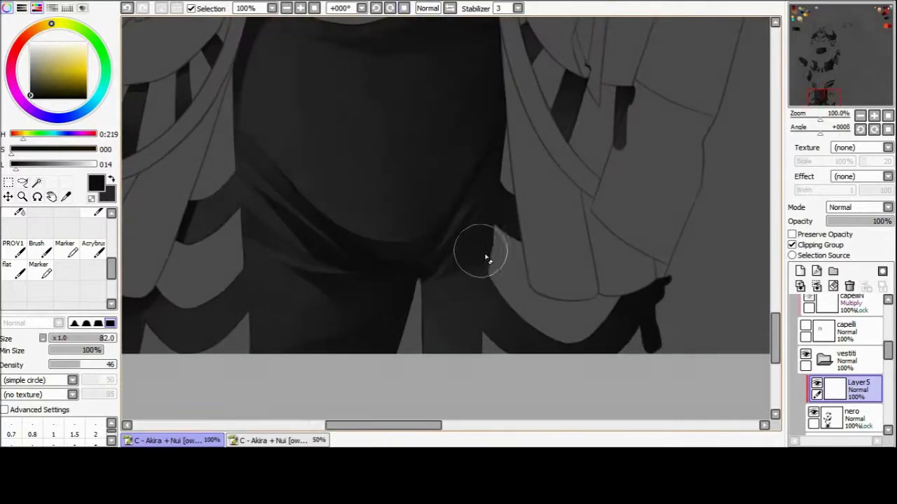
# - Shade the black stripes of the hip drapery below the beads with a 43 px brush
pyautogui.hotkey('ctrl', '-')
pyautogui.moveTo(326, 32); pyautogui.dragTo(326, 253)
pyautogui.click(378, 10)
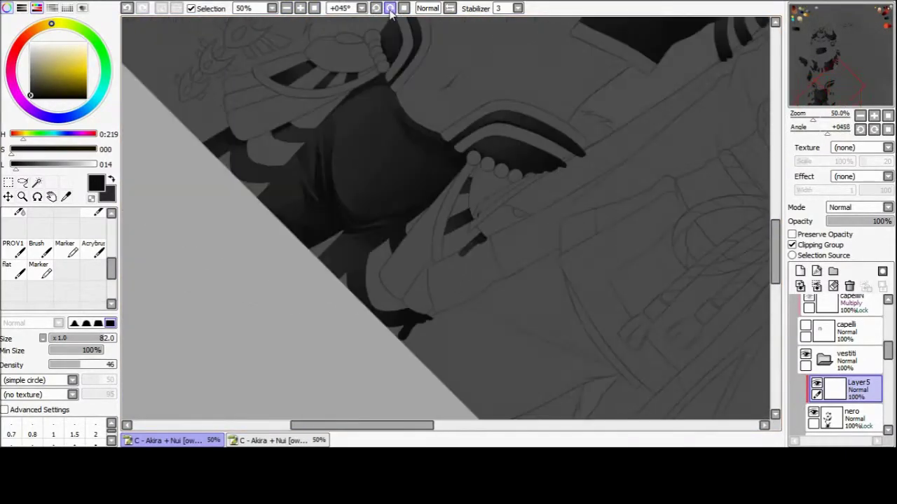
pyautogui.moveTo(352, 178)
pyautogui.mouseDown()
pyautogui.moveTo(460, 330)
pyautogui.moveTo(372, 139)
pyautogui.moveTo(403, 103)
pyautogui.mouseUp()
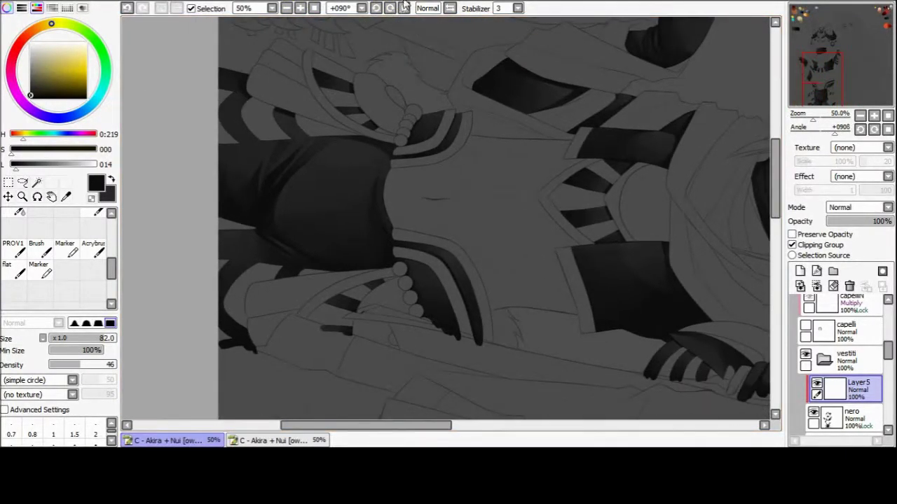
pyautogui.press('Delete')
pyautogui.hotkey('ctrl', '+')
pyautogui.press('b')
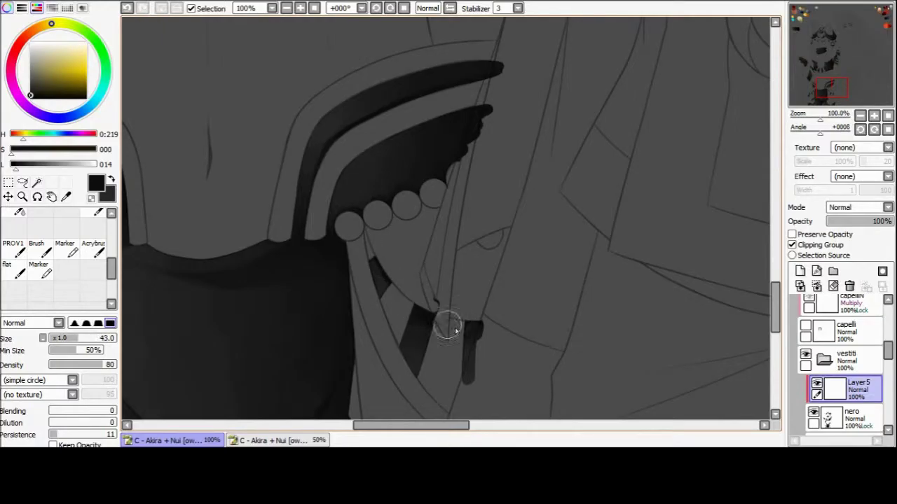
pyautogui.hscroll(-5, 448, 326)
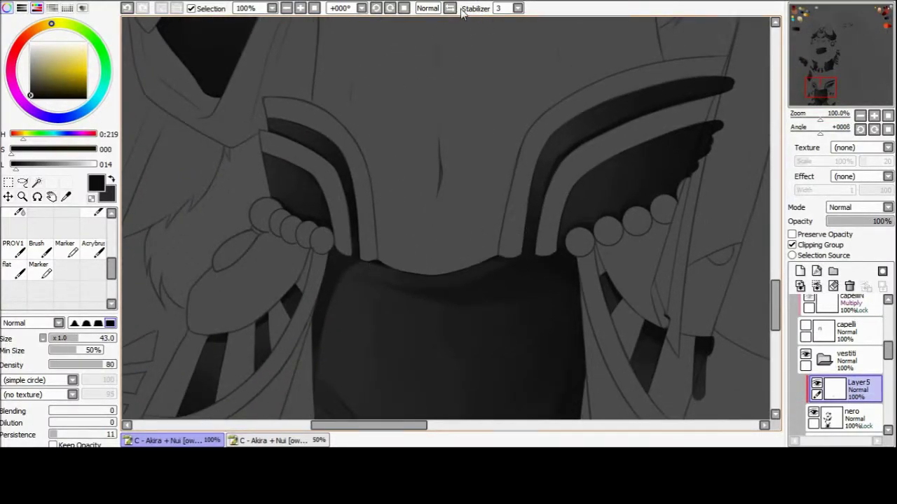
# - Mirror the view and paint a thin dark shadow along the trousers' waist edge with a 9 px brush in the sampled black
pyautogui.moveTo(462, 13)
pyautogui.mouseDown()
pyautogui.moveTo(410, 63)
pyautogui.moveTo(423, 266)
pyautogui.moveTo(363, 225)
pyautogui.mouseUp()
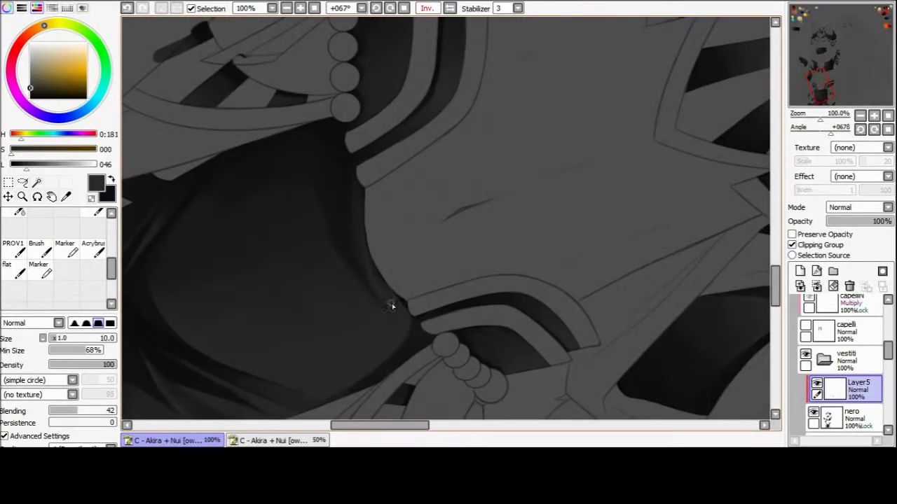
pyautogui.press('b')
pyautogui.keyDown('alt'); pyautogui.click(372, 294); pyautogui.keyUp('alt')
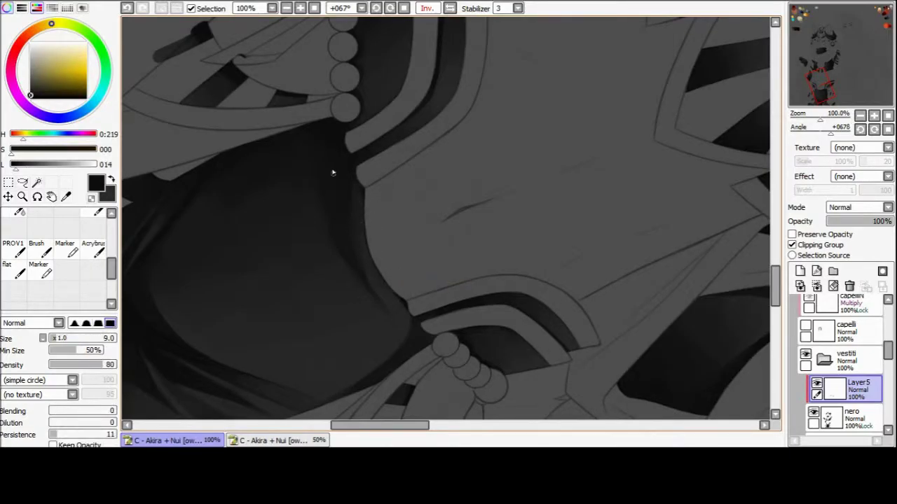
pyautogui.press('Delete')
pyautogui.press('Home')
# - Merge the clipped shadow layer into nero and review the body's black clothing at 33.33% zoom
pyautogui.scroll(-3, 395, 178)
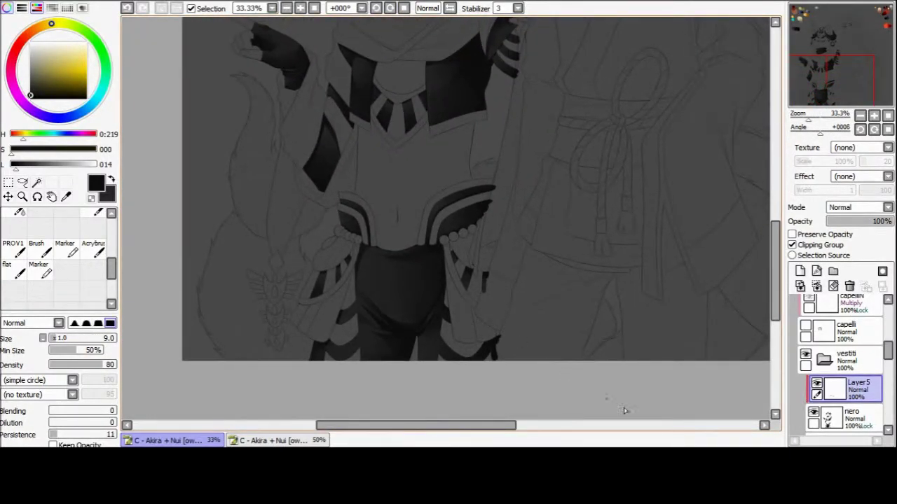
pyautogui.click(816, 384)
pyautogui.click(849, 286)
pyautogui.moveTo(642, 248); pyautogui.dragTo(411, 356)
pyautogui.scroll(-2, 412, 355)
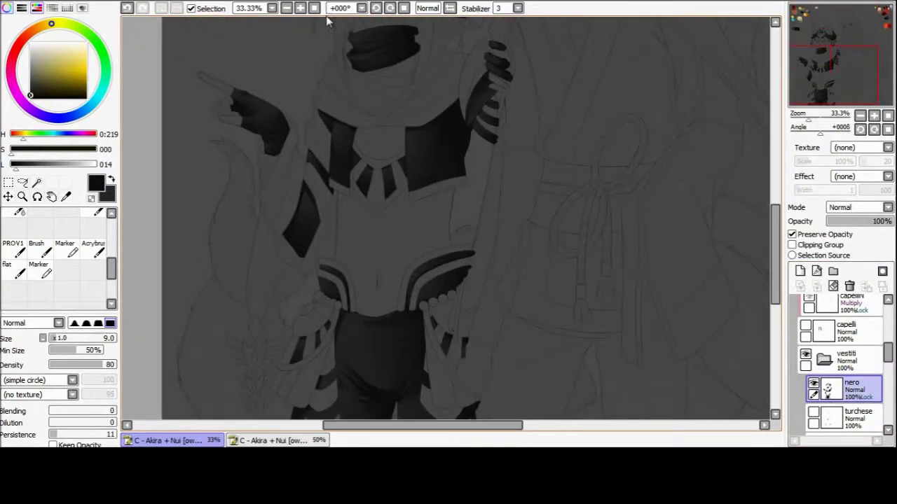
# - Paint broad fold shadows across the trouser front on a new clipped layer with a 66 px brush, softened with a 177 px eraser
pyautogui.click(389, 9)
pyautogui.scroll(2, 536, 248)
pyautogui.hotkey('ctrl', 'z')
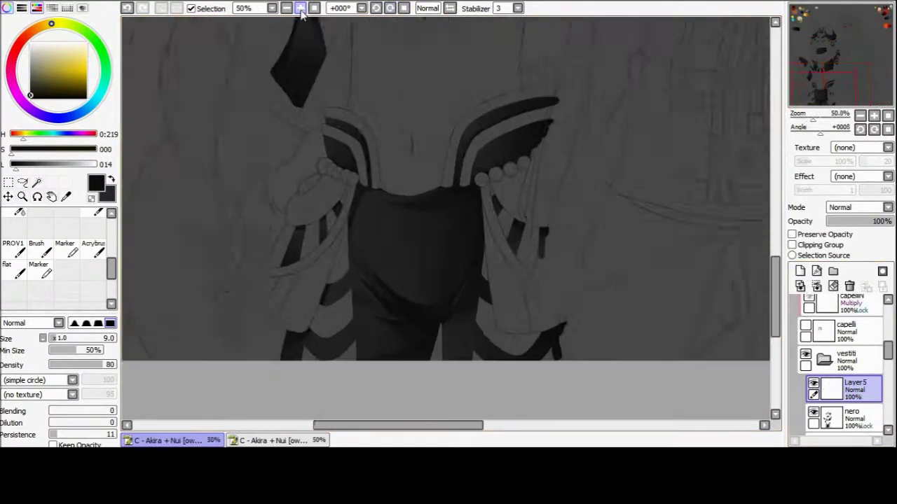
pyautogui.hotkey('ctrl', 'alt', 'g')
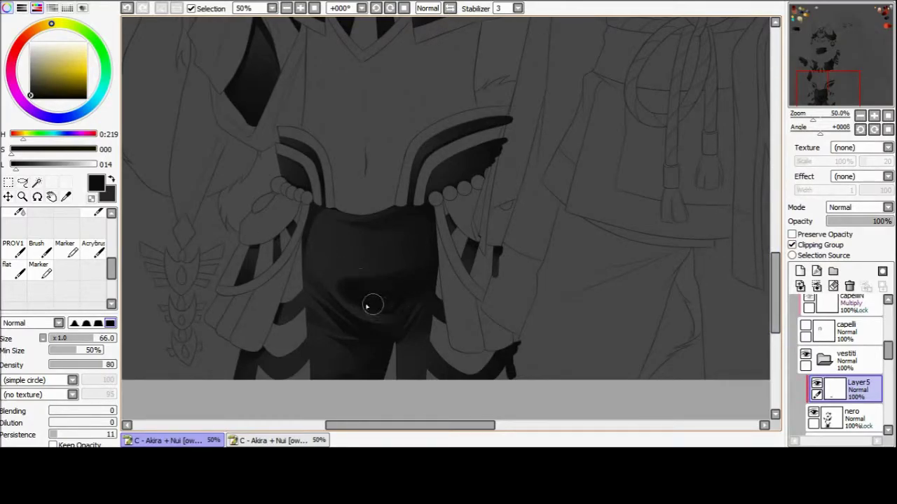
pyautogui.press('e')
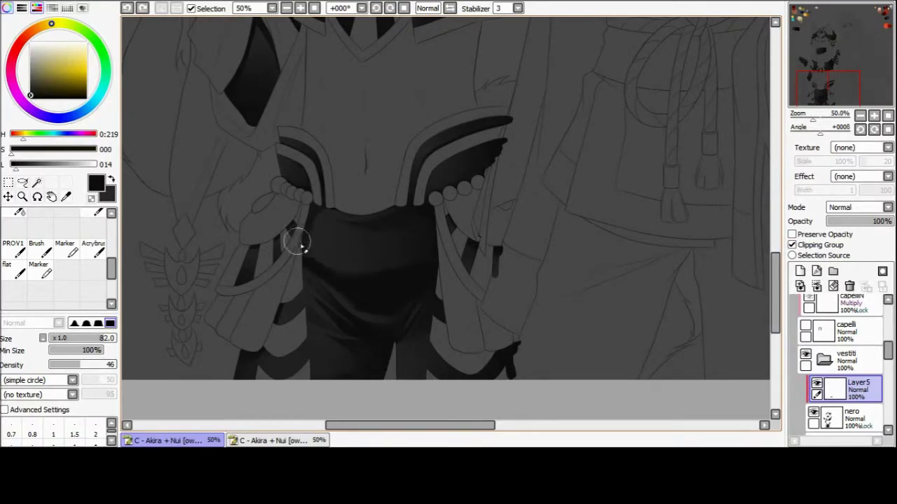
pyautogui.moveTo(328, 303); pyautogui.dragTo(332, 294)
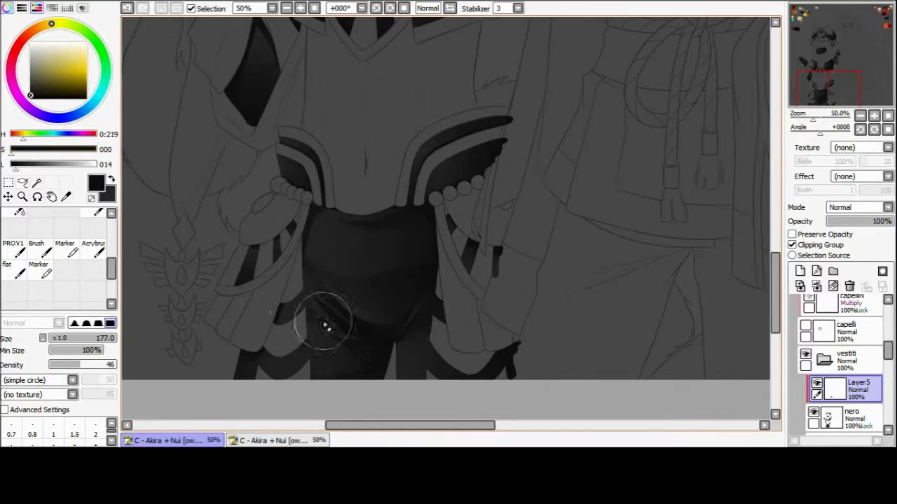
# - Add a layer clipped to nero and paint near-black shadows under the ear's fur tufts with a 9 px brush
pyautogui.click(272, 8)
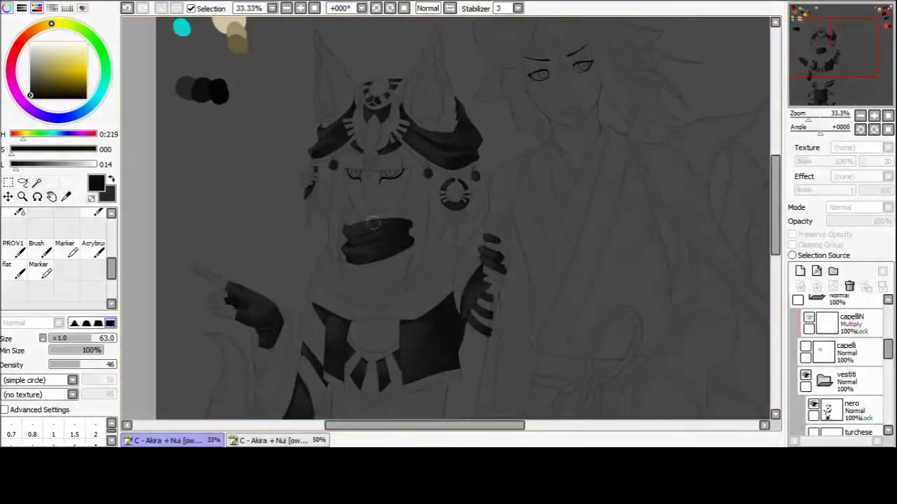
pyautogui.scroll(3, 448, 217)
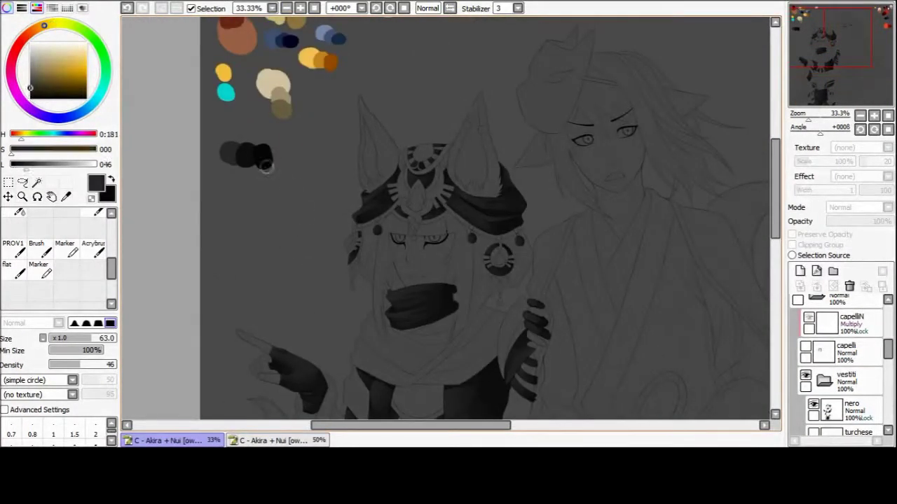
pyautogui.scroll(-3, 448, 217)
pyautogui.scroll(3, 449, 217)
pyautogui.scroll(4, 448, 218)
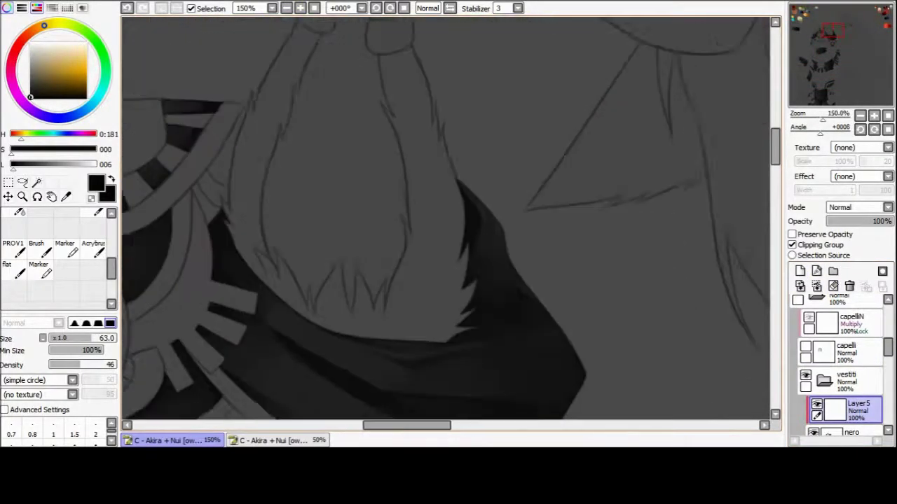
pyautogui.press('b')
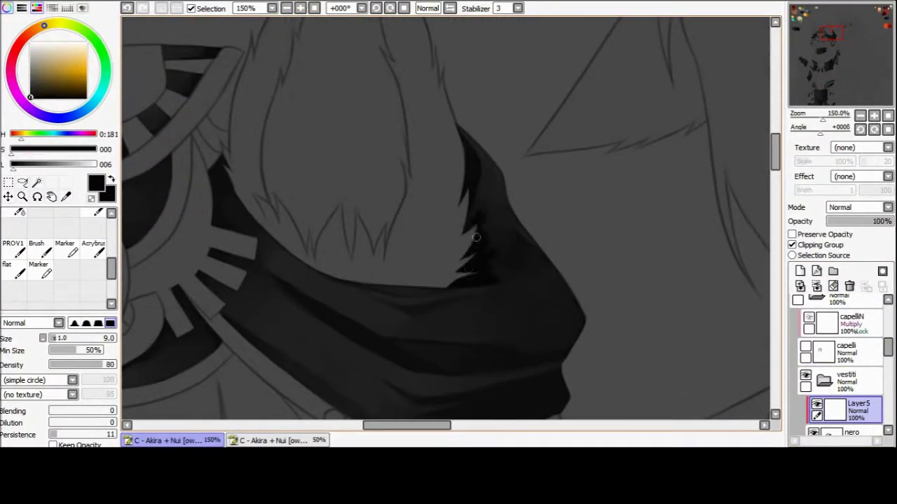
# - Deepen the shadow at the headdress drape's lower corner near the pendants and blend it with a 48 px brush
pyautogui.press('End')
pyautogui.press('End')
pyautogui.press('End')
pyautogui.press('End')
pyautogui.press('End')
pyautogui.press('End')
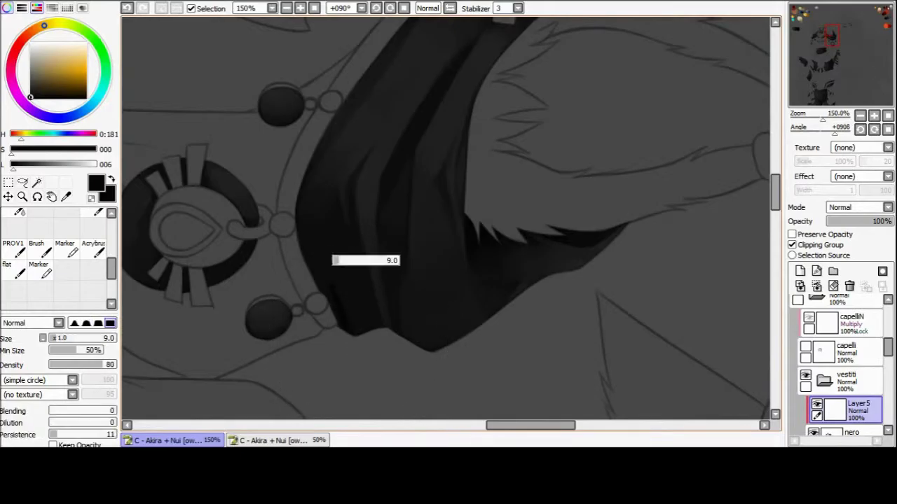
pyautogui.press('e')
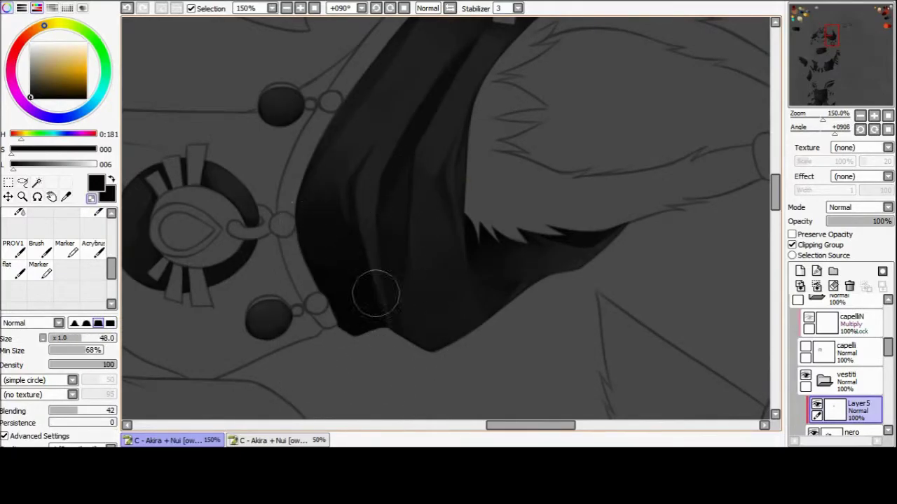
# - Paint near-black shadows along the headdress trim and under the rayed ornament with a 16 px brush, softened with a 63 px eraser
pyautogui.scroll(1, 336, 239)
pyautogui.press('b')
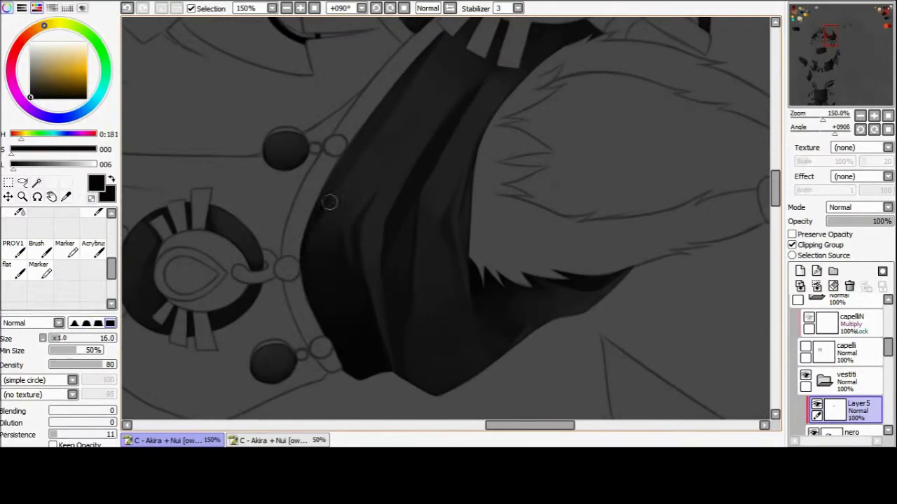
pyautogui.press('Delete')
pyautogui.press('Delete')
pyautogui.press('e')
pyautogui.press('Delete')
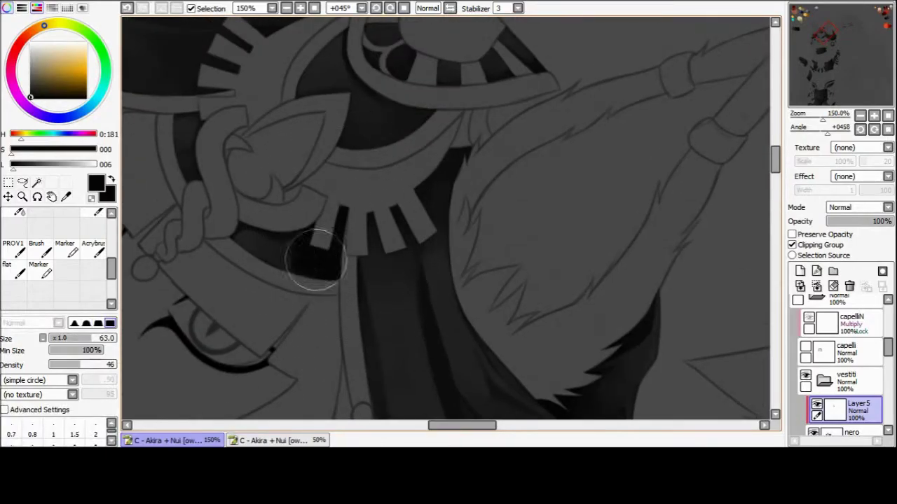
# - Darken the black cloth around the twisted forehead ornament with a 16 px brush and soften the strokes with the eraser
pyautogui.press('End')
pyautogui.press('b')
pyautogui.press('End')
pyautogui.press('End')
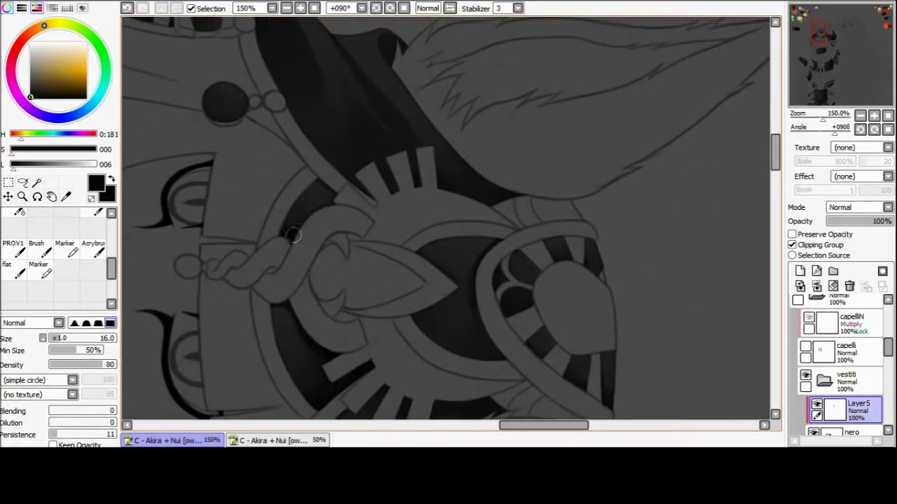
pyautogui.press('Home')
pyautogui.press('e')
# - Shade the cloth under the headdress's curved band and beside the ear base with a 16 px brush, softened with a 63 px eraser
pyautogui.press('b')
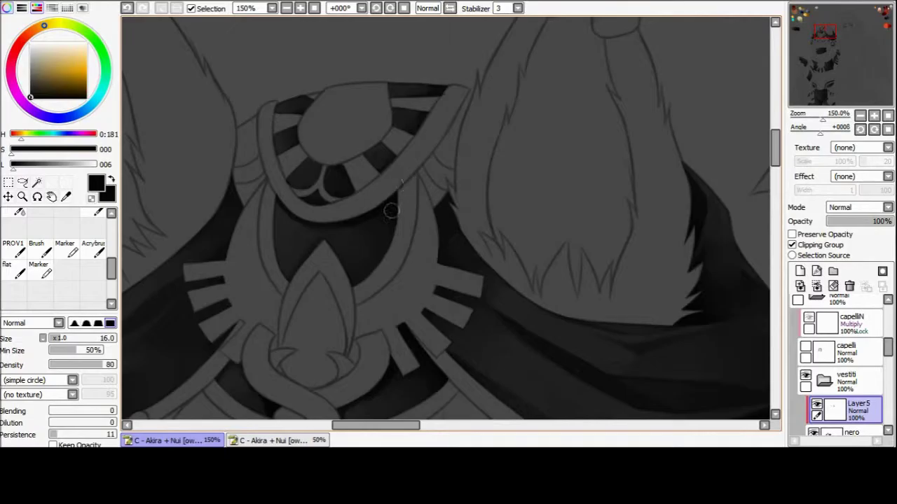
pyautogui.moveTo(389, 235)
pyautogui.mouseDown()
pyautogui.moveTo(381, 202)
pyautogui.moveTo(340, 300)
pyautogui.mouseUp()
pyautogui.press('a')
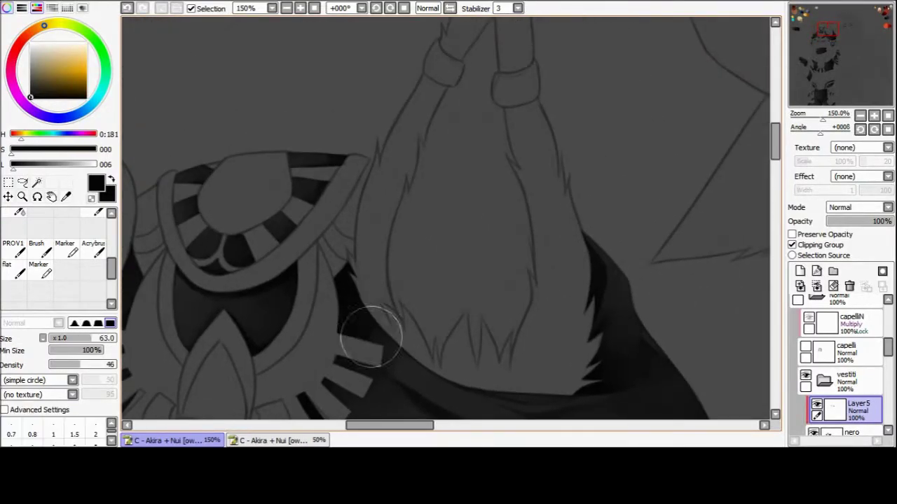
# - Deepen the fold shadows on the shorter headdress drape with a 16 px brush, softened with a 63 px eraser
pyautogui.moveTo(370, 330); pyautogui.dragTo(362, 272)
pyautogui.moveTo(194, 215)
pyautogui.mouseDown()
pyautogui.moveTo(360, 264)
pyautogui.moveTo(297, 286)
pyautogui.mouseUp()
pyautogui.press('e')
pyautogui.moveTo(244, 297); pyautogui.dragTo(279, 335)
pyautogui.press('b')
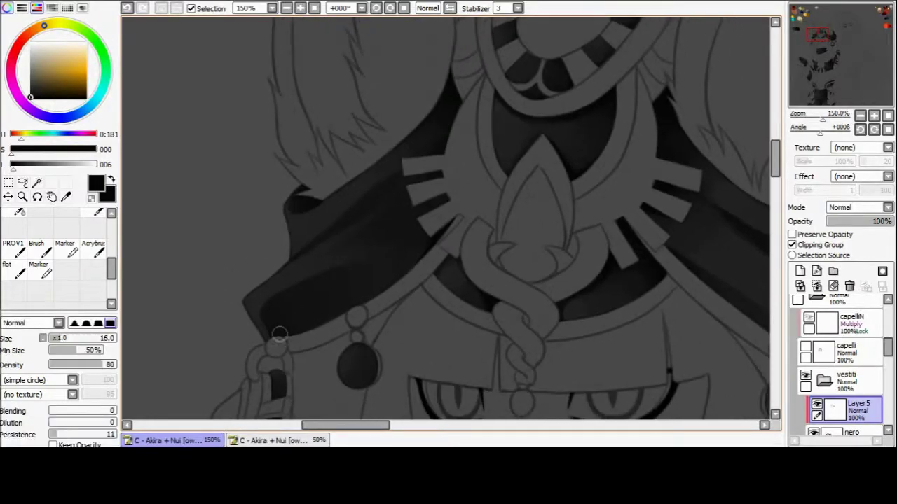
pyautogui.press('a')
pyautogui.press('b')
pyautogui.press('h')
pyautogui.press('End')
pyautogui.press('End')
pyautogui.press('End')
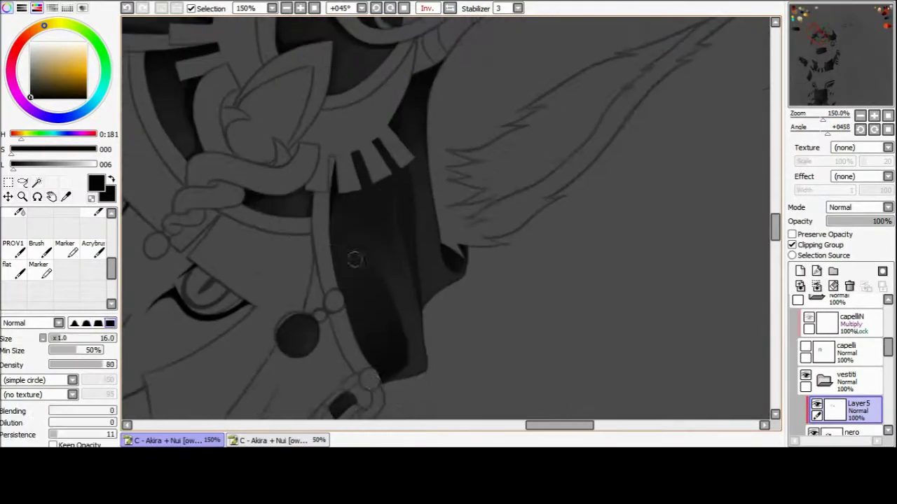
# - Refine the shadows on the headdress cloth around the forehead ornament and on the round pendants with a 16 px brush and eraser
pyautogui.press('h')
pyautogui.press('Delete')
pyautogui.moveTo(374, 218)
pyautogui.mouseDown()
pyautogui.moveTo(335, 223)
pyautogui.moveTo(300, 280)
pyautogui.mouseUp()
pyautogui.moveTo(294, 234)
pyautogui.mouseDown()
pyautogui.moveTo(295, 261)
pyautogui.moveTo(217, 248)
pyautogui.mouseUp()
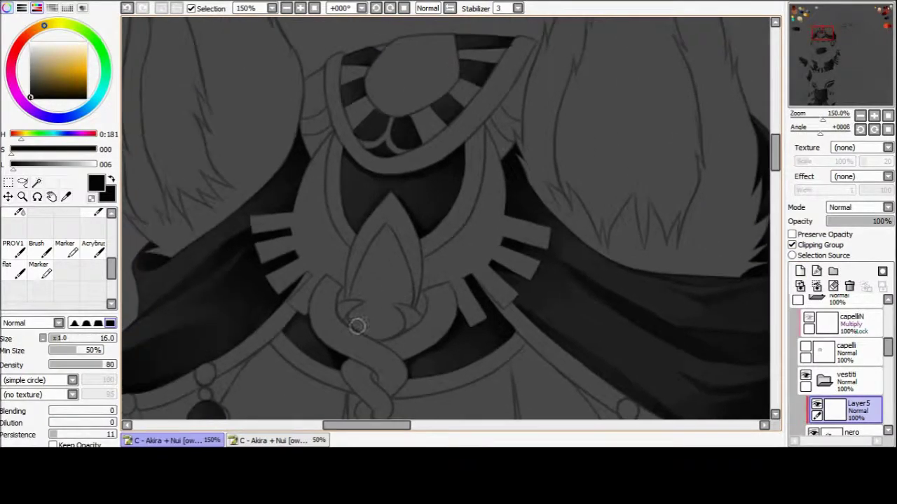
pyautogui.moveTo(357, 326); pyautogui.dragTo(396, 321)
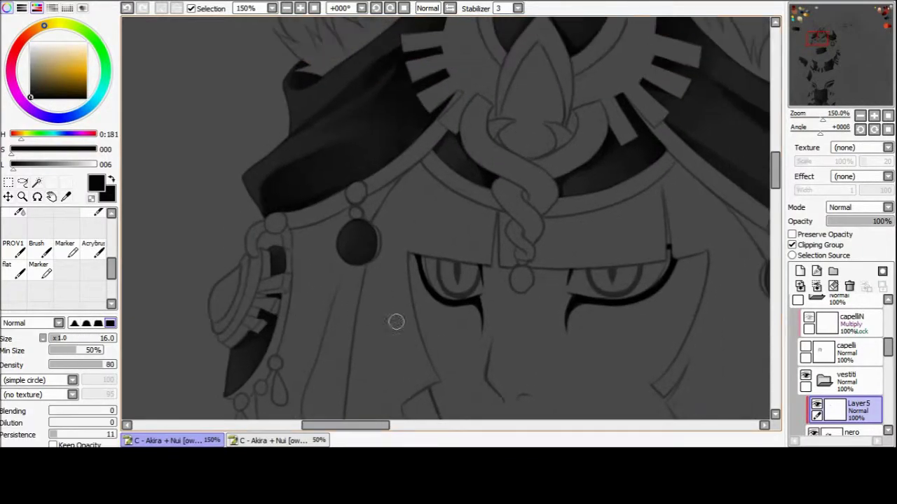
pyautogui.press('e')
pyautogui.moveTo(363, 246)
pyautogui.mouseDown()
pyautogui.moveTo(343, 231)
pyautogui.moveTo(376, 224)
pyautogui.moveTo(386, 313)
pyautogui.mouseUp()
pyautogui.moveTo(427, 287)
pyautogui.mouseDown()
pyautogui.moveTo(390, 260)
pyautogui.moveTo(382, 231)
pyautogui.mouseUp()
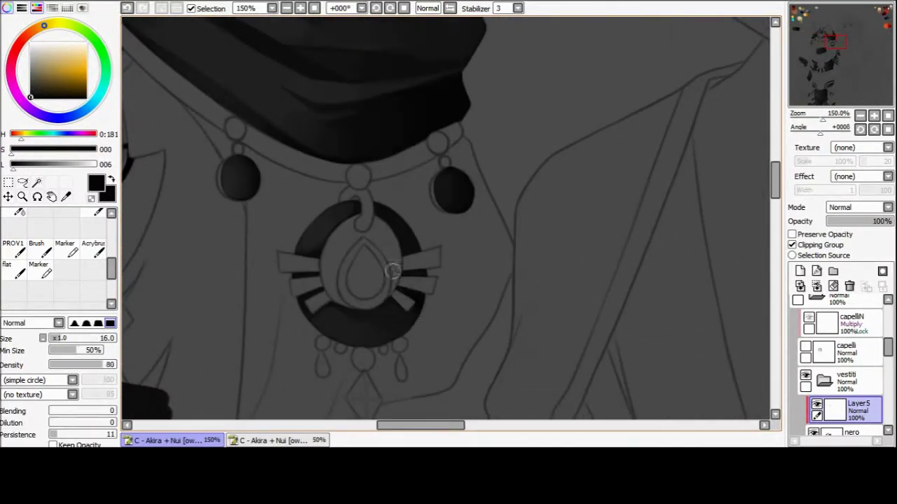
# - Shade the black disc of the large rayed earring with a 16 px brush and blend it with a 63 px eraser
pyautogui.press('b')
pyautogui.press('End')
pyautogui.press('End')
pyautogui.press('End')
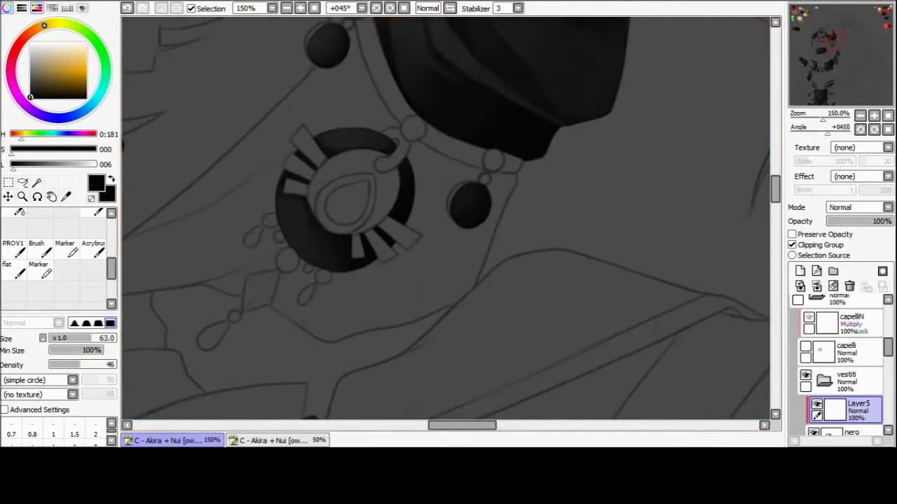
pyautogui.press('Home')
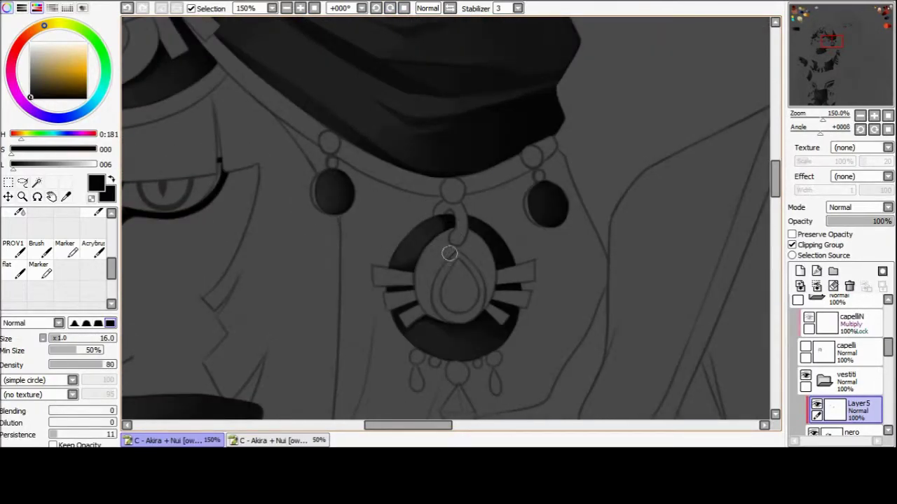
pyautogui.press('-')
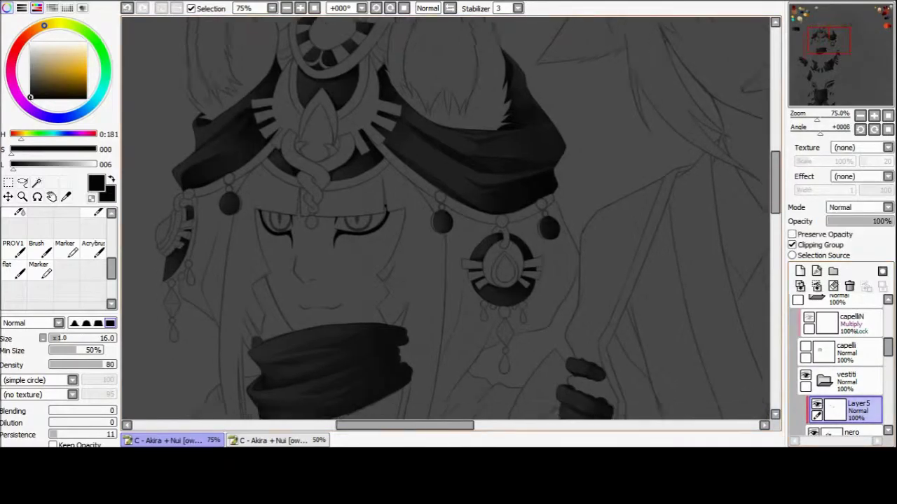
pyautogui.press('+')
# - Darken the far end of the scarf with a 72 px brush and soften the transition with a 136 px eraser
pyautogui.moveTo(455, 252); pyautogui.dragTo(415, 350)
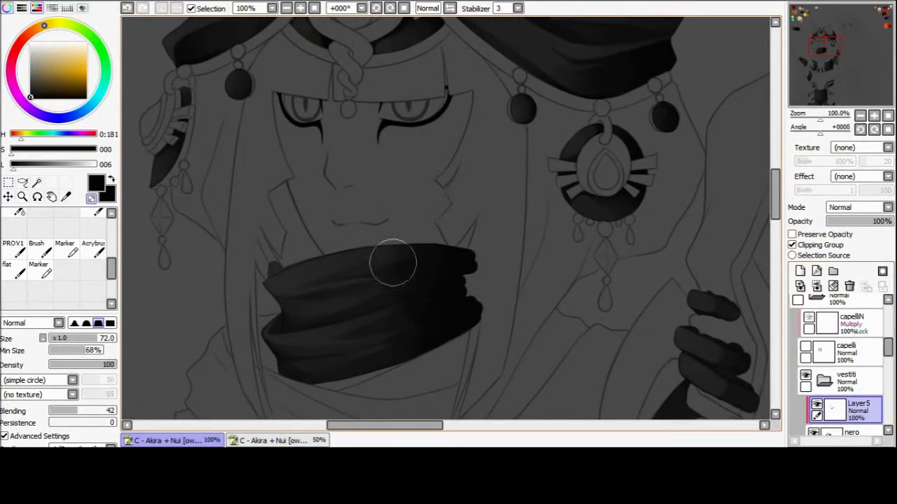
pyautogui.press('e')
pyautogui.moveTo(310, 256); pyautogui.dragTo(385, 312)
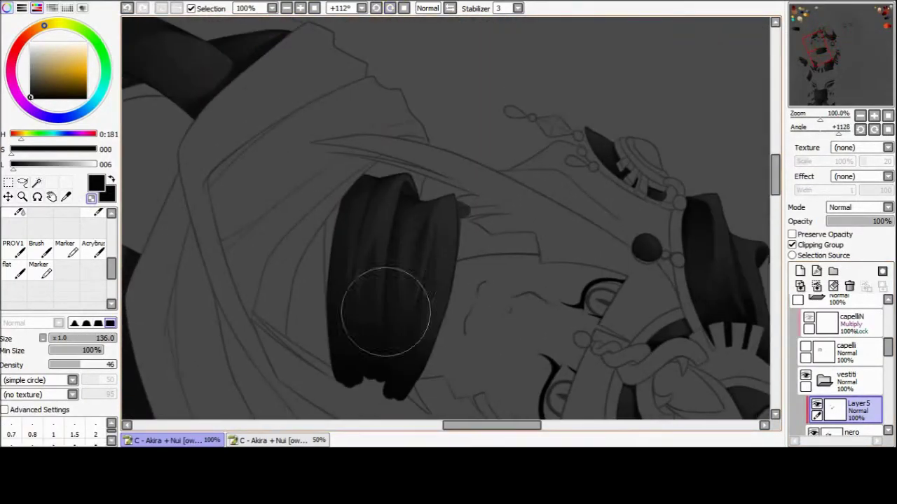
# - Paint the scarf's fold creases on a new clipped layer with 23 and 15 px brushes, soften them, and merge the layer into Layer5
pyautogui.press('b')
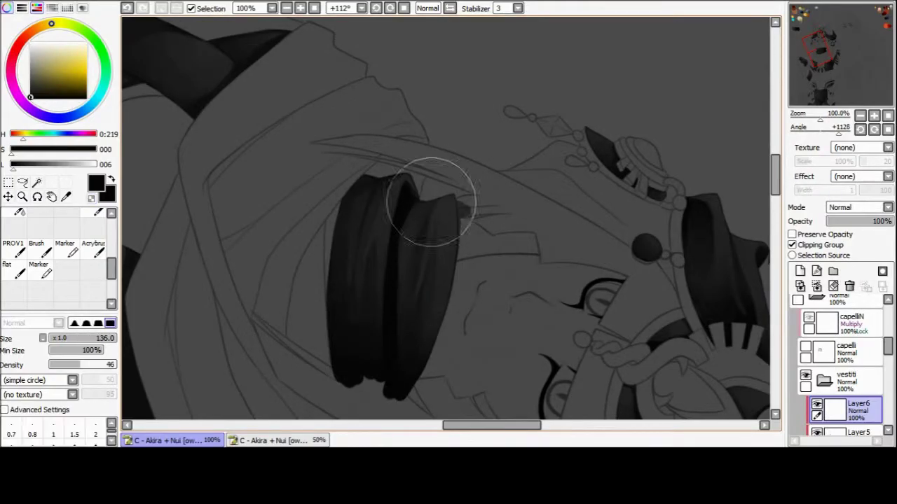
pyautogui.scroll(2, 403, 211)
pyautogui.moveTo(350, 239); pyautogui.dragTo(347, 330)
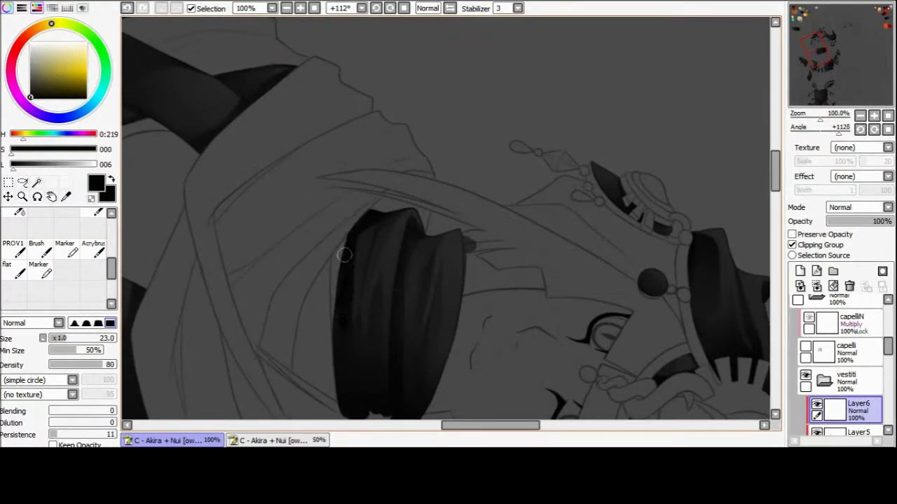
pyautogui.scroll(-5, 351, 280)
pyautogui.scroll(1, 350, 280)
pyautogui.moveTo(424, 280); pyautogui.dragTo(414, 281)
pyautogui.hotkey('ctrl', 'z')
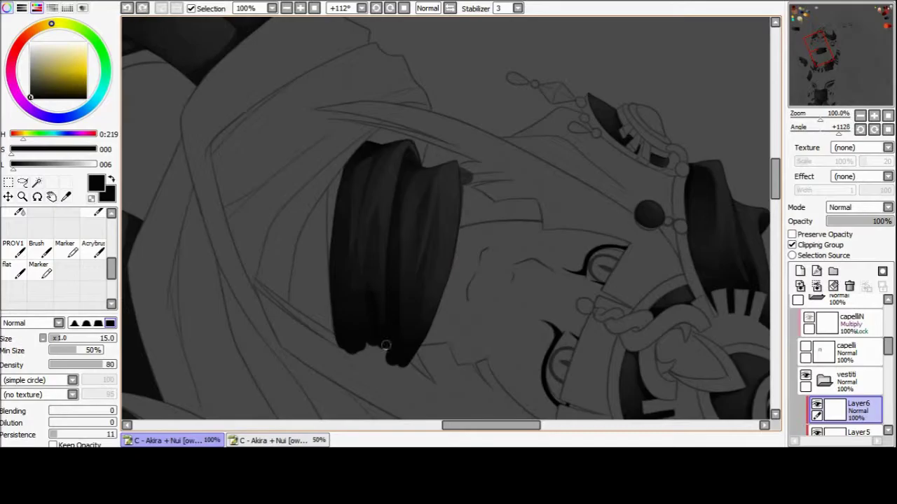
pyautogui.press('e')
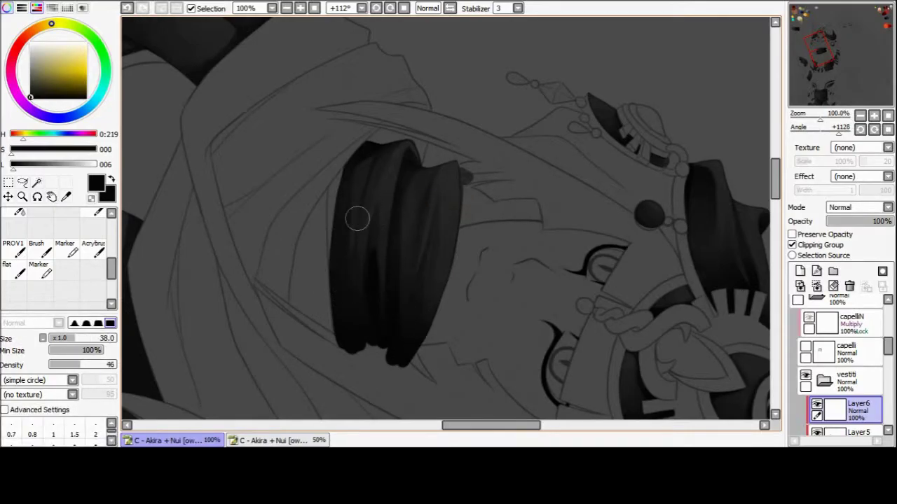
pyautogui.scroll(-2, 414, 231)
pyautogui.press('b')
pyautogui.press('Home')
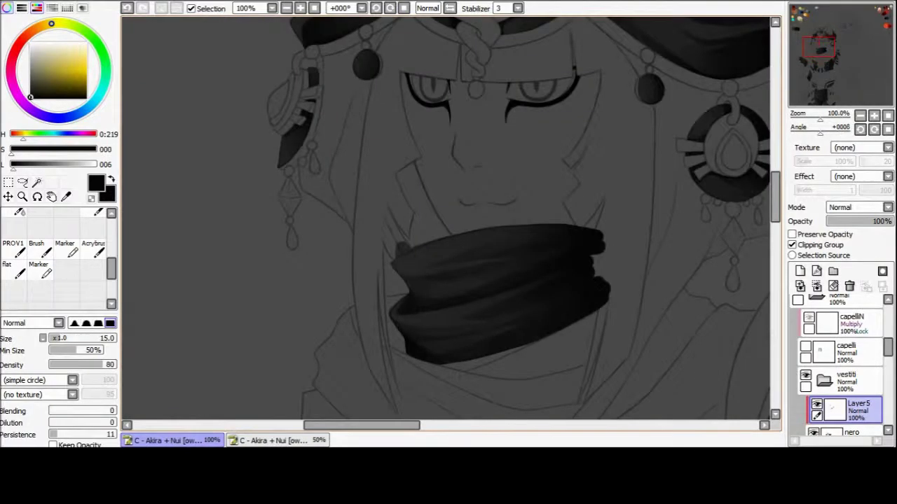
# - Touch up the scarf's end and folds with a 15 px brush and eraser, adding a new clipped shading layer
pyautogui.moveTo(621, 257); pyautogui.dragTo(610, 278)
pyautogui.press('e')
pyautogui.moveTo(372, 225)
pyautogui.mouseDown()
pyautogui.moveTo(439, 152)
pyautogui.moveTo(620, 283)
pyautogui.mouseUp()
pyautogui.hotkey('ctrl', 'shift', 'n')
pyautogui.press('b')
pyautogui.moveTo(446, 308)
pyautogui.mouseDown()
pyautogui.moveTo(406, 352)
pyautogui.moveTo(382, 274)
pyautogui.mouseUp()
pyautogui.press('e')
pyautogui.press('Home')
# - Shade the narrow black openings beside the torso and above the tail with a 15 px brush, softened with a 64 px eraser
pyautogui.moveTo(369, 227); pyautogui.dragTo(390, 72)
pyautogui.press('b')
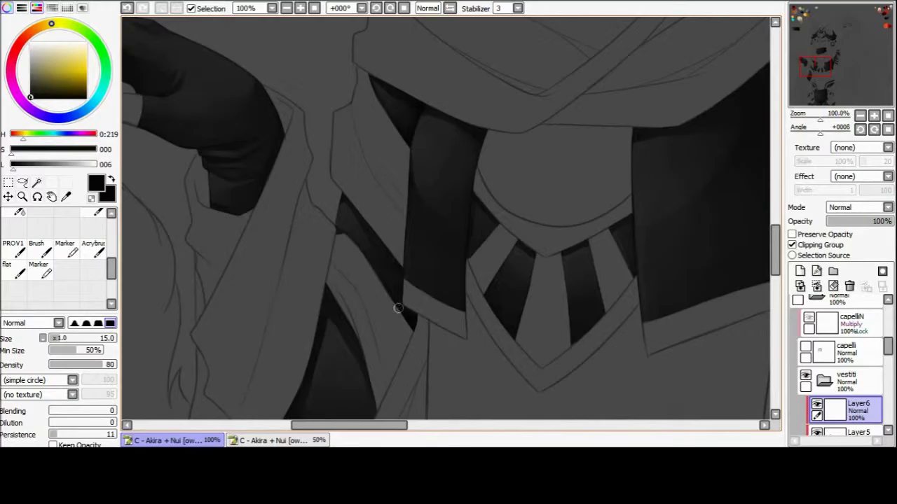
pyautogui.moveTo(378, 237); pyautogui.dragTo(463, 133)
pyautogui.moveTo(388, 338); pyautogui.dragTo(360, 325)
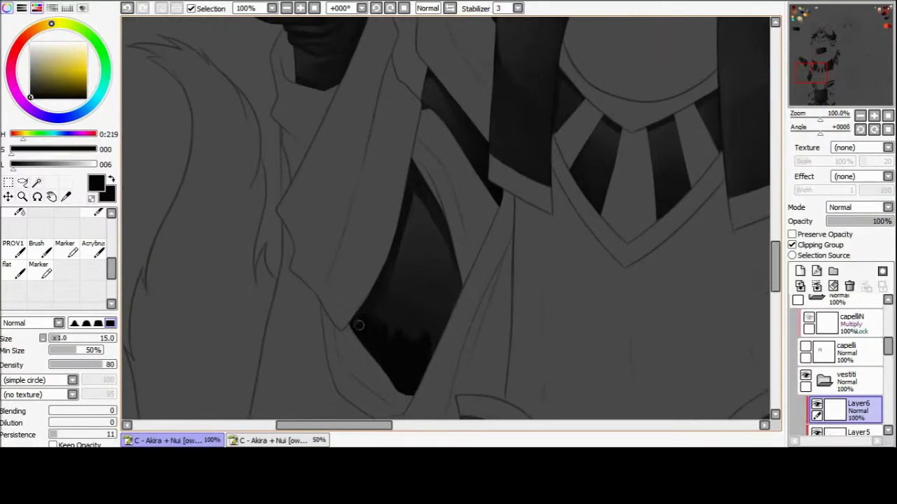
pyautogui.press('e')
pyautogui.press('b')
pyautogui.press('e')
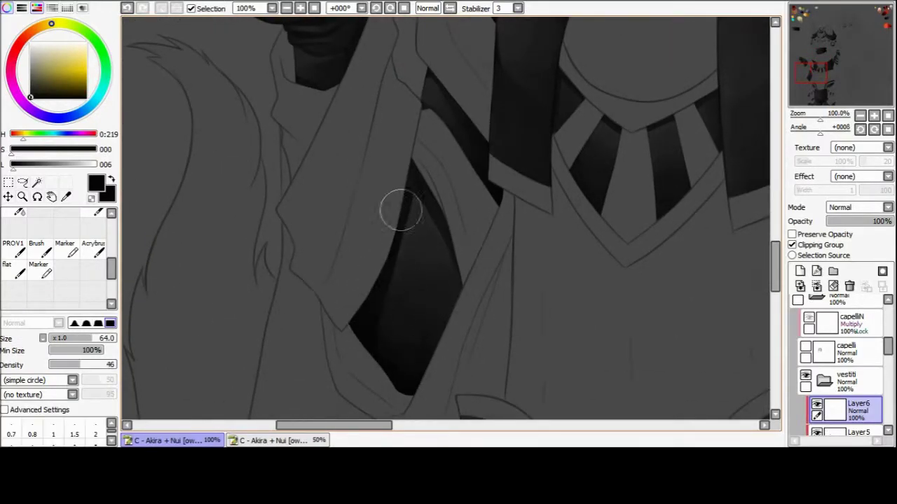
pyautogui.moveTo(400, 206); pyautogui.dragTo(407, 252)
# - Darken the edges and wrist creases of the pointing hand's glove with a 10 px brush and a 64 px eraser
pyautogui.press('b')
pyautogui.press('e')
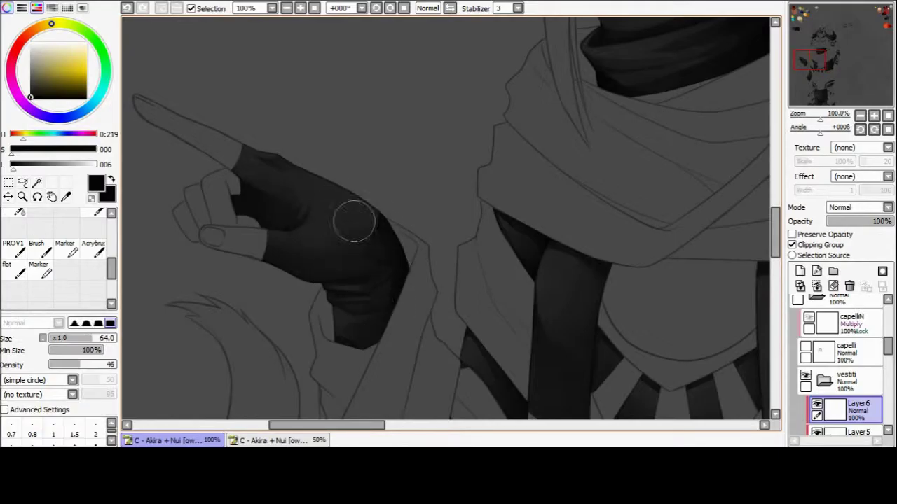
pyautogui.moveTo(272, 223)
pyautogui.mouseDown()
pyautogui.moveTo(296, 222)
pyautogui.moveTo(364, 308)
pyautogui.moveTo(379, 231)
pyautogui.moveTo(411, 270)
pyautogui.moveTo(399, 270)
pyautogui.mouseUp()
pyautogui.press('b')
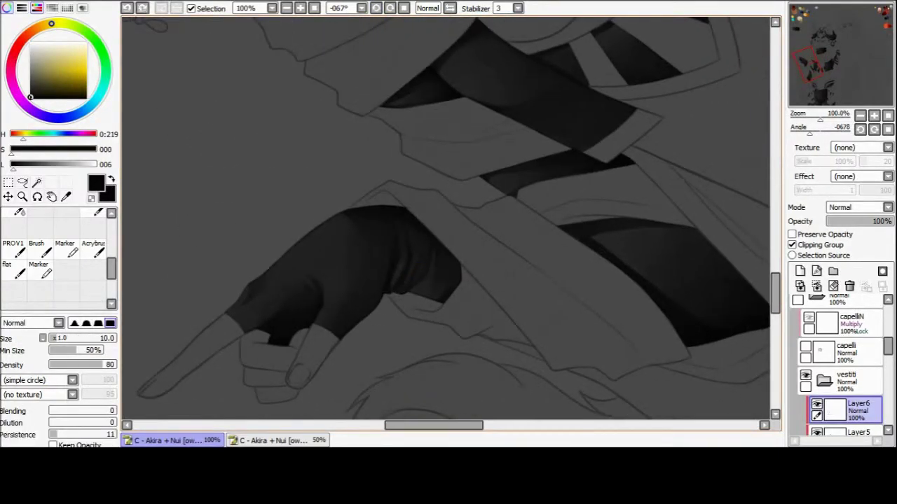
pyautogui.press('e')
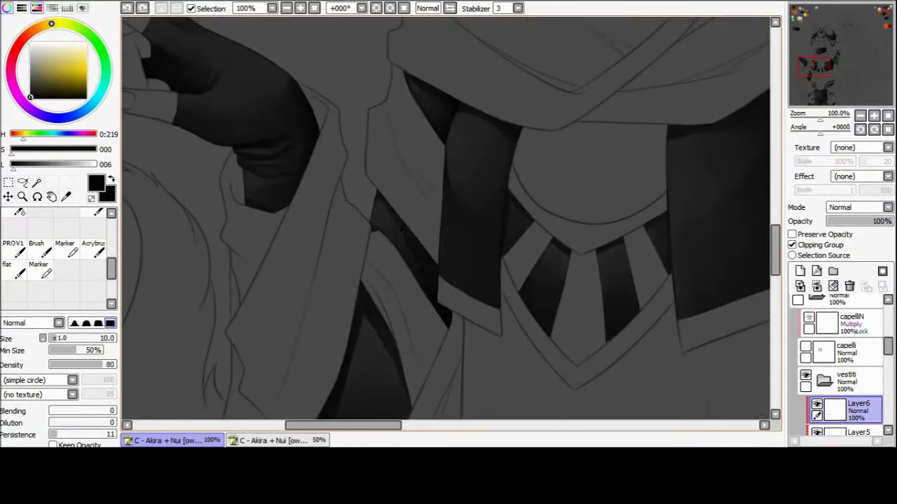
# - Merge the shading layer down and soften the shadows on the side cloth strip and waist segments with a 64 px eraser
pyautogui.click(816, 285)
pyautogui.moveTo(398, 229); pyautogui.dragTo(367, 196)
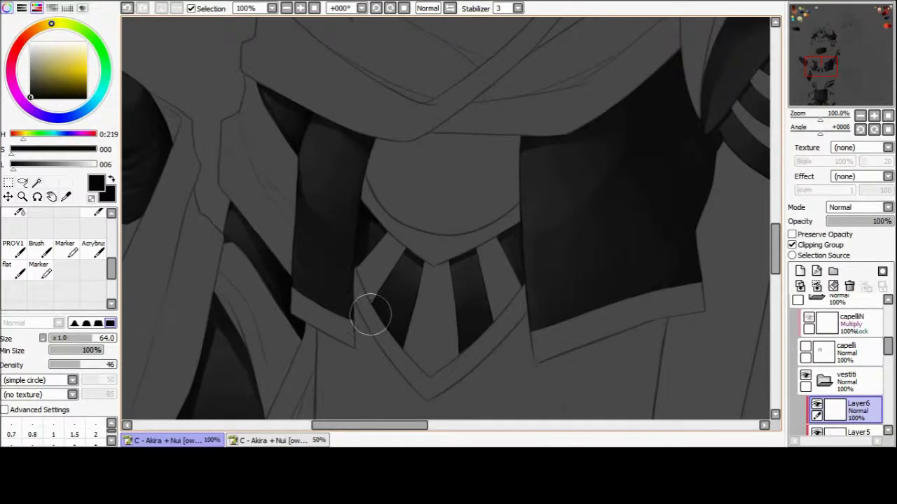
pyautogui.moveTo(370, 311)
pyautogui.mouseDown()
pyautogui.moveTo(339, 429)
pyautogui.moveTo(126, 420)
pyautogui.mouseUp()
pyautogui.moveTo(393, 235)
pyautogui.mouseDown()
pyautogui.moveTo(410, 220)
pyautogui.moveTo(425, 164)
pyautogui.mouseUp()
# - Shade the raised arm's black sleeve and finger wraps with a 13 px brush, blended with a 64 px eraser
pyautogui.press('b')
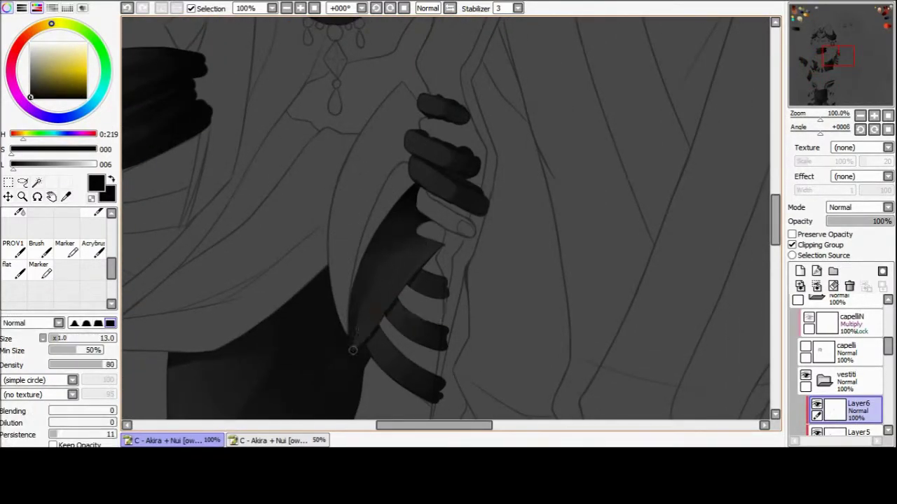
pyautogui.moveTo(397, 203); pyautogui.dragTo(337, 293)
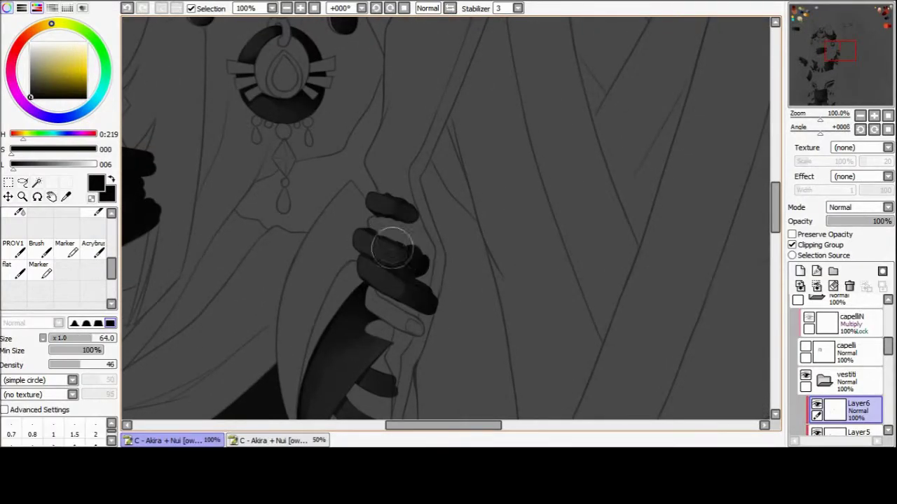
pyautogui.press('v')
# - Darken the outer ends of the black bands on the raised forearm with a 13 px brush and blend them
pyautogui.moveTo(400, 200); pyautogui.dragTo(435, 36)
pyautogui.moveTo(386, 276); pyautogui.dragTo(386, 270)
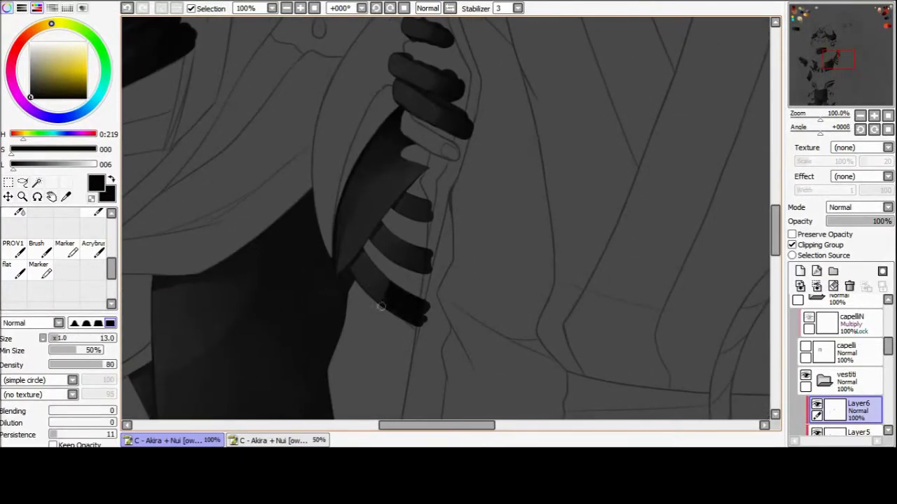
pyautogui.moveTo(434, 227)
pyautogui.mouseDown()
pyautogui.moveTo(403, 248)
pyautogui.moveTo(427, 220)
pyautogui.moveTo(405, 216)
pyautogui.moveTo(372, 231)
pyautogui.moveTo(344, 265)
pyautogui.moveTo(318, 258)
pyautogui.mouseUp()
pyautogui.press('b')
# - Paint a diagonal shadow across the lower part of the wide black torso panel with a 31 px brush
pyautogui.press('Home')
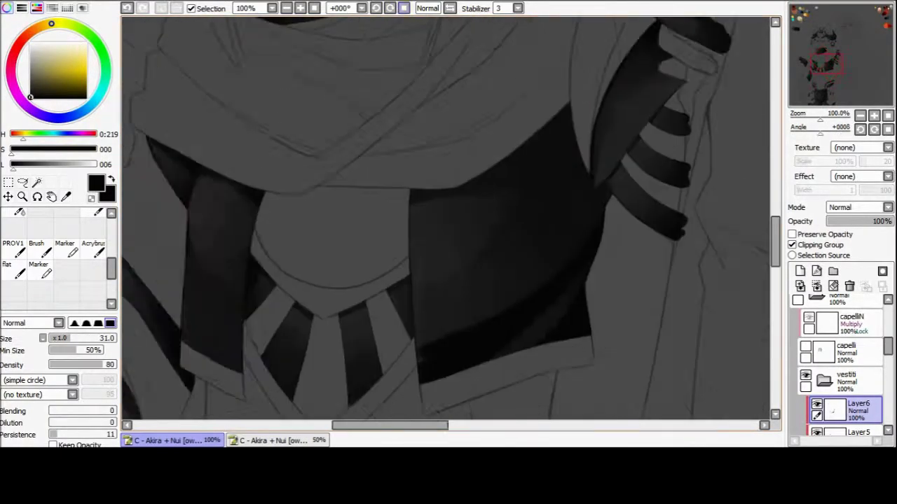
pyautogui.press('v')
pyautogui.press('b')
# - Add fold shadows spreading from the torso panel's armpit side with 12 and 41 px brushes, softened with the 64 px eraser
pyautogui.press('End')
pyautogui.press('End')
pyautogui.press('End')
pyautogui.press('End')
pyautogui.press('End')
pyautogui.press('End')
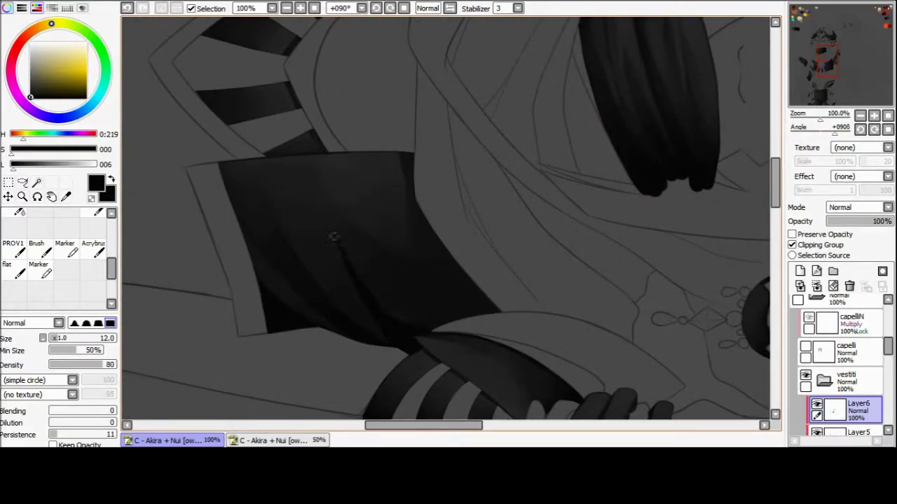
pyautogui.press('v')
pyautogui.press('b')
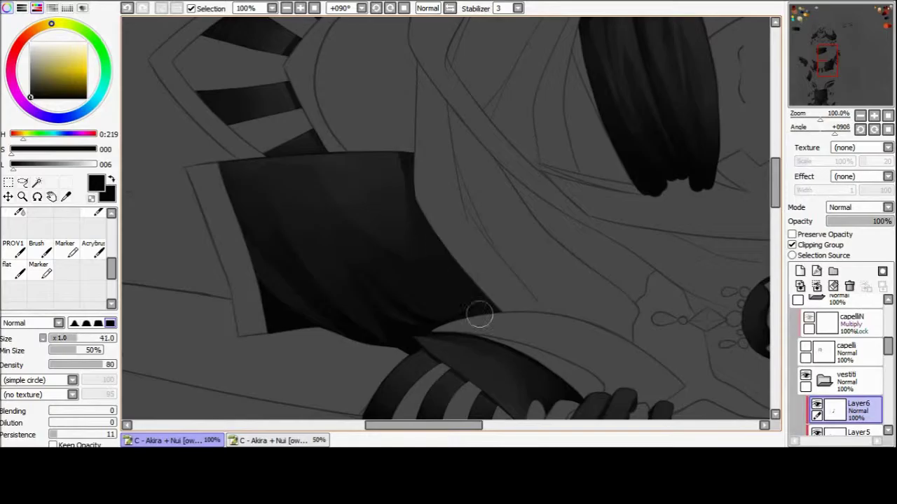
pyautogui.press('v')
pyautogui.press('Home')
pyautogui.scroll(-2, 451, 224)
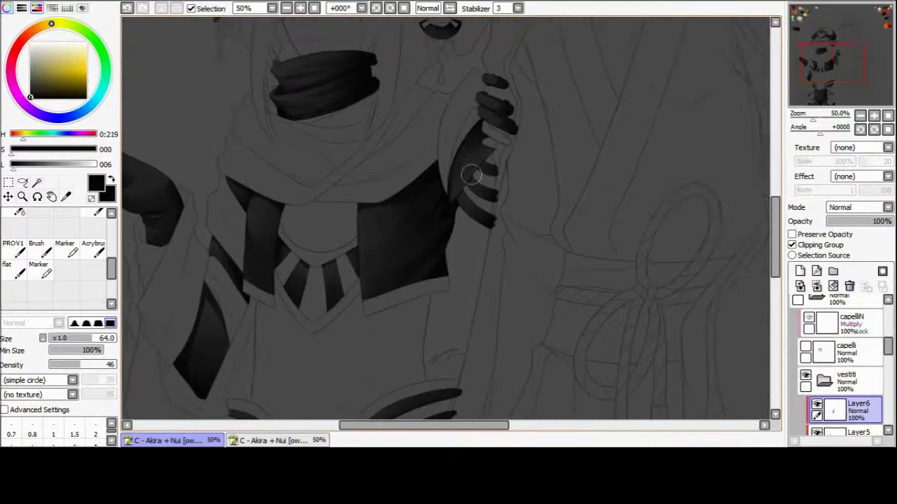
# - Lay a broad near-black shadow on the torso panel beneath the raised arm and blend it with a 64 px eraser
pyautogui.scroll(2, 392, 235)
pyautogui.press('b')
pyautogui.hotkey('ctrl', 'g')
pyautogui.press('v')
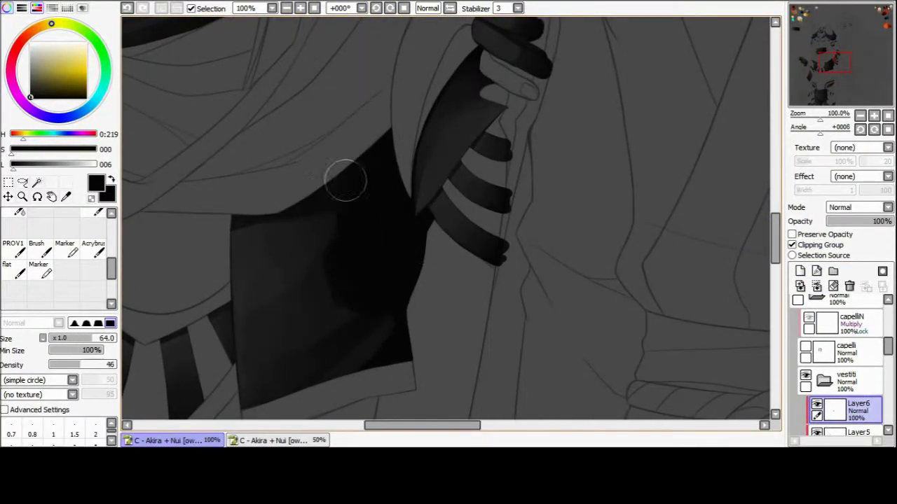
pyautogui.press('b')
# - Shade the smaller hip's curved black band and the cloth above its beads with 41 and 30 px brushes
pyautogui.moveTo(308, 378)
pyautogui.mouseDown()
pyautogui.moveTo(400, 270)
pyautogui.moveTo(483, 318)
pyautogui.mouseUp()
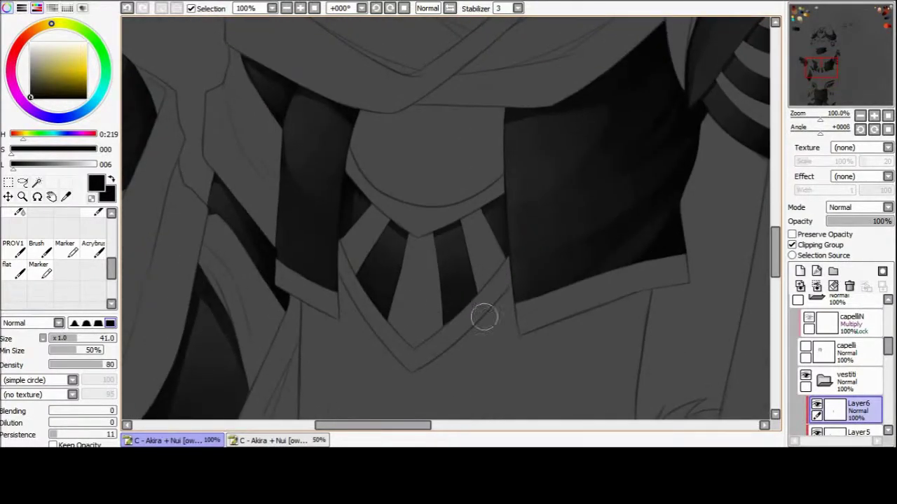
pyautogui.moveTo(322, 420); pyautogui.dragTo(405, 264)
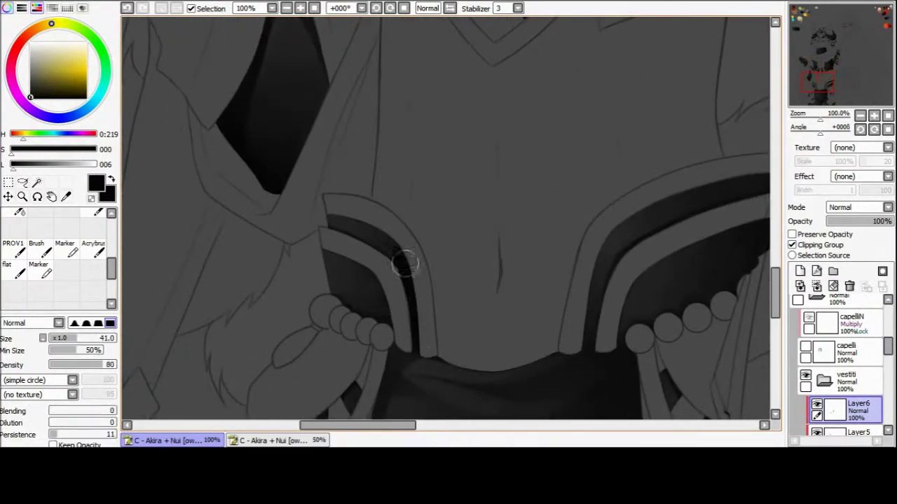
pyautogui.moveTo(444, 240); pyautogui.dragTo(427, 240)
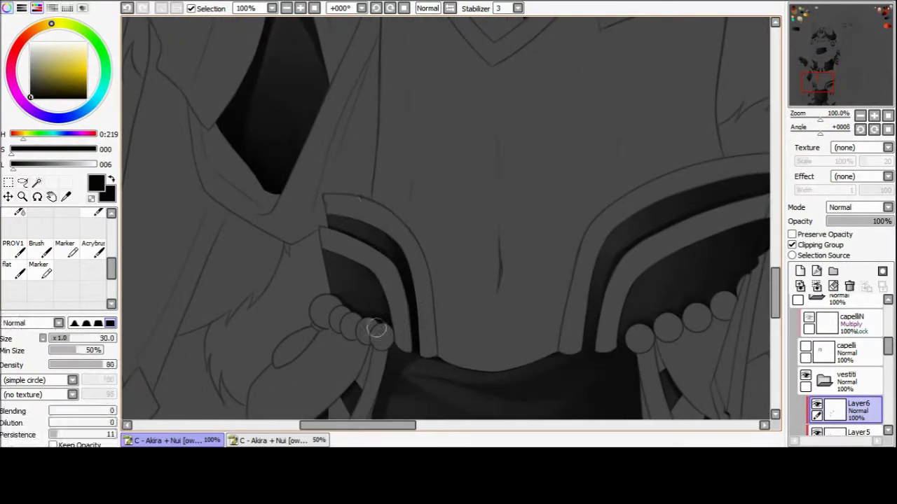
pyautogui.moveTo(376, 330); pyautogui.dragTo(376, 182)
pyautogui.press('e')
pyautogui.moveTo(371, 362); pyautogui.dragTo(602, 287)
# - Darken the larger hip's curved black band and the cloth above its beads with a 30 px brush, softened with a 53 px eraser
pyautogui.press('e')
pyautogui.moveTo(533, 155); pyautogui.dragTo(437, 210)
pyautogui.press('Insert')
pyautogui.press('Delete')
pyautogui.press('Delete')
pyautogui.press('Delete')
pyautogui.press('Delete')
pyautogui.press('Delete')
pyautogui.press('Delete')
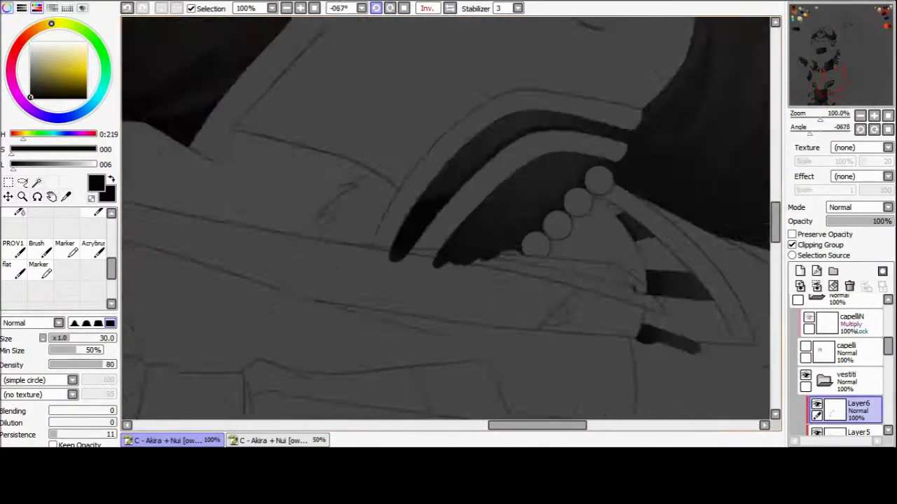
pyautogui.moveTo(483, 185); pyautogui.dragTo(406, 184)
pyautogui.moveTo(413, 308); pyautogui.dragTo(478, 264)
pyautogui.press('End')
pyautogui.press('End')
pyautogui.press('End')
pyautogui.press('End')
pyautogui.press('End')
pyautogui.press('End')
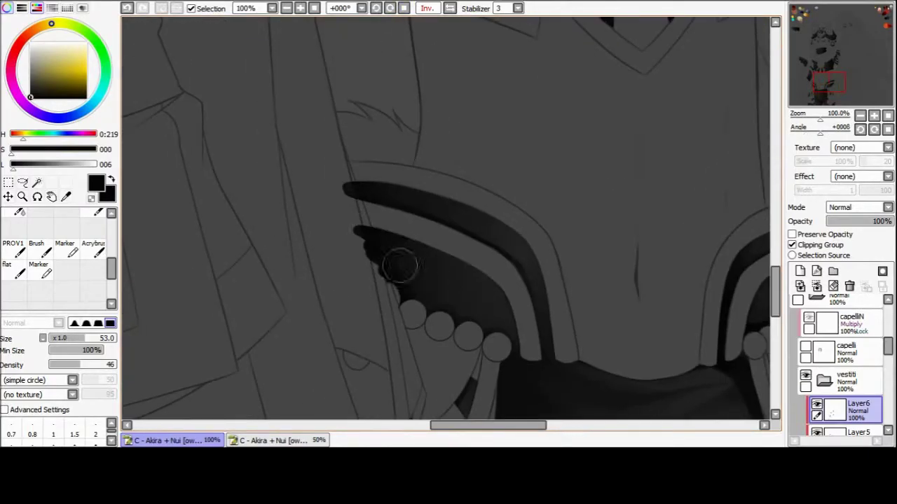
# - Paint near-black shadows along the trousers' waistline and beneath the larger hip's beads with a 30 px brush
pyautogui.moveTo(700, 144); pyautogui.dragTo(406, 221)
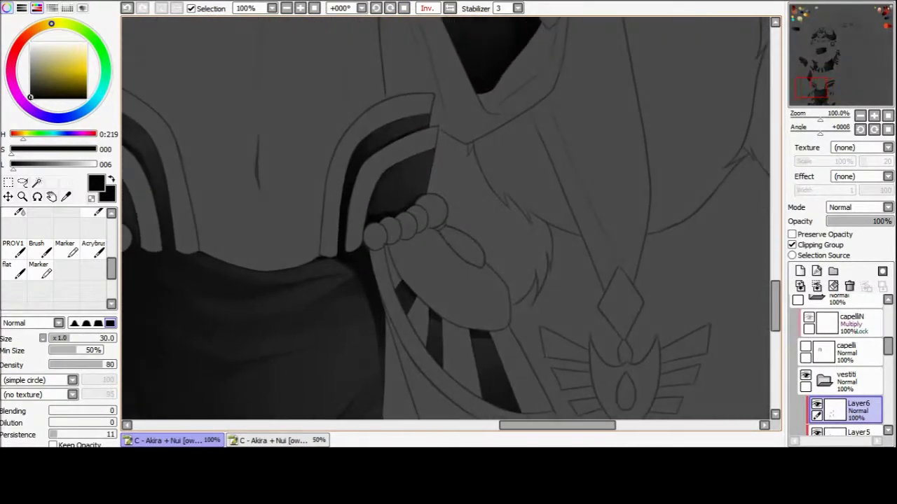
pyautogui.press('Insert')
pyautogui.scroll(5, 329, 275)
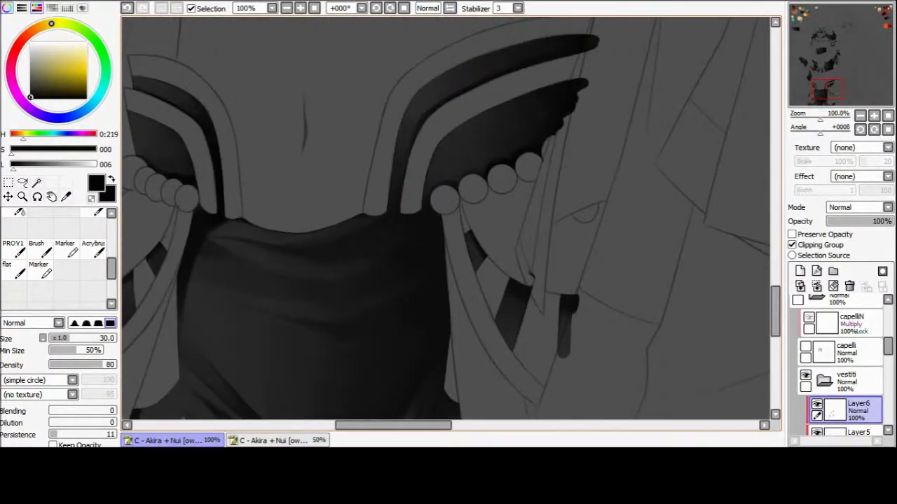
pyautogui.moveTo(343, 242); pyautogui.dragTo(330, 275)
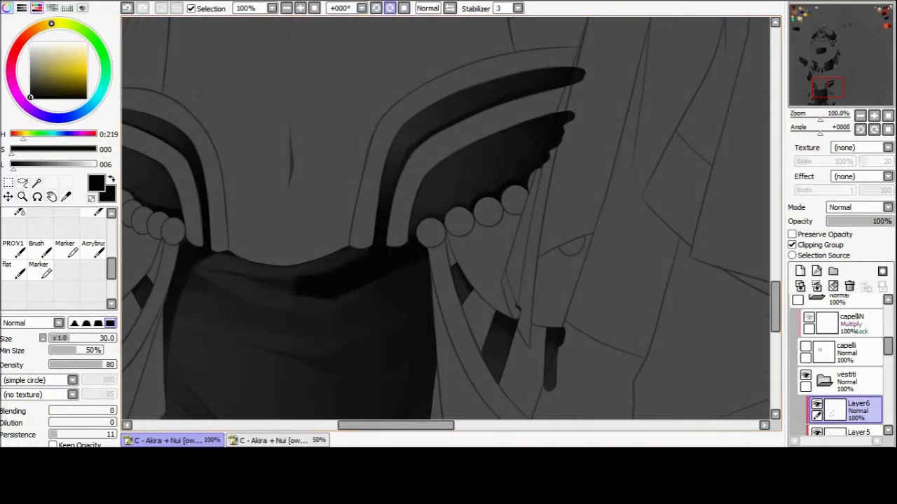
pyautogui.moveTo(359, 247); pyautogui.dragTo(347, 278)
pyautogui.moveTo(376, 221); pyautogui.dragTo(398, 294)
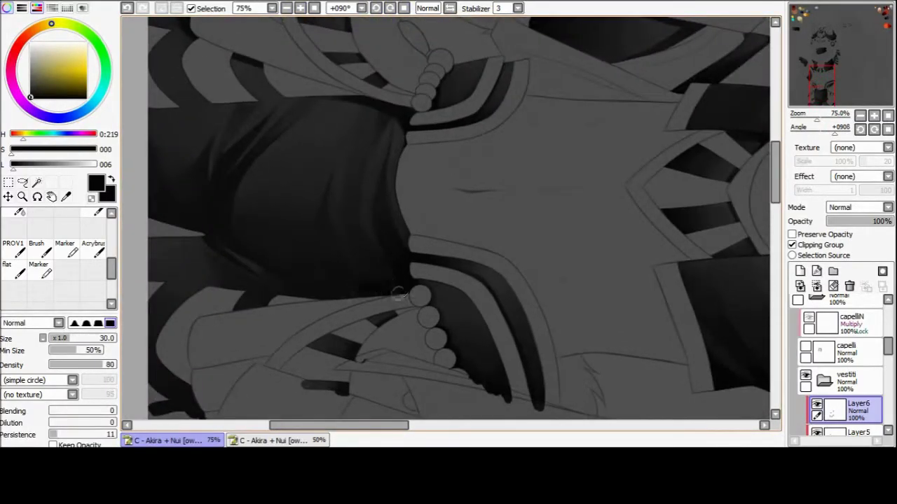
# - Refine the diagonal folds below the trousers' waistline with an 18 px brush and a 20 px eraser
pyautogui.press('e')
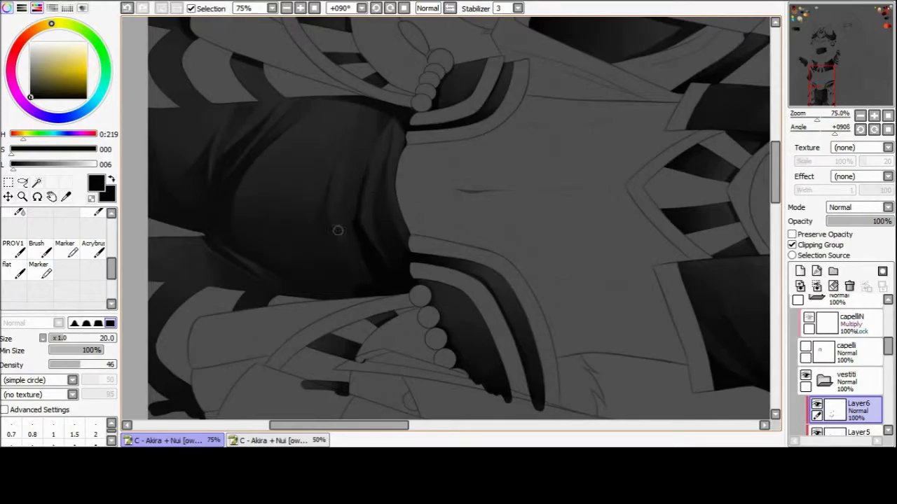
pyautogui.press('b')
pyautogui.press('e')
pyautogui.press('b')
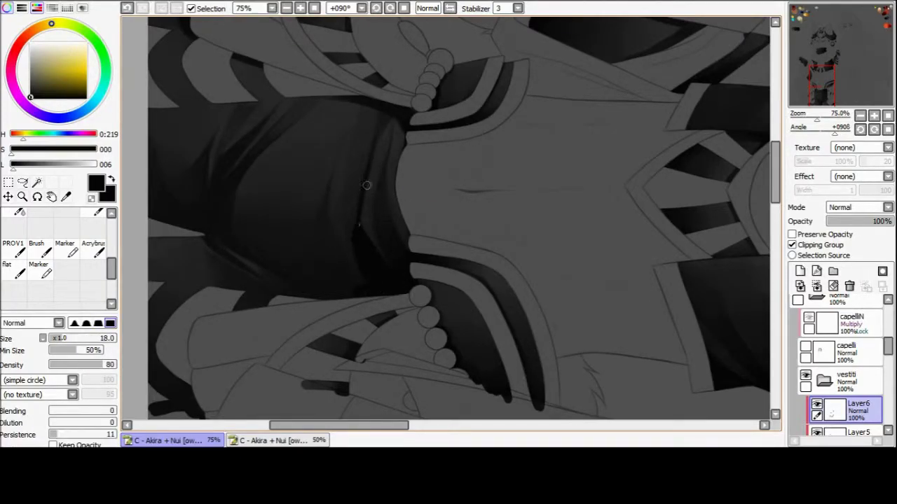
pyautogui.press('e')
pyautogui.press('b')
# - Darken the trousers' outer side and the black cloth beside the thigh with a 63 px brush
pyautogui.press('Home')
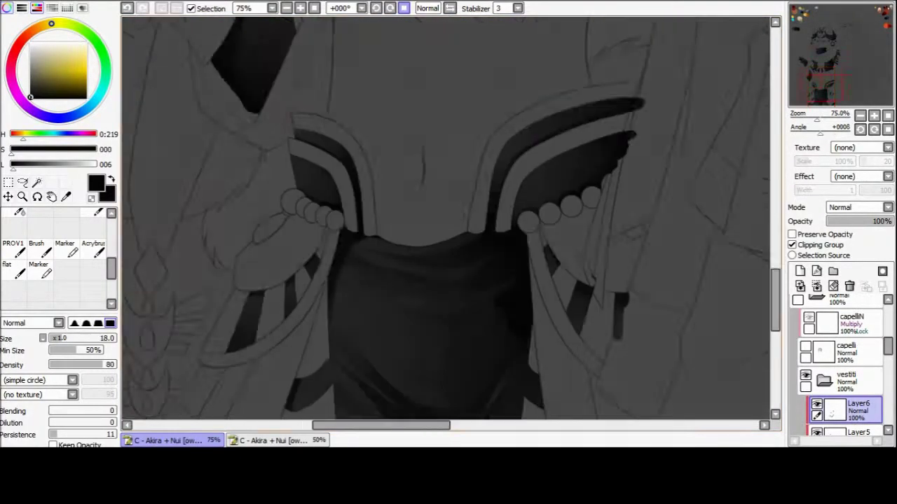
pyautogui.moveTo(498, 302); pyautogui.dragTo(390, 200)
pyautogui.press('e')
pyautogui.press('b')
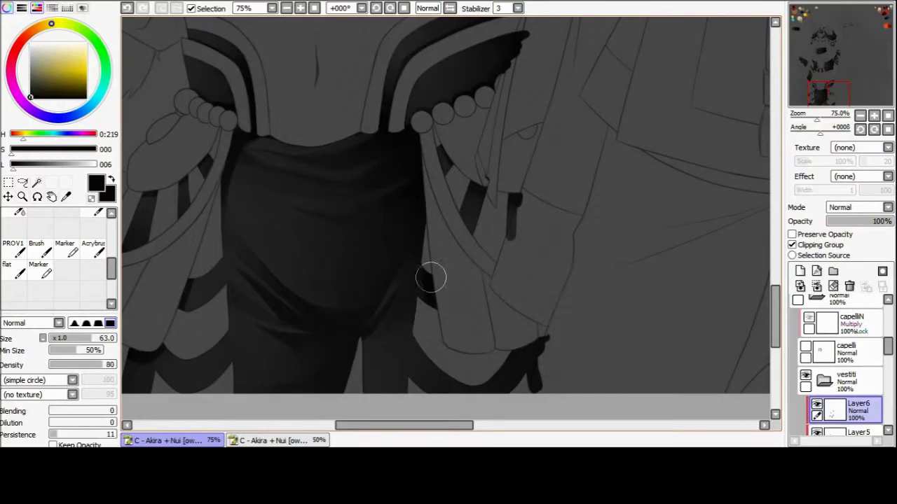
pyautogui.press('e')
pyautogui.press('b')
pyautogui.scroll(-3, 356, 370)
pyautogui.scroll(4, 394, 310)
pyautogui.press('End')
pyautogui.press('End')
pyautogui.press('End')
pyautogui.press('End')
pyautogui.press('End')
pyautogui.press('End')
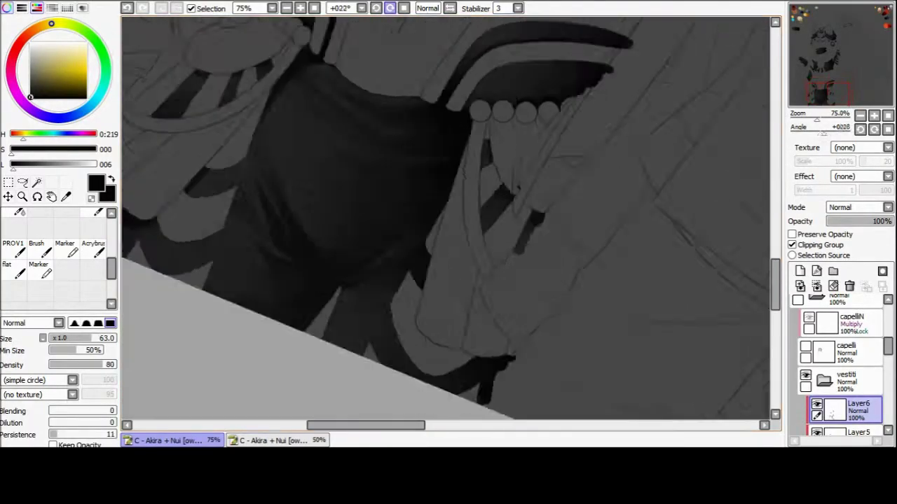
# - Deepen the trousers' crotch and upper-thigh folds and blend them with an 81 px eraser
pyautogui.press('e')
pyautogui.press('Delete')
pyautogui.press('Delete')
pyautogui.press('Delete')
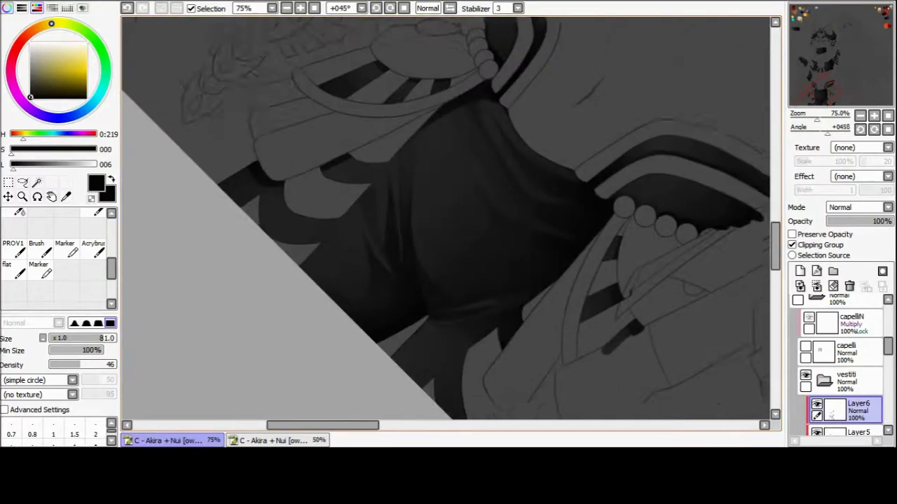
pyautogui.press('b')
pyautogui.moveTo(381, 210); pyautogui.dragTo(417, 320)
pyautogui.press('e')
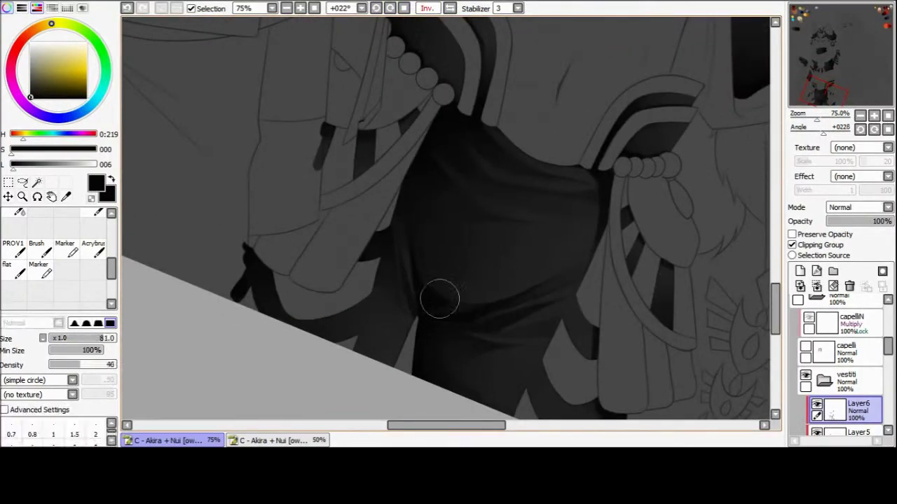
# - Merge the shading layers Layer6 and Layer5 down into the nero layer
pyautogui.press('Home')
pyautogui.press('-')
pyautogui.press('-')
pyautogui.press('Down')
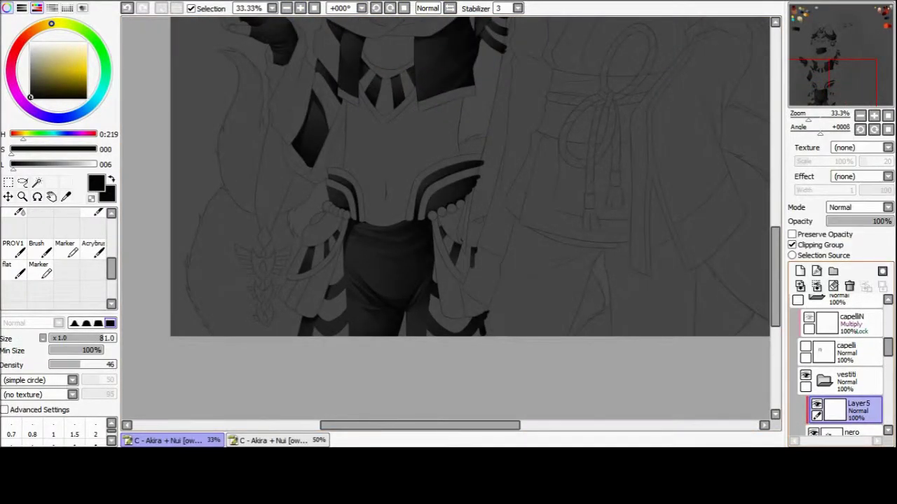
pyautogui.press('b')
pyautogui.press('+')
pyautogui.press('+')
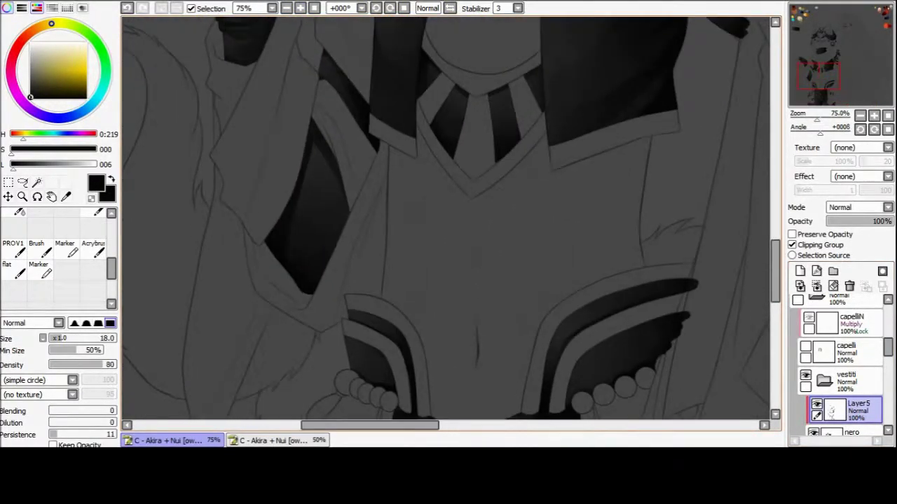
pyautogui.press('-')
pyautogui.press('-')
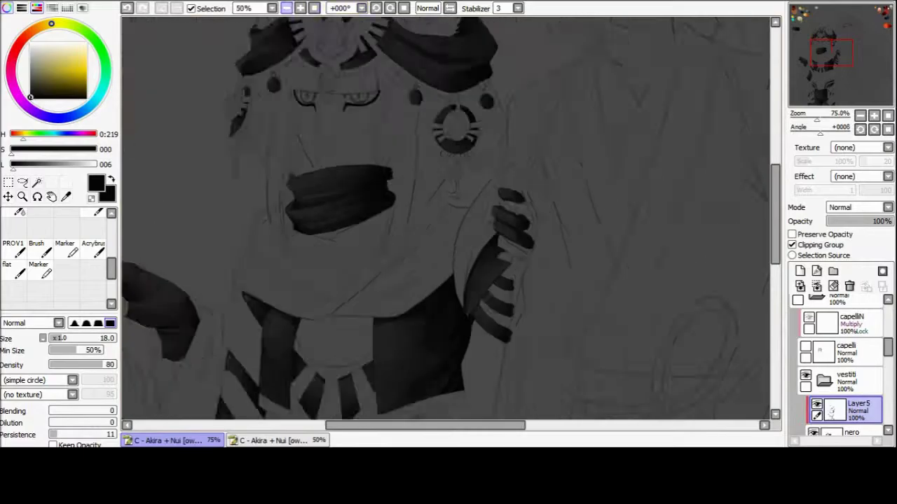
pyautogui.scroll(3, 497, 217)
pyautogui.hotkey('ctrl', 'e')
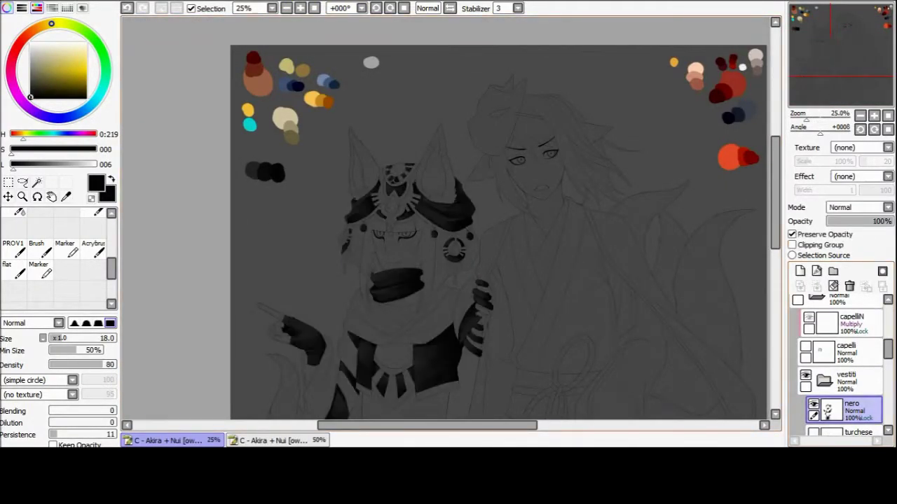
# - Add a new layer clipped to nero and choose a dark grey with luminosity 46 for highlights
pyautogui.press('+')
pyautogui.press('+')
pyautogui.press('+')
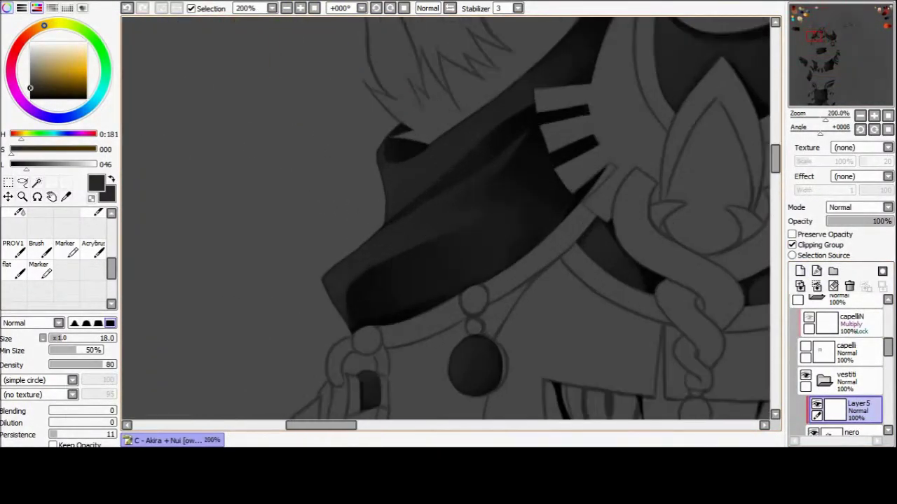
# - Paint thin highlights along the folds and fur-side edge of the headdress's smaller drape with a 5 px brush
pyautogui.moveTo(405, 278); pyautogui.dragTo(321, 302)
pyautogui.press('Delete')
pyautogui.press('Delete')
pyautogui.press('Delete')
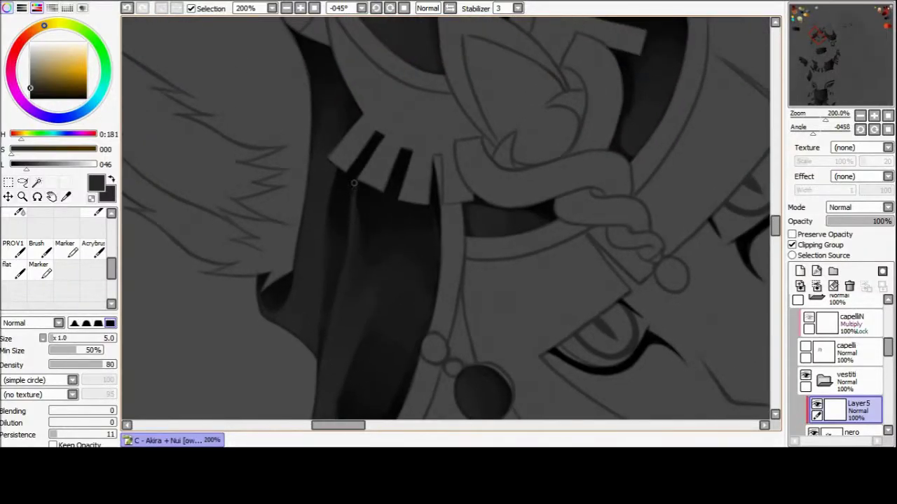
pyautogui.press('e')
pyautogui.press('b')
pyautogui.scroll(-2, 369, 217)
pyautogui.scroll(3, 320, 253)
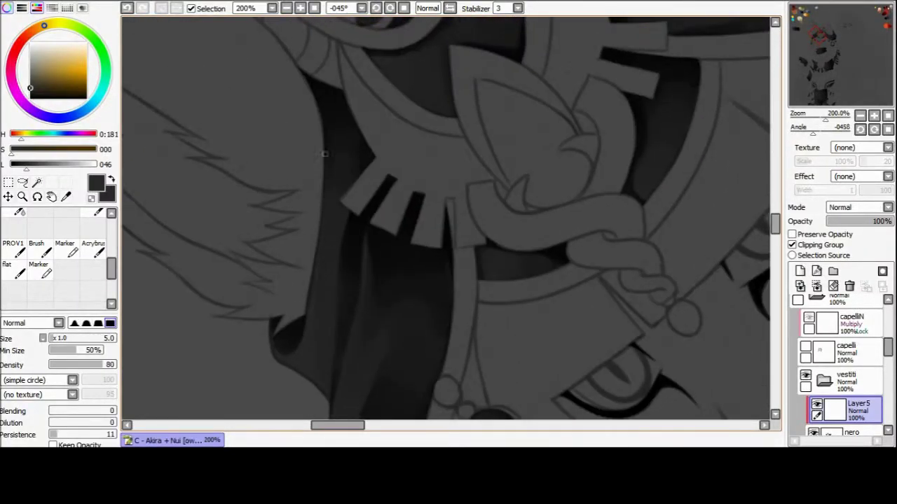
# - Add thin edge highlights to the round earring, the hanging side ornament and the headdress crest with a 5 px brush
pyautogui.scroll(-3, 327, 254)
pyautogui.press('Home')
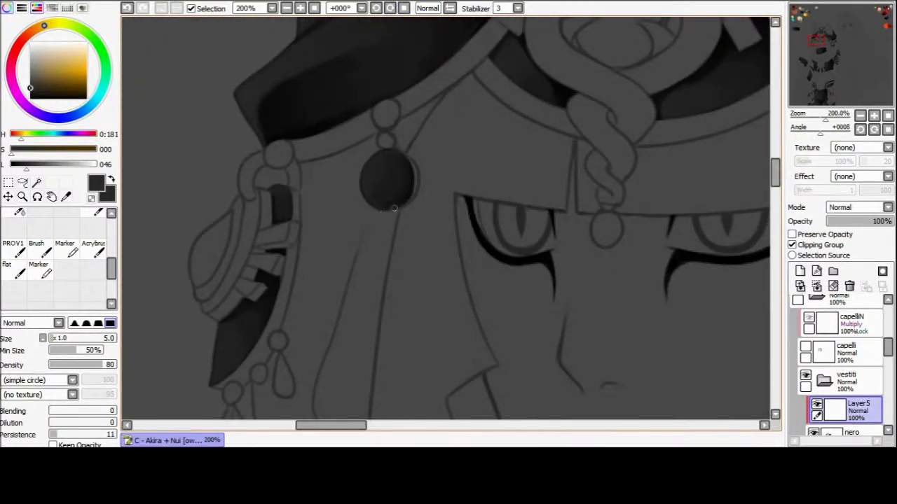
pyautogui.scroll(-1, 364, 150)
pyautogui.hscroll(-2, 340, 259)
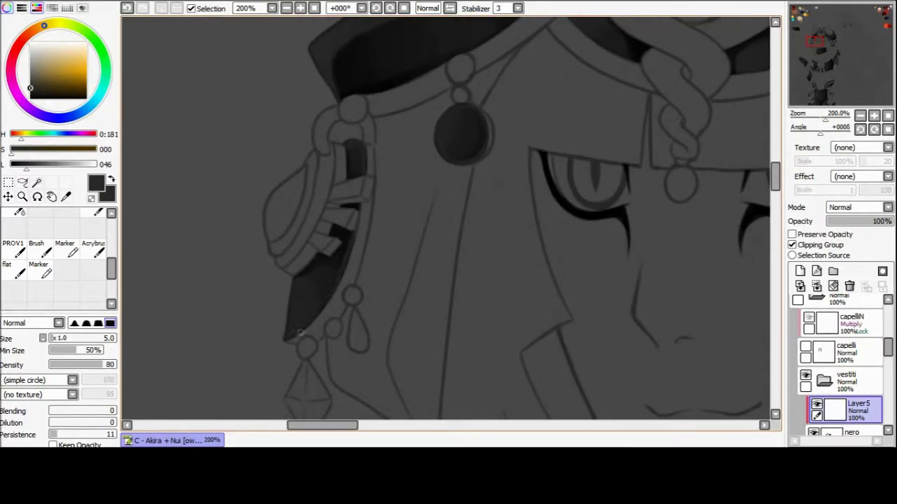
pyautogui.scroll(-5, 348, 263)
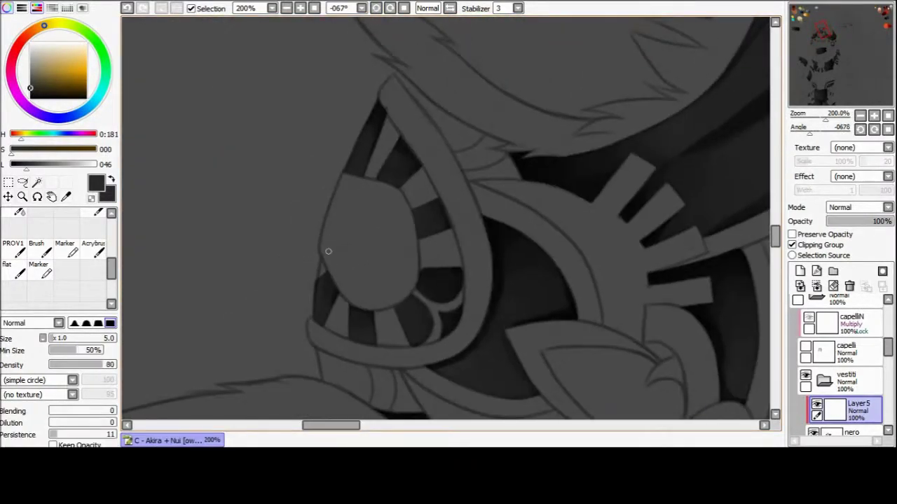
pyautogui.scroll(-5, 346, 181)
# - Highlight the outer corner of the headdress's larger drape with a 5 px brush, softened with a 19 px eraser
pyautogui.press('b')
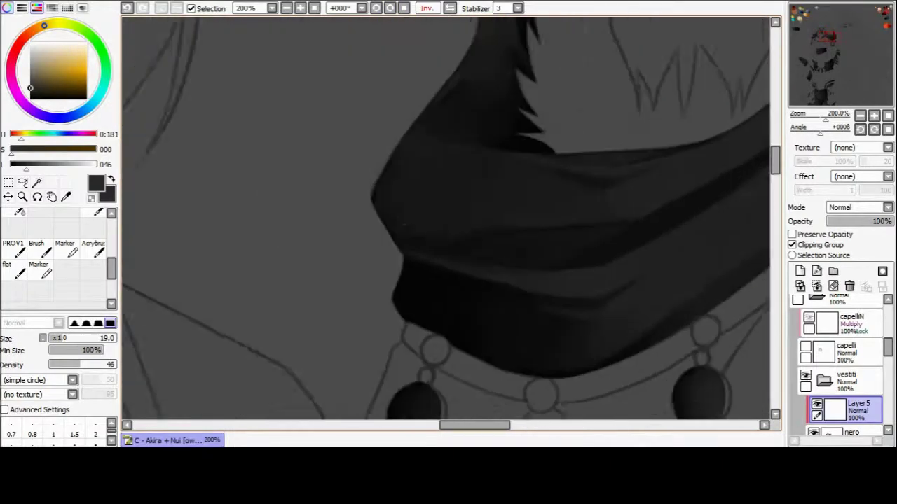
pyautogui.moveTo(364, 238); pyautogui.dragTo(407, 262)
pyautogui.moveTo(350, 259); pyautogui.dragTo(356, 178)
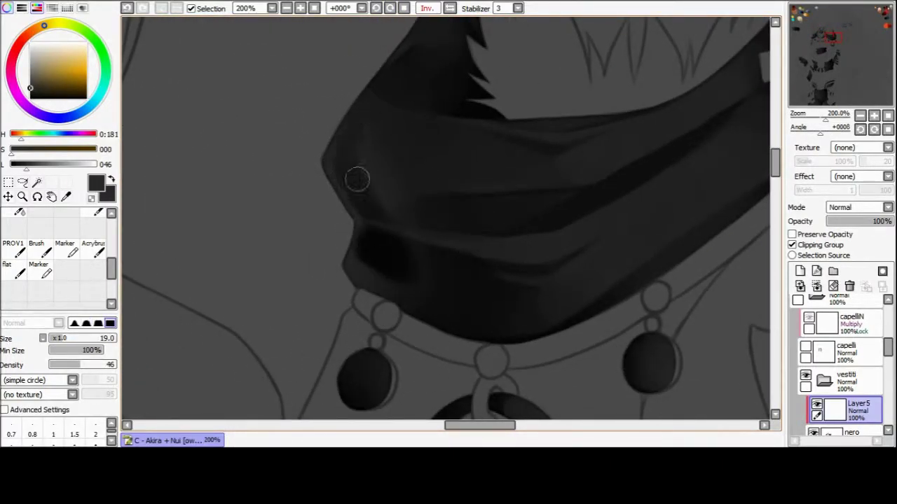
pyautogui.press('b')
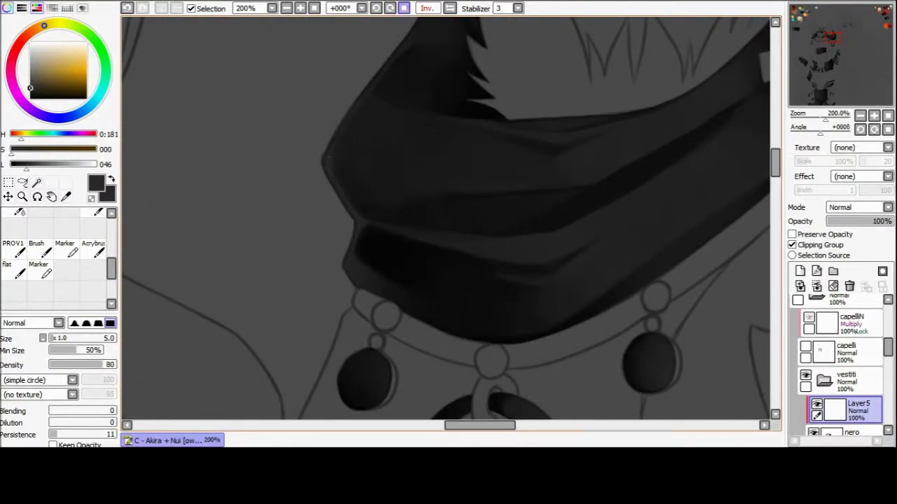
pyautogui.scroll(-2, 322, 158)
# - Line the larger drape's outer rim and fold edges below the ear with 5 px highlights, softened with a 44 px eraser
pyautogui.press('e')
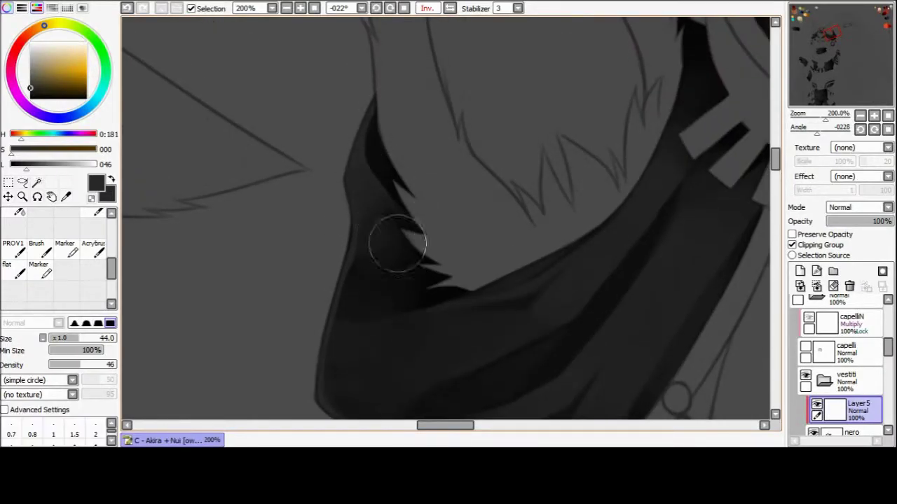
pyautogui.scroll(-3, 379, 262)
pyautogui.press('b')
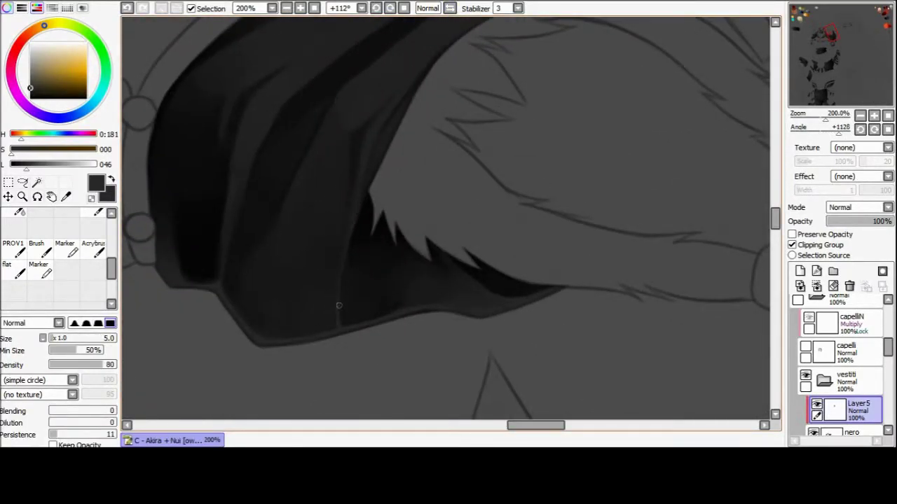
pyautogui.scroll(-3, 371, 297)
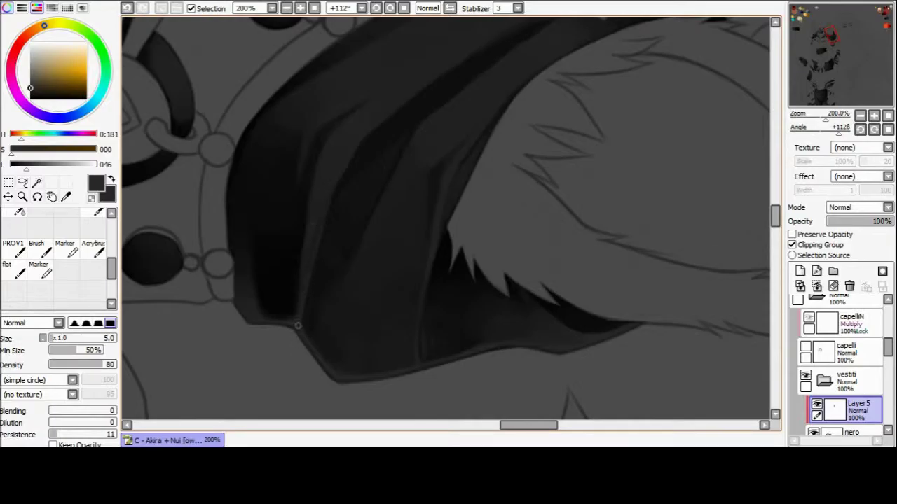
pyautogui.press('e')
pyautogui.scroll(-2, 340, 144)
pyautogui.press('b')
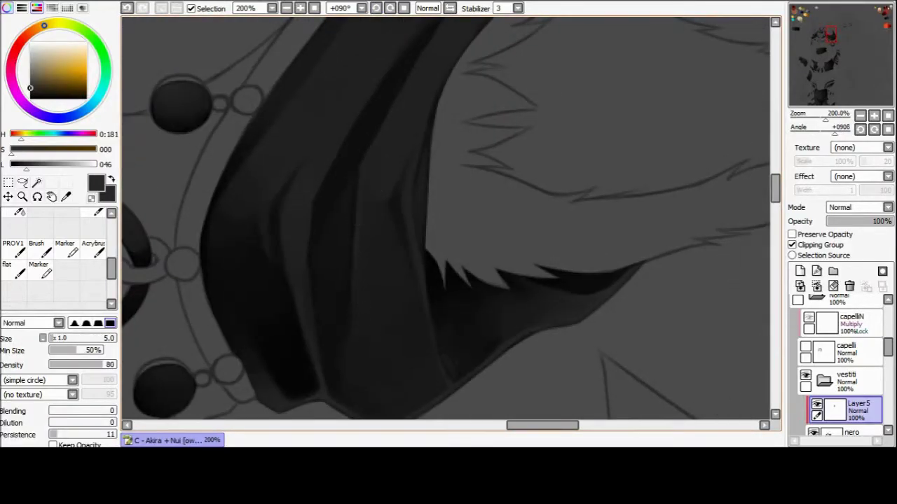
# - Highlight the larger drape's long fold ridges up to the forehead ornament with a 5 px brush and a 44 px eraser
pyautogui.scroll(2, 412, 75)
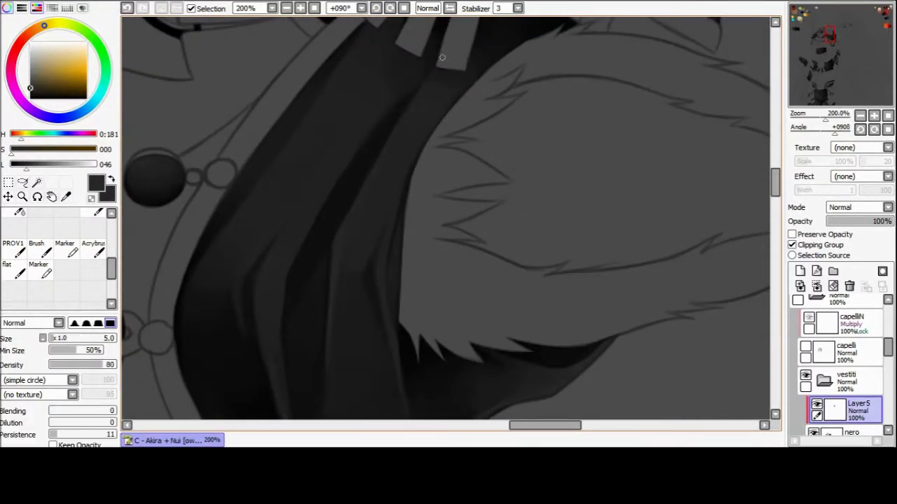
pyautogui.scroll(-1, 407, 78)
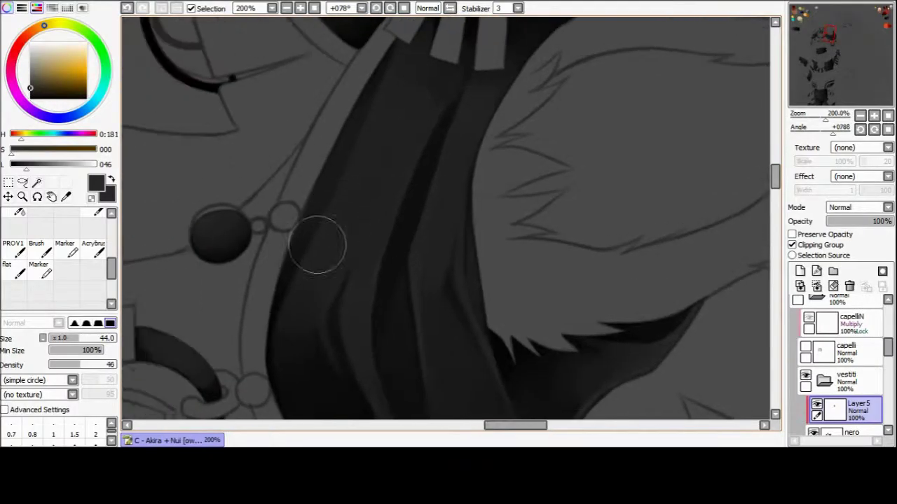
pyautogui.scroll(-3, 348, 152)
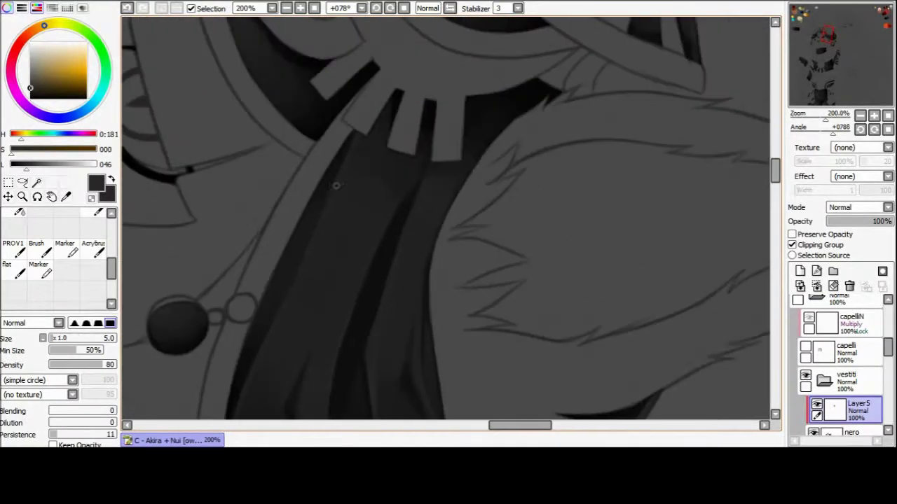
pyautogui.scroll(2, 424, 339)
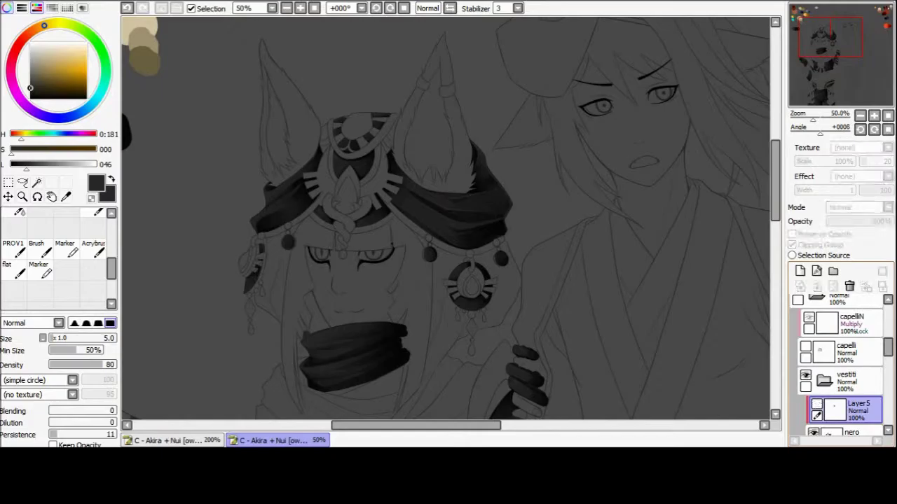
pyautogui.click(163, 440)
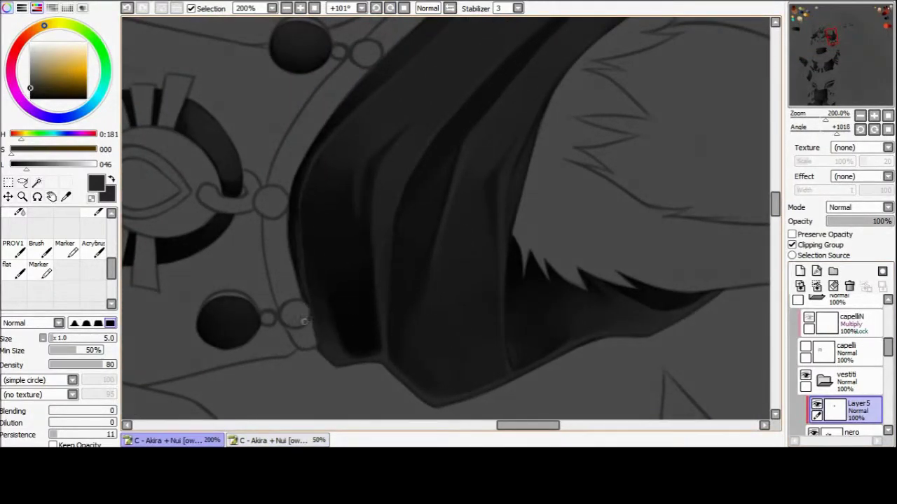
pyautogui.press('e')
pyautogui.moveTo(313, 287)
pyautogui.mouseDown()
pyautogui.moveTo(329, 340)
pyautogui.moveTo(367, 340)
pyautogui.mouseUp()
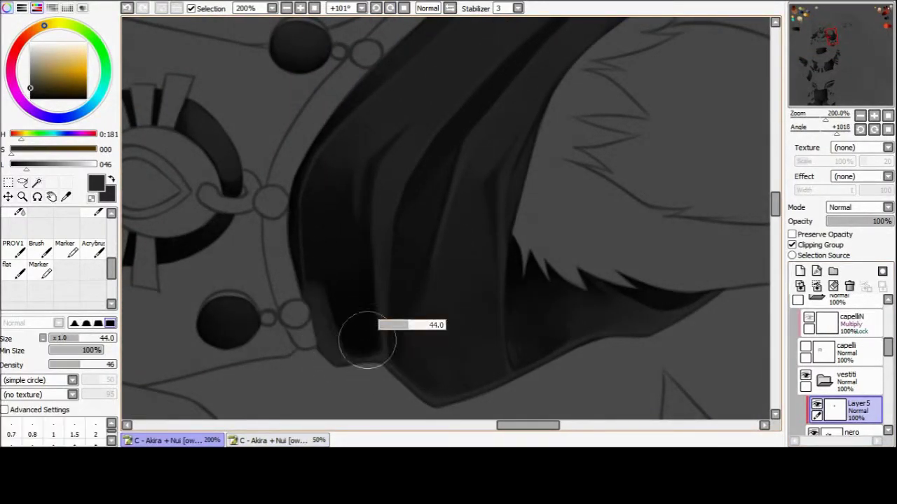
pyautogui.hotkey('ctrl', 'z')
pyautogui.hotkey('ctrl', 'z')
# - Add thin edge highlights to the black beads and round pendant hanging below the larger drape with a 5 px brush, softened with a 31 px eraser
pyautogui.press('b')
pyautogui.press('Home')
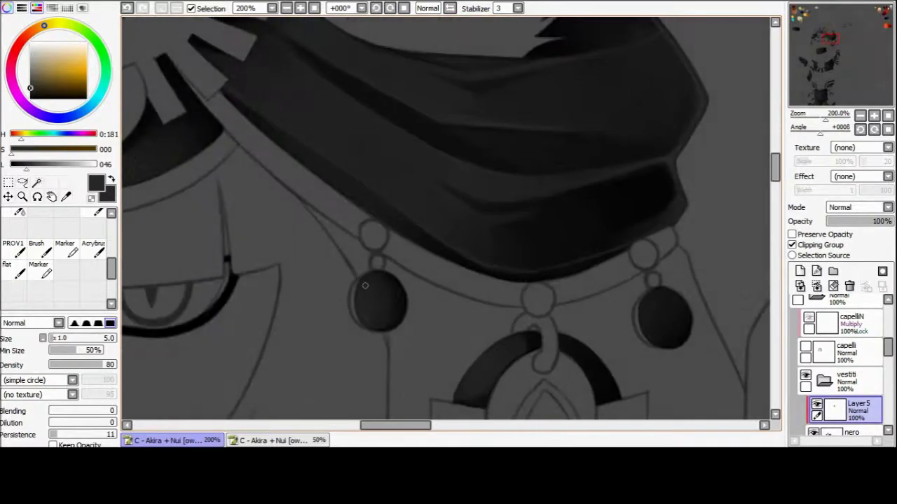
pyautogui.moveTo(643, 317)
pyautogui.mouseDown()
pyautogui.moveTo(404, 243)
pyautogui.moveTo(567, 182)
pyautogui.mouseUp()
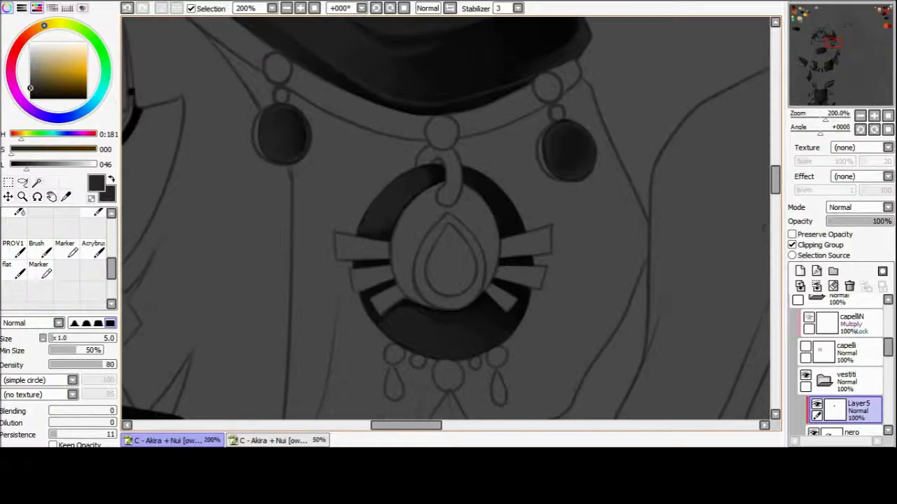
pyautogui.press('End')
pyautogui.press('End')
pyautogui.press('End')
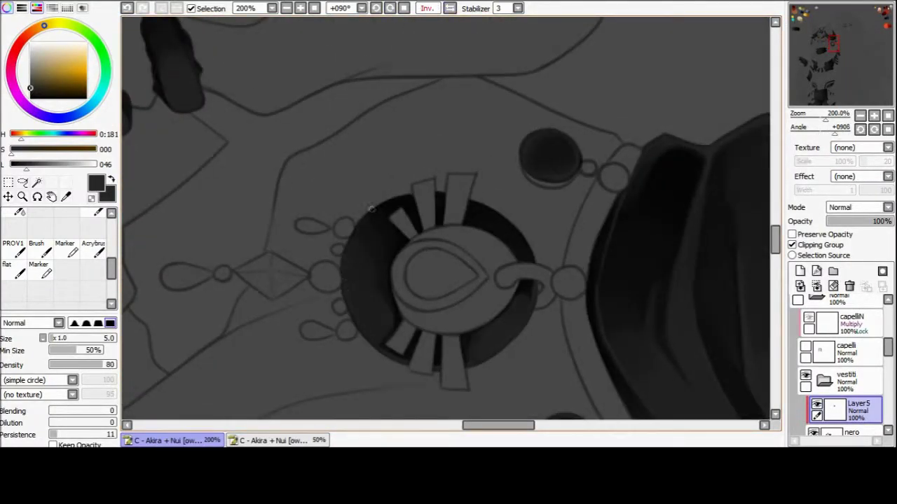
pyautogui.press('e')
pyautogui.moveTo(448, 211); pyautogui.dragTo(393, 199)
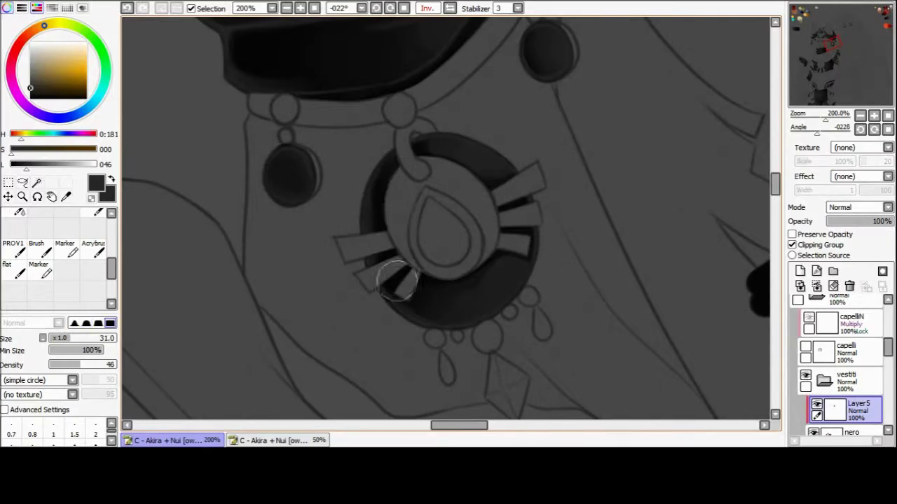
pyautogui.press('b')
pyautogui.press('-')
pyautogui.press('-')
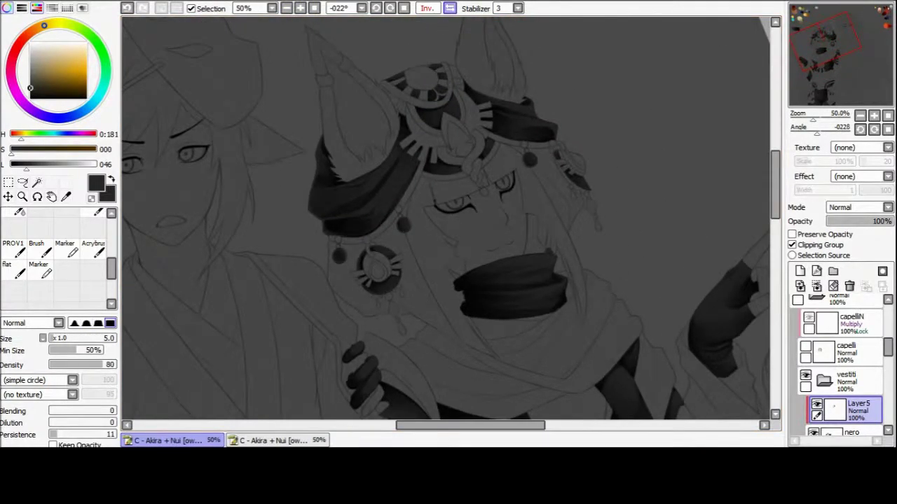
# - Line the upper rim of the black neck wrap with thin 5 px highlights
pyautogui.press('Home')
pyautogui.scroll(4, 371, 223)
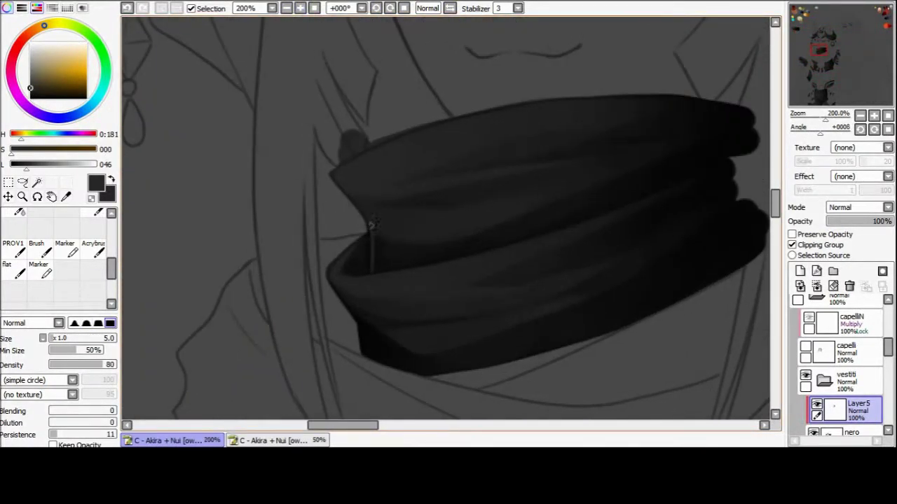
pyautogui.moveTo(341, 184); pyautogui.dragTo(400, 96)
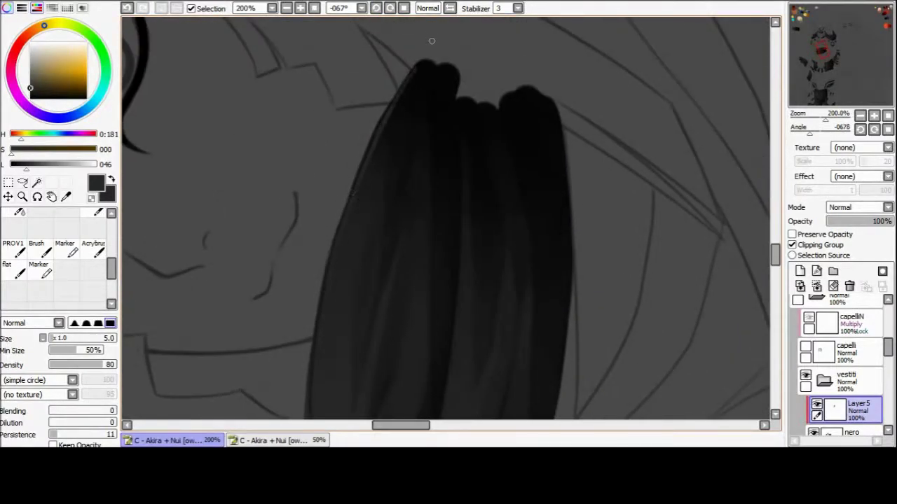
pyautogui.moveTo(432, 41); pyautogui.dragTo(306, 303)
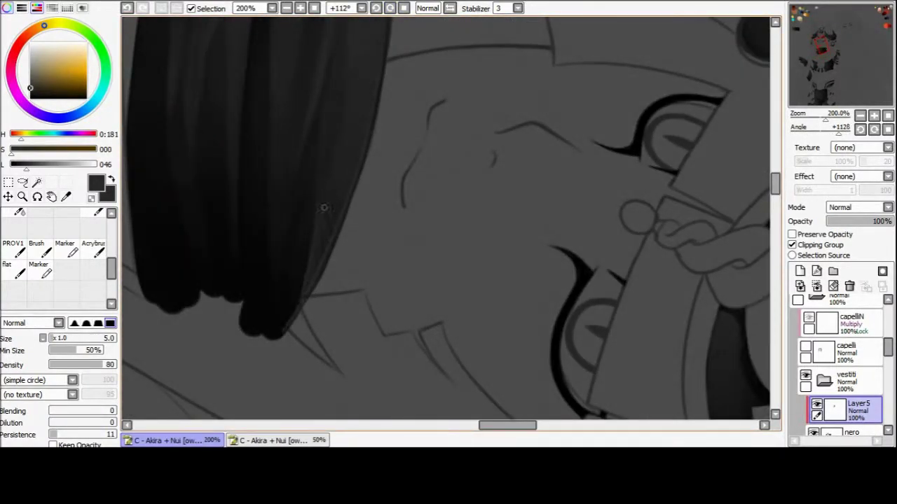
pyautogui.moveTo(316, 220); pyautogui.dragTo(370, 191)
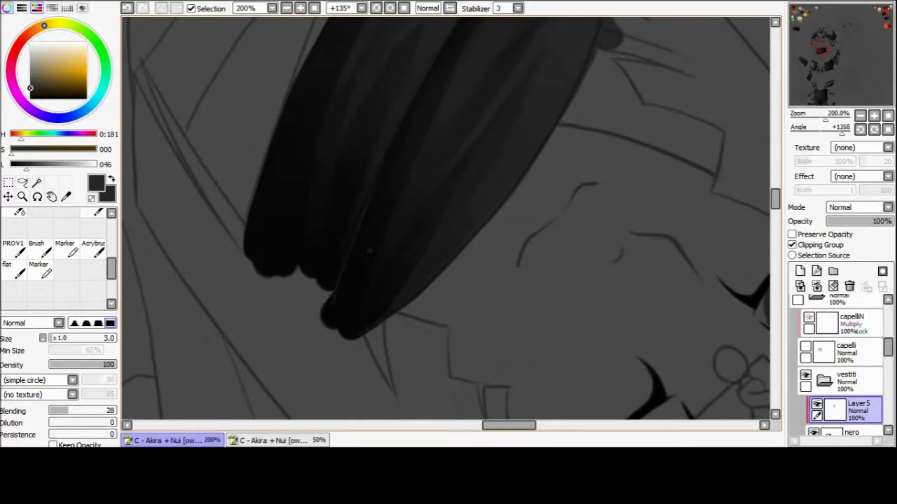
# - Highlight the neck wrap's middle fold and the overlap at its narrow side edge with a 5 px brush
pyautogui.press('b')
pyautogui.moveTo(369, 251); pyautogui.dragTo(322, 326)
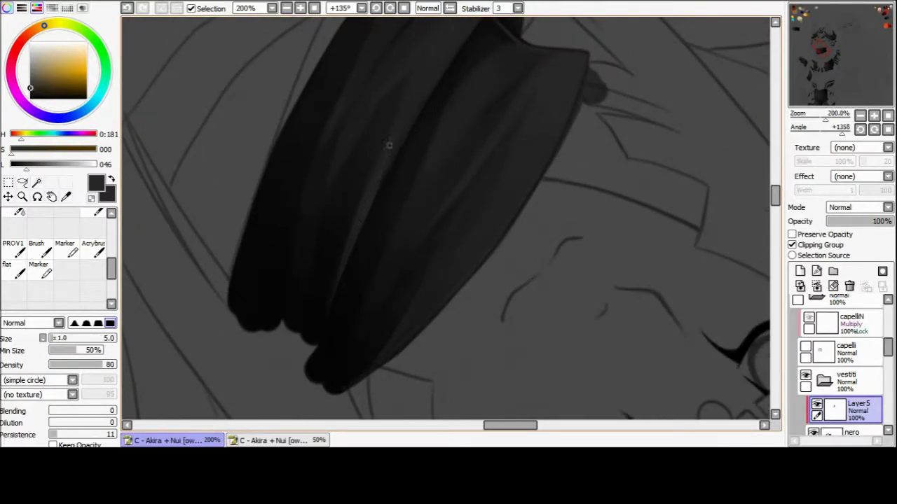
pyautogui.press('Delete')
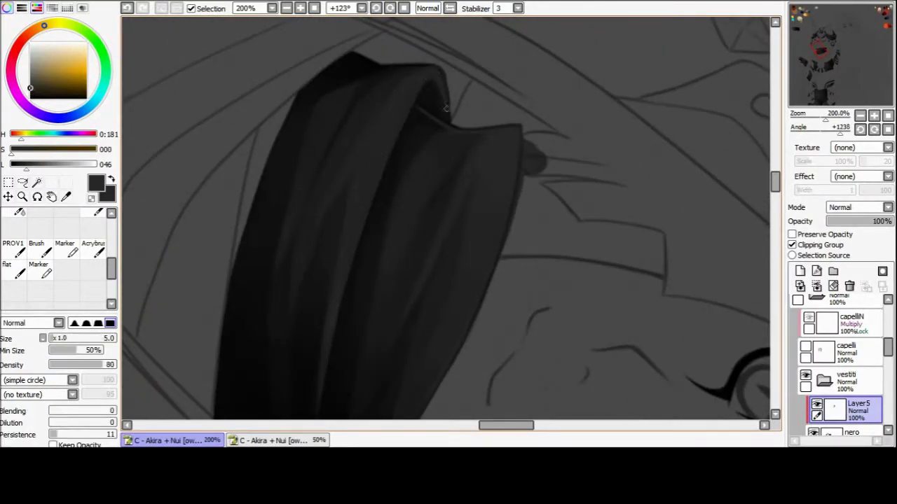
pyautogui.press('Home')
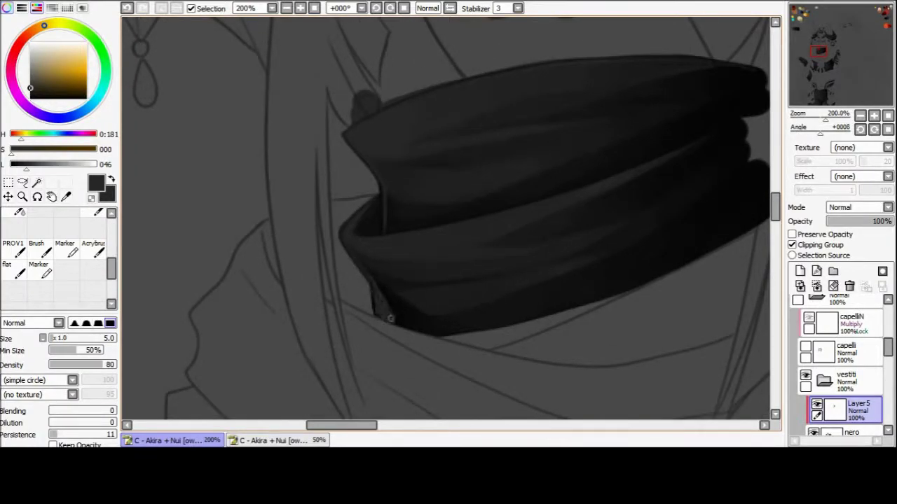
# - Highlight the lower rim of the neck wrap with a 5 px brush and soften it with a 31 px eraser
pyautogui.press('h')
pyautogui.press('Delete')
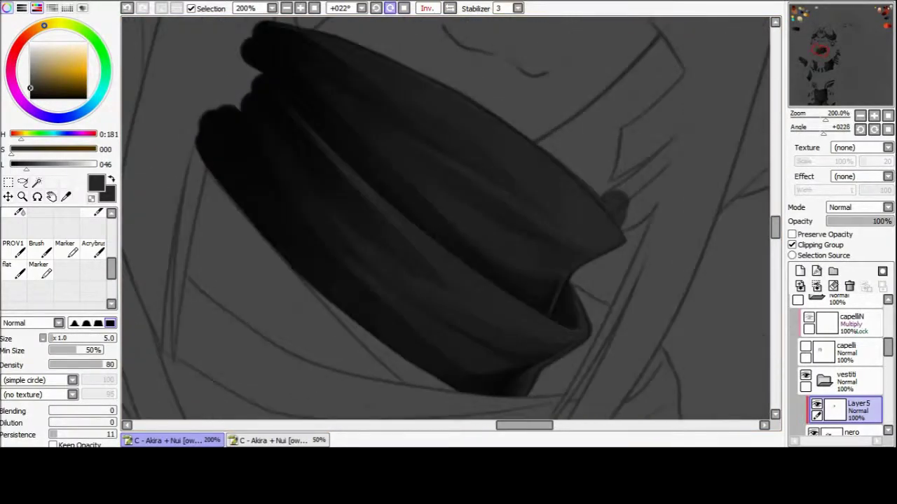
pyautogui.press('Delete')
pyautogui.press('Delete')
pyautogui.press('Delete')
pyautogui.moveTo(381, 254); pyautogui.dragTo(369, 64)
pyautogui.press('e')
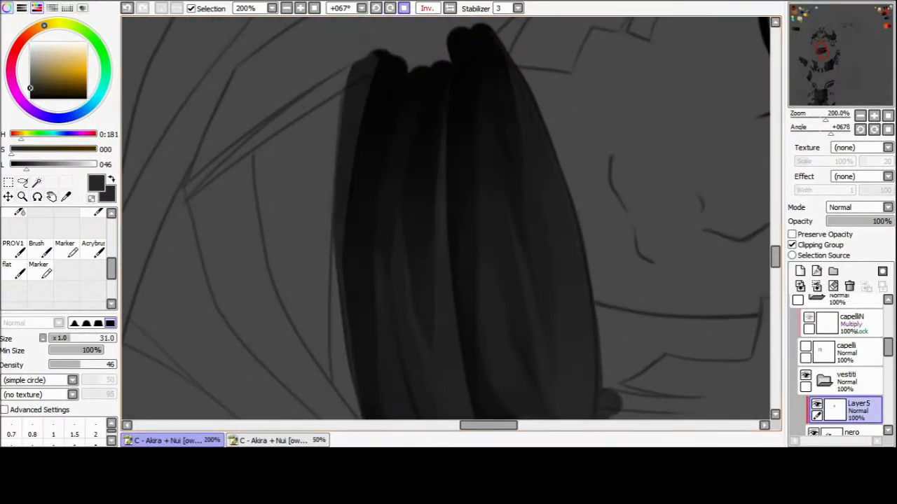
pyautogui.press('Home')
pyautogui.press('pagedown')
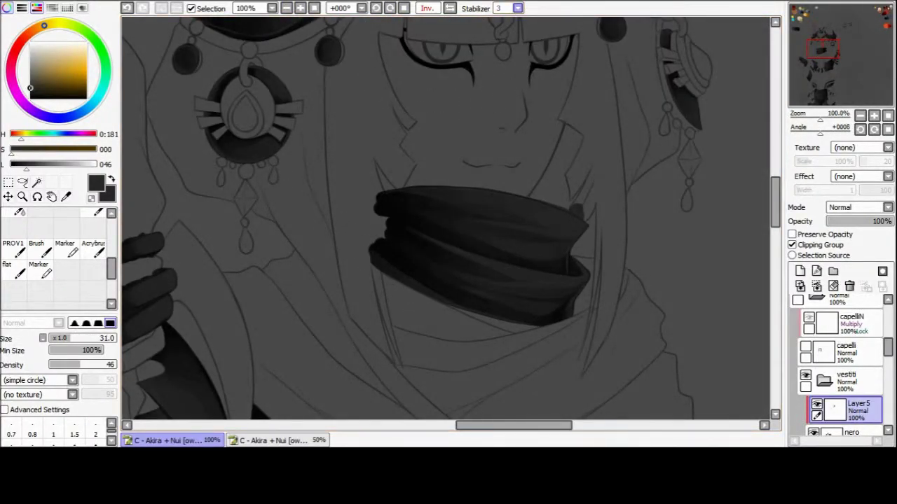
# - Work fold highlights into the neck wrap's lower band on a new clipped layer with a 5 px brush and a 31 px eraser
pyautogui.press('End')
pyautogui.hotkey('ctrl', 'shift', 'n')
pyautogui.press('pageup')
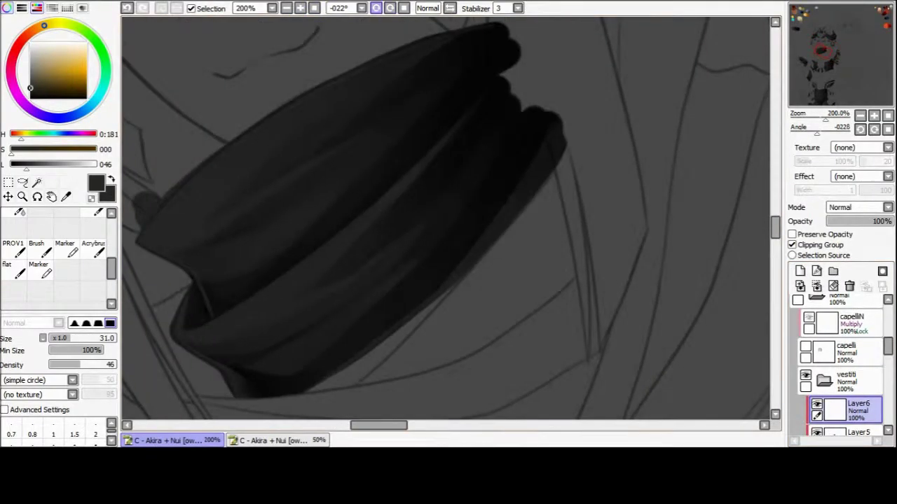
pyautogui.press('End')
pyautogui.press('b')
pyautogui.press('e')
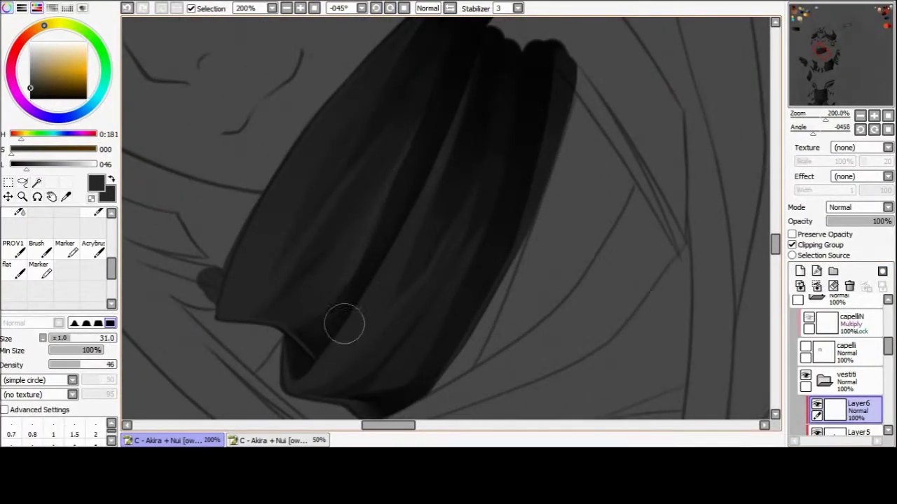
pyautogui.press('b')
pyautogui.hscroll(2, 420, 175)
pyautogui.hotkey('ctrl', 'z')
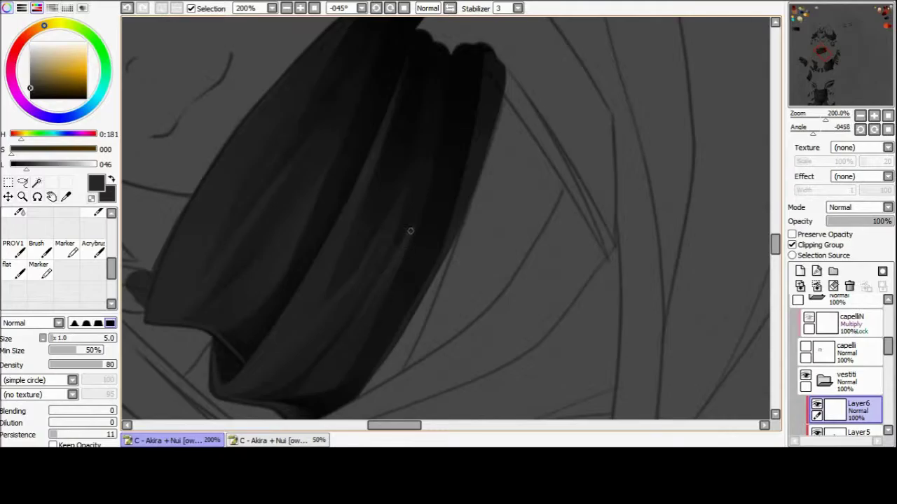
pyautogui.press('e')
pyautogui.press('Delete')
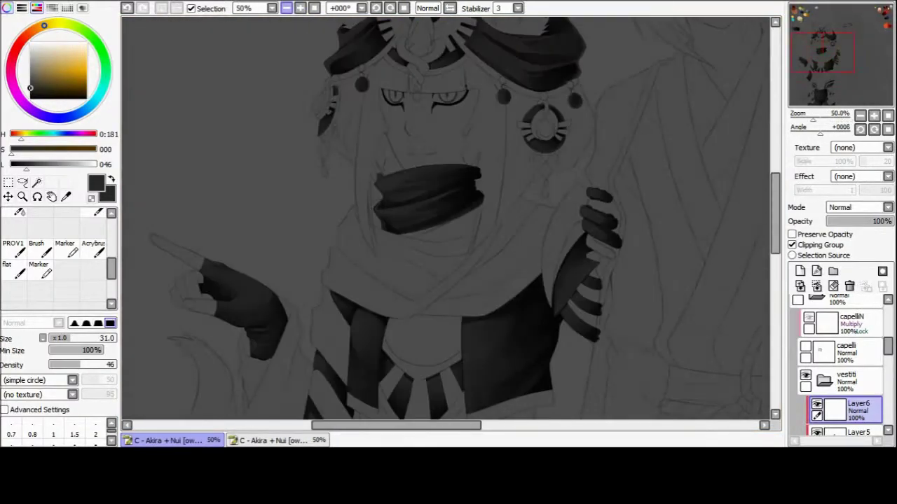
pyautogui.hotkey('ctrl', 'z')
# - Add thin highlights around the black-gloved fingertips with a 5 px brush, softened with a 31 px eraser
pyautogui.scroll(4, 449, 217)
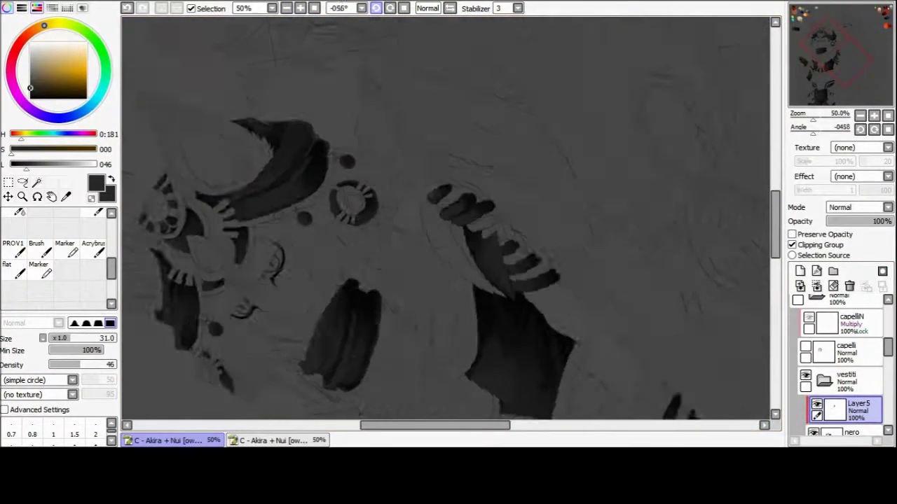
pyautogui.press('b')
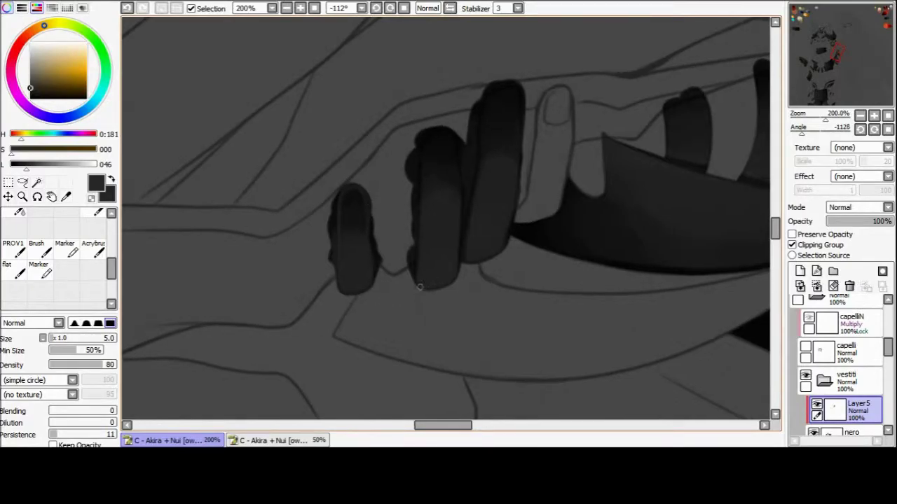
pyautogui.scroll(2, 367, 201)
pyautogui.press('e')
pyautogui.press('b')
pyautogui.hscroll(2, 444, 254)
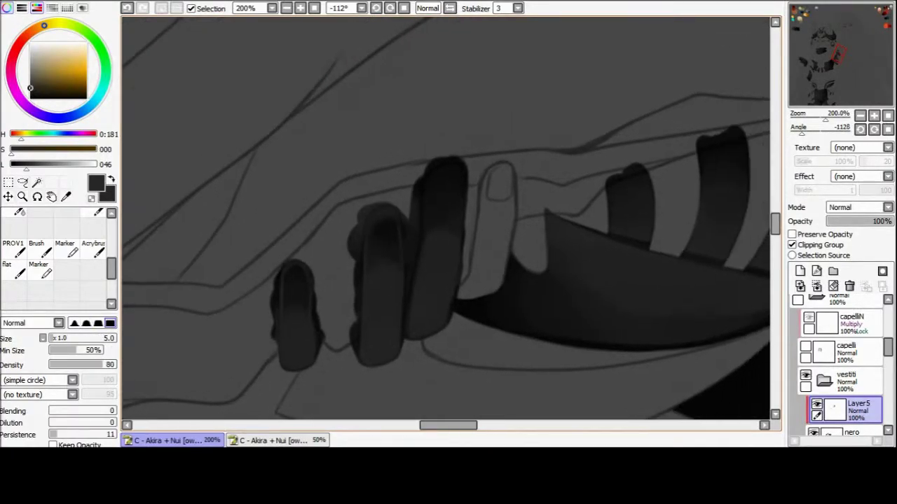
pyautogui.press('e')
pyautogui.scroll(1, 441, 147)
pyautogui.press('b')
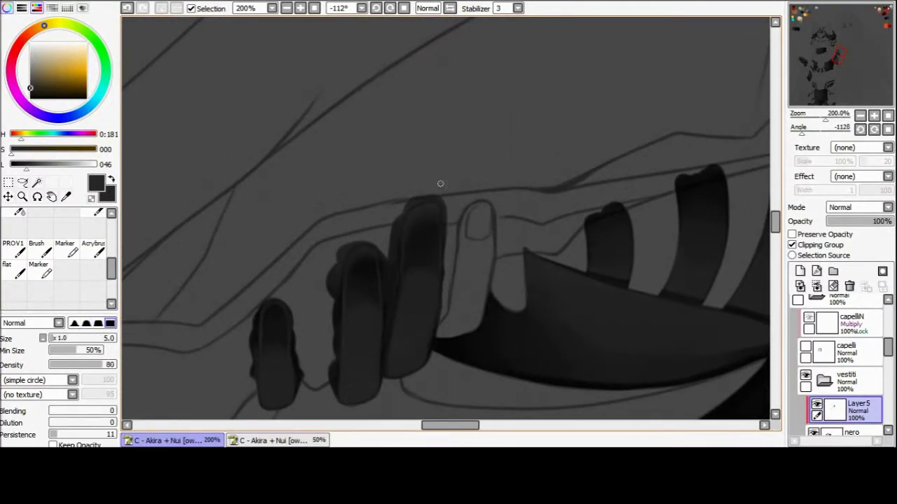
# - Line the remaining side edges of the black-gloved fingers with 5 px highlights and soften them
pyautogui.press('e')
pyautogui.press('Delete')
pyautogui.press('Delete')
pyautogui.press('Delete')
pyautogui.press('b')
pyautogui.press('Delete')
pyautogui.press('Delete')
pyautogui.press('Delete')
pyautogui.press('Delete')
pyautogui.press('Delete')
pyautogui.press('Delete')
pyautogui.press('Delete')
pyautogui.press('Delete')
pyautogui.press('Delete')
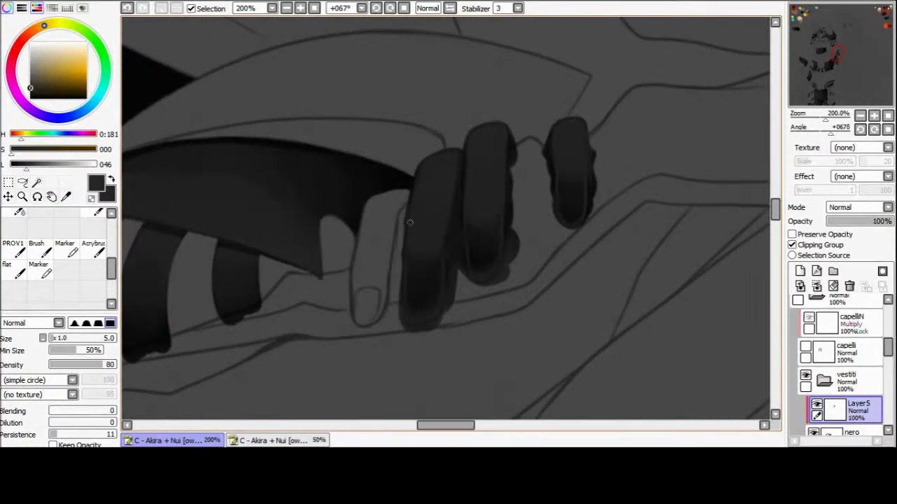
pyautogui.press('Delete')
pyautogui.press('Delete')
pyautogui.press('Delete')
pyautogui.press('Delete')
pyautogui.press('Delete')
pyautogui.press('Delete')
pyautogui.press('Delete')
pyautogui.press('Delete')
pyautogui.press('Delete')
pyautogui.press('Delete')
# - Highlight the edges of the black stripes wrapping the hand beside the fingers with a 5 px brush
pyautogui.scroll(-3, 414, 235)
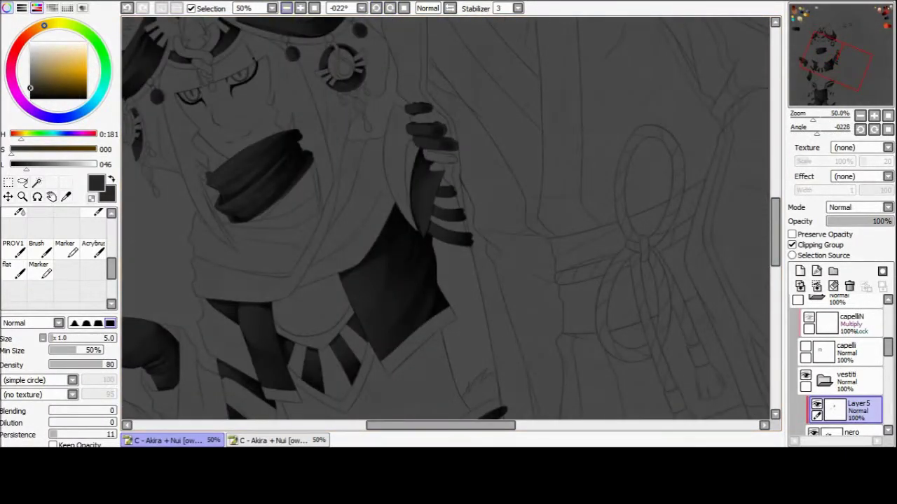
pyautogui.scroll(3, 415, 235)
pyautogui.press('Delete')
pyautogui.press('Delete')
pyautogui.press('Delete')
pyautogui.press('Delete')
pyautogui.press('Delete')
pyautogui.press('Delete')
pyautogui.press('Delete')
pyautogui.press('Delete')
pyautogui.press('Delete')
pyautogui.press('Delete')
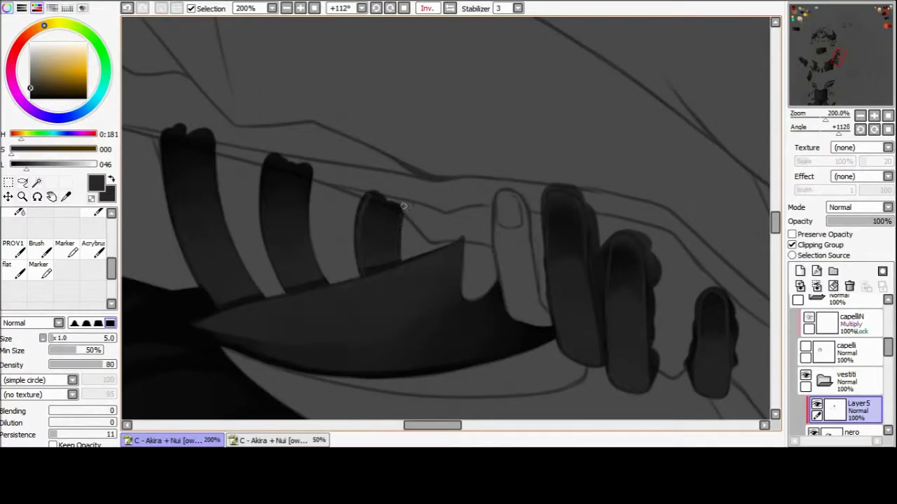
pyautogui.moveTo(404, 206); pyautogui.dragTo(460, 222)
# - Paint broad fold highlights near the armpit of the black chest panel on a new clipped layer with a 19 px brush, softened with a 63 px eraser
pyautogui.moveTo(374, 257)
pyautogui.mouseDown()
pyautogui.moveTo(428, 284)
pyautogui.moveTo(428, 314)
pyautogui.moveTo(430, 304)
pyautogui.moveTo(335, 166)
pyautogui.mouseUp()
pyautogui.press('Insert')
pyautogui.press('Delete')
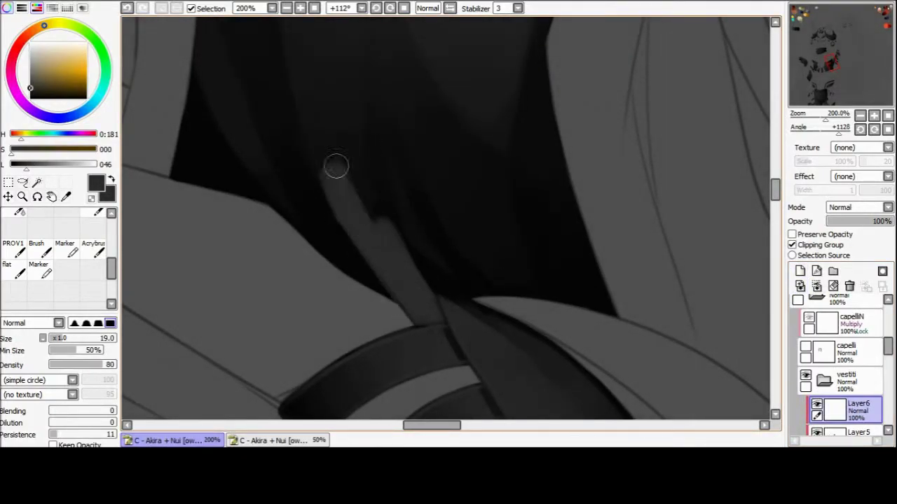
pyautogui.press('b')
pyautogui.moveTo(381, 217); pyautogui.dragTo(456, 274)
pyautogui.scroll(1, 456, 274)
pyautogui.scroll(-2, 380, 259)
pyautogui.press('Delete')
pyautogui.press('Delete')
pyautogui.press('Delete')
pyautogui.moveTo(381, 260)
pyautogui.mouseDown()
pyautogui.moveTo(340, 134)
pyautogui.moveTo(383, 182)
pyautogui.moveTo(397, 215)
pyautogui.mouseUp()
pyautogui.press('e')
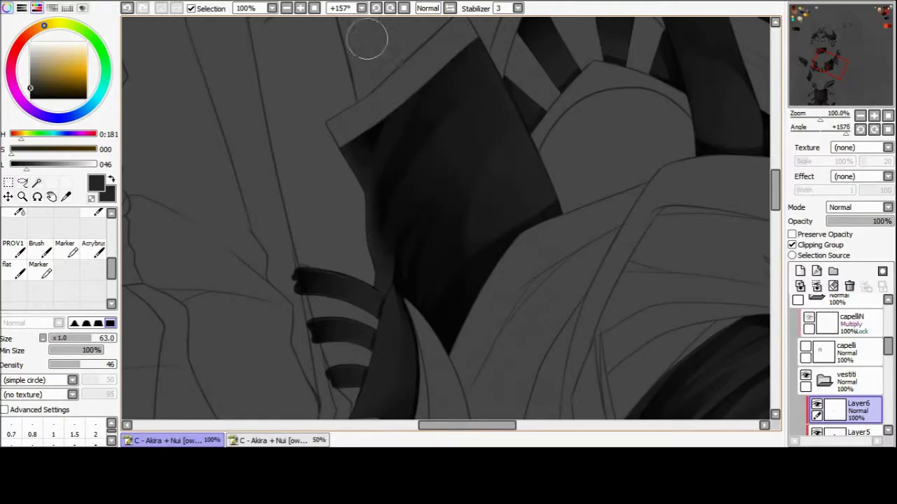
# - Line the chest panel's outer side edge with 8 px highlights, blended with a 63 px eraser
pyautogui.press('b')
pyautogui.scroll(1, 310, 259)
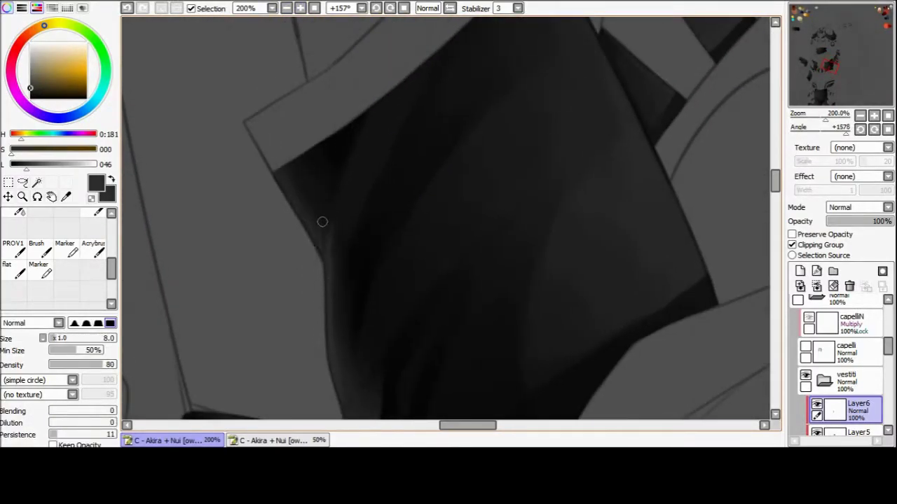
pyautogui.press('End')
pyautogui.press('End')
pyautogui.press('End')
pyautogui.press('e')
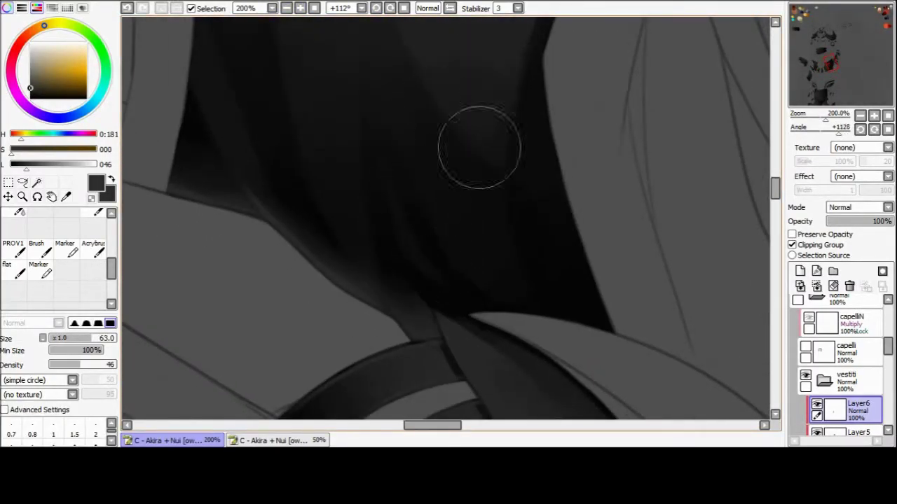
# - Highlight the folds running up from the armpit across the chest panel with the brush, softened with a 63 px eraser
pyautogui.press('b')
pyautogui.moveTo(337, 237); pyautogui.dragTo(374, 297)
pyautogui.moveTo(340, 238)
pyautogui.mouseDown()
pyautogui.moveTo(305, 143)
pyautogui.moveTo(331, 115)
pyautogui.mouseUp()
pyautogui.press('e')
pyautogui.press('-')
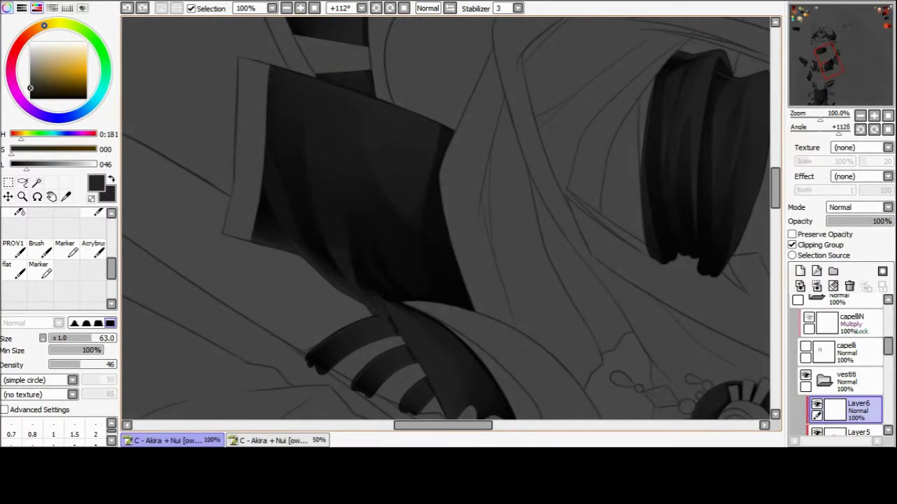
# - Highlight the chest panel's long fold near its bordered lower corner with an 8 px brush and a 63 px eraser
pyautogui.press('+')
pyautogui.press('b')
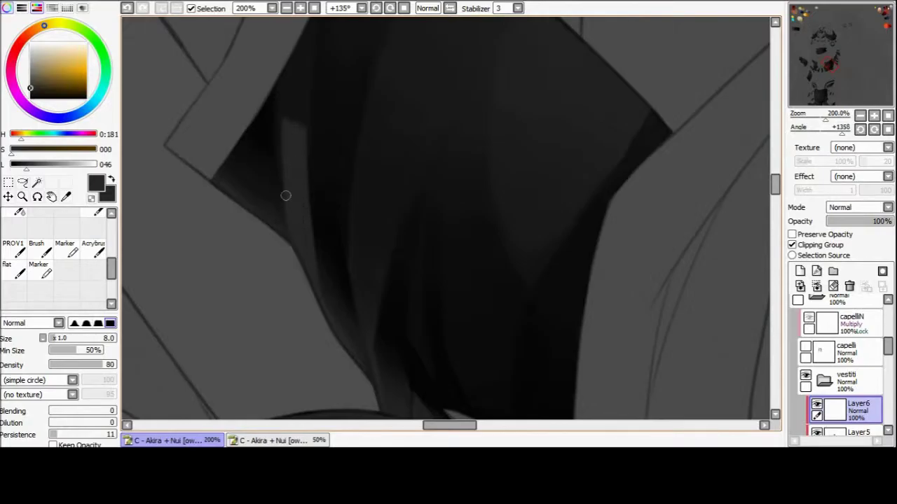
pyautogui.press('e')
pyautogui.press('Home')
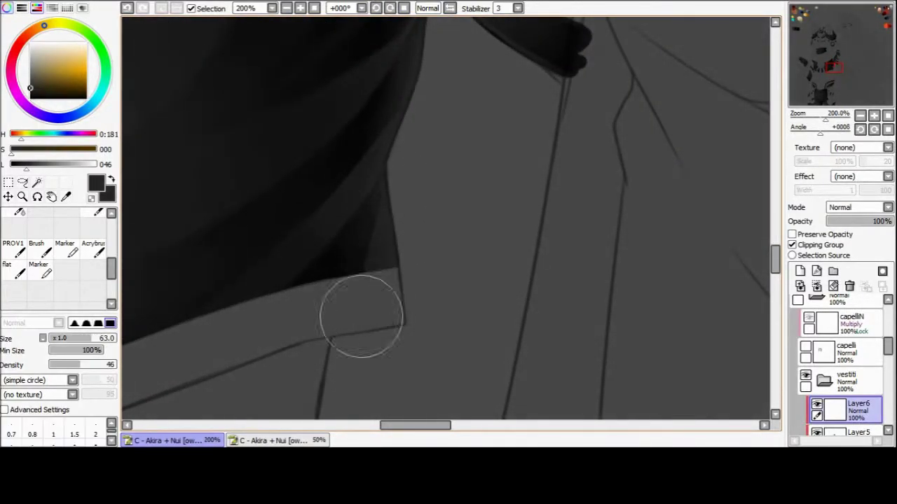
# - Paint a broad fold highlight on the chest panel near the armpit with an 8 px brush, softened with a 63 px eraser
pyautogui.press('-')
pyautogui.press('-')
pyautogui.moveTo(360, 316); pyautogui.dragTo(397, 190)
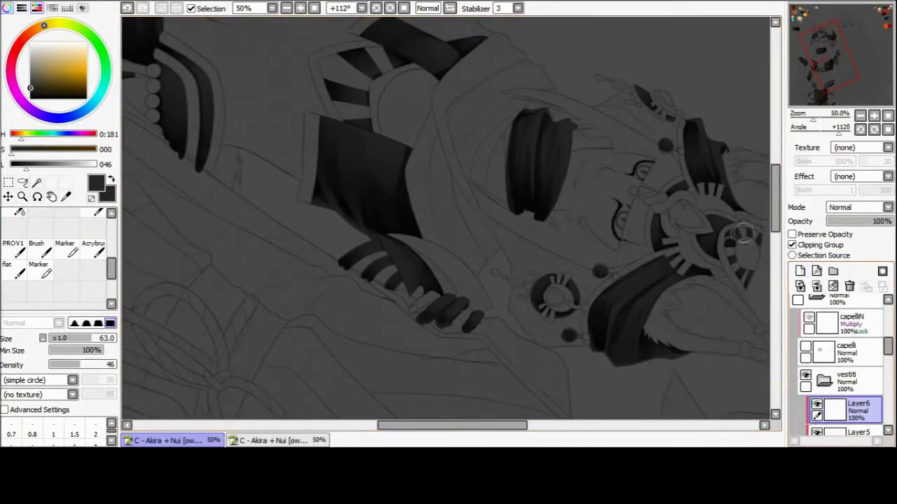
pyautogui.press('+')
pyautogui.press('+')
pyautogui.press('b')
pyautogui.moveTo(373, 327); pyautogui.dragTo(307, 219)
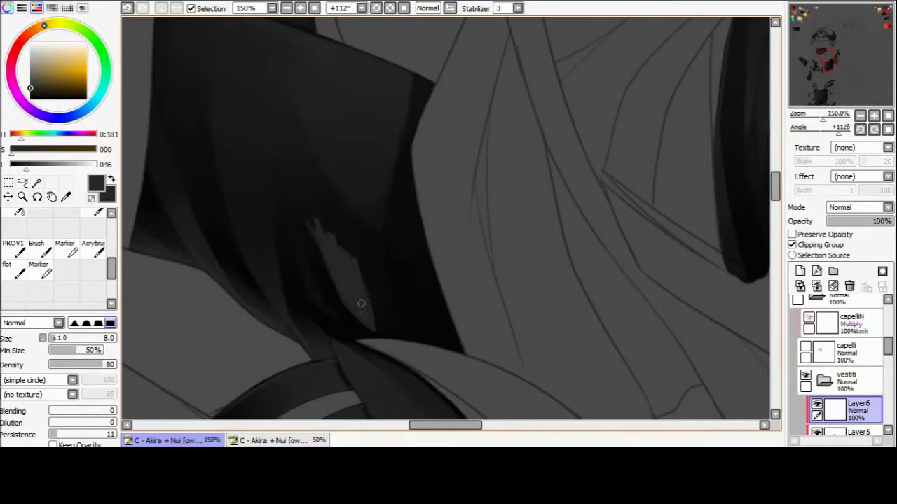
pyautogui.press('e')
pyautogui.hotkey('ctrl', 'z')
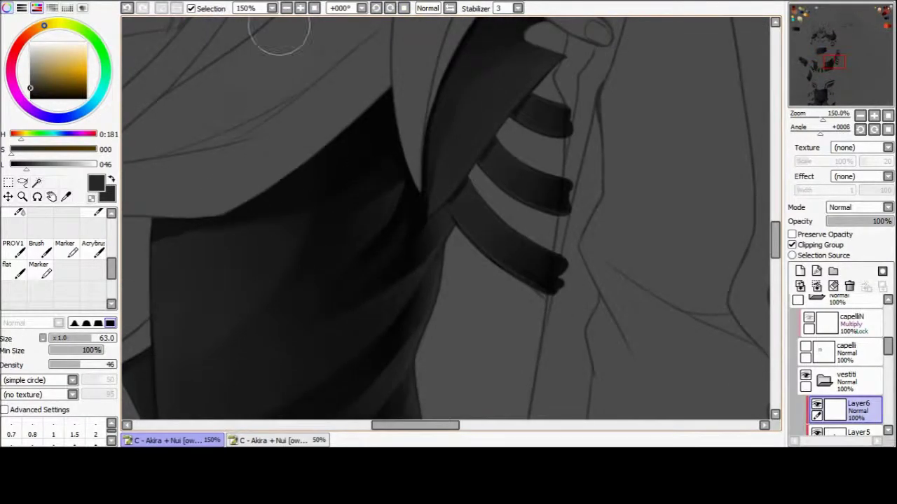
# - Finish the chest panel's armpit fold highlights with an 8 px brush and 36 px eraser, and merge the highlight layer into Layer5
pyautogui.press('-')
pyautogui.press('+')
pyautogui.press('b')
pyautogui.moveTo(294, 193); pyautogui.dragTo(324, 269)
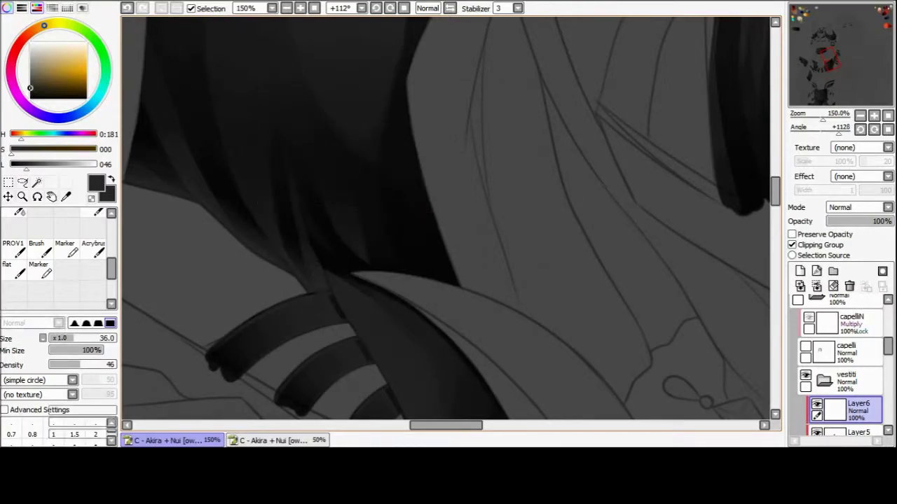
pyautogui.press('[')
pyautogui.moveTo(376, 367)
pyautogui.mouseDown()
pyautogui.moveTo(365, 286)
pyautogui.moveTo(410, 331)
pyautogui.mouseUp()
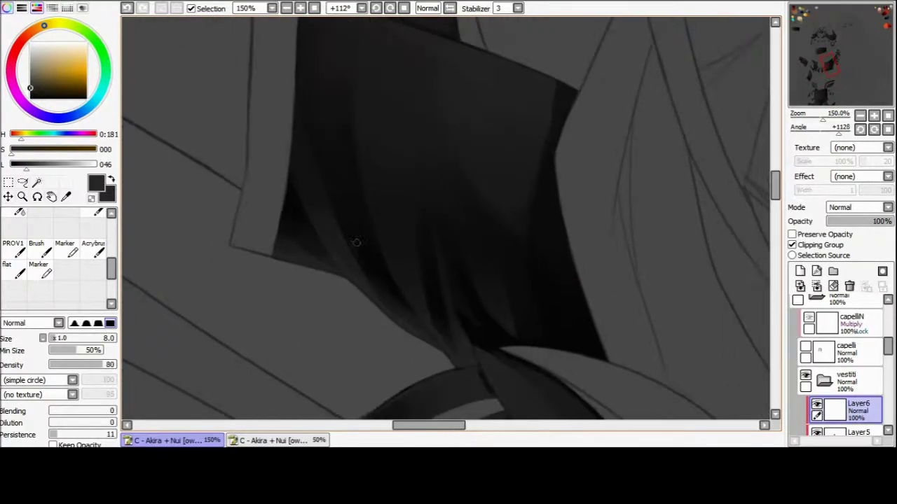
pyautogui.press('Home')
pyautogui.hotkey('ctrl', 'e')
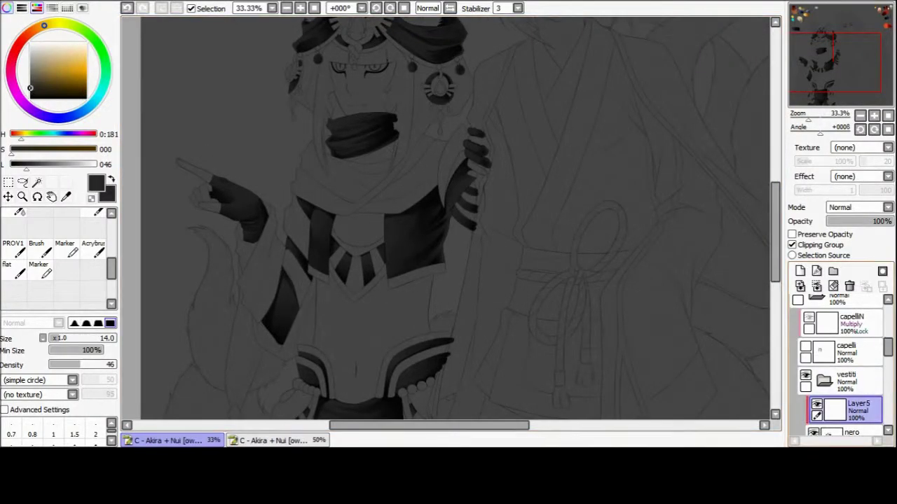
# - Line the inner edge of the narrow black chest strap with an 8 px highlight, softened with a 14 px eraser
pyautogui.scroll(6, 448, 218)
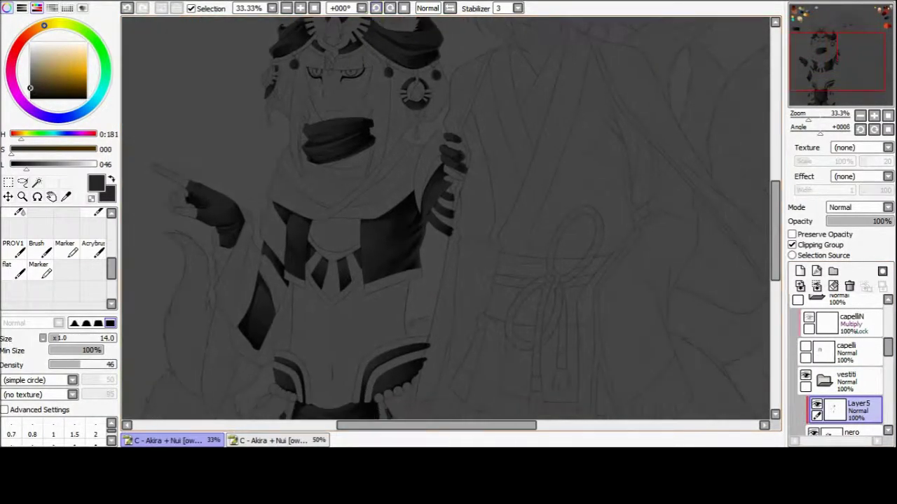
pyautogui.moveTo(448, 217)
pyautogui.mouseDown()
pyautogui.moveTo(519, 238)
pyautogui.moveTo(267, 364)
pyautogui.moveTo(273, 399)
pyautogui.mouseUp()
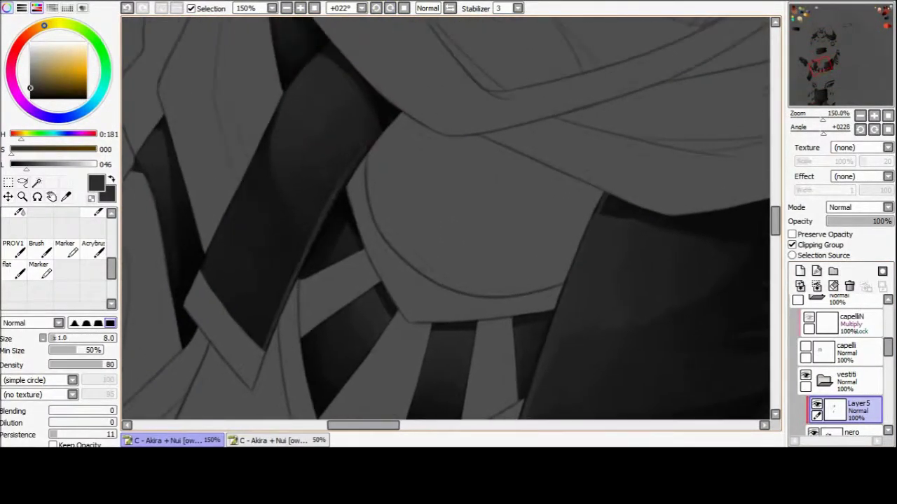
pyautogui.press('e')
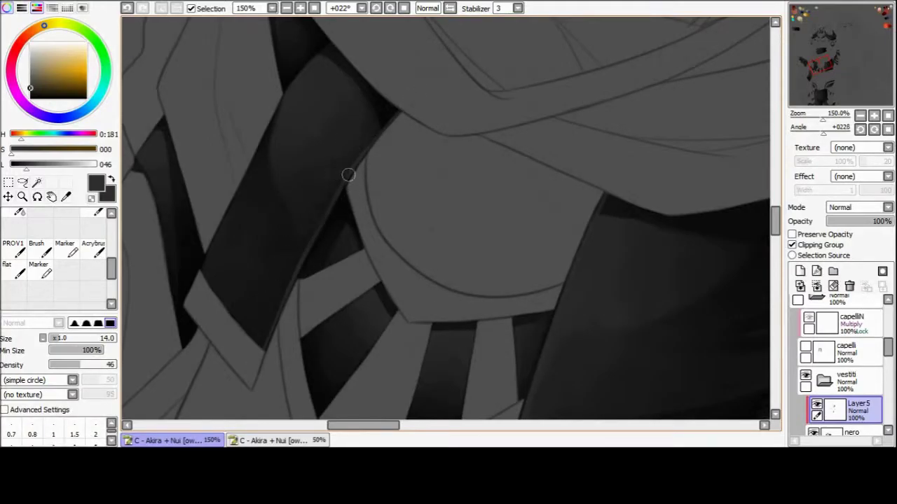
# - Highlight the outer edge of the narrow black chest strap with the 8 px brush and blend it with a 50 px eraser
pyautogui.press('b')
pyautogui.press('Delete')
pyautogui.press('Delete')
pyautogui.press('Delete')
pyautogui.press('Delete')
pyautogui.press('Delete')
pyautogui.press('Delete')
pyautogui.press('Delete')
pyautogui.press('Delete')
pyautogui.press('Delete')
pyautogui.press('Delete')
pyautogui.press('Delete')
pyautogui.press('Delete')
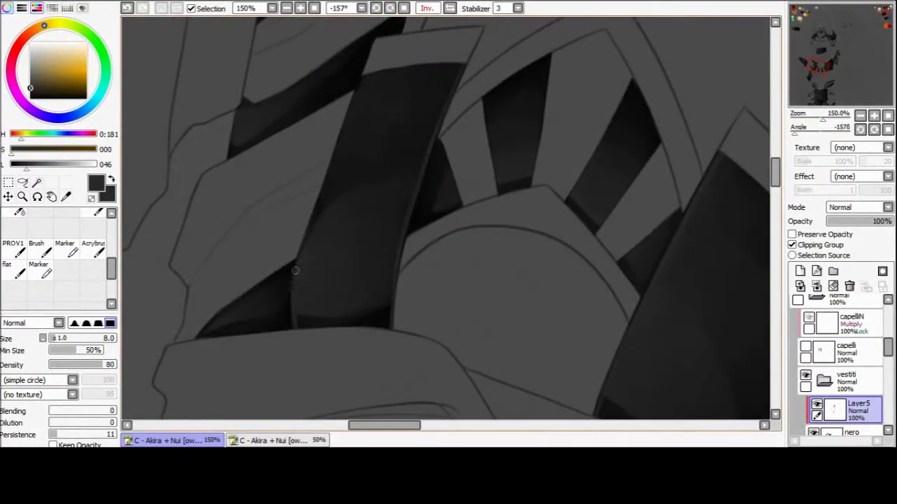
pyautogui.press('e')
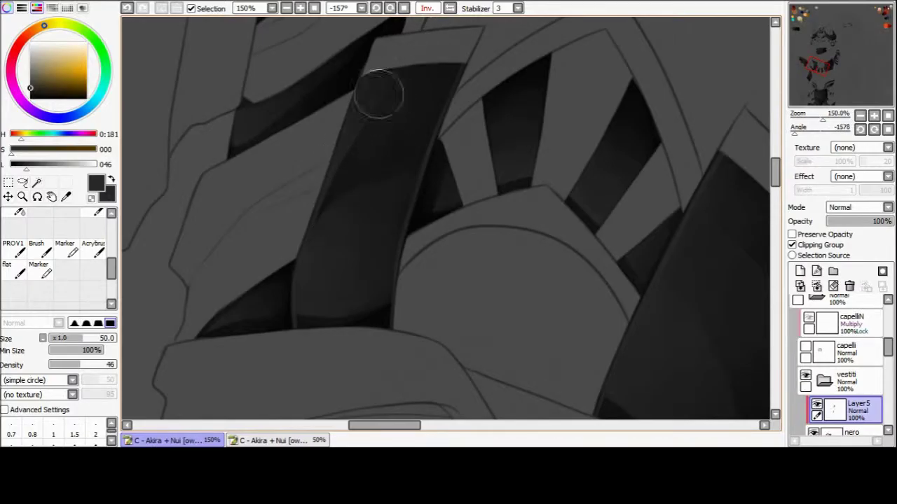
# - Line the edges of the black collar stripes and the pointed black side panel with 8 px highlights
pyautogui.press('Home')
pyautogui.press('b')
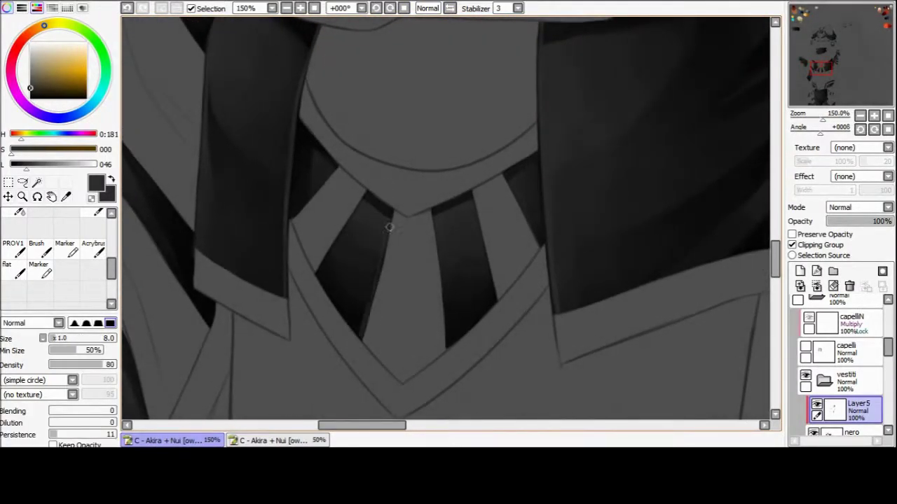
pyautogui.scroll(-5, 321, 256)
pyautogui.scroll(5, 321, 257)
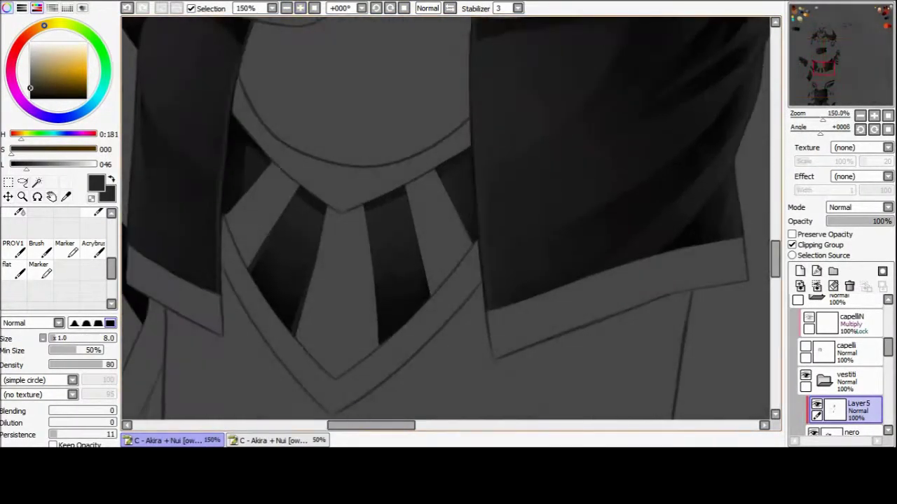
pyautogui.moveTo(392, 231); pyautogui.dragTo(666, 175)
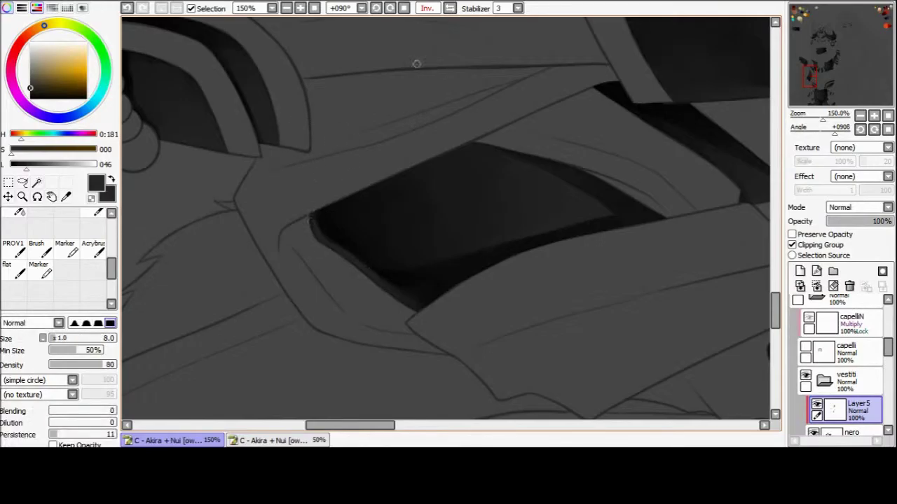
# - Highlight the wrist folds and edges of the pointing hand's black glove with an 8 px brush, blended with a 50 px eraser
pyautogui.press('Home')
pyautogui.press('h')
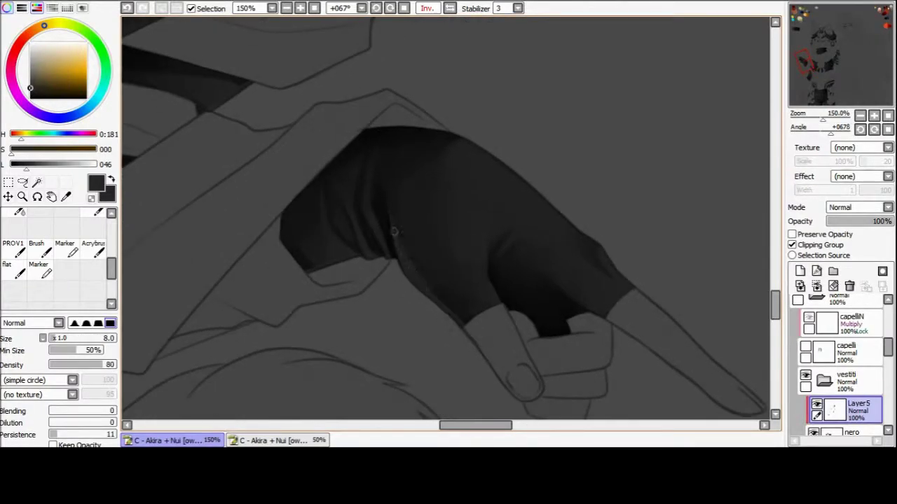
pyautogui.press('e')
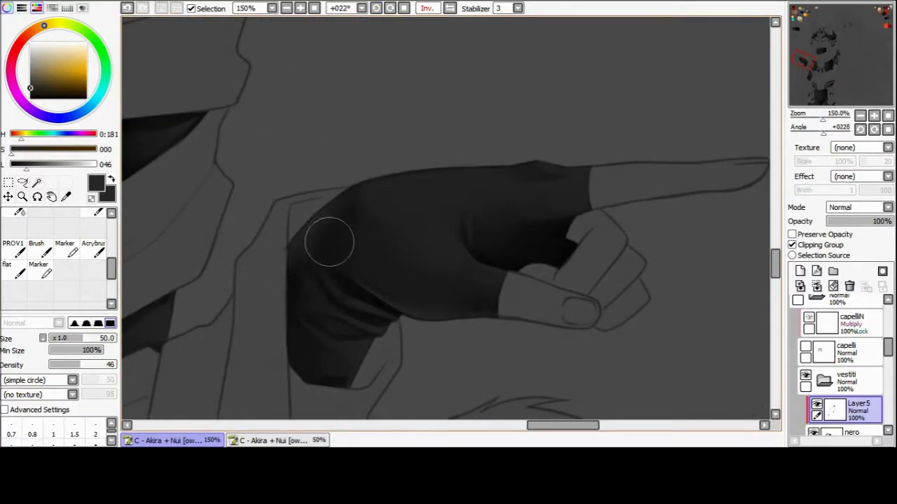
pyautogui.press('Delete')
pyautogui.press('Delete')
pyautogui.press('b')
pyautogui.press('Delete')
pyautogui.press('Delete')
pyautogui.press('Delete')
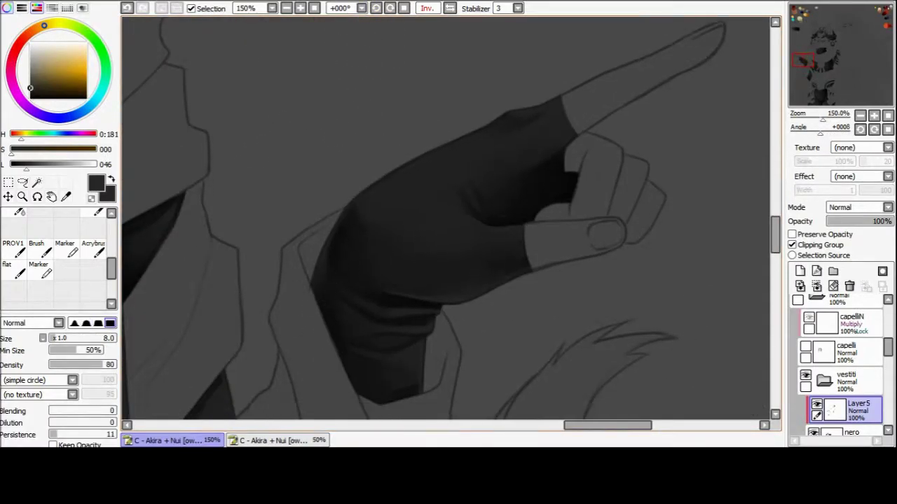
# - Add 8 px edge highlights around the glove's knuckle and finger openings, blended with a 50 px eraser
pyautogui.press('End')
pyautogui.press('End')
pyautogui.press('End')
pyautogui.press('End')
pyautogui.press('End')
pyautogui.press('End')
pyautogui.press('End')
pyautogui.press('End')
pyautogui.press('End')
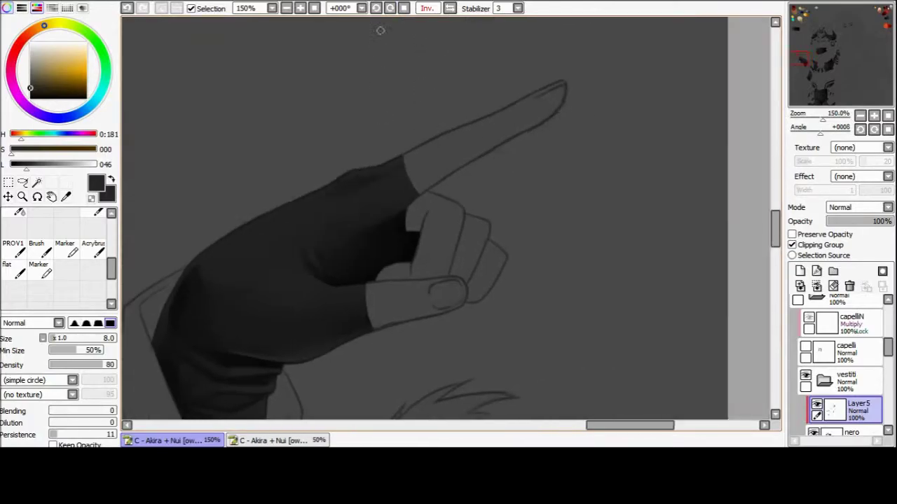
pyautogui.press('Delete')
pyautogui.press('Delete')
pyautogui.press('Delete')
pyautogui.press('Delete')
pyautogui.press('Delete')
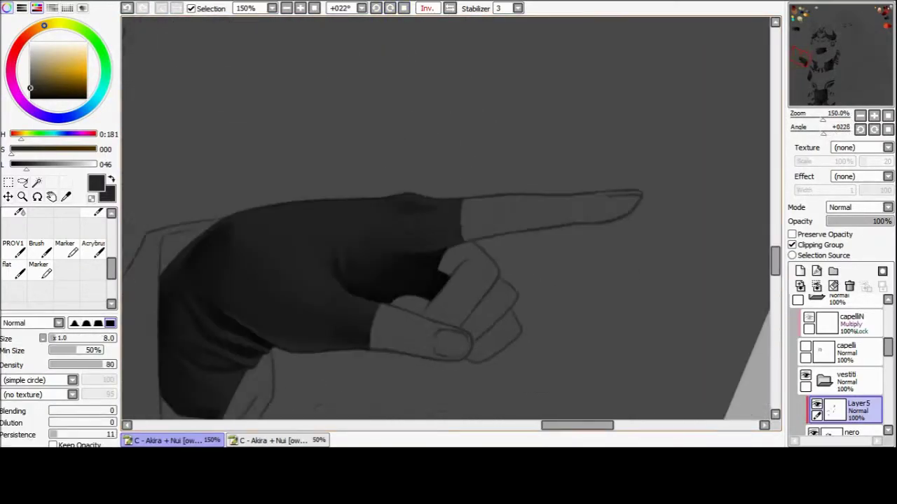
pyautogui.press('e')
pyautogui.press('Insert')
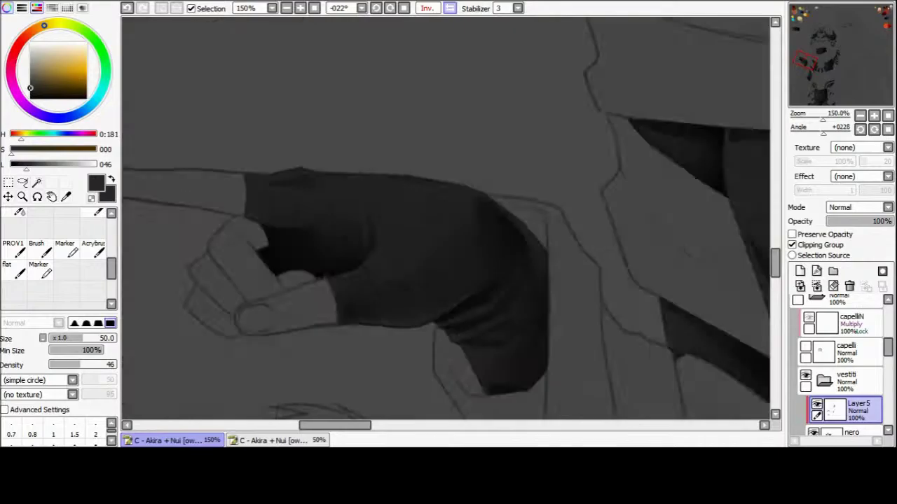
# - Highlight the black cloth edge beneath the skirt's rounded plates with an 8 px brush, softened with a 50 px eraser
pyautogui.press('pagedown')
pyautogui.press('pagedown')
pyautogui.press('pagedown')
pyautogui.press('pagedown')
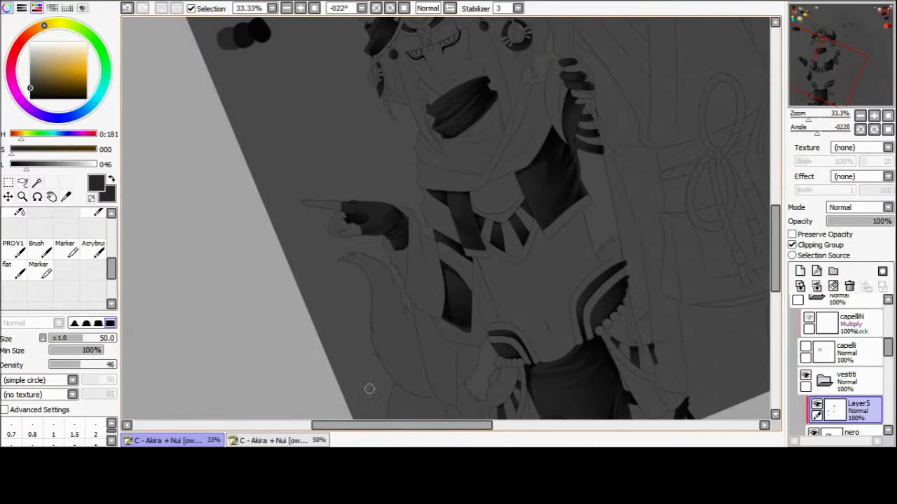
pyautogui.press('End')
pyautogui.press('End')
pyautogui.press('End')
pyautogui.press('End')
pyautogui.press('End')
pyautogui.press('pageup')
pyautogui.press('pageup')
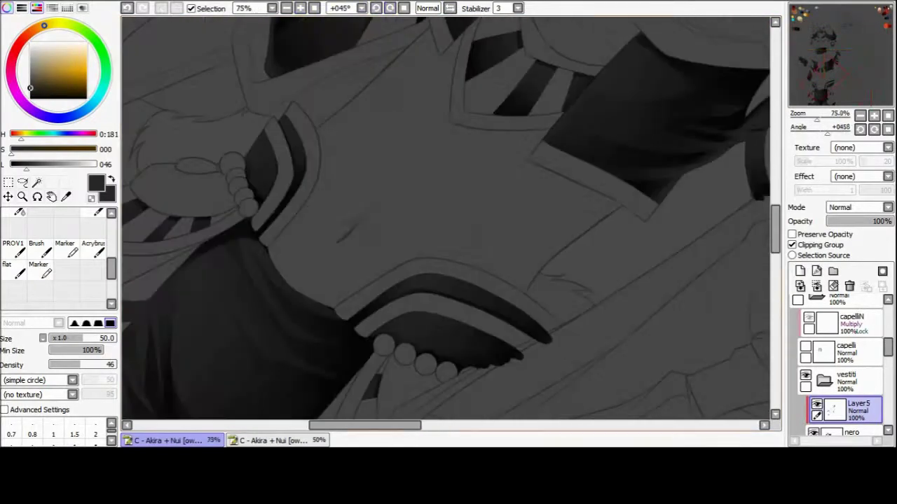
pyautogui.press('Delete')
pyautogui.press('Delete')
pyautogui.press('b')
pyautogui.press('pageup')
pyautogui.press('pageup')
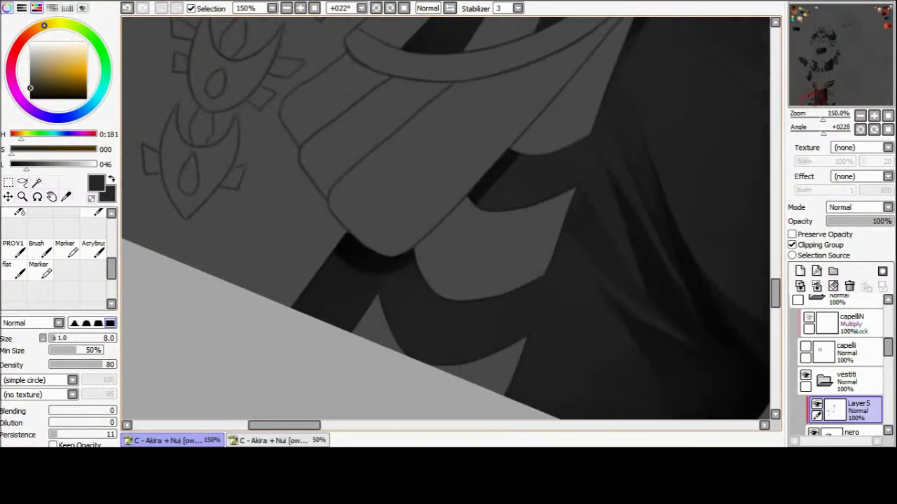
pyautogui.press('e')
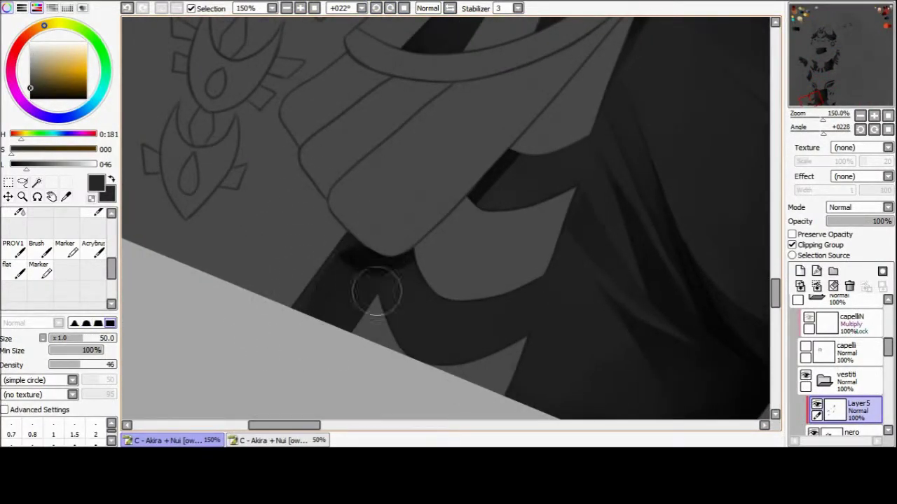
# - Line the skirt cloth's edges along the scalloped trim and its adjoining narrow folds with 8 px highlights
pyautogui.press('b')
pyautogui.hscroll(5, 376, 293)
pyautogui.hscroll(2, 438, 251)
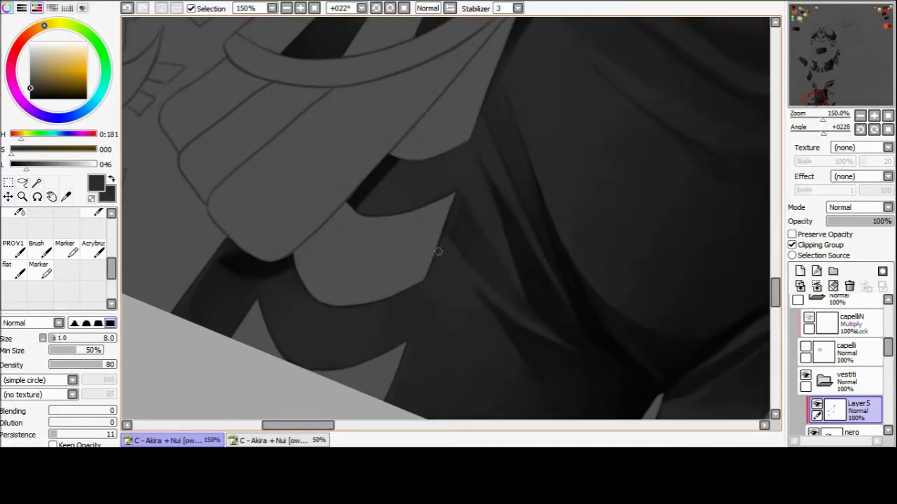
pyautogui.moveTo(410, 340); pyautogui.dragTo(365, 322)
pyautogui.hscroll(2, 339, 246)
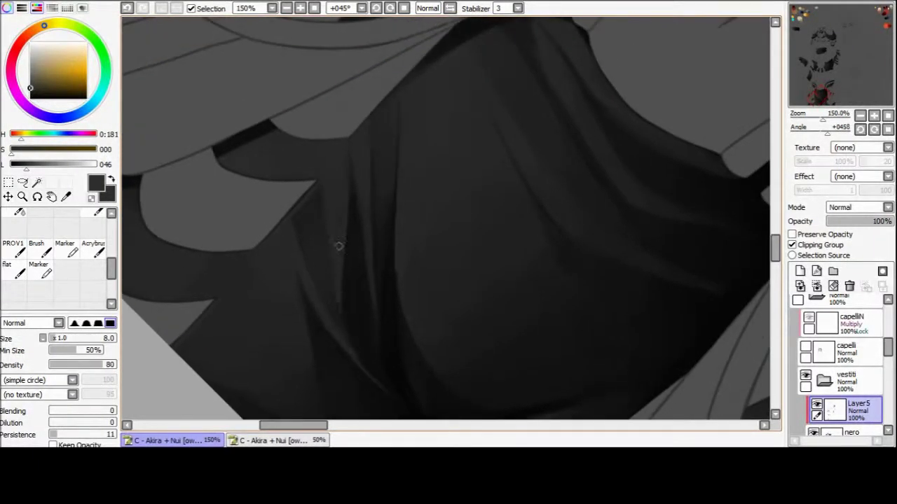
# - Paint highlights along the skirt's long fold and the cloth edge by the slit with the brush, softened with a 50 px eraser
pyautogui.hscroll(3, 342, 151)
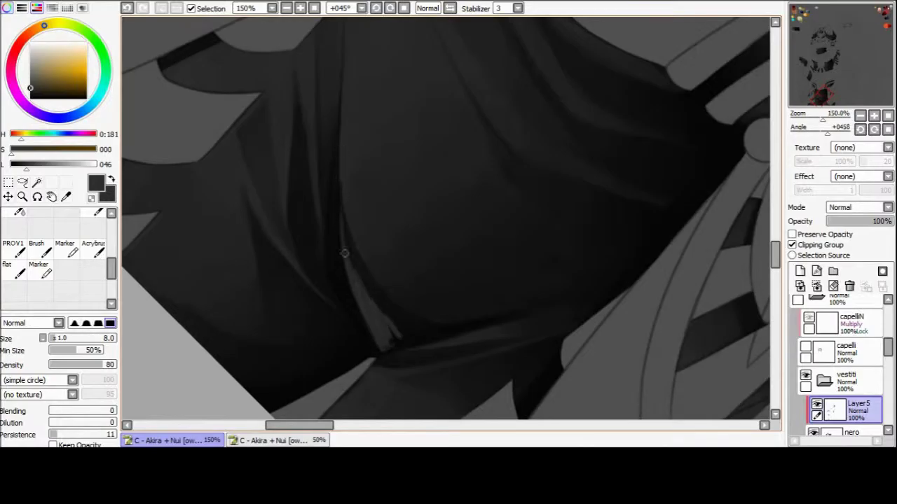
pyautogui.press('e')
pyautogui.moveTo(390, 306)
pyautogui.mouseDown()
pyautogui.moveTo(406, 35)
pyautogui.moveTo(382, 25)
pyautogui.moveTo(421, 21)
pyautogui.mouseUp()
pyautogui.press('b')
pyautogui.moveTo(371, 187); pyautogui.dragTo(376, 222)
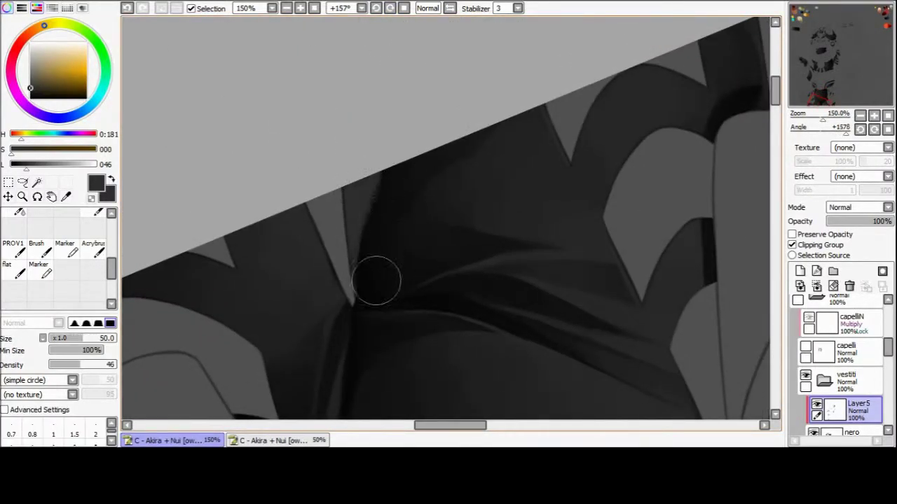
pyautogui.moveTo(343, 175); pyautogui.dragTo(378, 218)
# - Highlight the folds radiating from the tip of the skirt's slit with a 9 px brush, softened with a 22 px eraser
pyautogui.press('Delete')
pyautogui.press('Delete')
pyautogui.press('Delete')
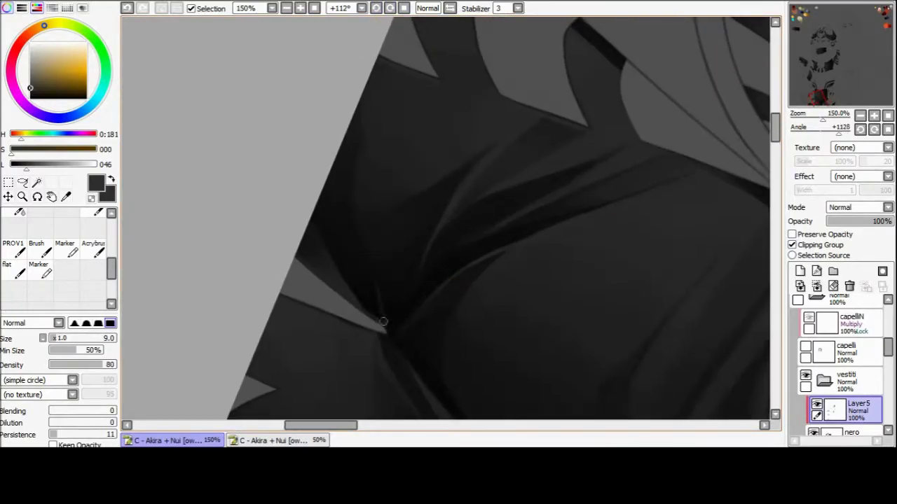
pyautogui.moveTo(359, 162); pyautogui.dragTo(370, 166)
pyautogui.press('Delete')
pyautogui.press('Delete')
pyautogui.press('Delete')
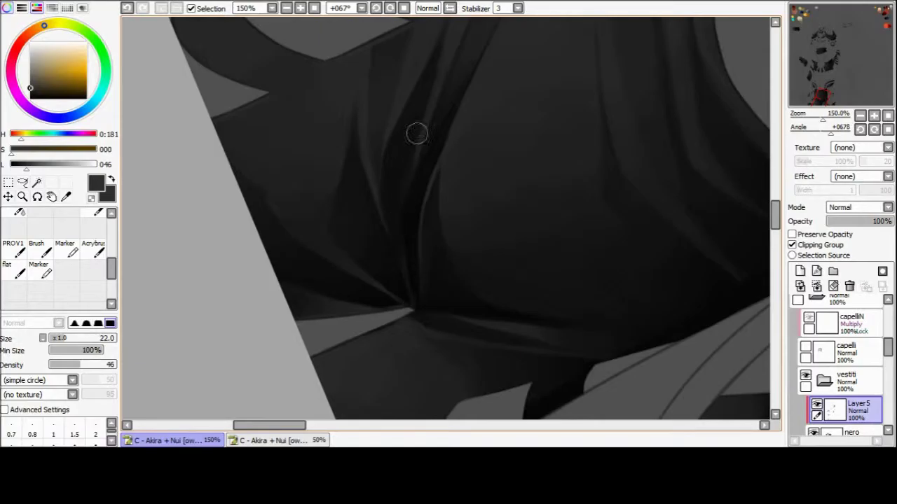
# - Line the black cloth below the scalloped trim on the skirt's opposite side with a 9 px brush and 22 px eraser
pyautogui.press('Home')
pyautogui.press('Insert')
pyautogui.press('End')
pyautogui.press('End')
pyautogui.press('End')
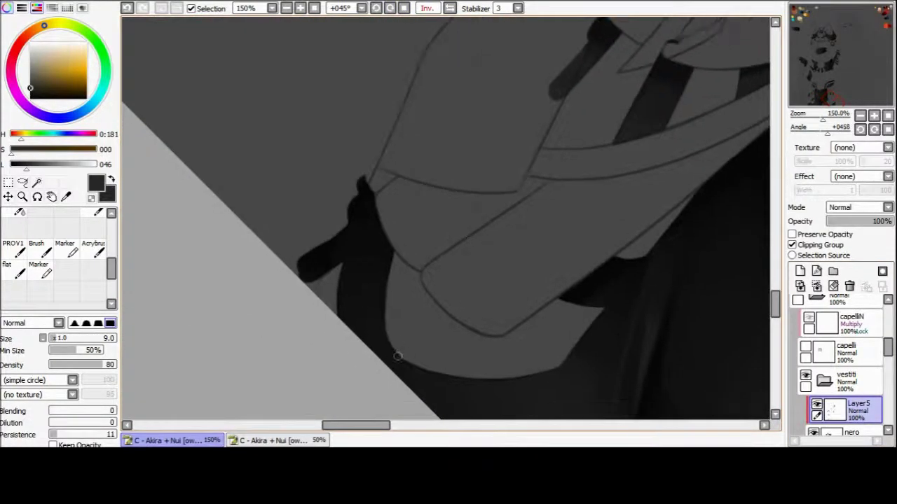
pyautogui.press('Delete')
pyautogui.press('Delete')
pyautogui.press('Delete')
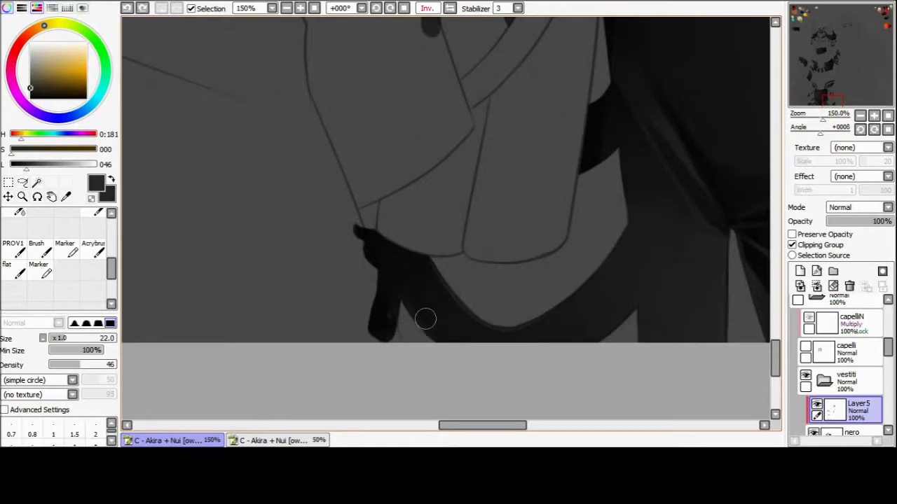
# - Add a clipped layer above Layer5 and highlight the skirt's upper hip fold with a 9 px brush, softened with a 22 px eraser
pyautogui.press('Insert')
pyautogui.press('End')
pyautogui.press('End')
pyautogui.press('End')
pyautogui.press('Insert')
pyautogui.scroll(-5, 437, 70)
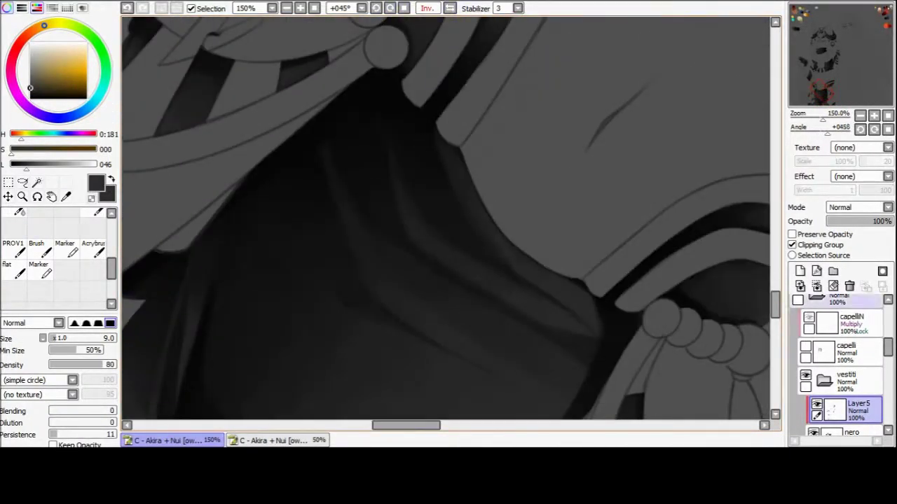
pyautogui.hotkey('ctrl', 'shift', 'n')
pyautogui.scroll(1, 342, 240)
pyautogui.moveTo(336, 168); pyautogui.dragTo(394, 294)
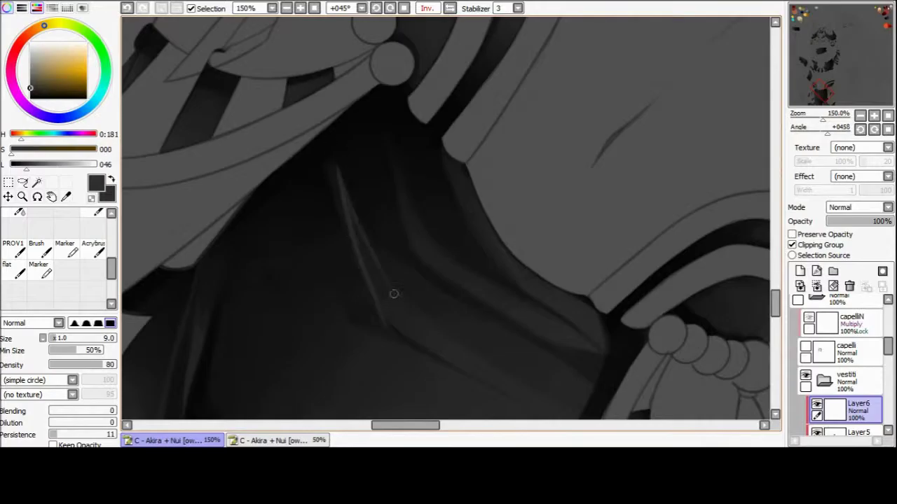
pyautogui.press('e')
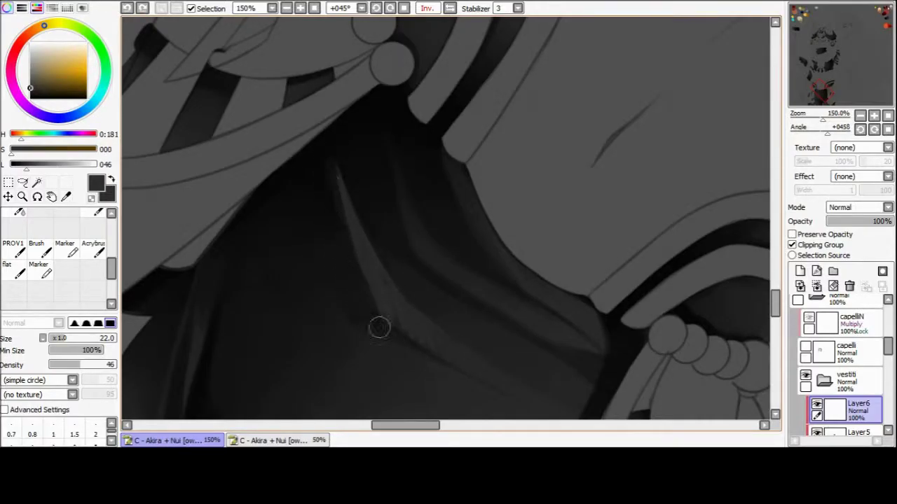
pyautogui.press('Insert')
pyautogui.moveTo(358, 218); pyautogui.dragTo(378, 211)
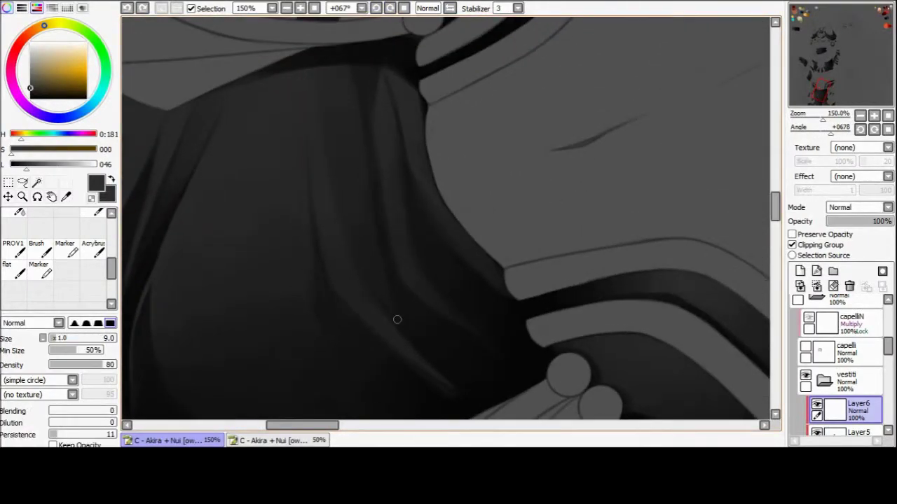
# - Highlight the short fold below the bead string on the skirt's hip with a 9 px brush, softened with a 63 px eraser
pyautogui.press('b')
pyautogui.press('Home')
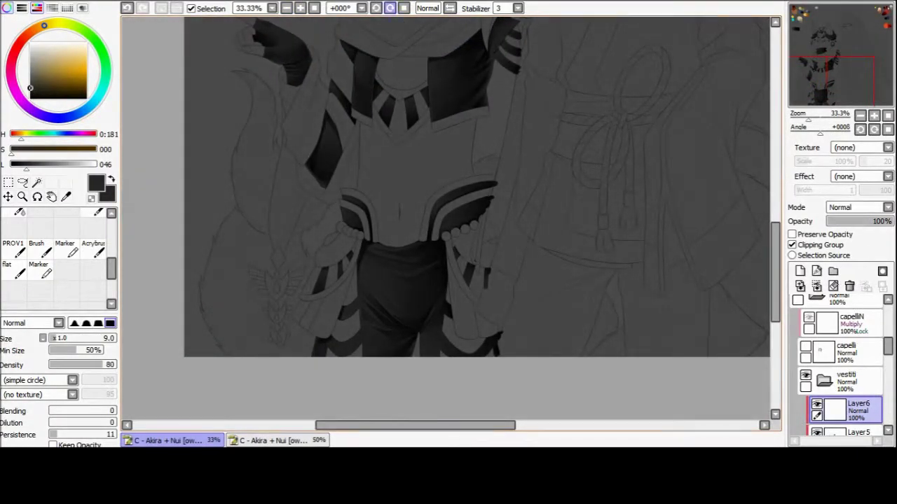
pyautogui.moveTo(322, 210); pyautogui.dragTo(359, 261)
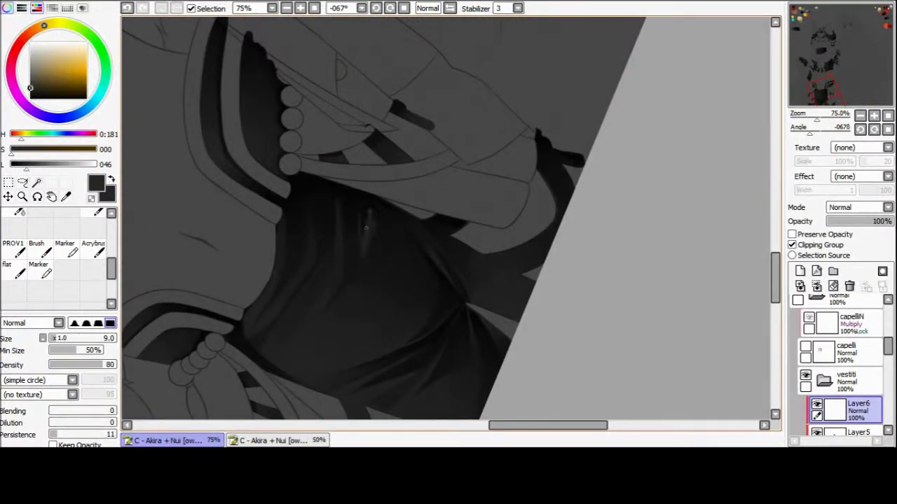
pyautogui.press('e')
pyautogui.press('Home')
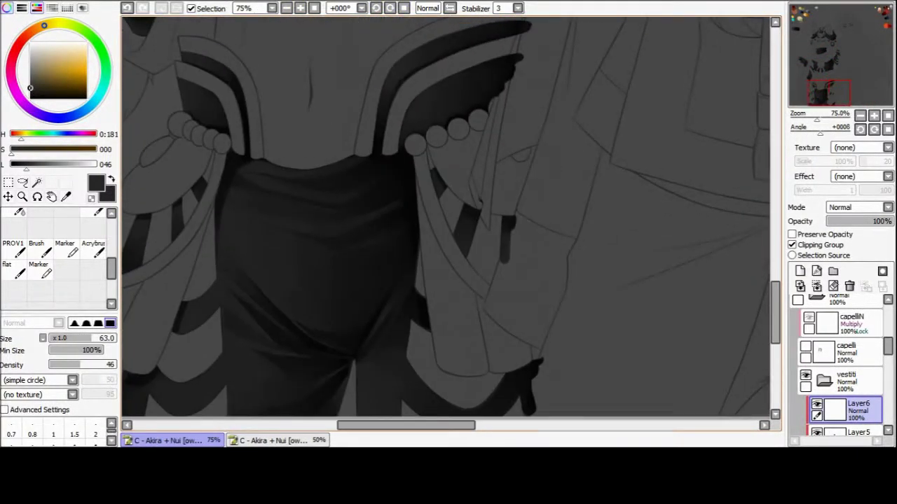
pyautogui.press('pagedown')
pyautogui.moveTo(322, 211); pyautogui.dragTo(341, 217)
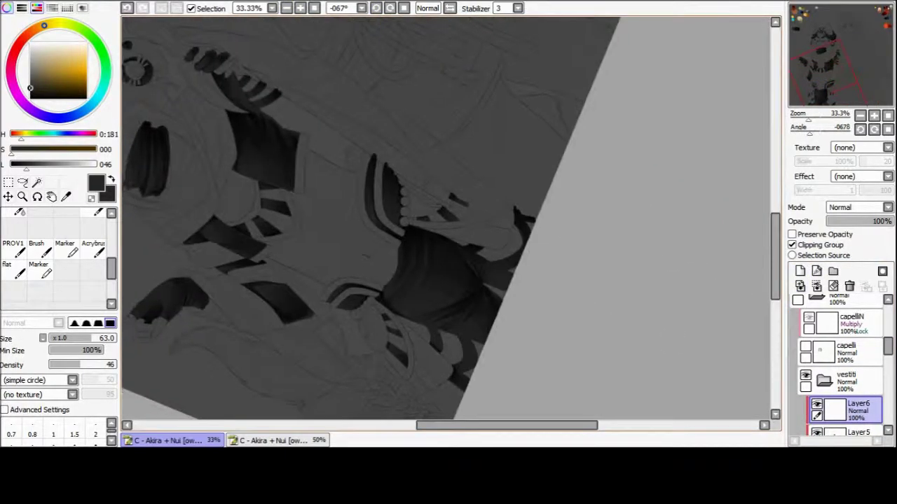
# - Paint a tapered highlight on the skirt's waist fold nearest the bead string and soften it with a 63 px eraser
pyautogui.press('pageup')
pyautogui.press('pageup')
pyautogui.press('pageup')
pyautogui.press('pageup')
pyautogui.press('b')
pyautogui.press('e')
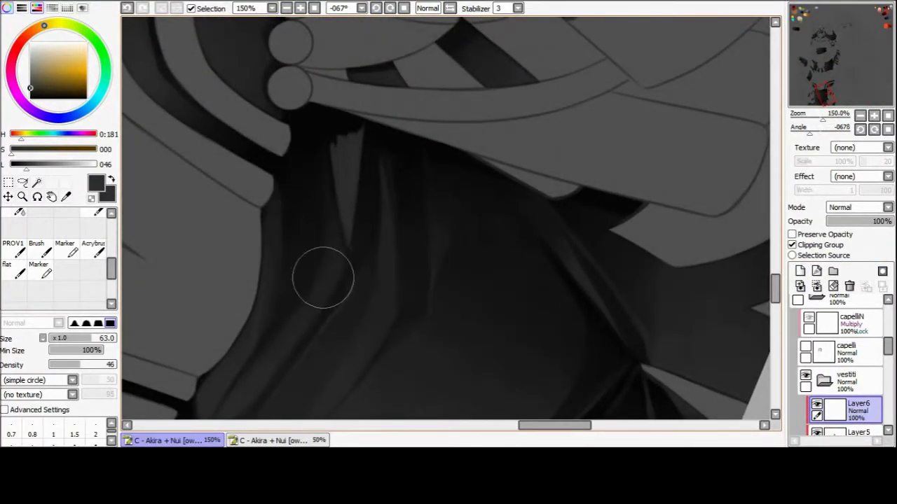
pyautogui.moveTo(320, 276); pyautogui.dragTo(350, 161)
pyautogui.press('Home')
pyautogui.press('pagedown')
pyautogui.press('pagedown')
pyautogui.press('pagedown')
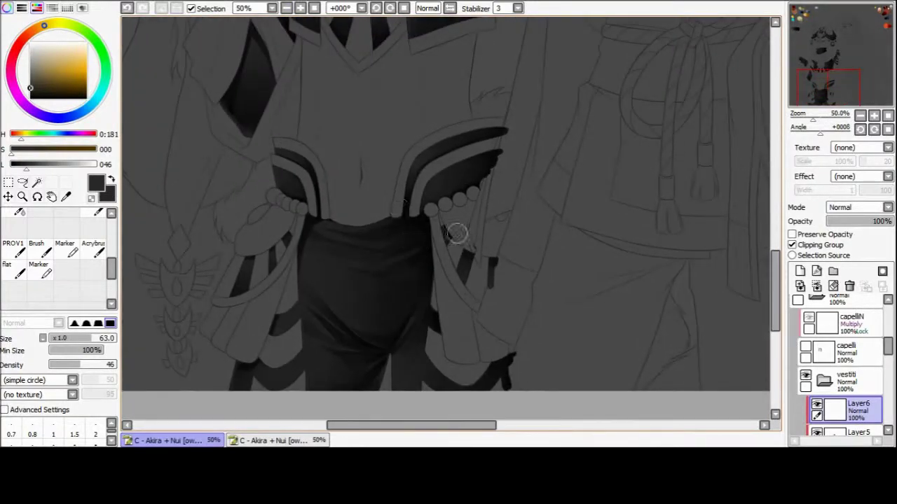
# - Highlight the skirt fold along the curved waistline with a 9 px brush, blending it with a 63 px eraser
pyautogui.press('b')
pyautogui.press('End')
pyautogui.press('End')
pyautogui.press('End')
pyautogui.press('End')
pyautogui.press('End')
pyautogui.press('End')
pyautogui.press('pageup')
pyautogui.press('pageup')
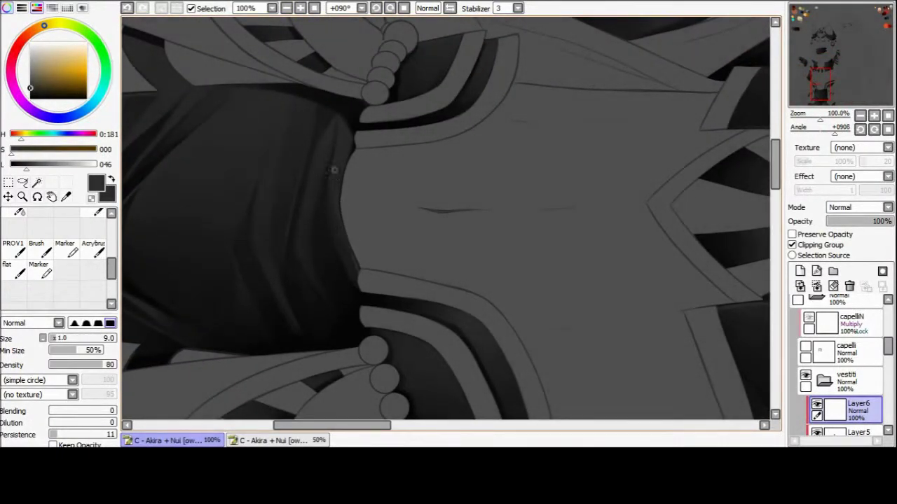
pyautogui.press('e')
pyautogui.hscroll(10, 333, 170)
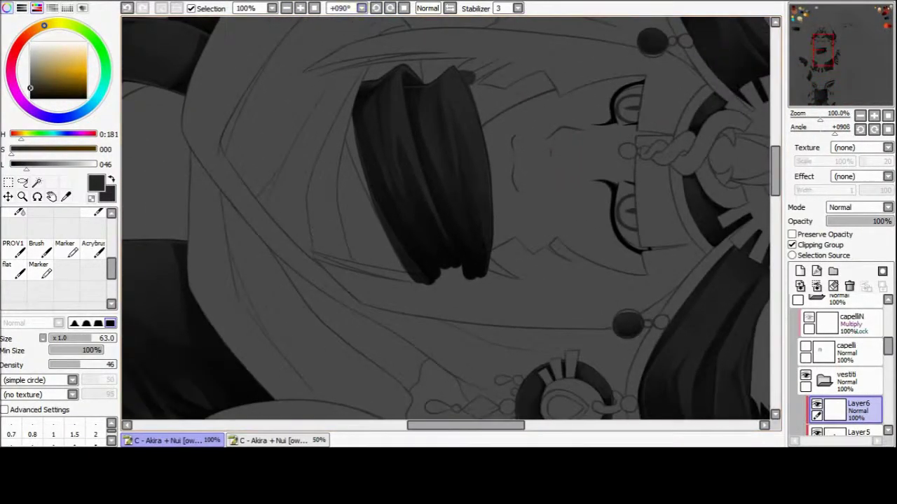
# - Brush extra highlights onto the lower folds of the black neck scarf and fade them with a 63 px eraser
pyautogui.press('End')
pyautogui.press('End')
pyautogui.press('End')
pyautogui.press('pageup')
pyautogui.press('pageup')
pyautogui.press('b')
pyautogui.press('e')
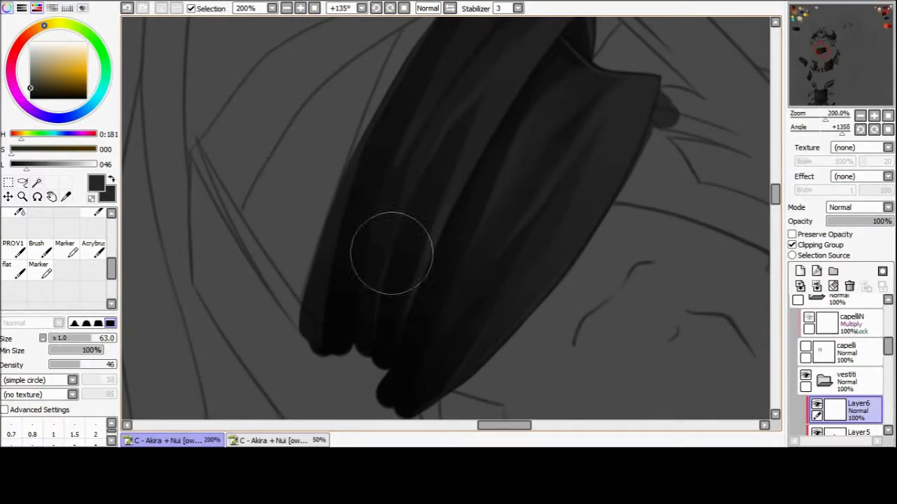
pyautogui.press('b')
pyautogui.press('e')
pyautogui.press('Home')
pyautogui.press('pagedown')
pyautogui.press('pagedown')
pyautogui.press('pagedown')
pyautogui.press('pagedown')
pyautogui.press('pagedown')
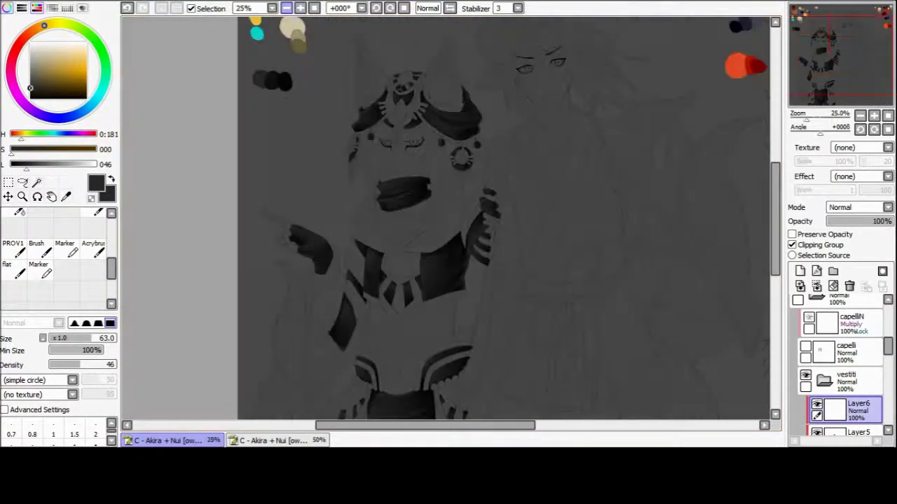
# - Merge the extra highlight layer down into Layer5
pyautogui.press('b')
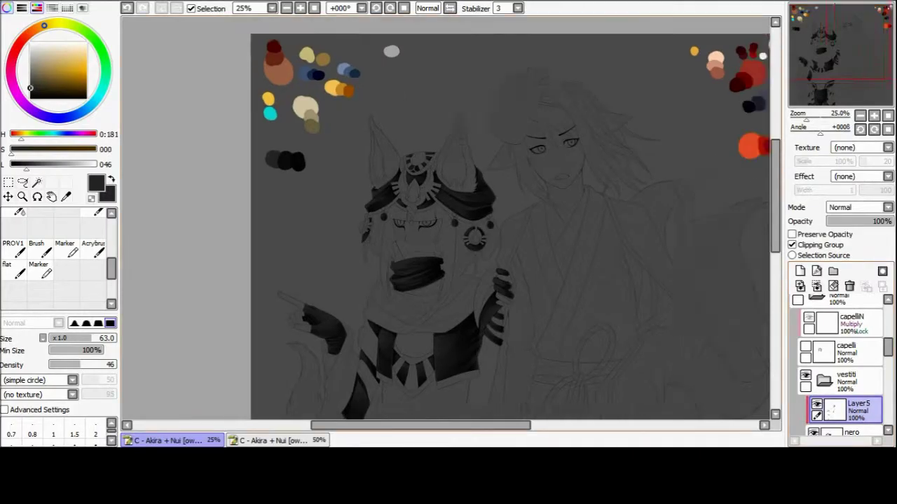
pyautogui.press('pageup')
pyautogui.press('pageup')
pyautogui.press('pageup')
pyautogui.press('pageup')
pyautogui.press('pagedown')
pyautogui.press('pagedown')
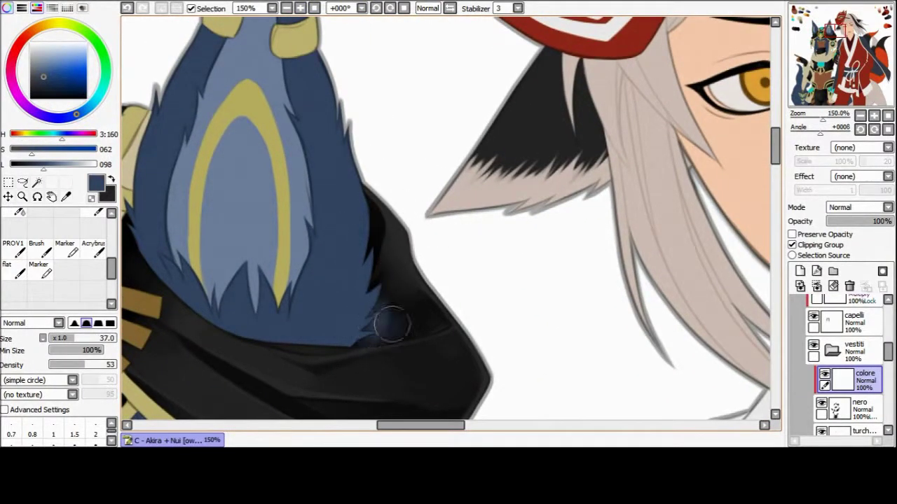
# - Blend blue and brown reflected tints into the black hood and scarf beside the ear, headdress and hair on the colore layer
pyautogui.press('e')
pyautogui.moveTo(391, 324)
pyautogui.mouseDown()
pyautogui.moveTo(400, 190)
pyautogui.moveTo(400, 320)
pyautogui.moveTo(384, 231)
pyautogui.mouseUp()
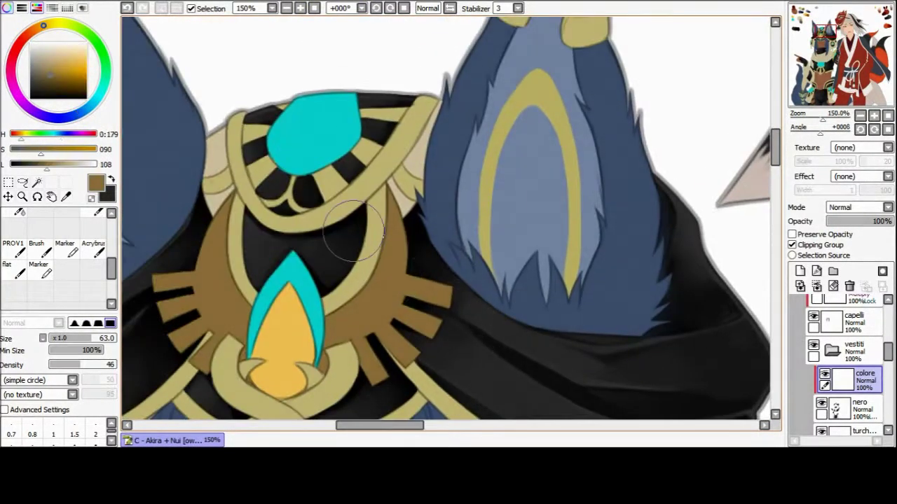
pyautogui.moveTo(420, 239)
pyautogui.mouseDown()
pyautogui.moveTo(381, 340)
pyautogui.moveTo(446, 252)
pyautogui.moveTo(427, 315)
pyautogui.mouseUp()
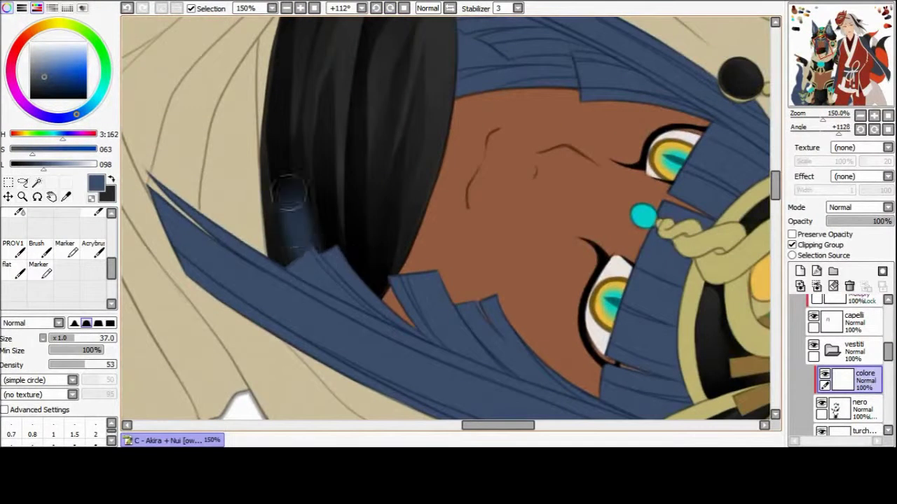
pyautogui.moveTo(280, 190)
pyautogui.mouseDown()
pyautogui.moveTo(289, 226)
pyautogui.moveTo(379, 276)
pyautogui.moveTo(313, 231)
pyautogui.moveTo(300, 110)
pyautogui.mouseUp()
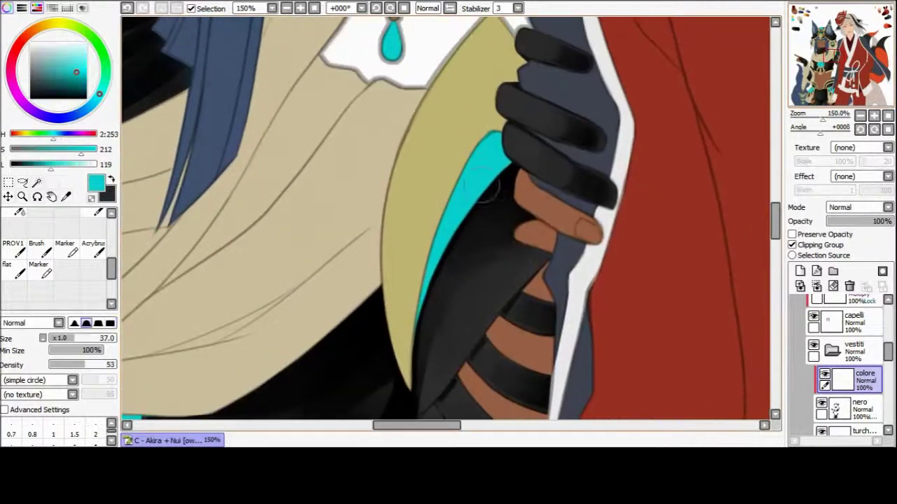
# - Tint the black sleeve with turquoise beside its trim and the black chest cloth and straps with beige along the shawl, softening the edges
pyautogui.moveTo(476, 242)
pyautogui.mouseDown()
pyautogui.moveTo(512, 185)
pyautogui.moveTo(504, 245)
pyautogui.moveTo(512, 238)
pyautogui.moveTo(436, 344)
pyautogui.mouseUp()
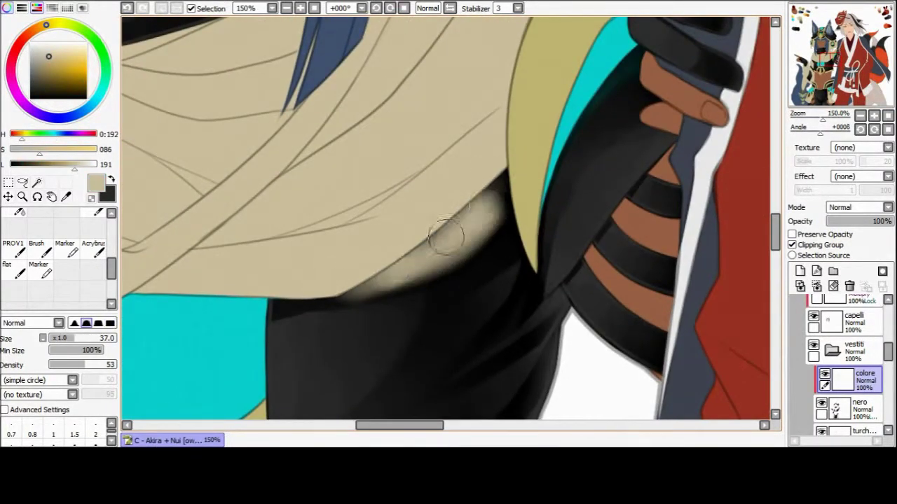
pyautogui.moveTo(440, 236); pyautogui.dragTo(328, 289)
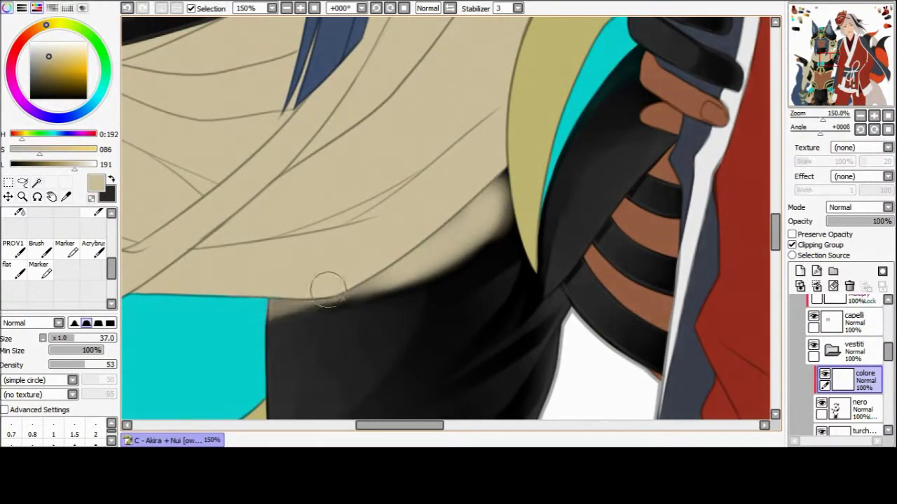
pyautogui.moveTo(366, 342)
pyautogui.mouseDown()
pyautogui.moveTo(240, 321)
pyautogui.moveTo(330, 320)
pyautogui.mouseUp()
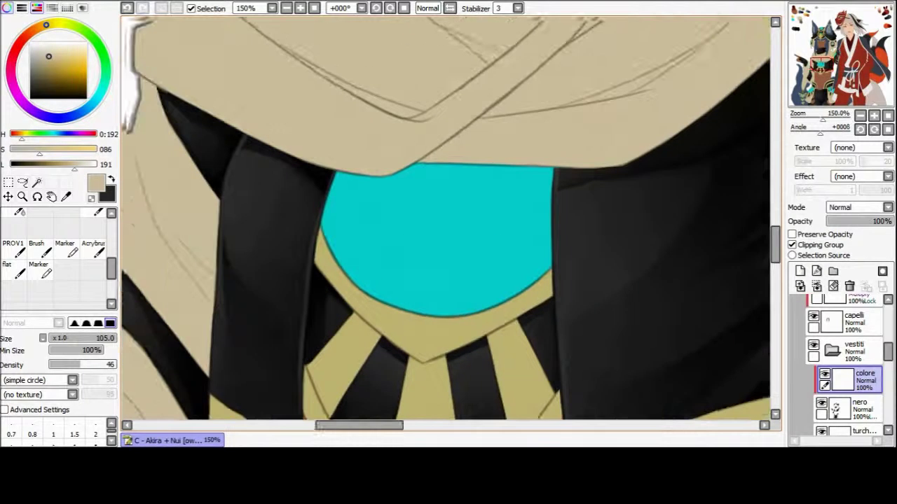
pyautogui.moveTo(569, 144)
pyautogui.mouseDown()
pyautogui.moveTo(595, 260)
pyautogui.moveTo(581, 160)
pyautogui.mouseUp()
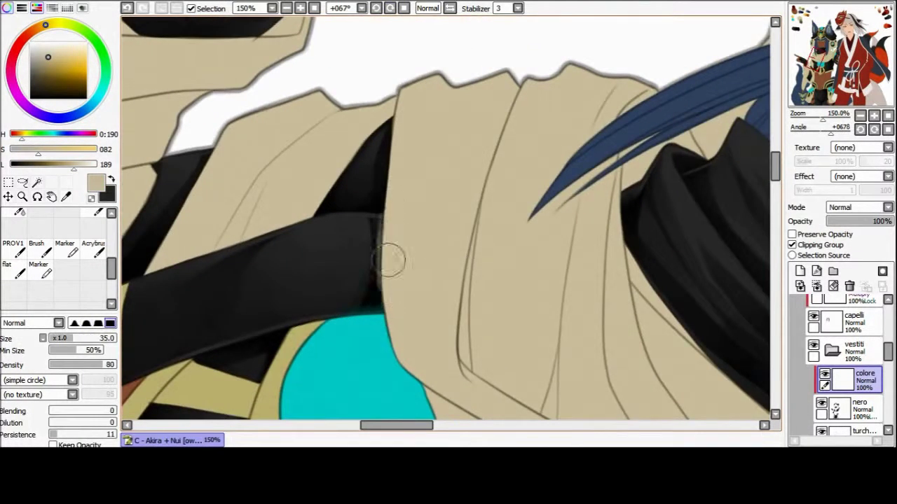
pyautogui.moveTo(386, 256)
pyautogui.mouseDown()
pyautogui.moveTo(391, 228)
pyautogui.moveTo(367, 156)
pyautogui.mouseUp()
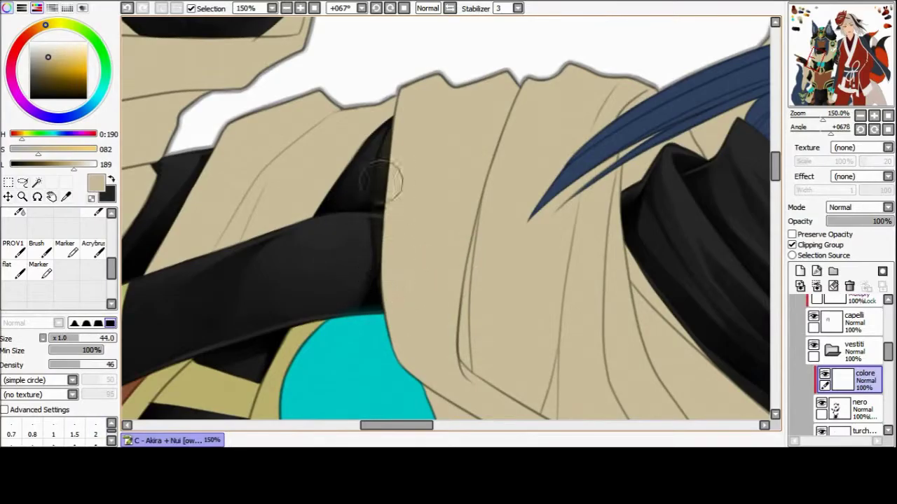